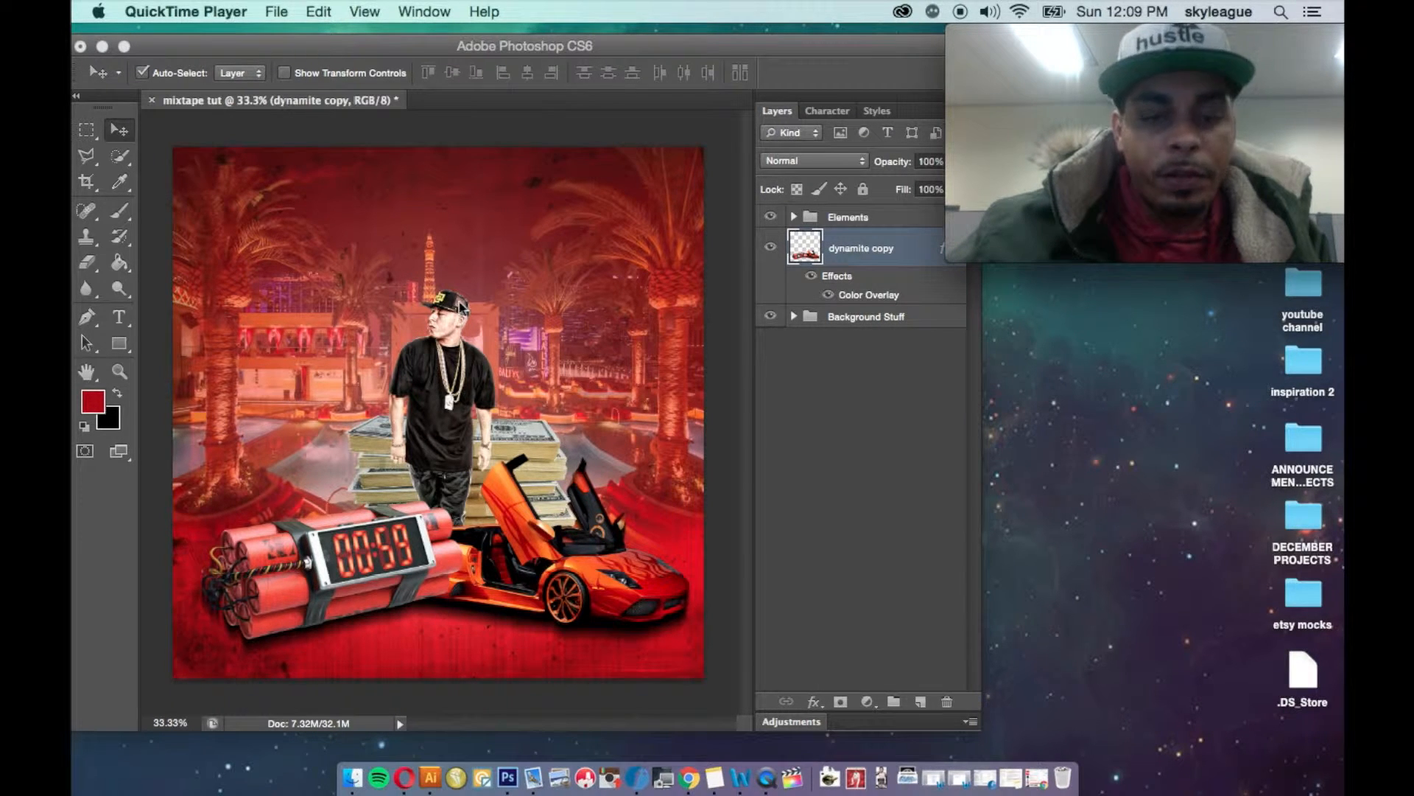
- Bring the Photoshop window to the front, shift it slightly upward and narrow the Layers panel beside the canvas
left_click(625, 47)
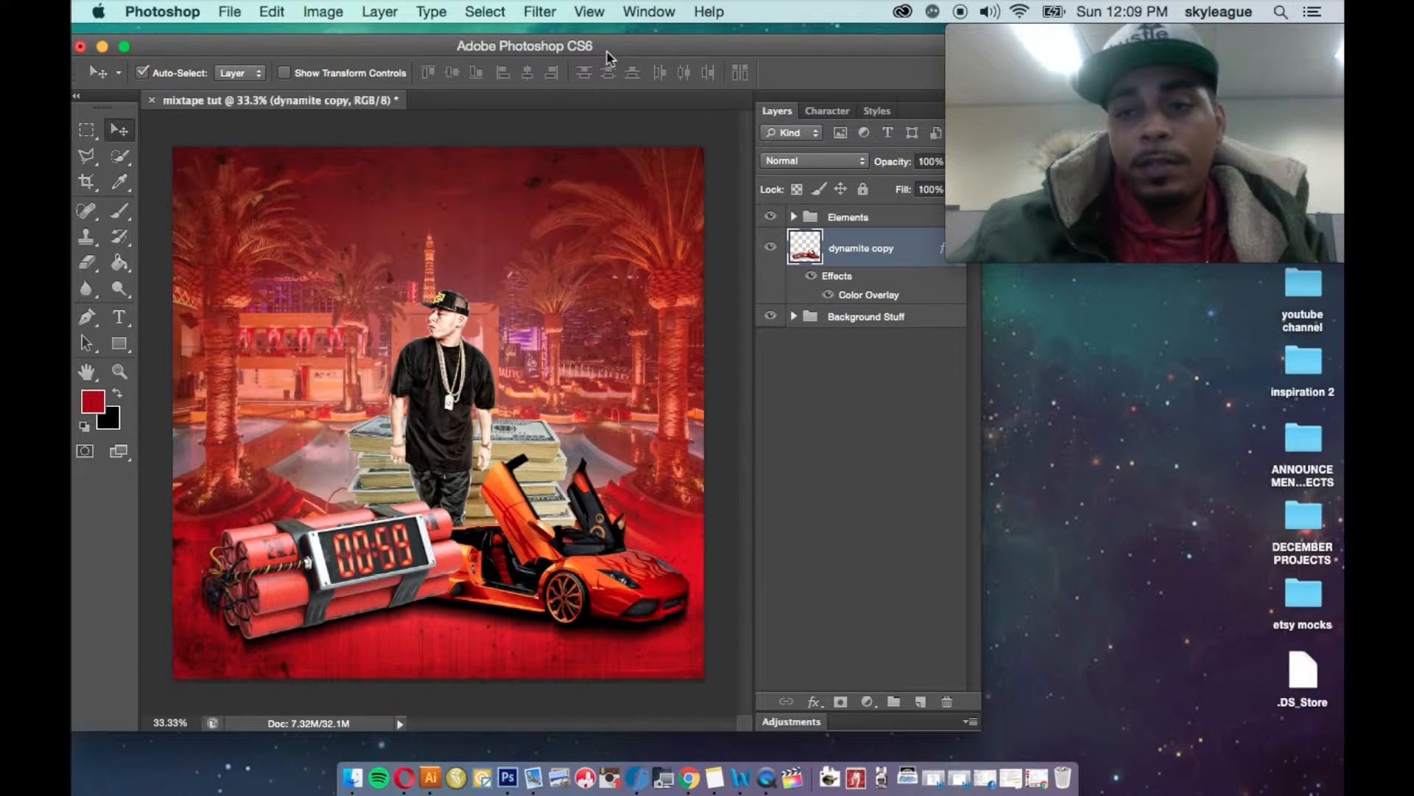
left_click_drag(641, 51, 645, 38)
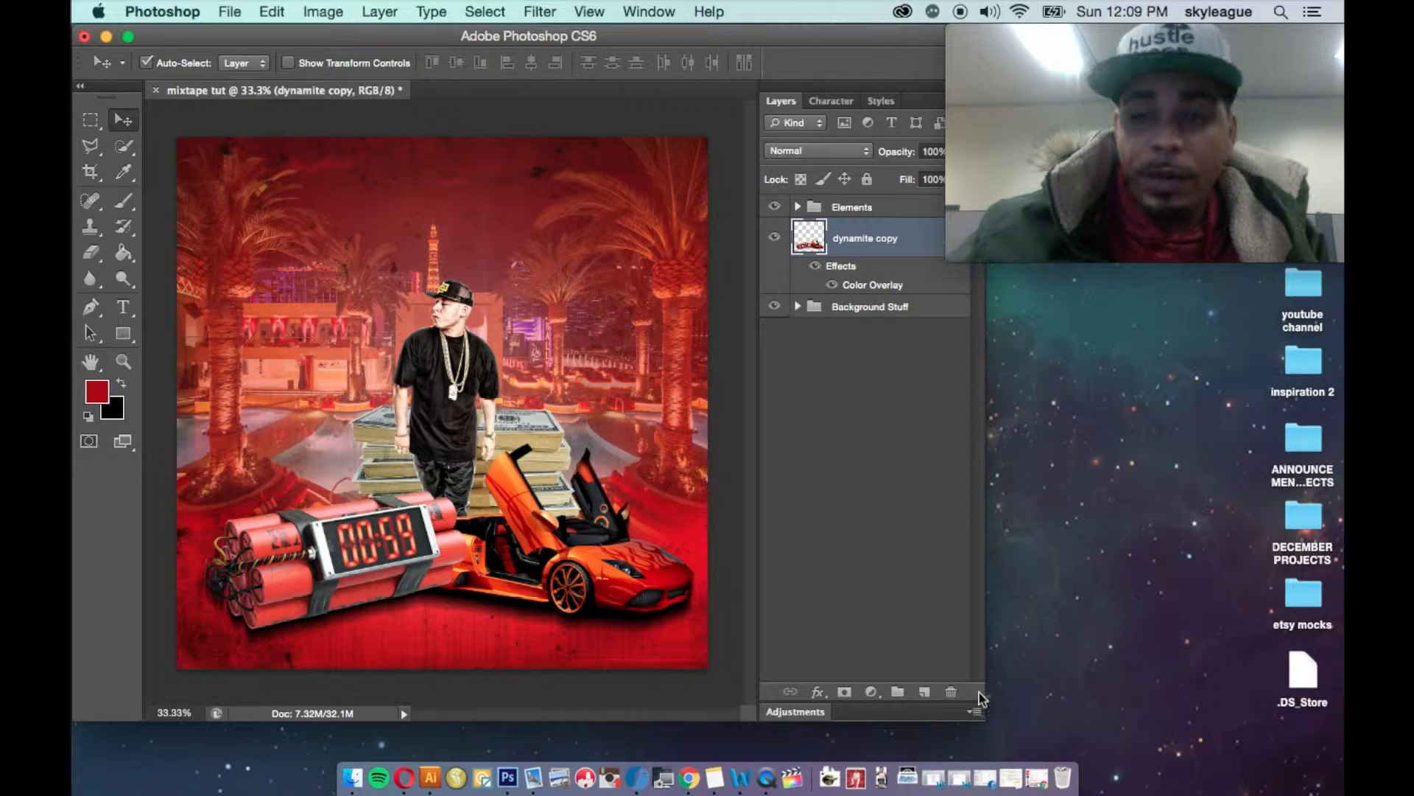
left_click_drag(758, 430, 772, 430)
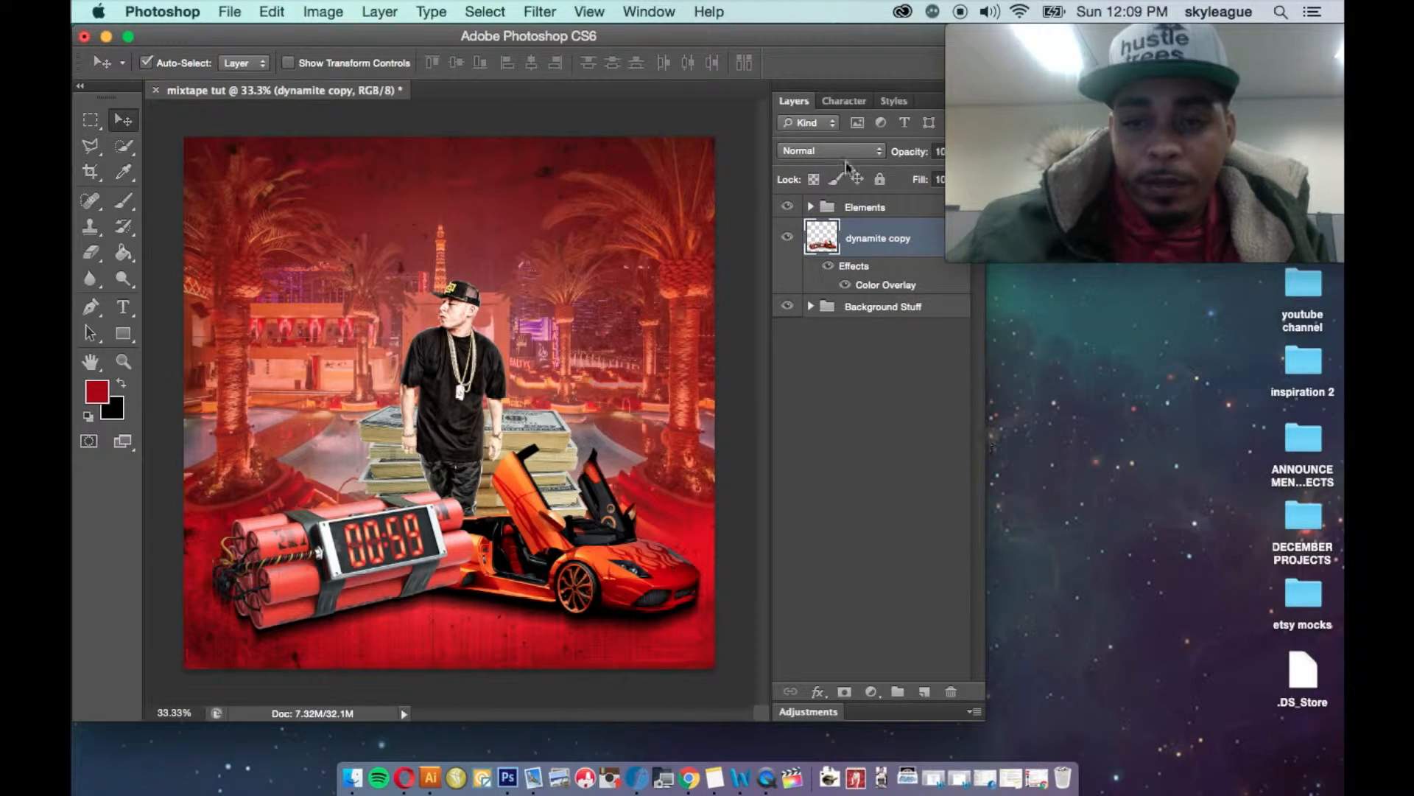
left_click_drag(814, 46, 809, 44)
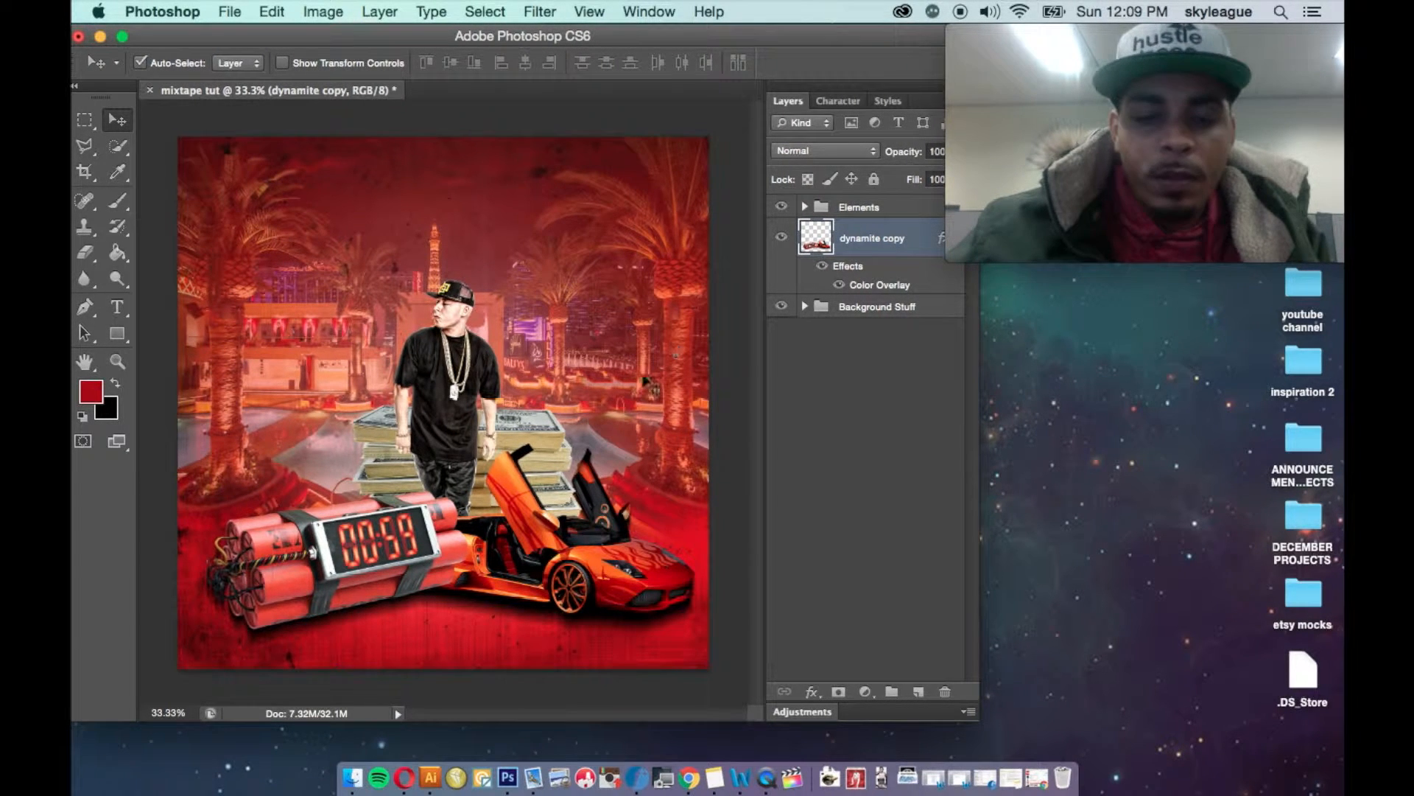
- Switch to Chrome and examine the DaFont search page for the Road Rage font
left_click(688, 775)
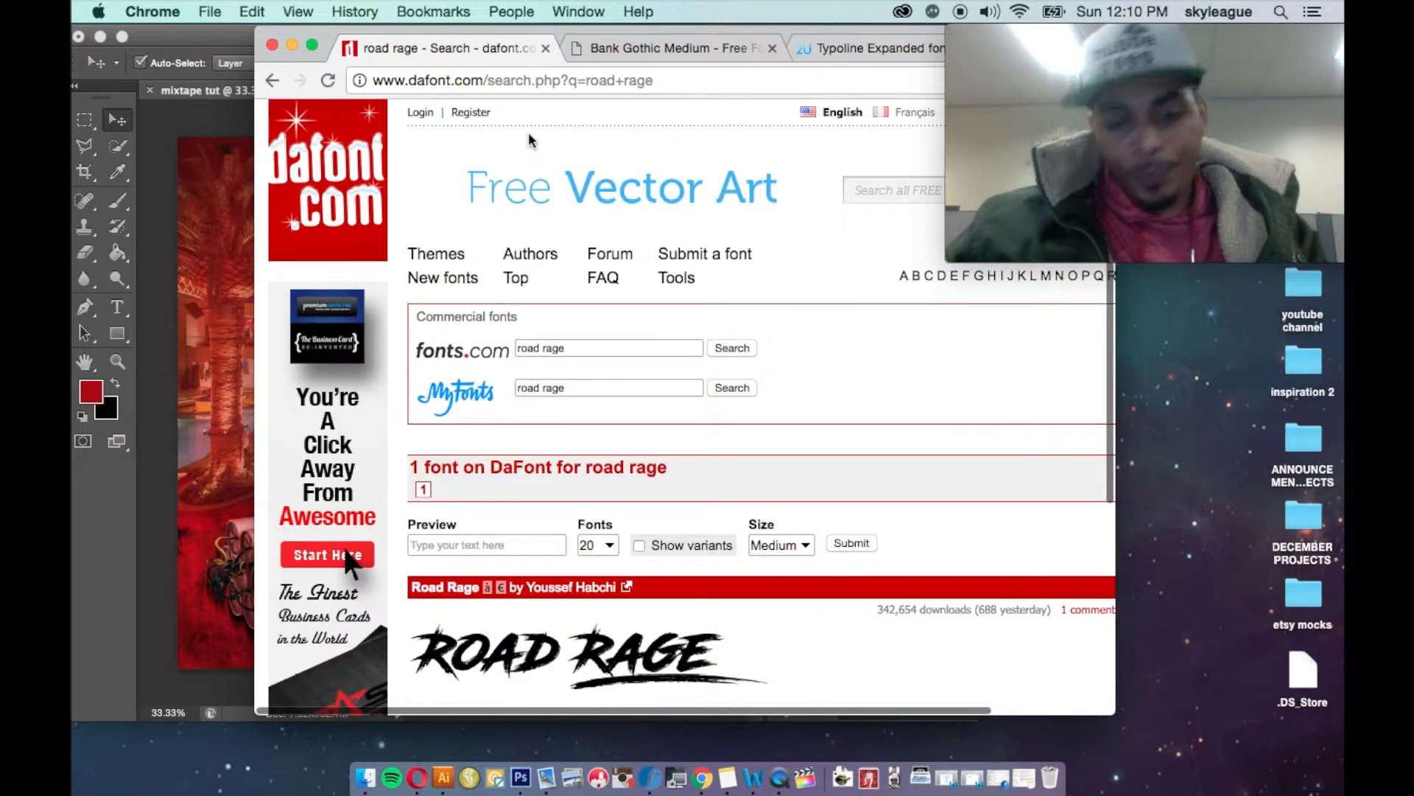
scroll(528, 136, "down", 5)
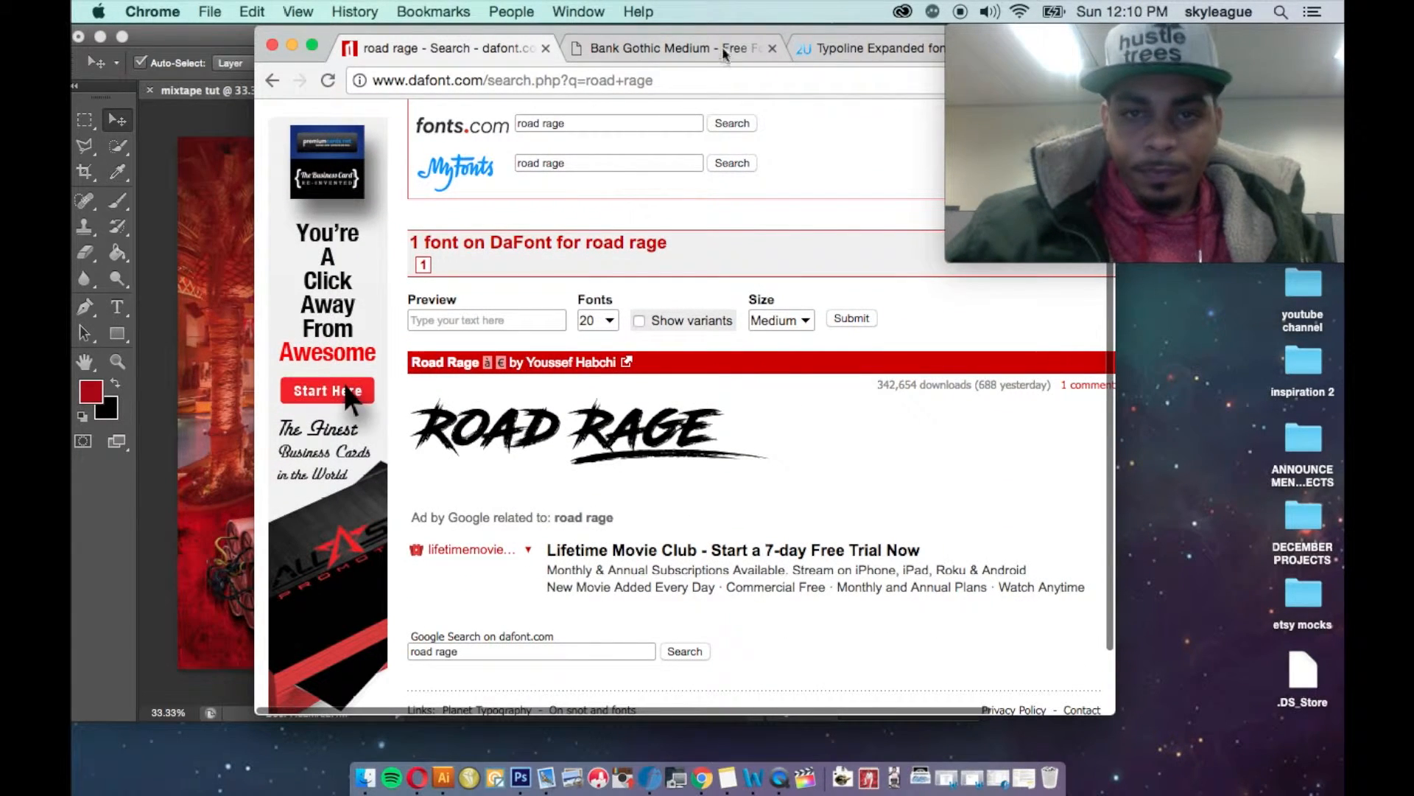
left_click_drag(712, 33, 559, 30)
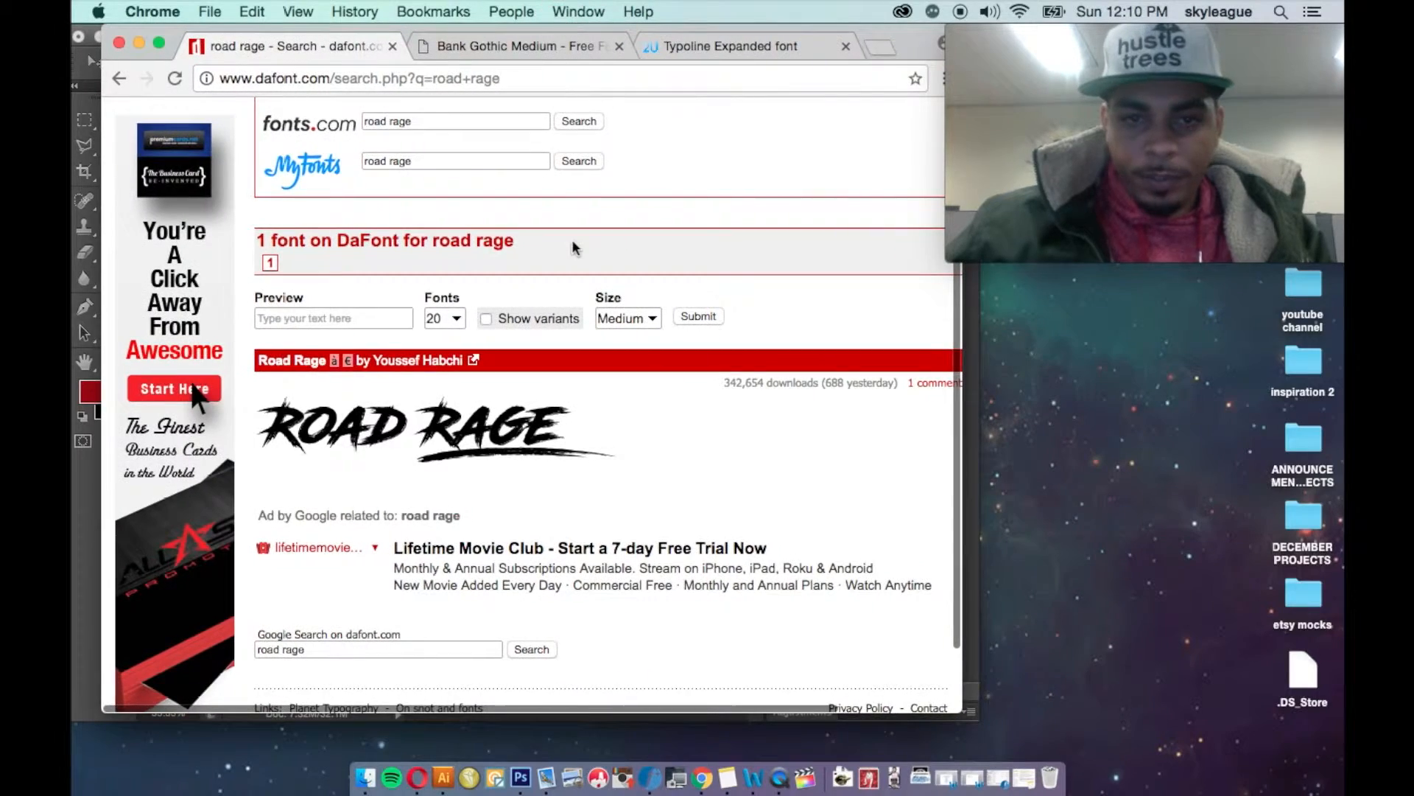
scroll(572, 240, "right", 4)
scroll(571, 240, "up", 5)
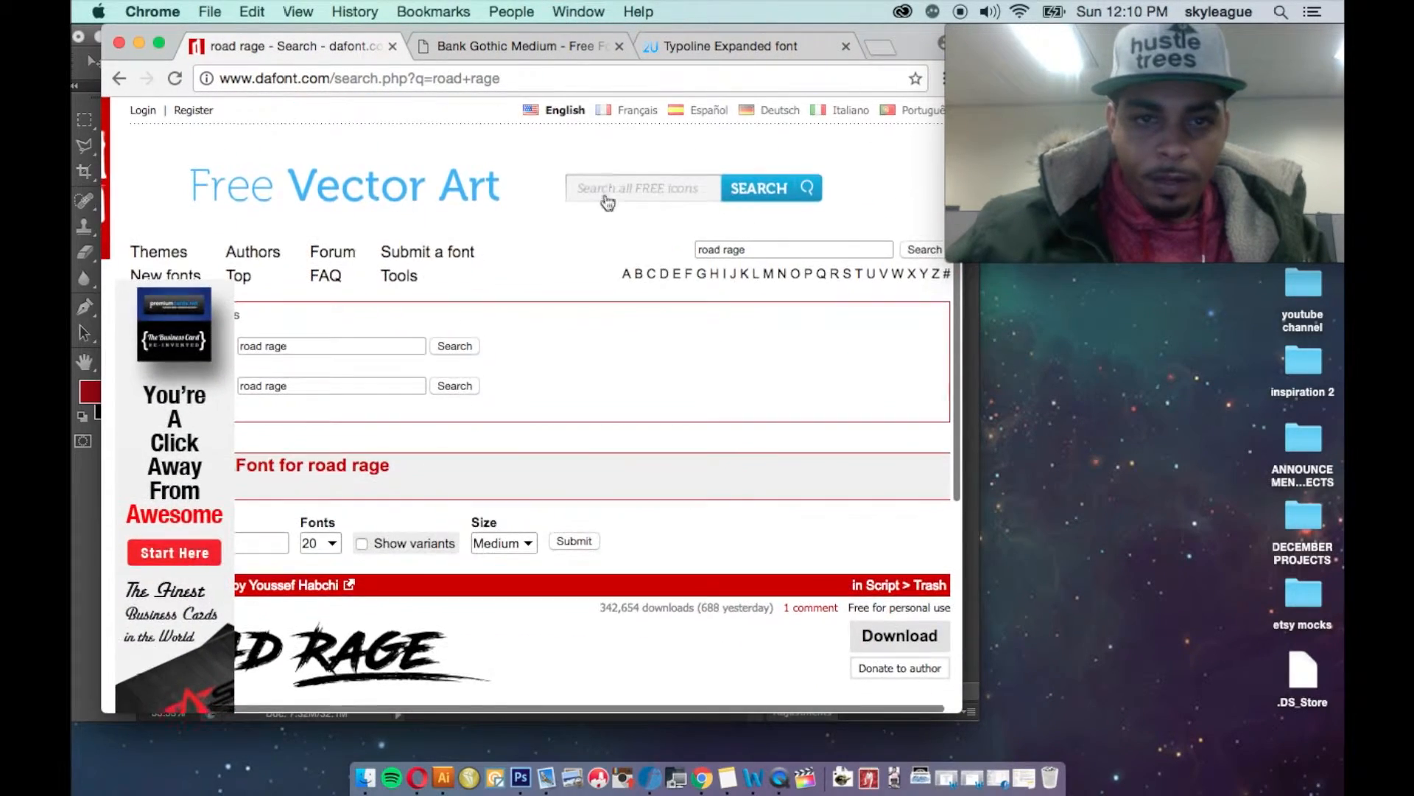
double_click(740, 249)
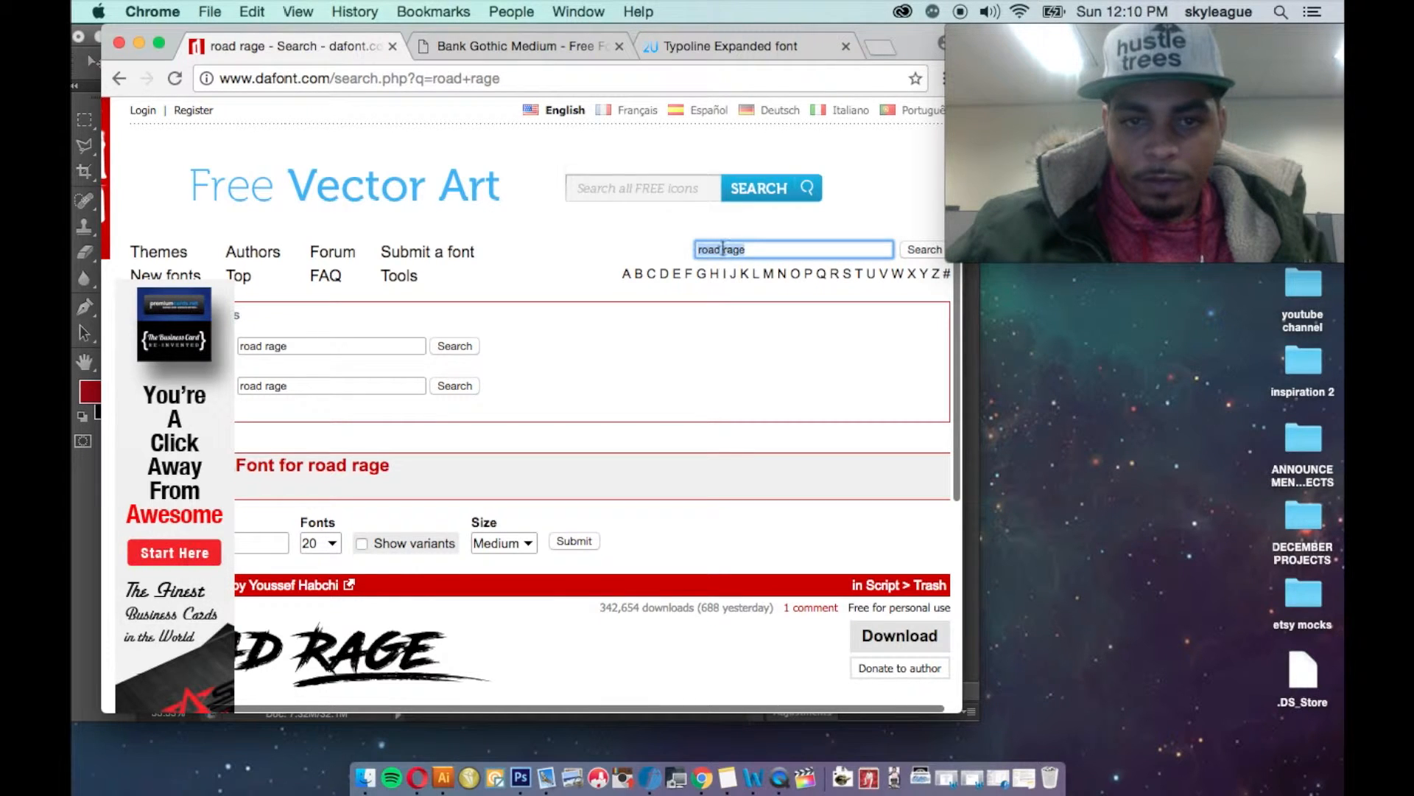
scroll(737, 253, "left", 3)
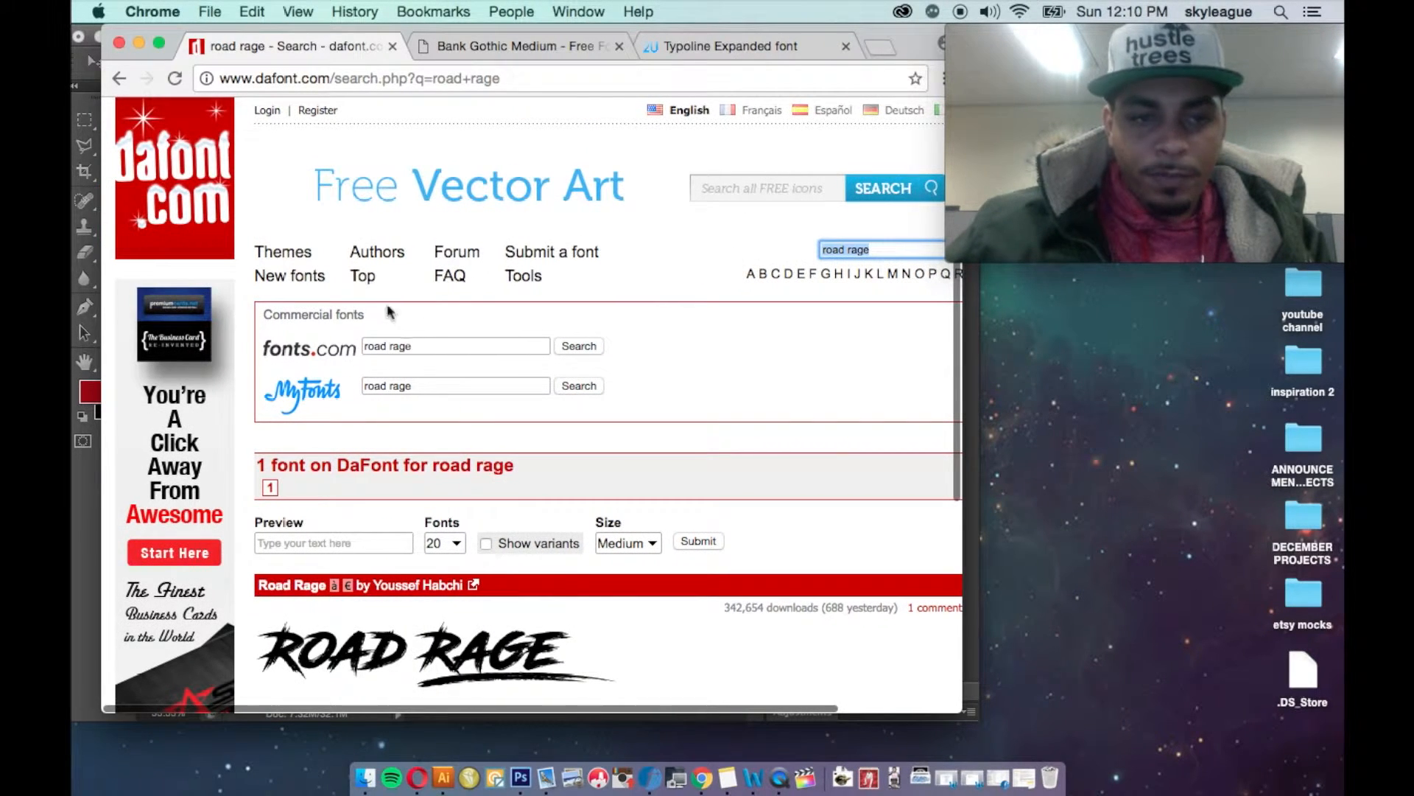
- Browse the Cartoon fonts in DaFont's Fancy theme category
left_click(287, 255)
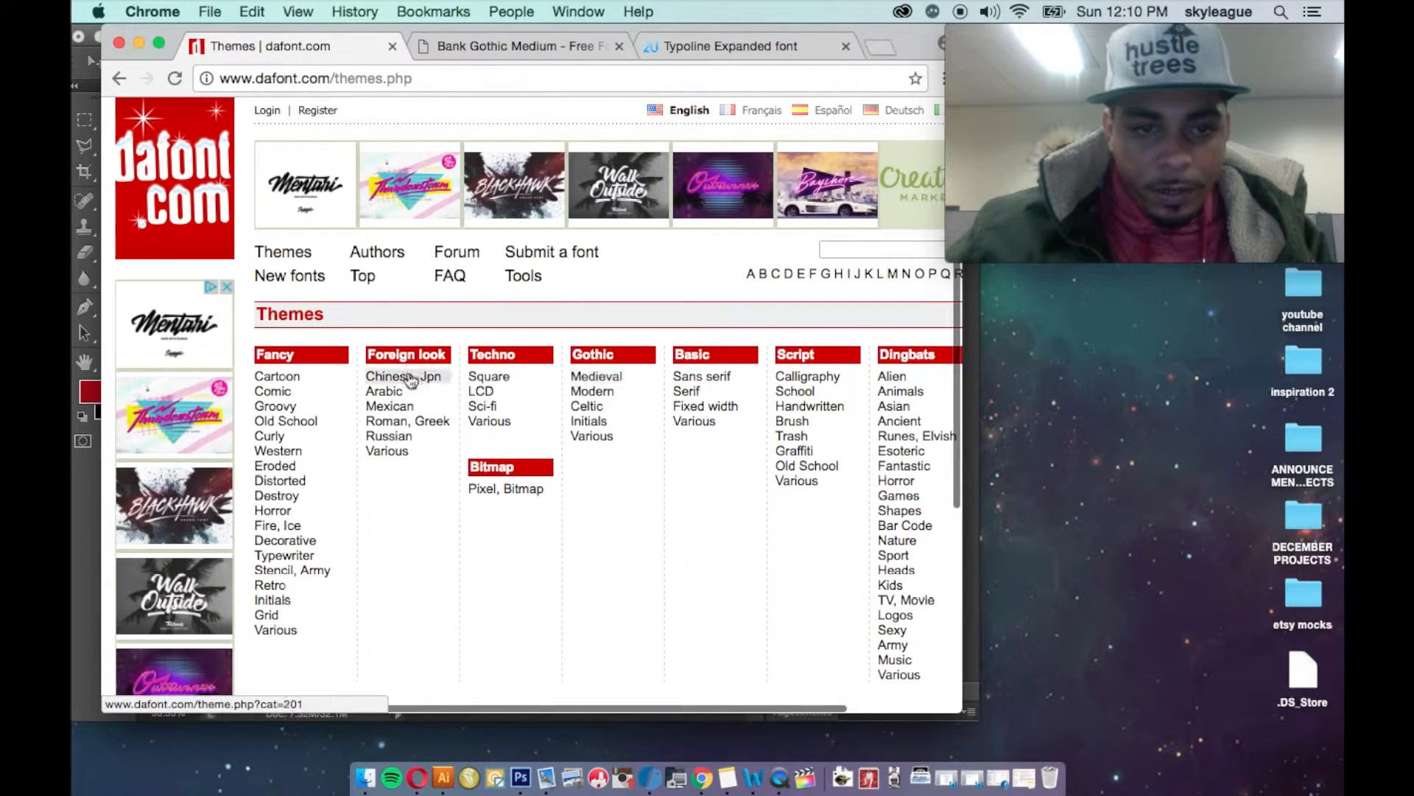
left_click(298, 380)
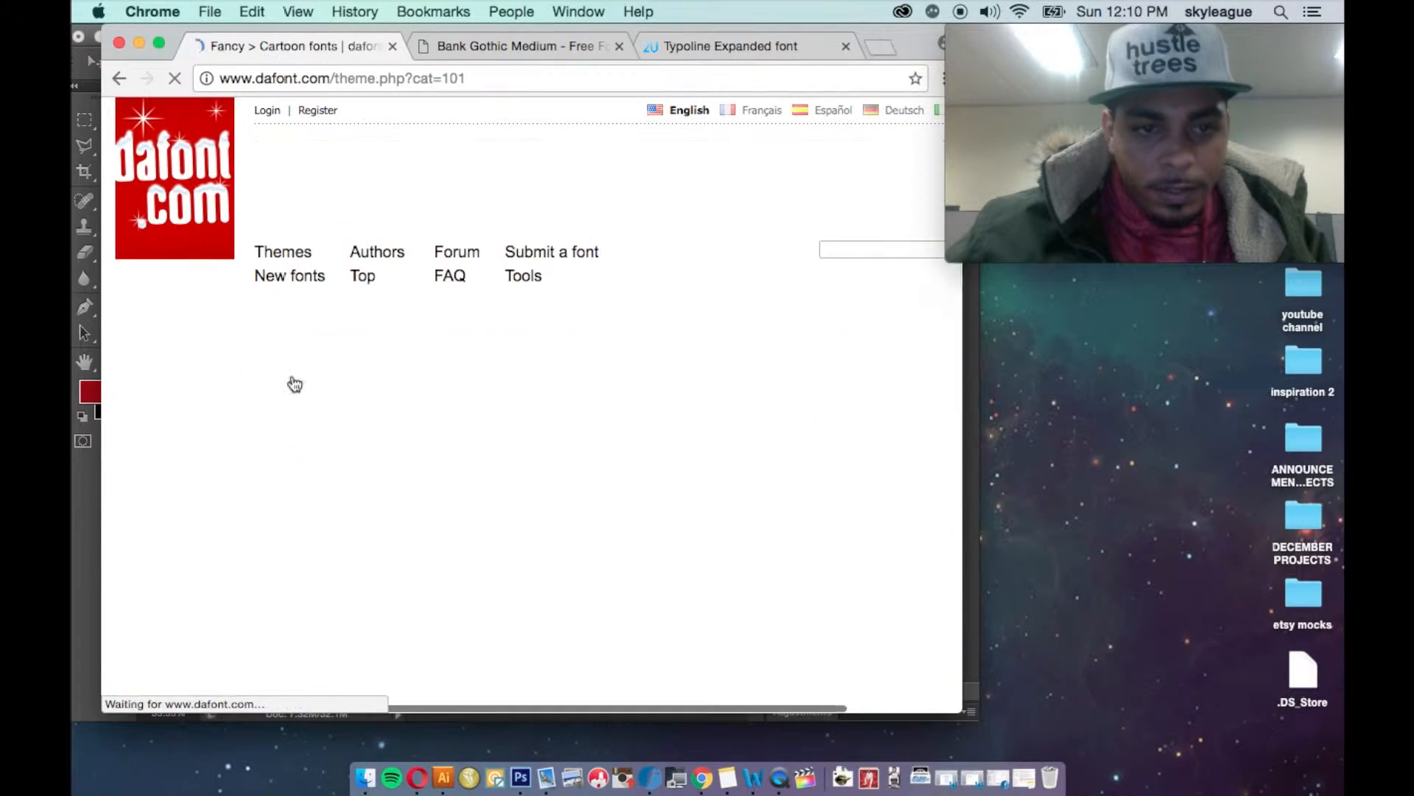
scroll(315, 338, "down", 3)
scroll(316, 339, "down", 5)
scroll(315, 366, "up", 3)
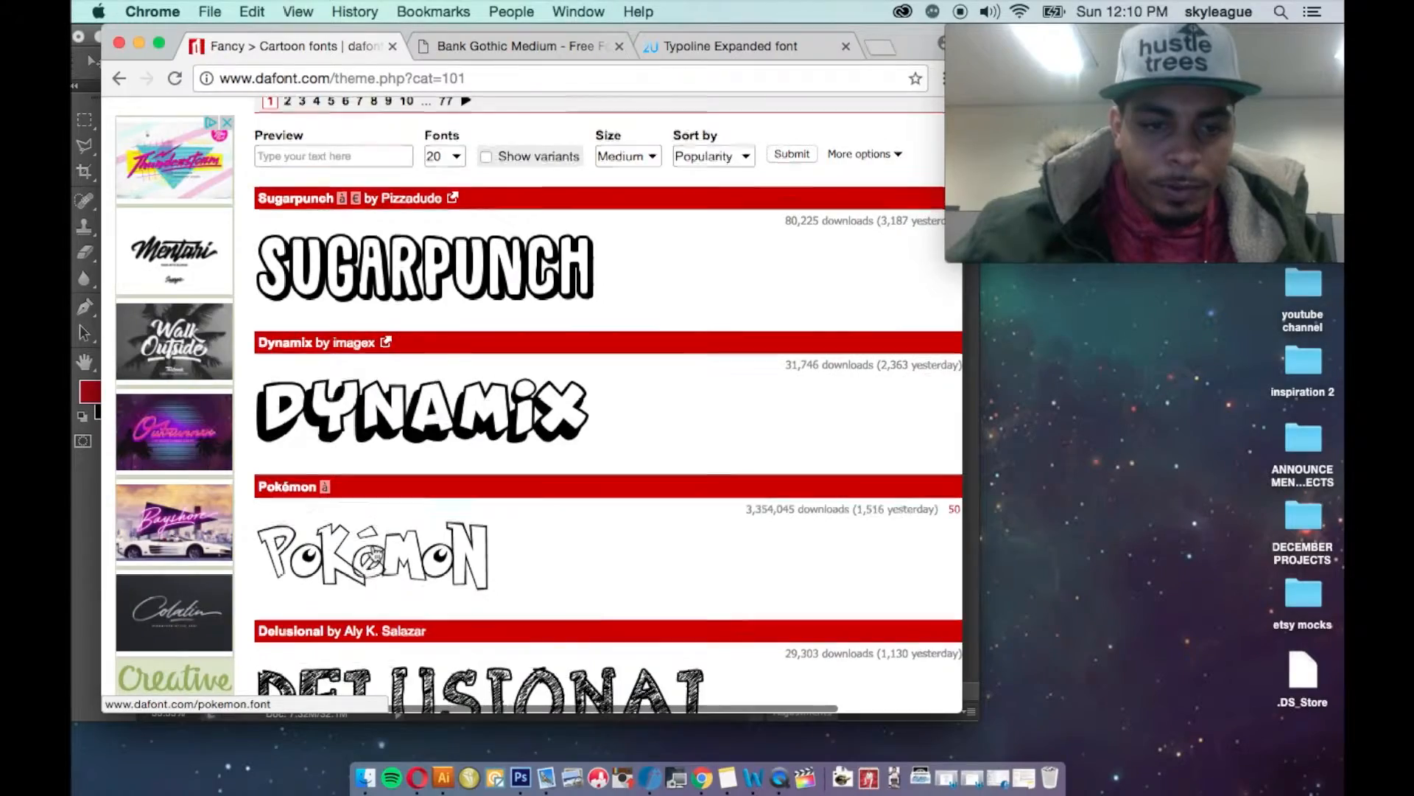
scroll(368, 567, "down", 5)
scroll(375, 551, "down", 3)
scroll(372, 546, "up", 10)
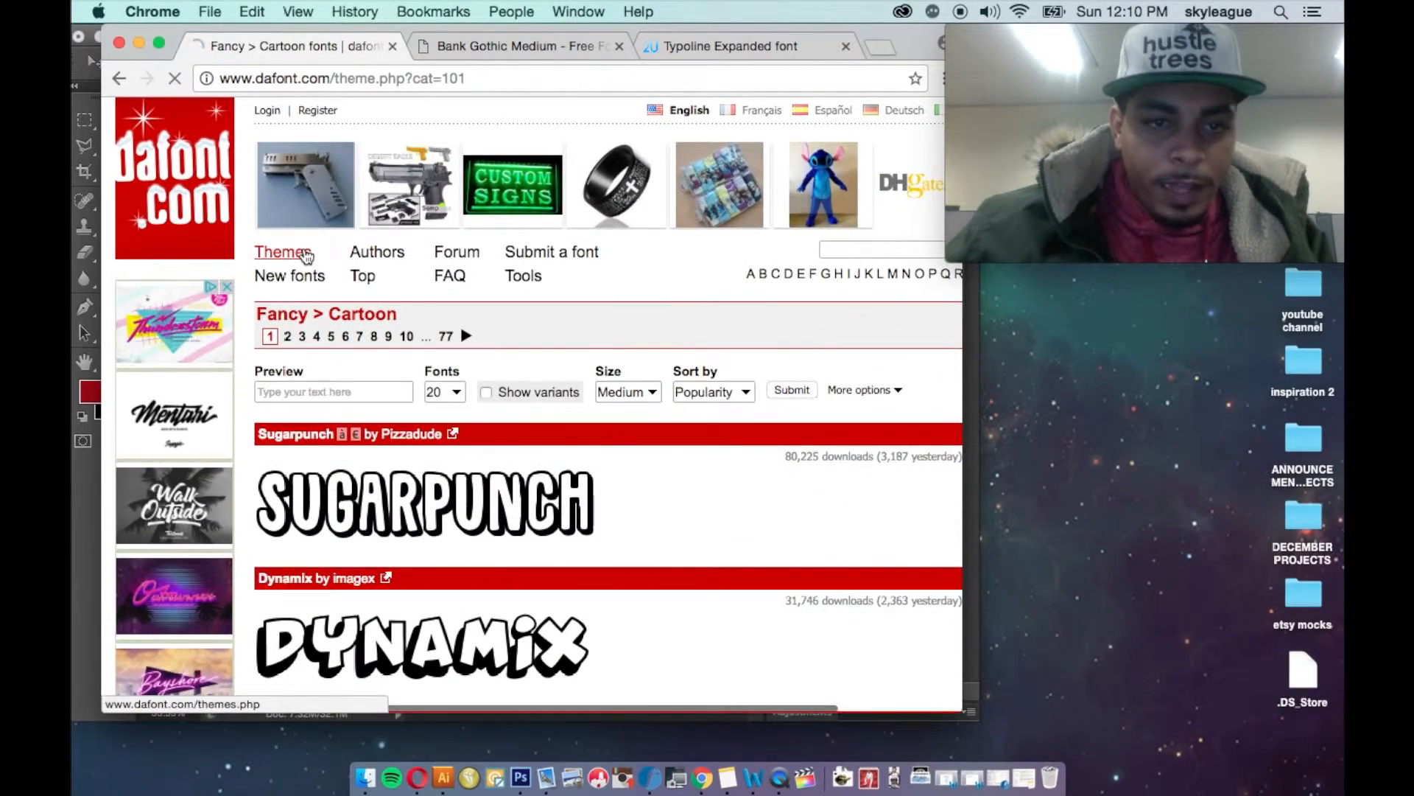
- Browse the Chinese, Jpn fonts in DaFont's Foreign look theme category
left_click(306, 256)
left_click(427, 380)
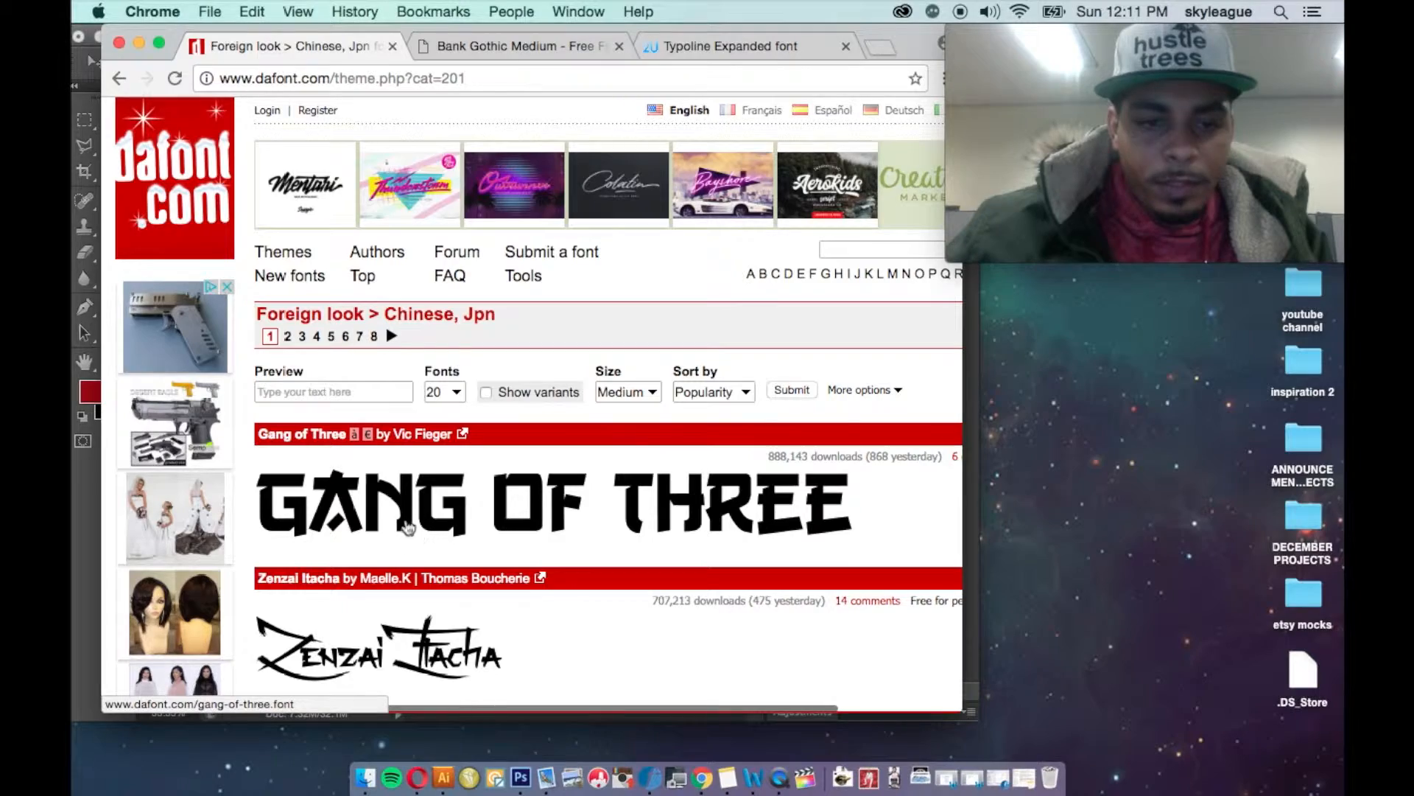
scroll(406, 511, "down", 1)
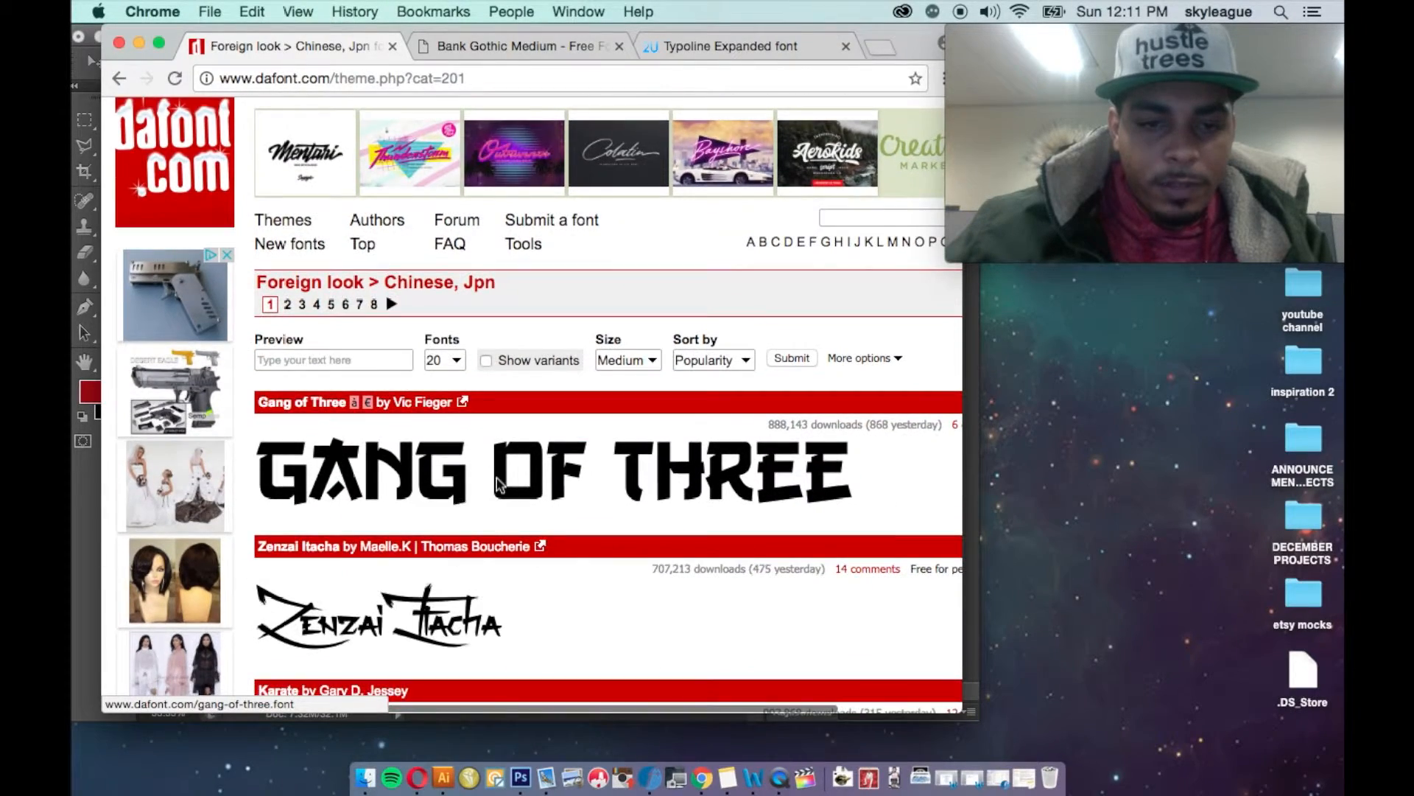
scroll(499, 484, "down", 10)
scroll(495, 442, "up", 12)
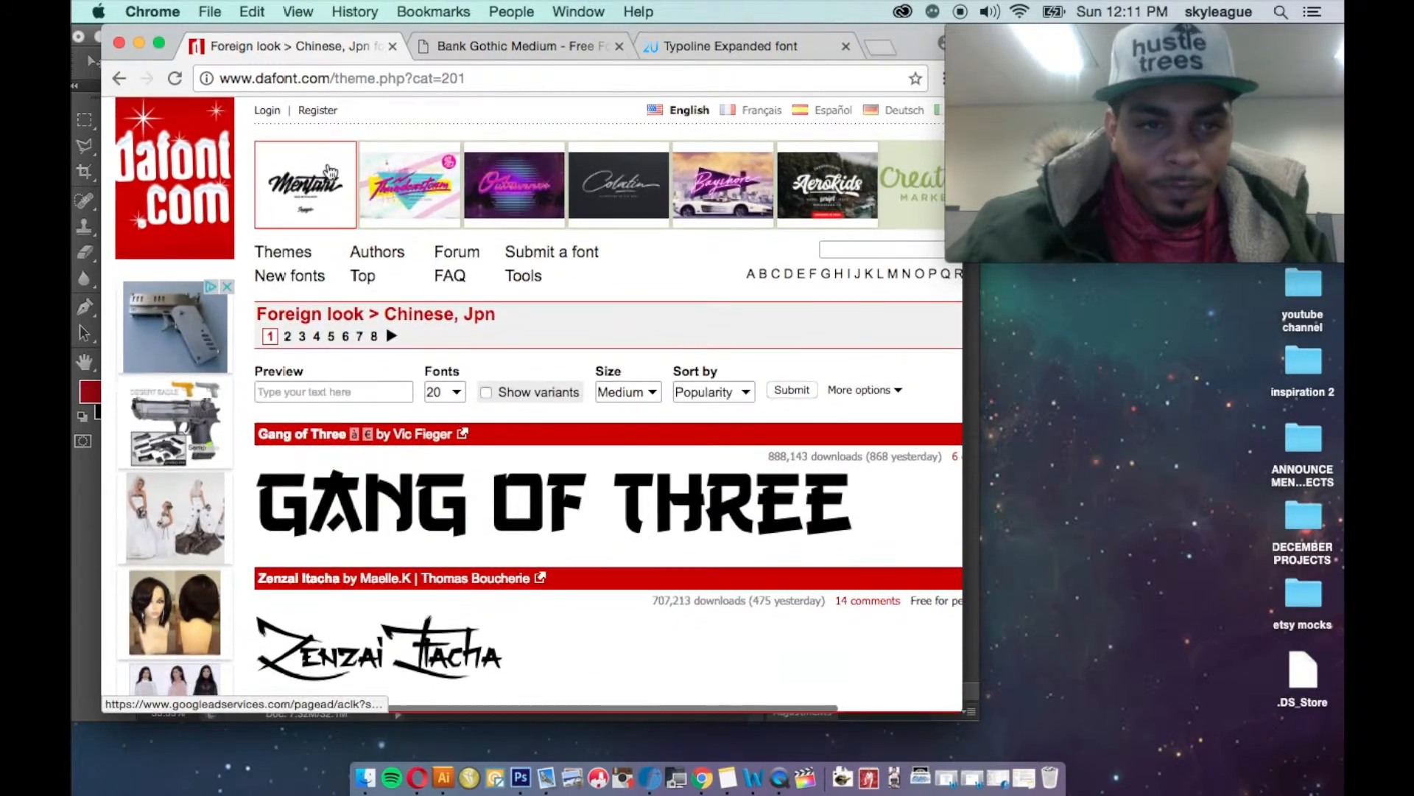
- Browse the Calligraphy fonts in DaFont's Script theme category and examine the download option for the Amarillo font
left_click(290, 254)
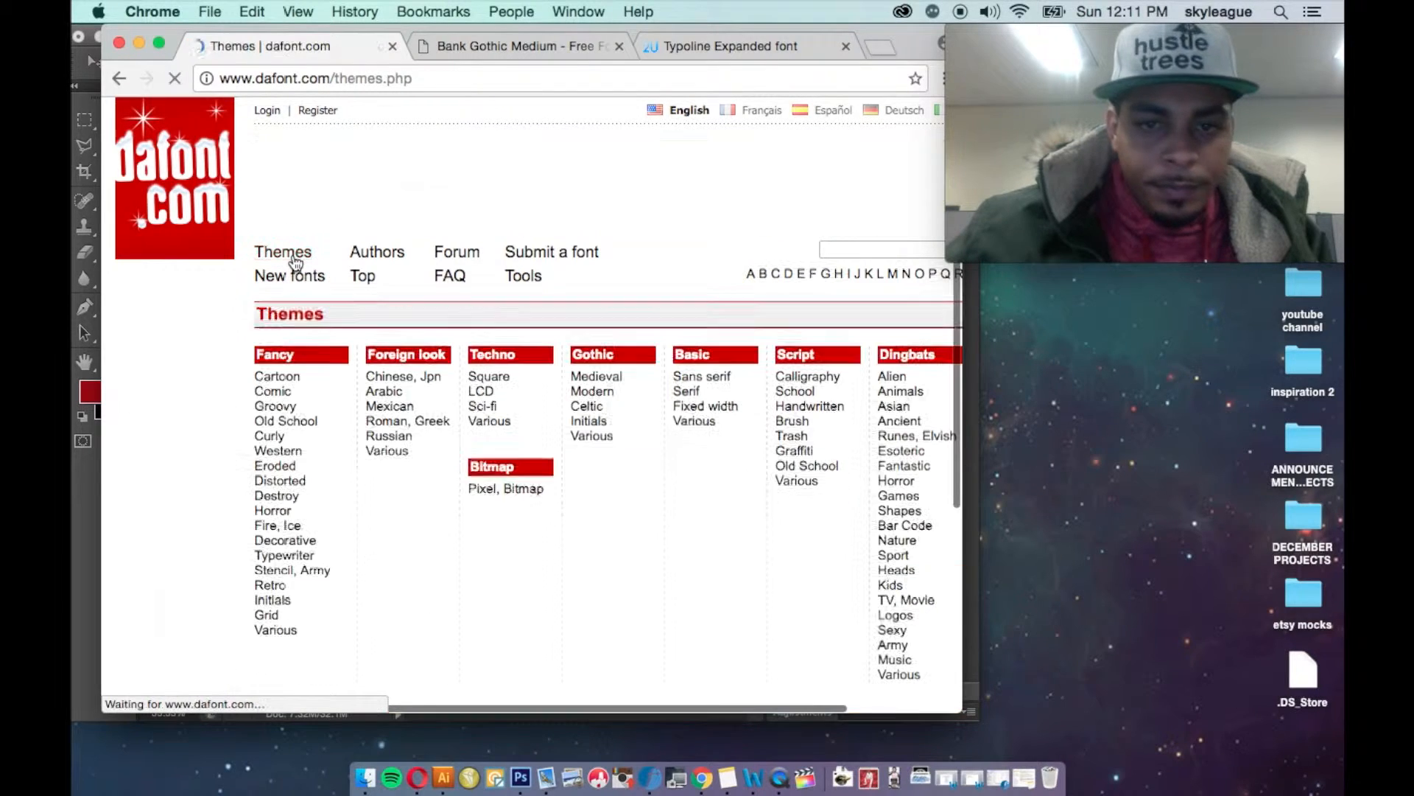
left_click(802, 379)
scroll(688, 388, "down", 5)
scroll(689, 387, "down", 10)
scroll(690, 380, "down", 14)
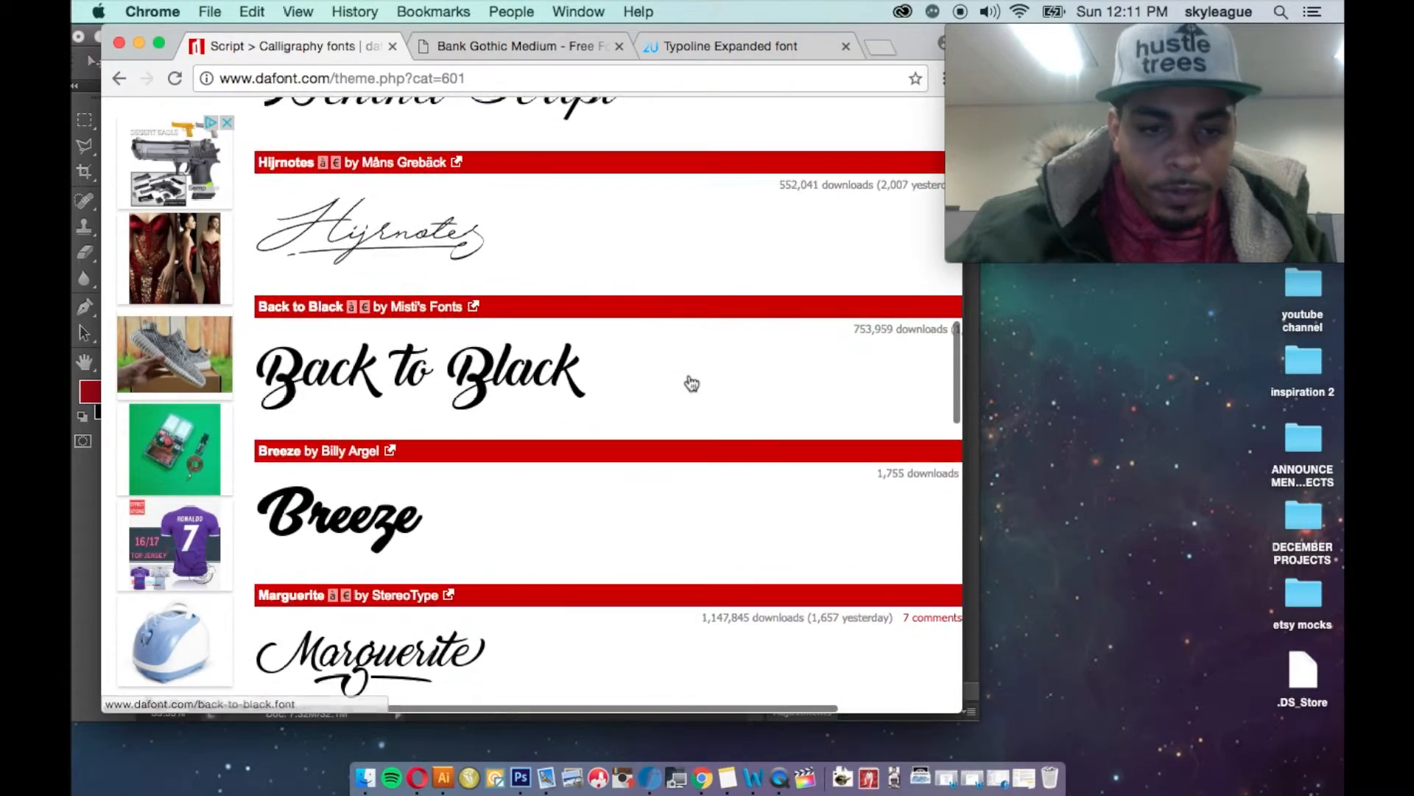
scroll(691, 383, "down", 5)
scroll(691, 383, "up", 20)
scroll(691, 383, "up", 4)
scroll(513, 481, "right", 3)
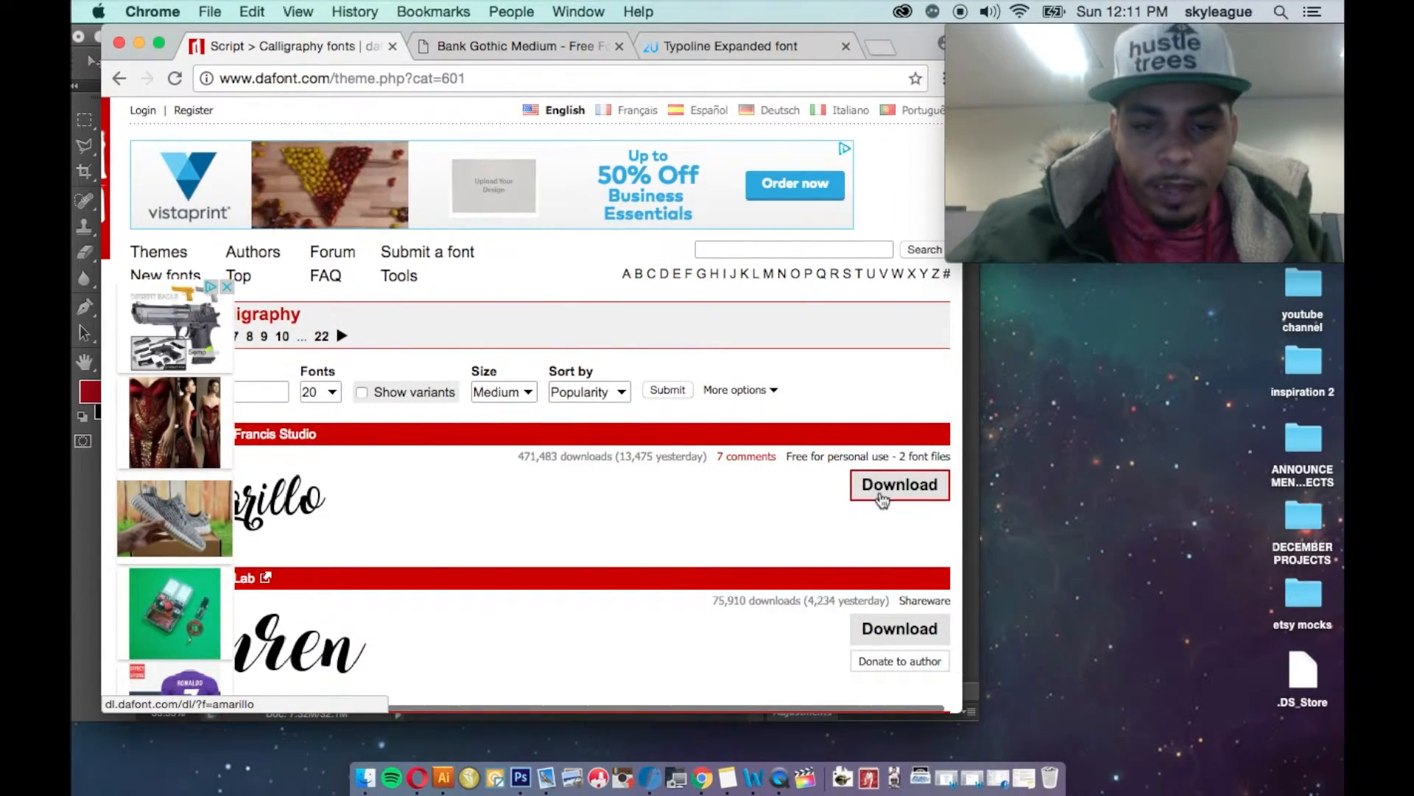
scroll(574, 568, "left", 3)
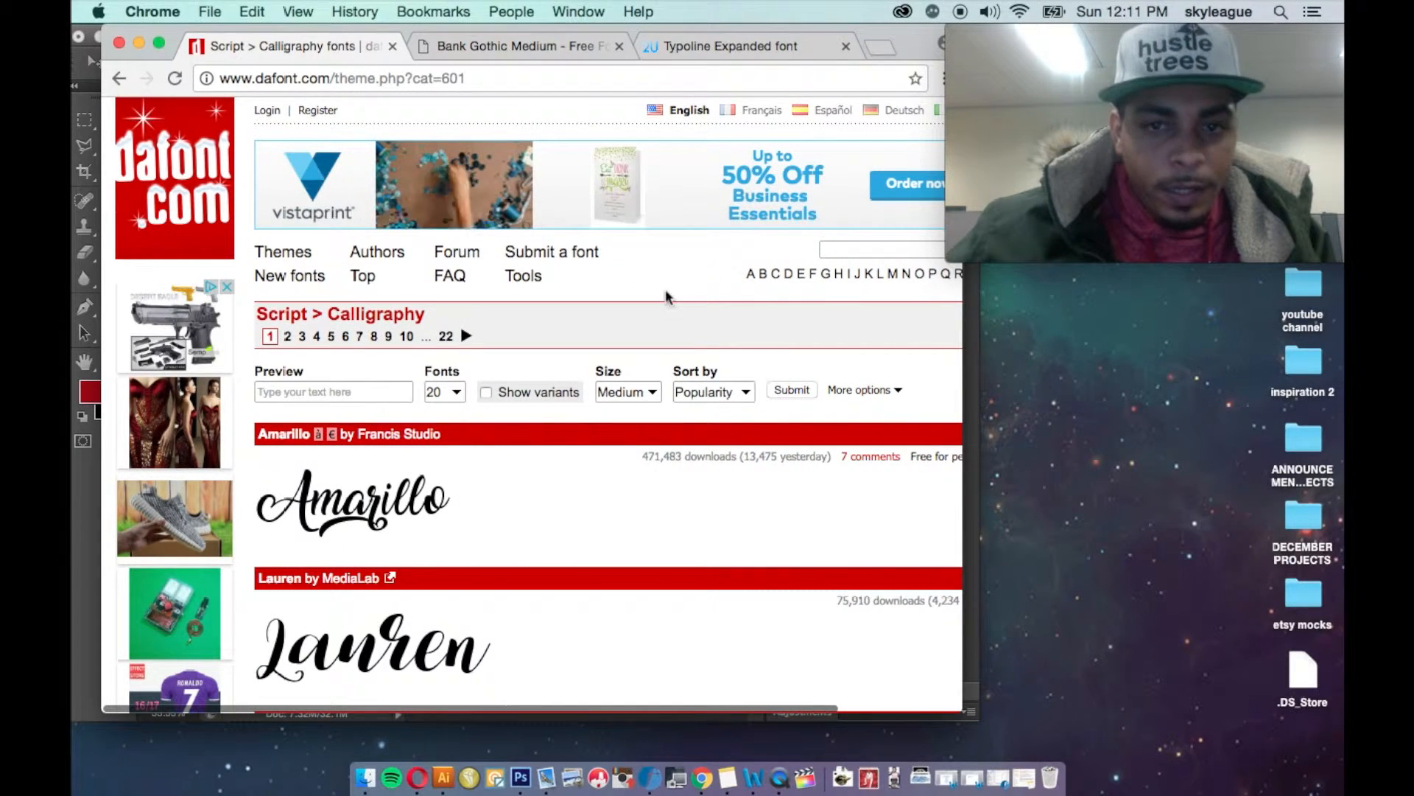
- Search DaFont for "road rage" and view the font preview
scroll(667, 297, "right", 3)
left_click(701, 249)
type("road rage")
key("Return")
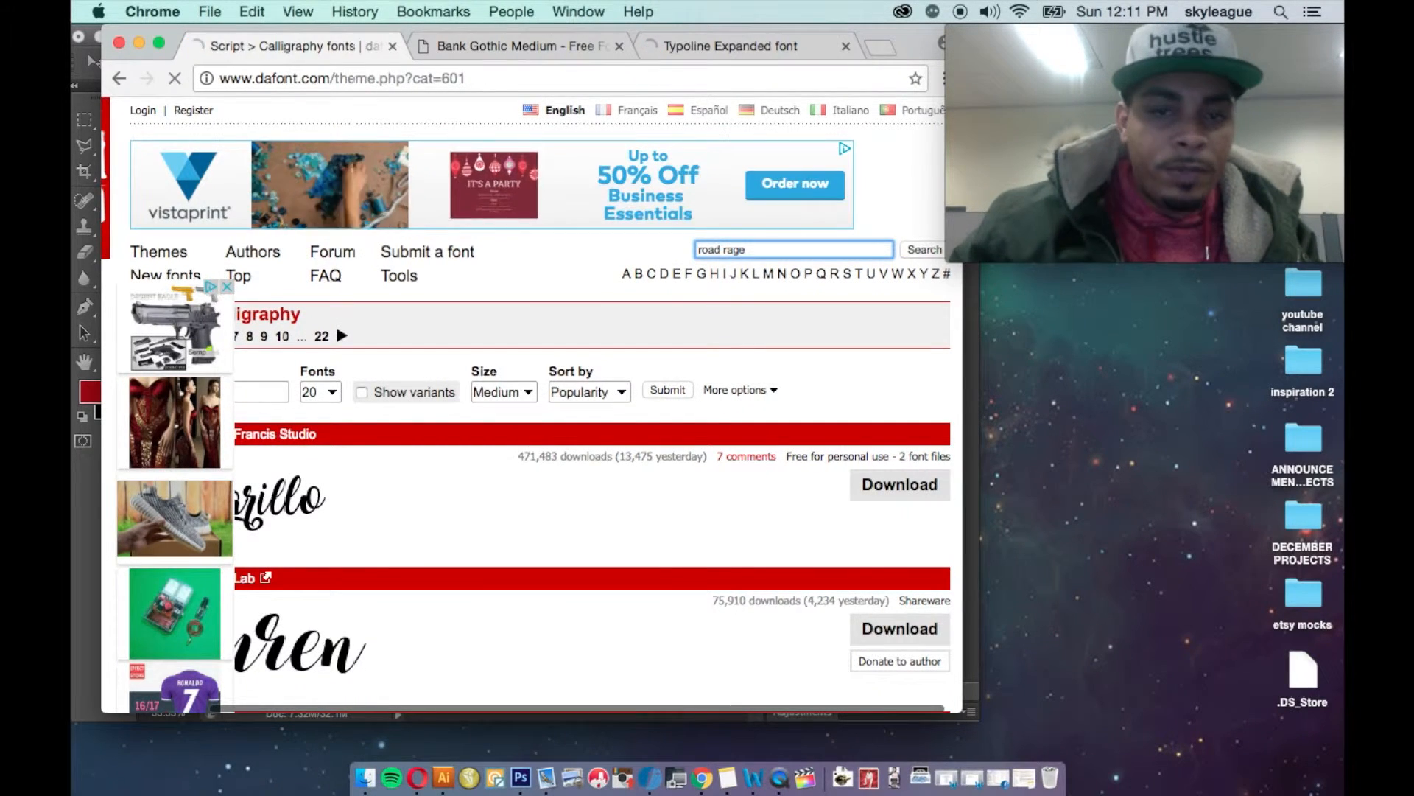
scroll(560, 464, "down", 3)
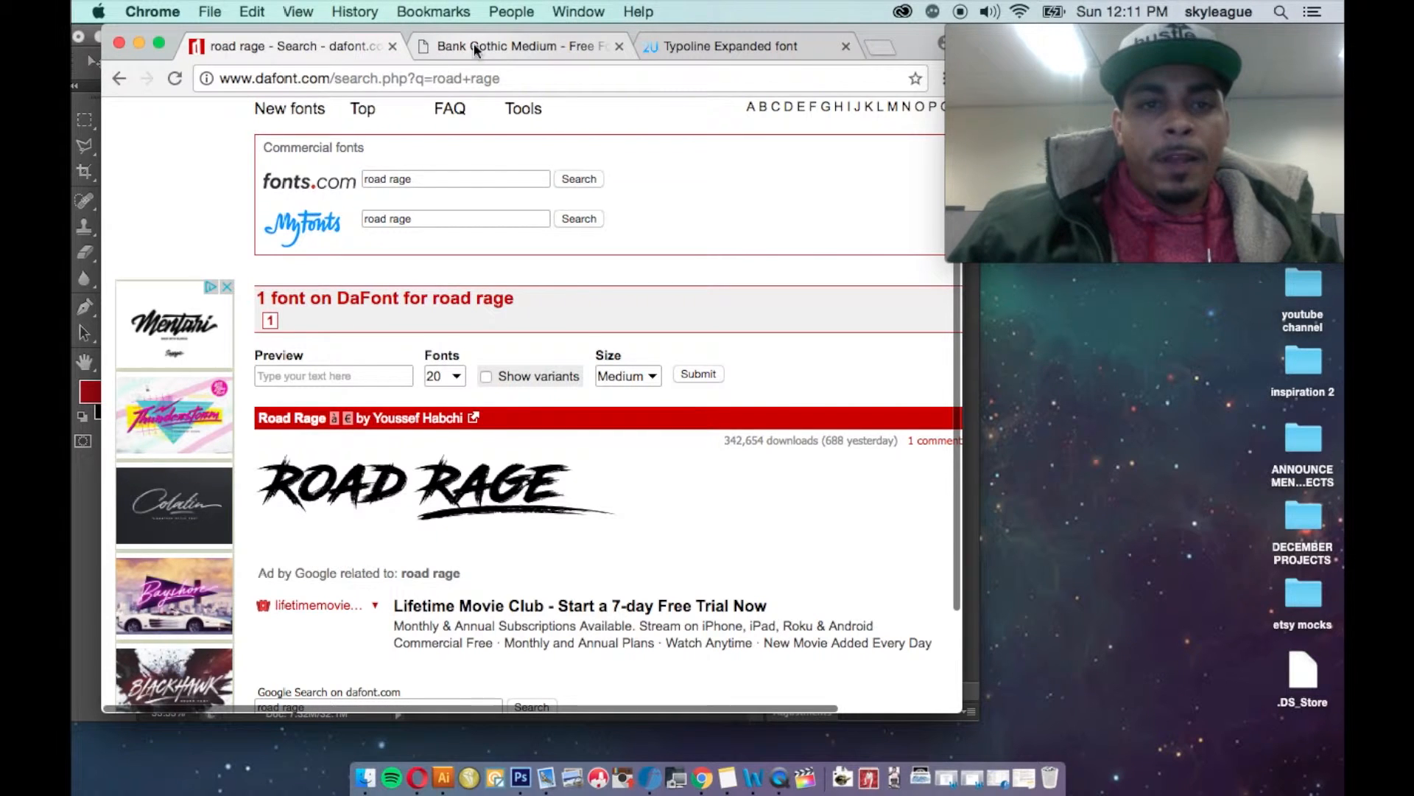
- View the Bank Gothic Medium page on fontpalace.com and the Typoline Expanded page on fonts2u.com
left_click(513, 49)
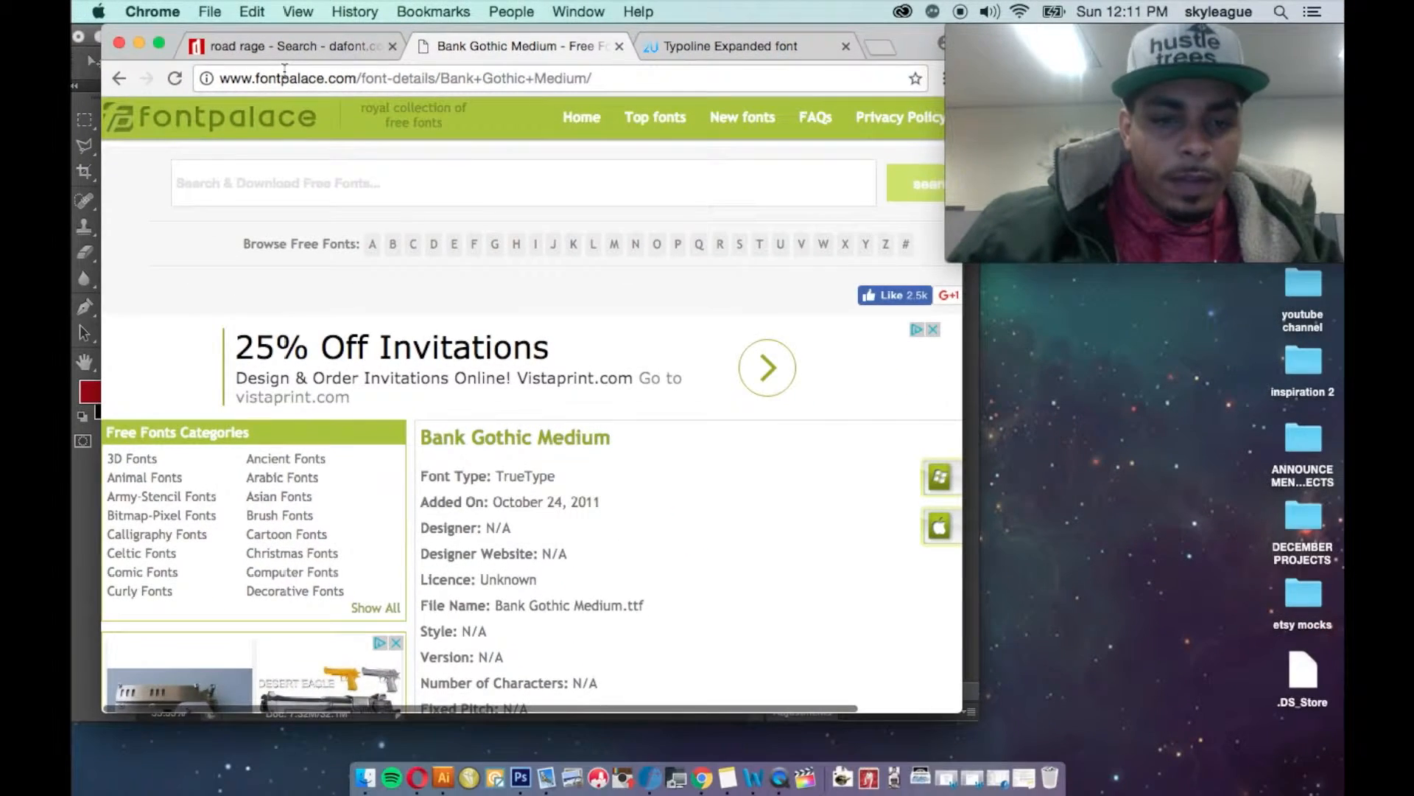
left_click(739, 49)
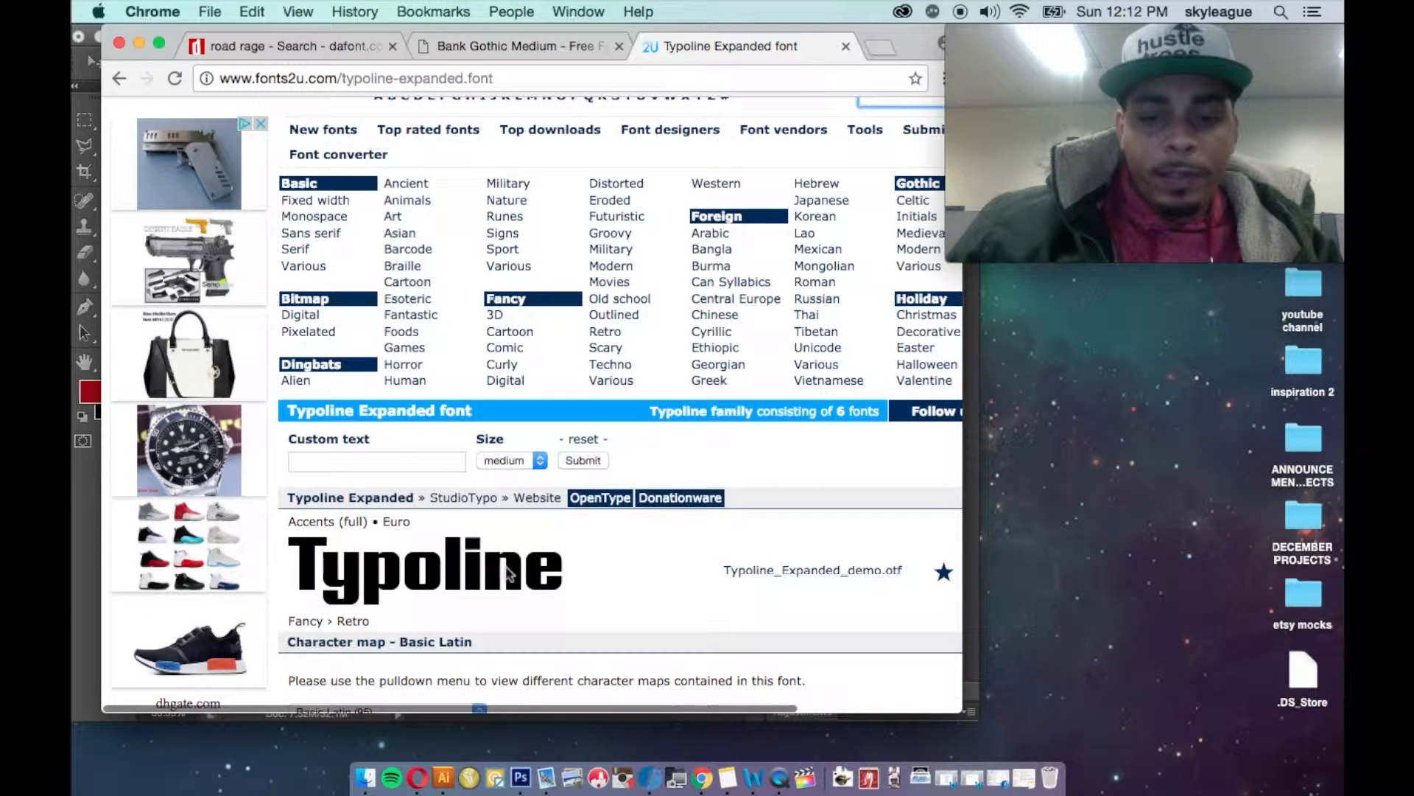
scroll(419, 521, "up", 5)
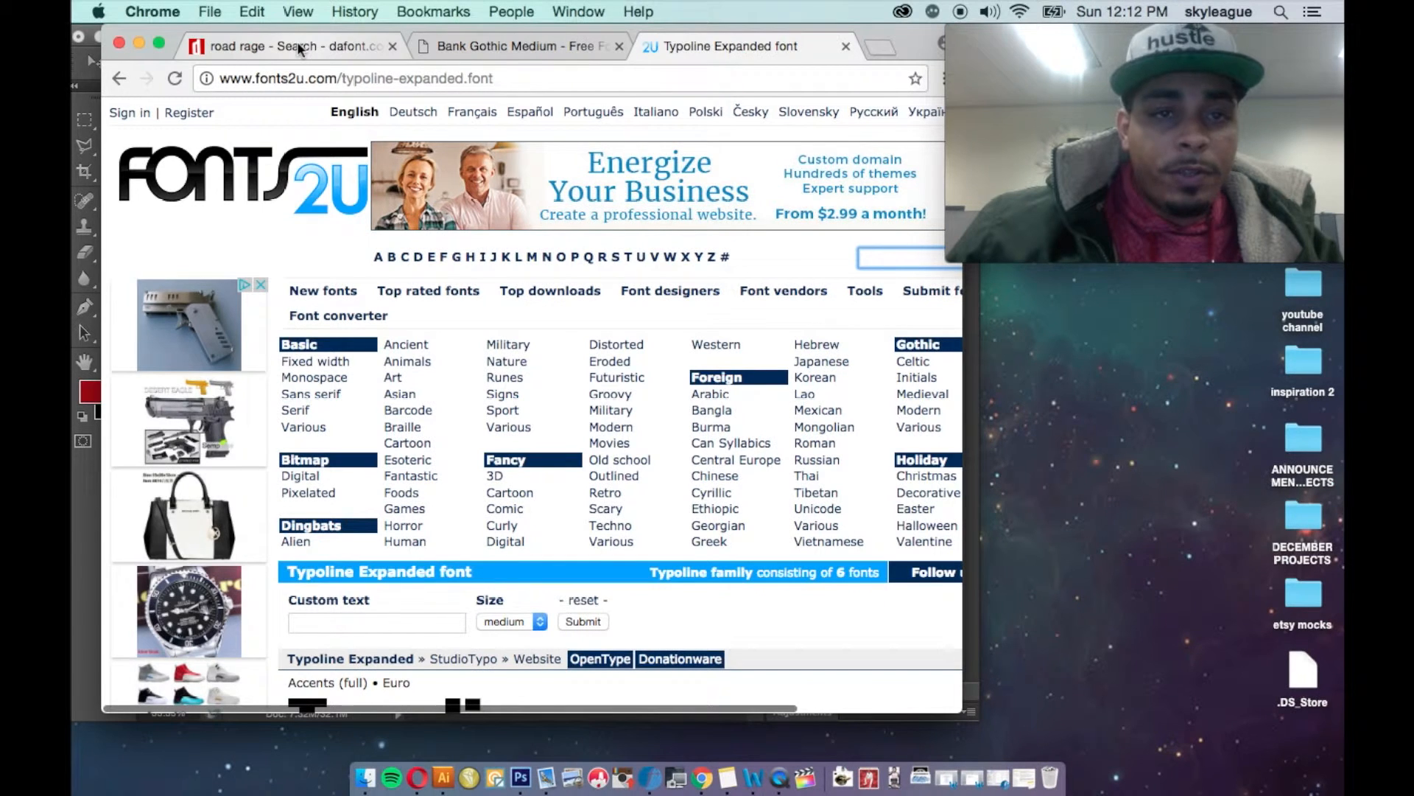
- Return to the DaFont site and open the Modern fonts of the Gothic theme category
left_click(299, 45)
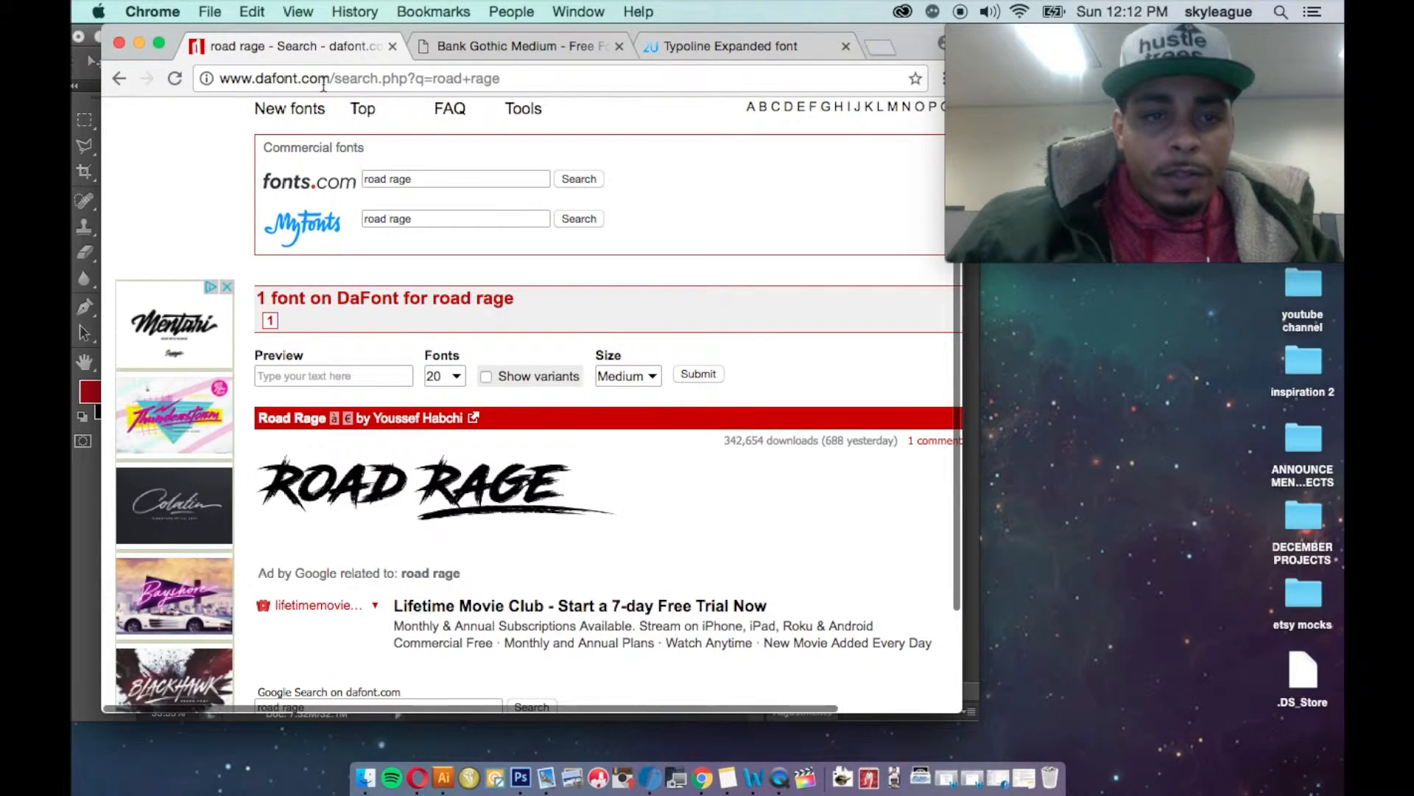
scroll(337, 296, "up", 2)
scroll(337, 296, "up", 2)
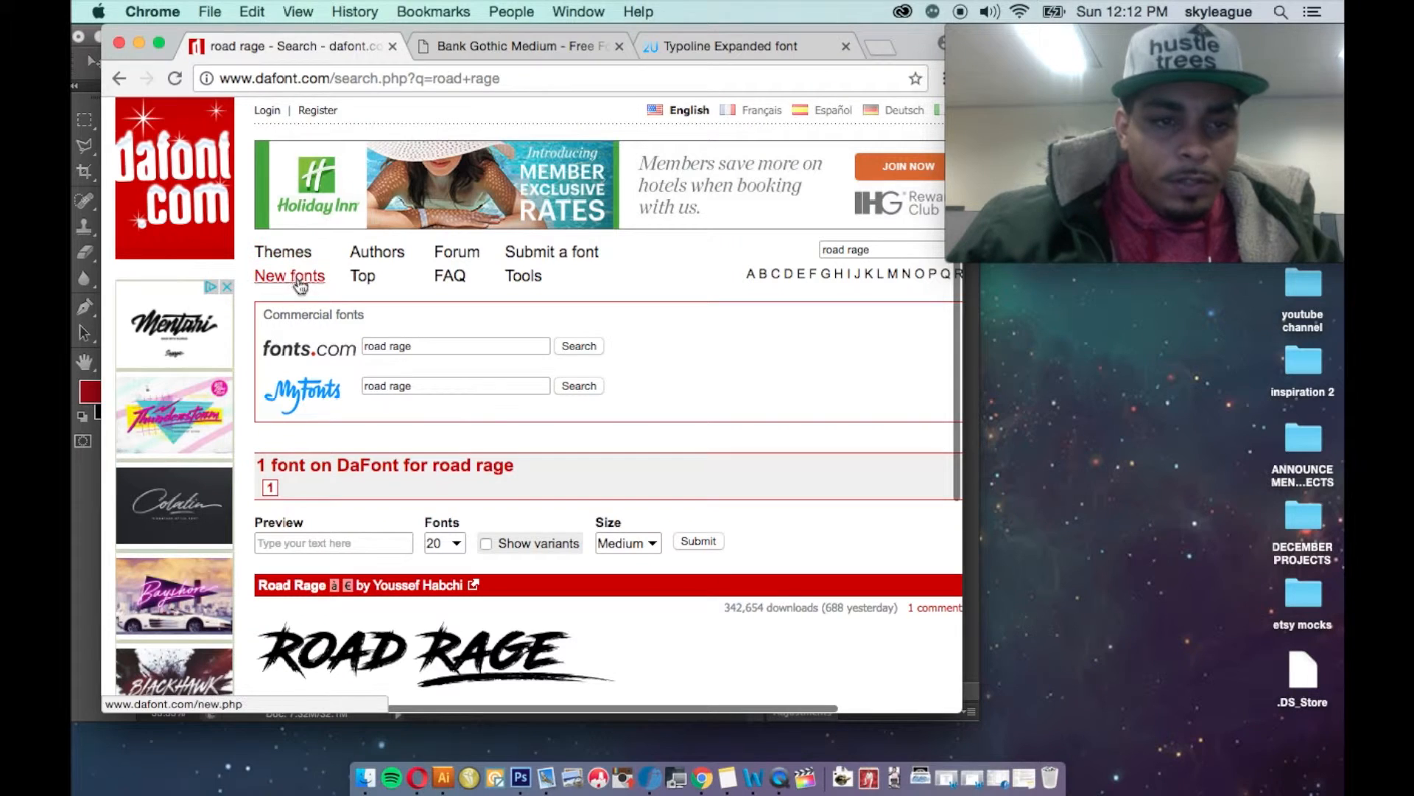
left_click(288, 259)
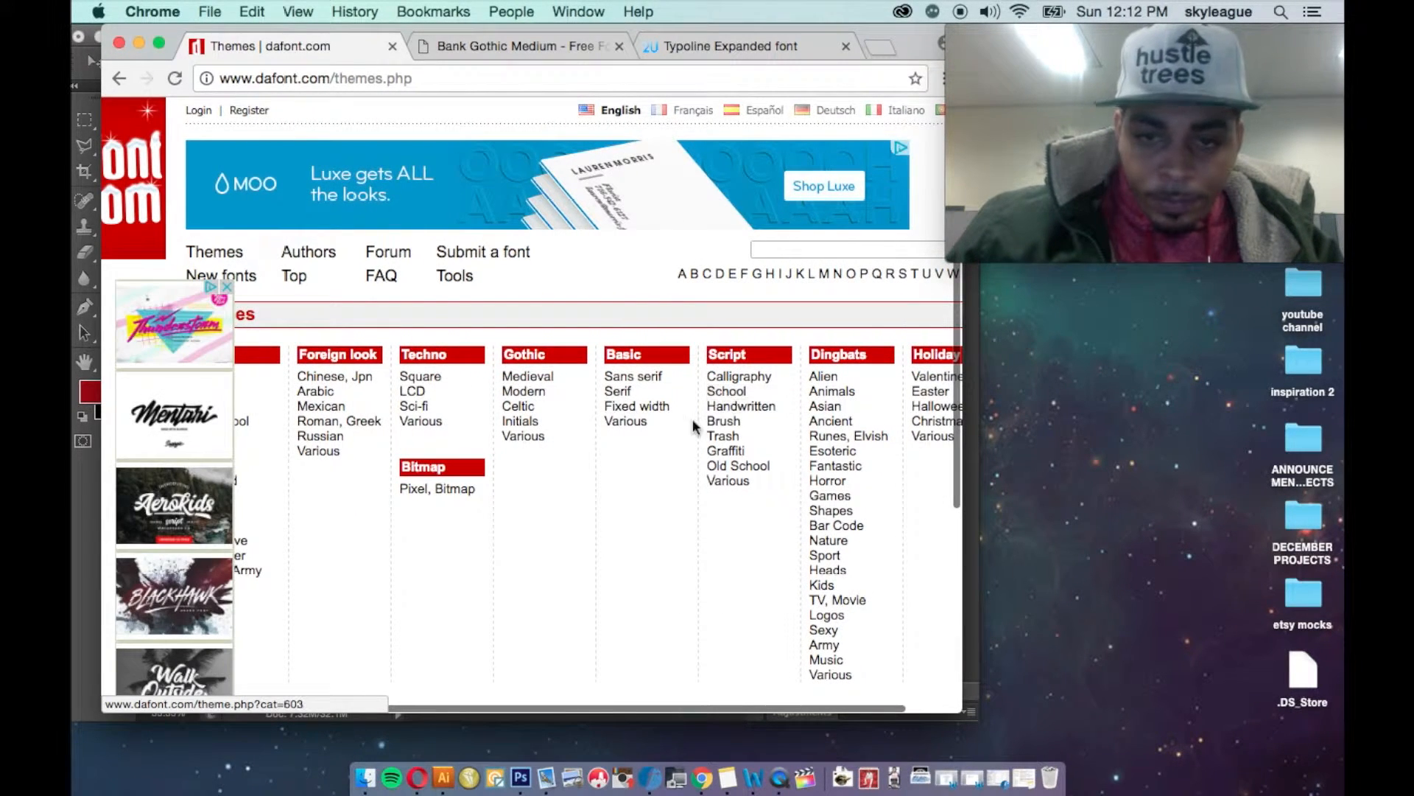
left_click(534, 399)
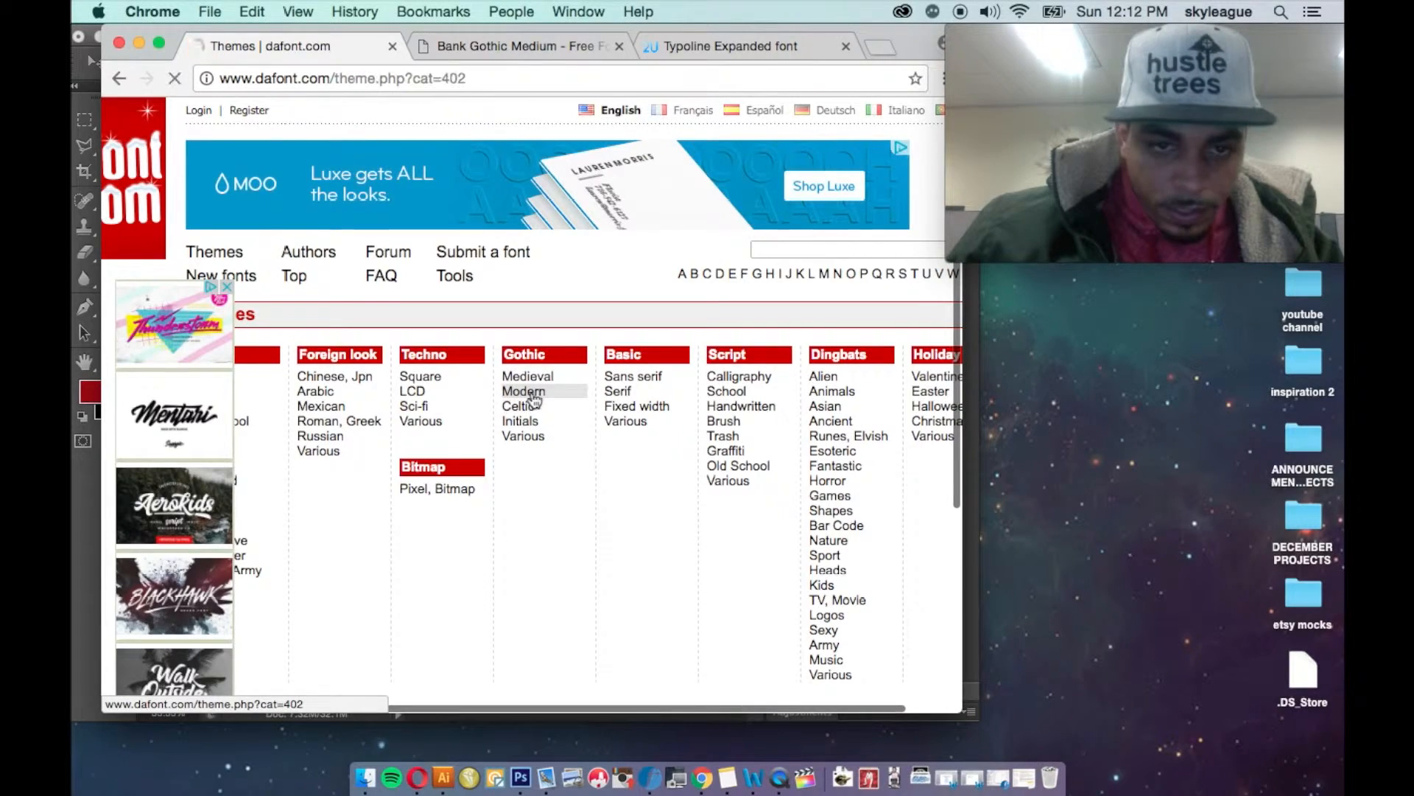
- Download the Viking Hell font from the Gothic > Modern list
scroll(533, 398, "down", 2)
scroll(534, 400, "right", 2)
scroll(393, 471, "left", 2)
scroll(357, 519, "right", 2)
left_click(868, 511)
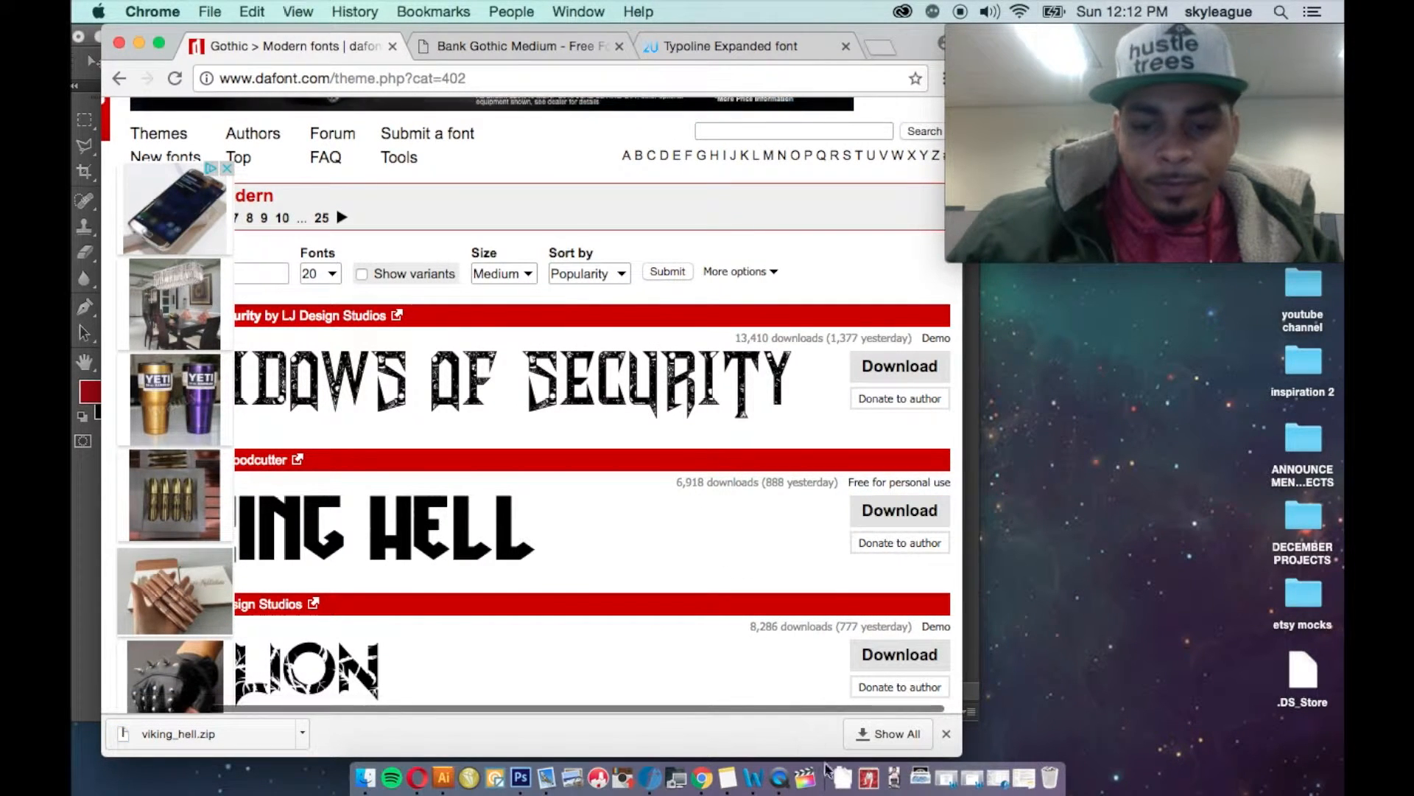
left_click(843, 777)
left_click(512, 278)
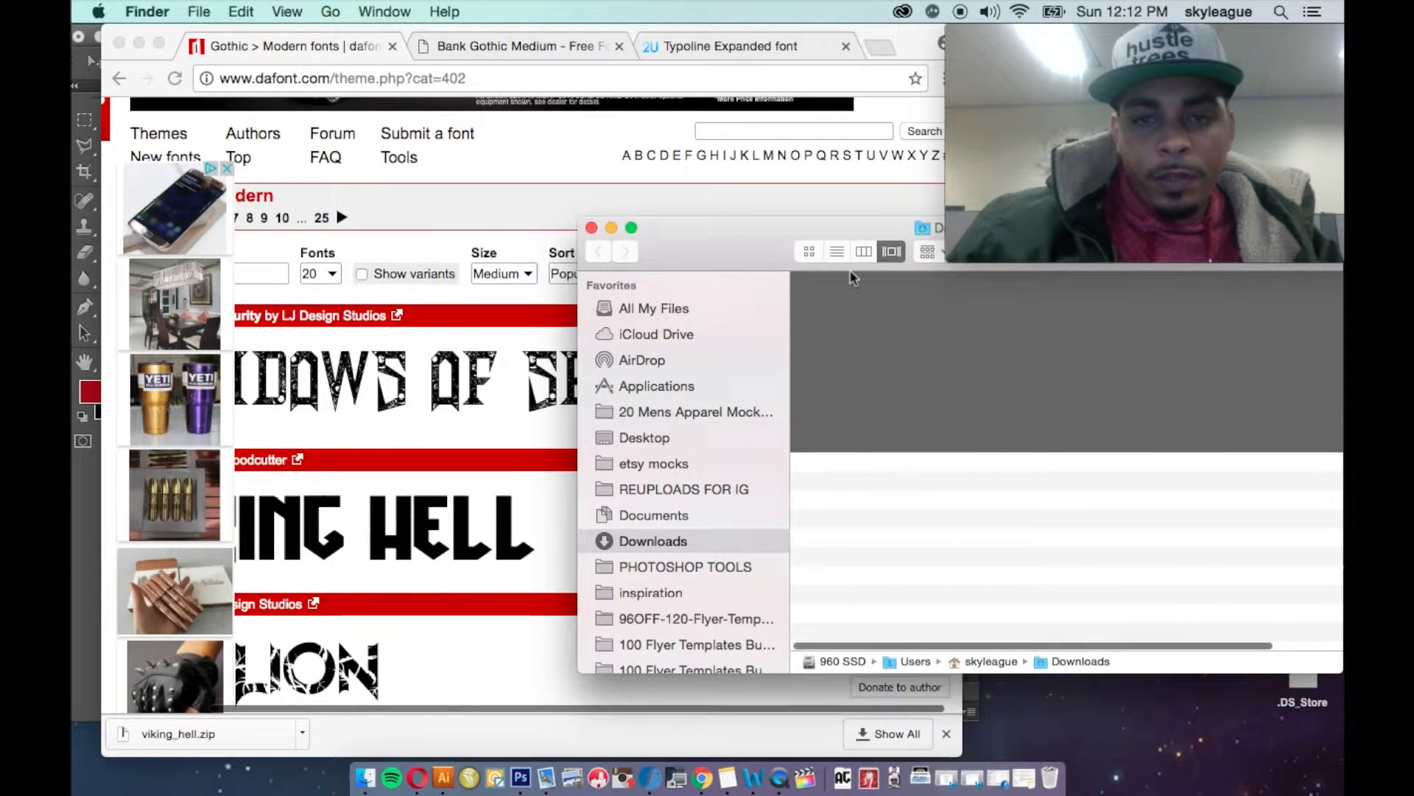
left_click_drag(769, 238, 486, 257)
left_click(312, 252)
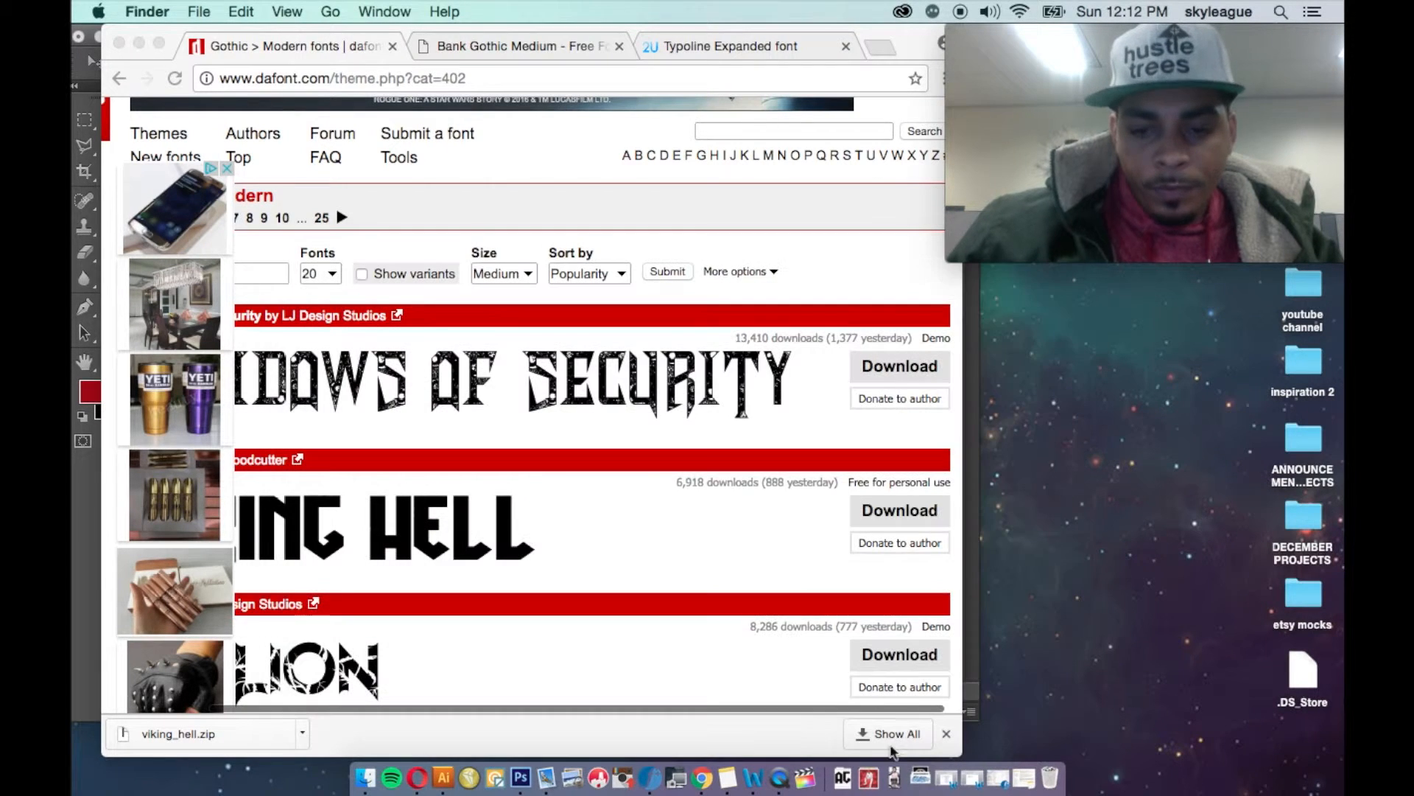
- Open the downloaded Viking Hell.ttf from the Downloads folder in Font Book
left_click(844, 779)
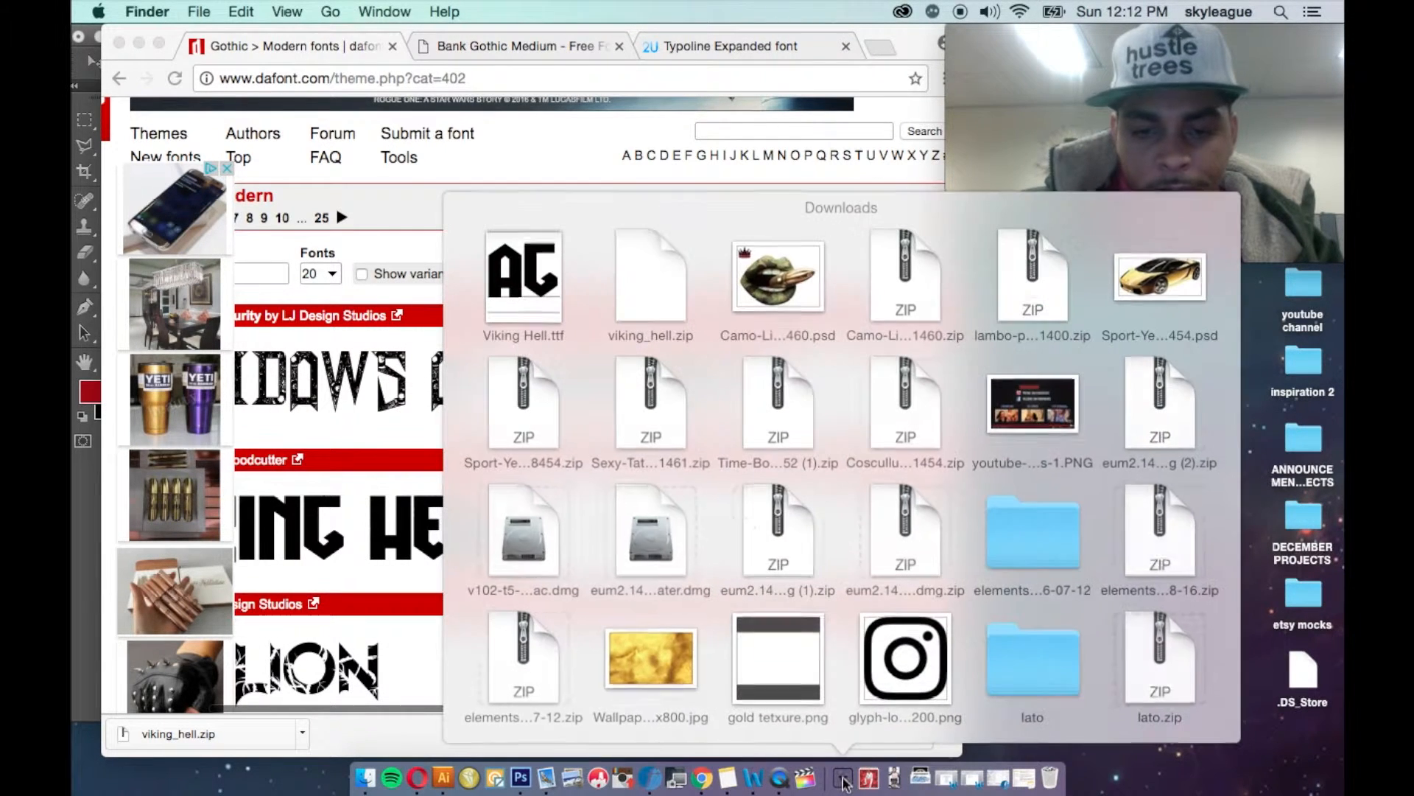
left_click(540, 305)
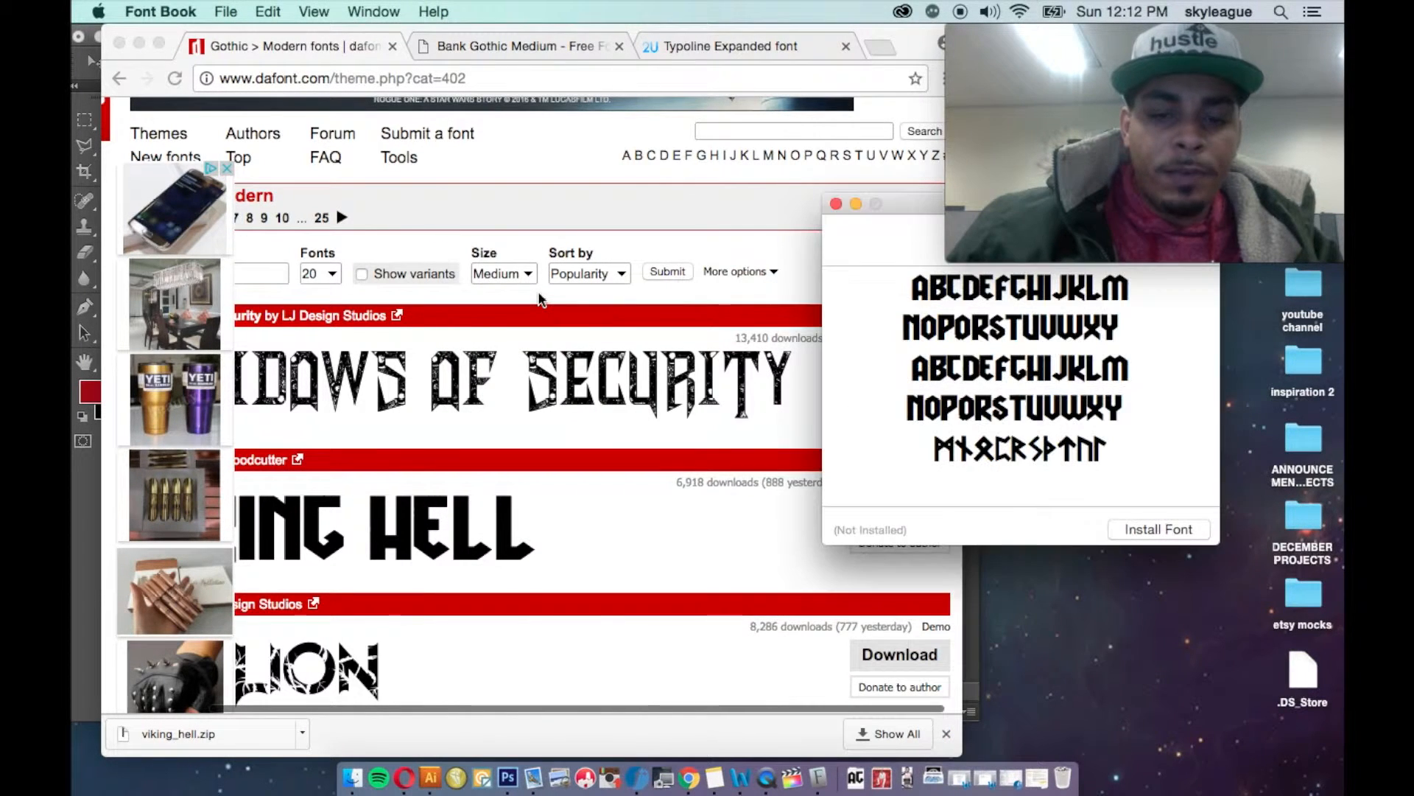
- Install the Viking Hell font and add it to the Modern collection in Font Book
left_click_drag(943, 214, 626, 286)
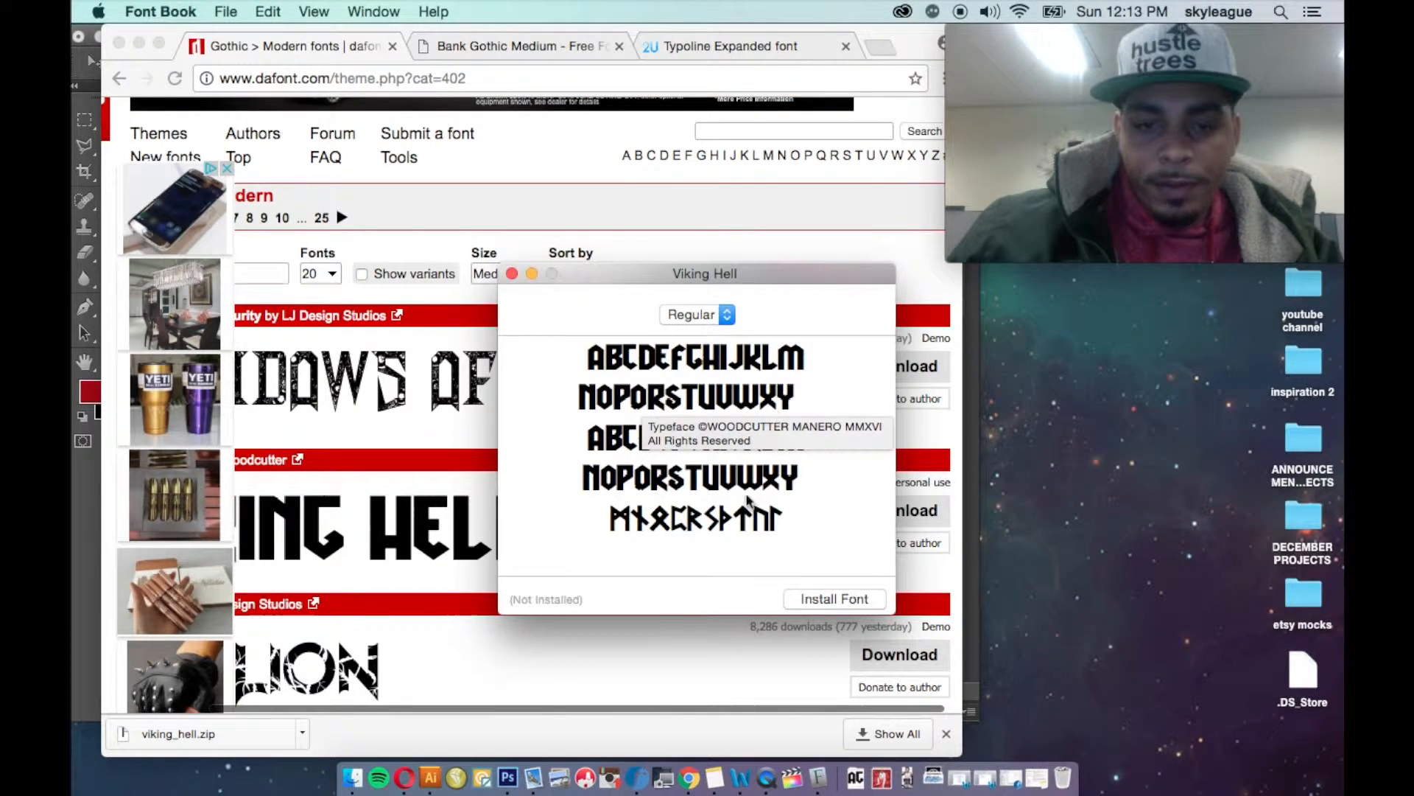
left_click(859, 597)
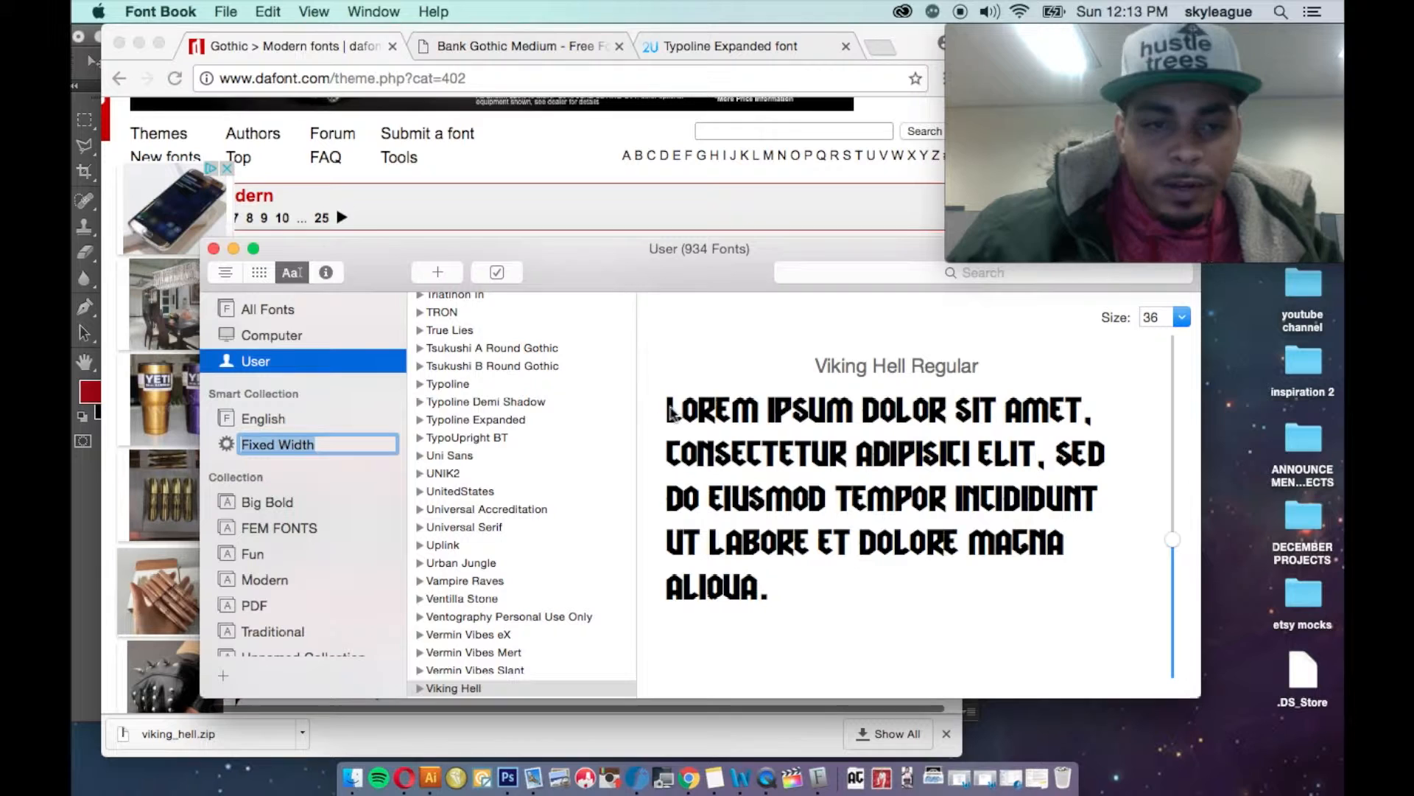
scroll(571, 527, "down", 2)
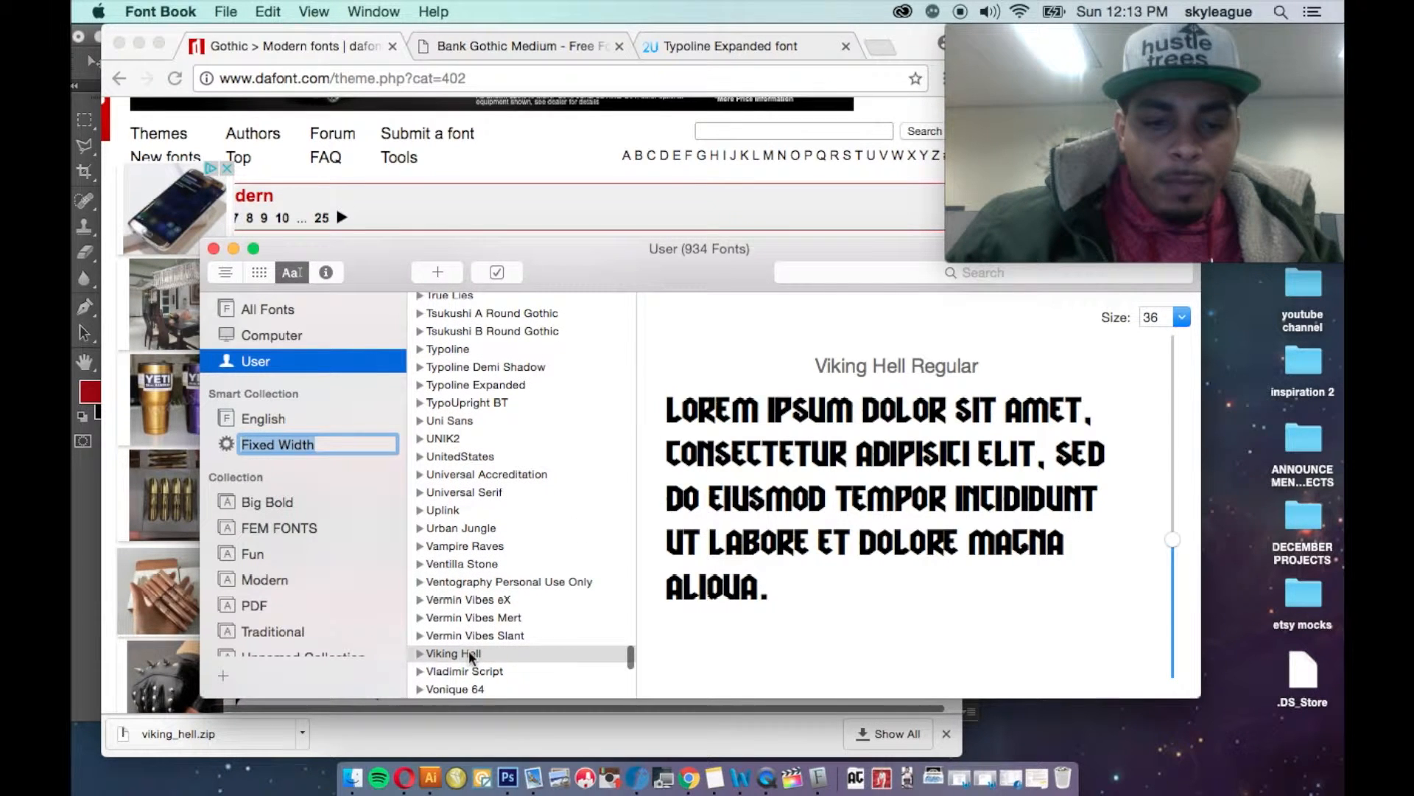
left_click_drag(471, 657, 302, 652)
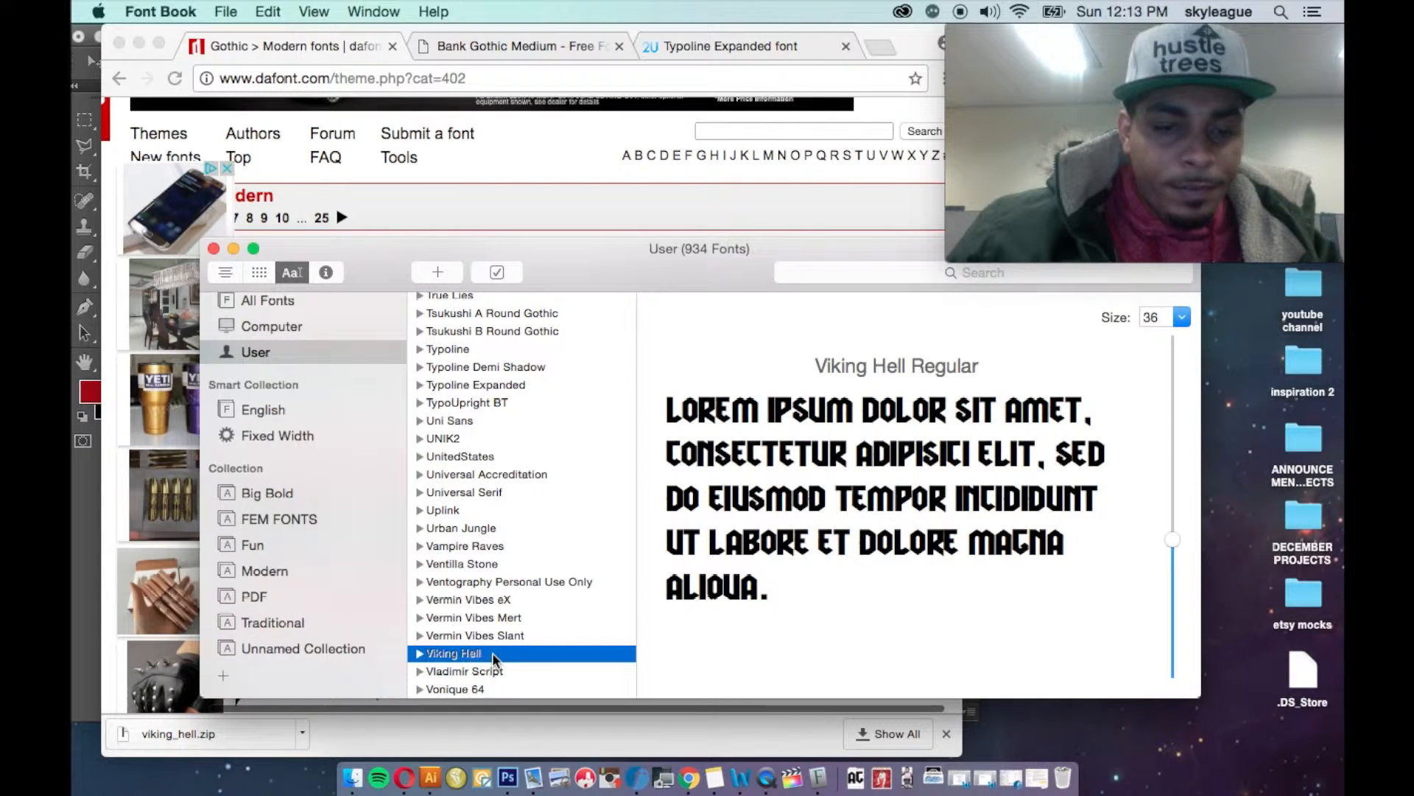
left_click_drag(451, 653, 299, 577)
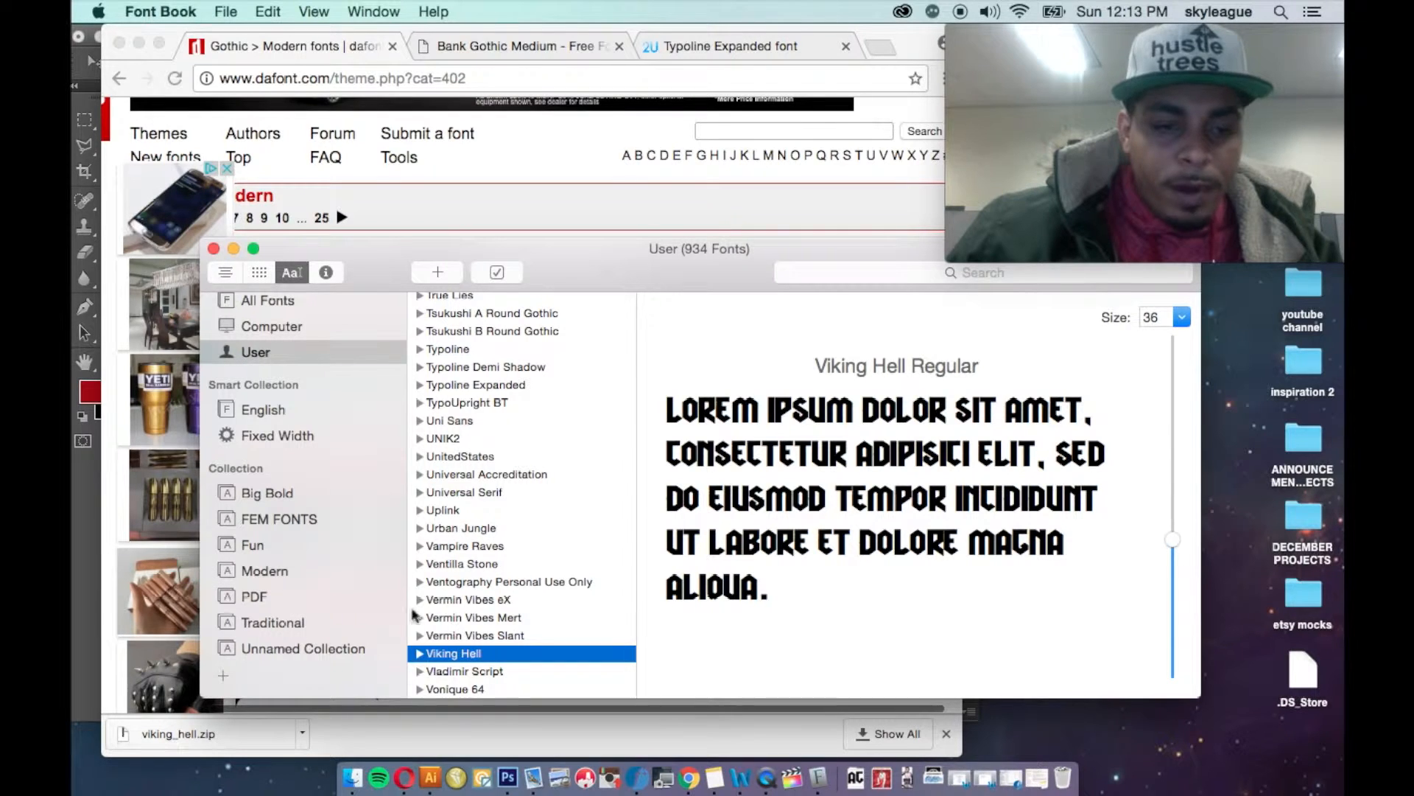
- Browse the user fonts around Viking Hell and show the fonts in the Modern collection
scroll(518, 531, "up", 3)
scroll(518, 532, "down", 4)
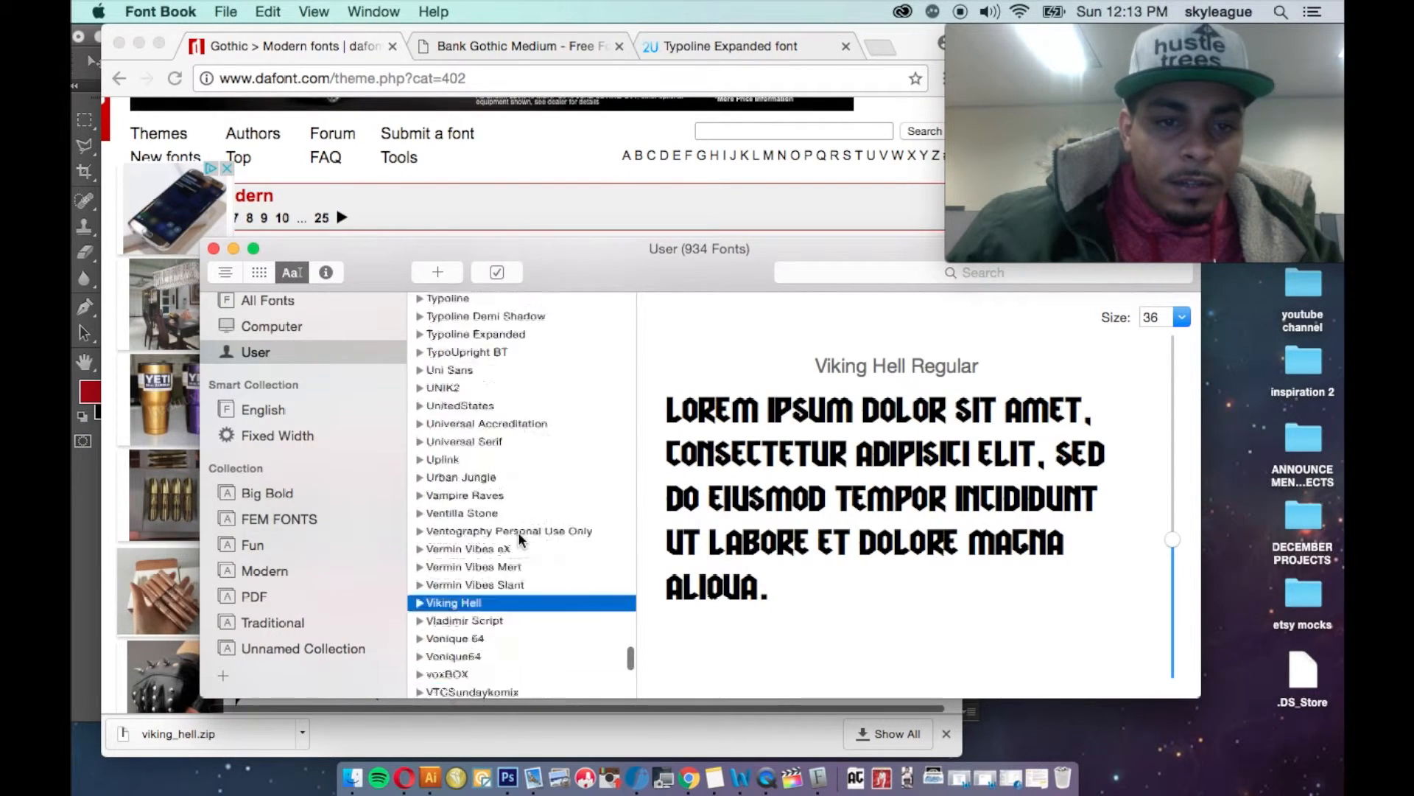
scroll(519, 532, "down", 5)
scroll(519, 386, "up", 4)
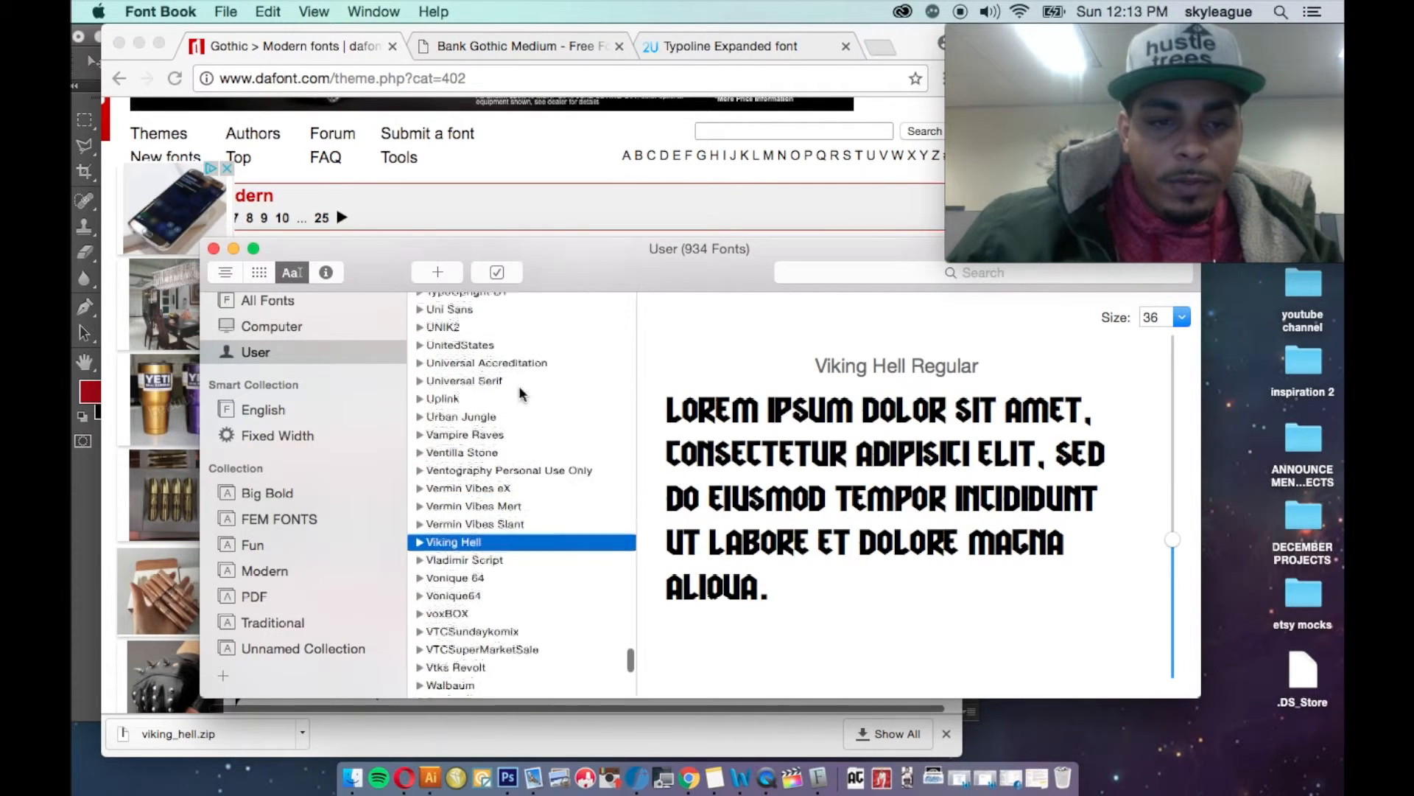
left_click(308, 570)
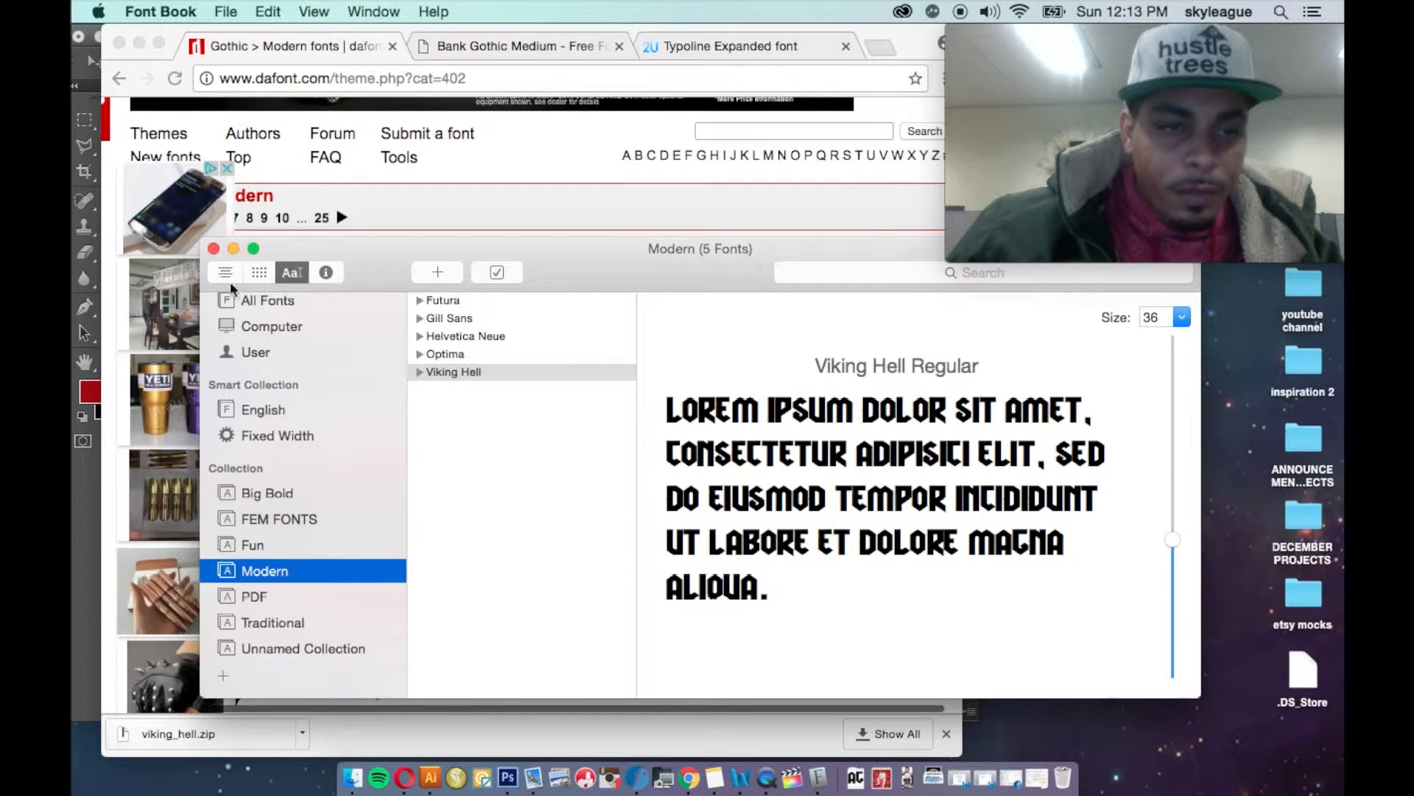
- Close Font Book and minimise the browser to return to the mixtape cover in Photoshop
left_click(213, 250)
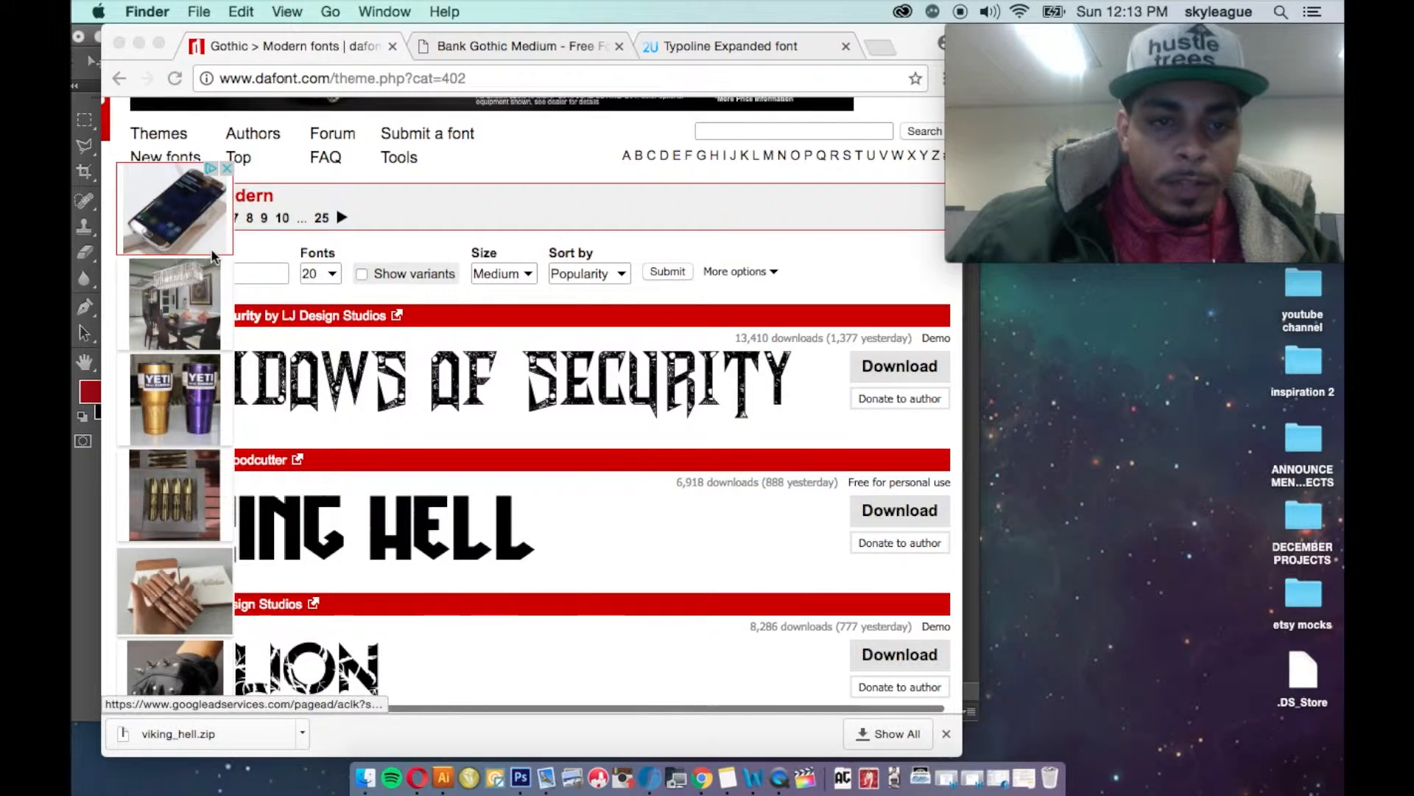
left_click(143, 32)
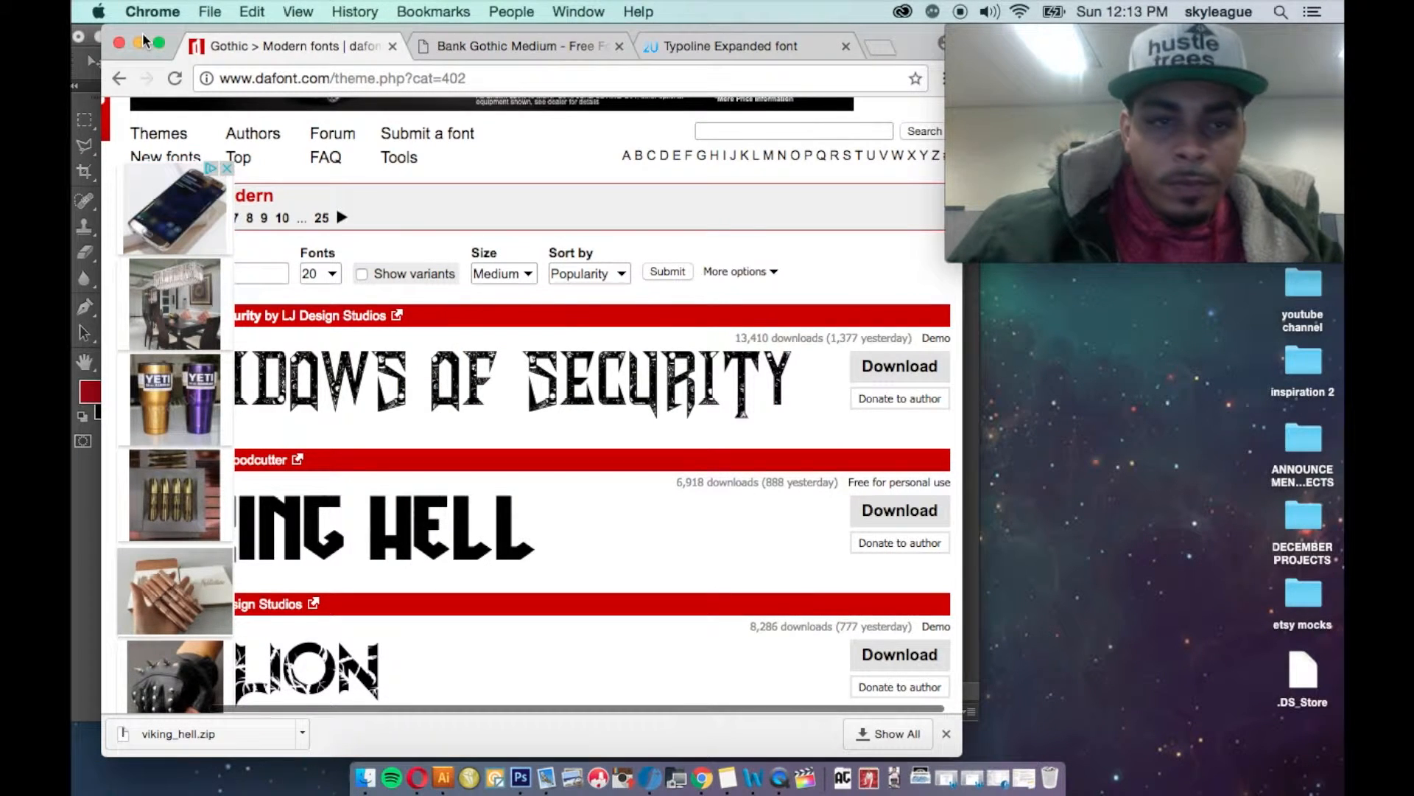
left_click(140, 46)
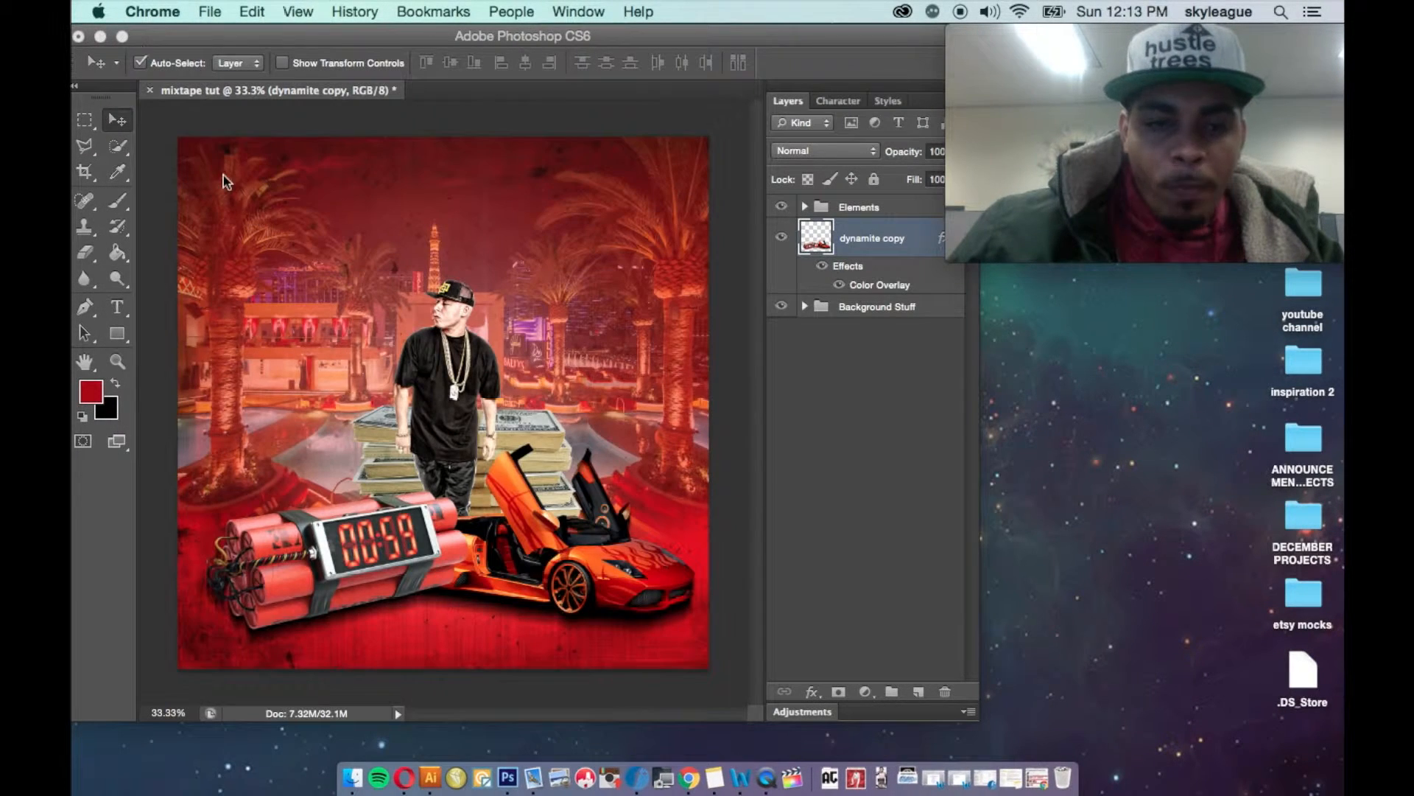
- Add the text "FAST" in Road Rage Regular over the palm trees to the upper left of the man
left_click(122, 311)
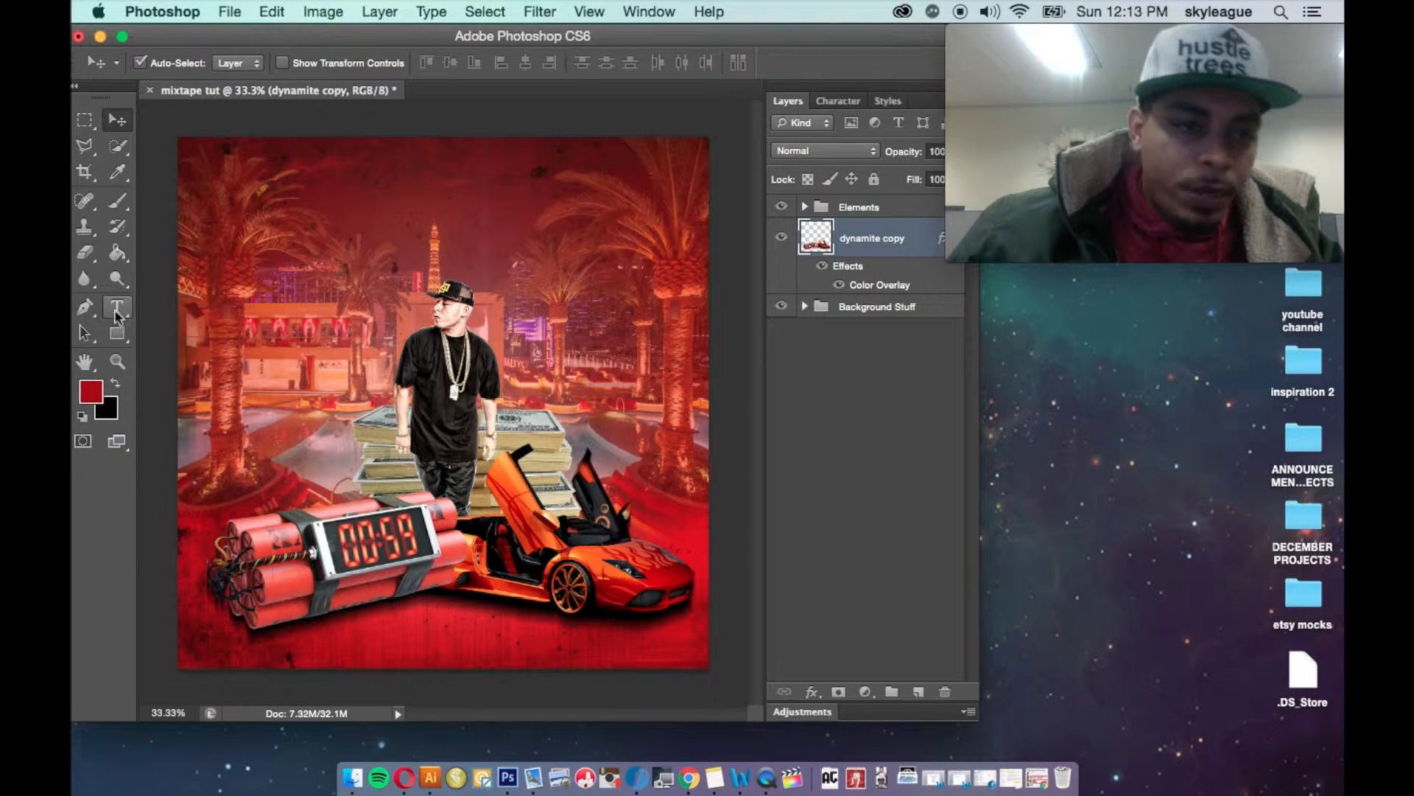
left_click(116, 313)
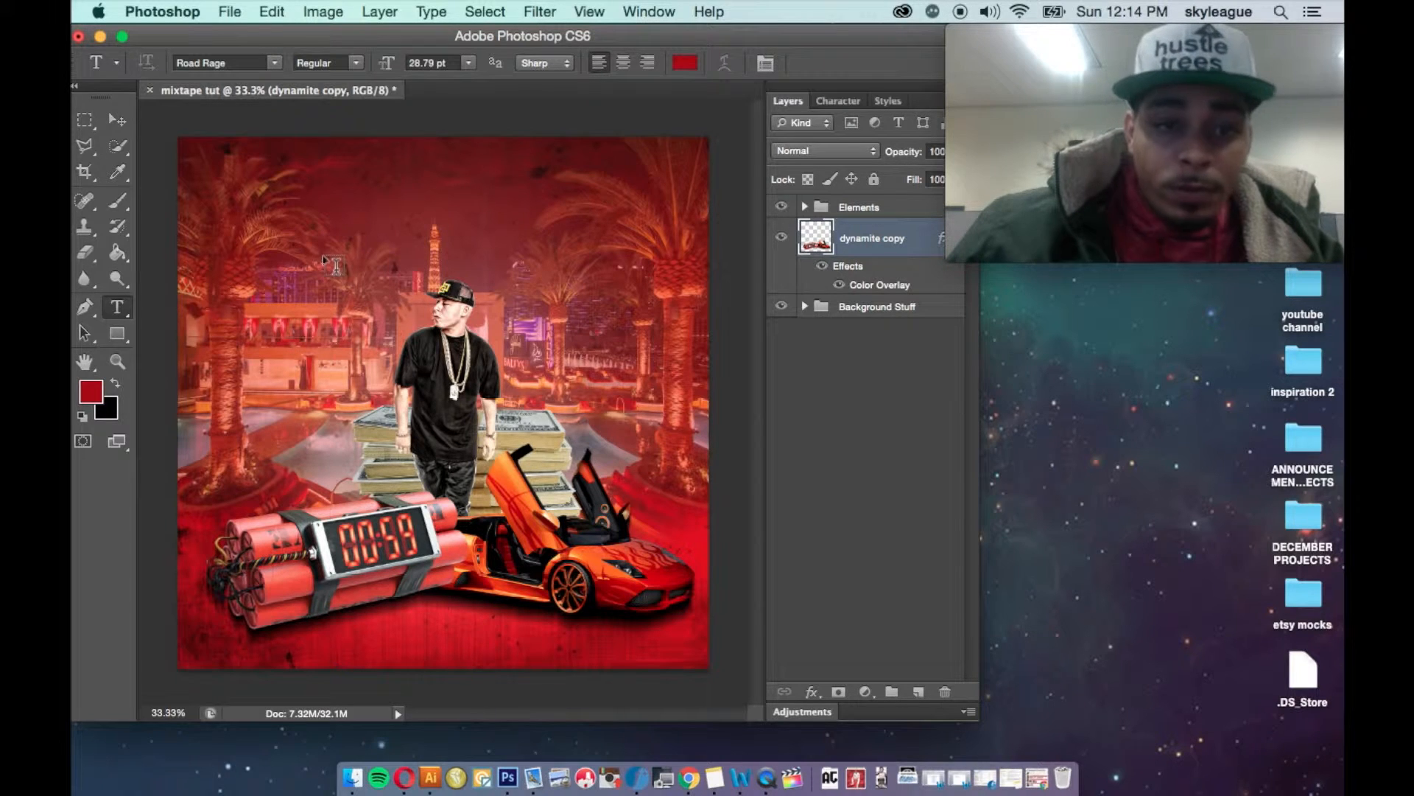
left_click(283, 245)
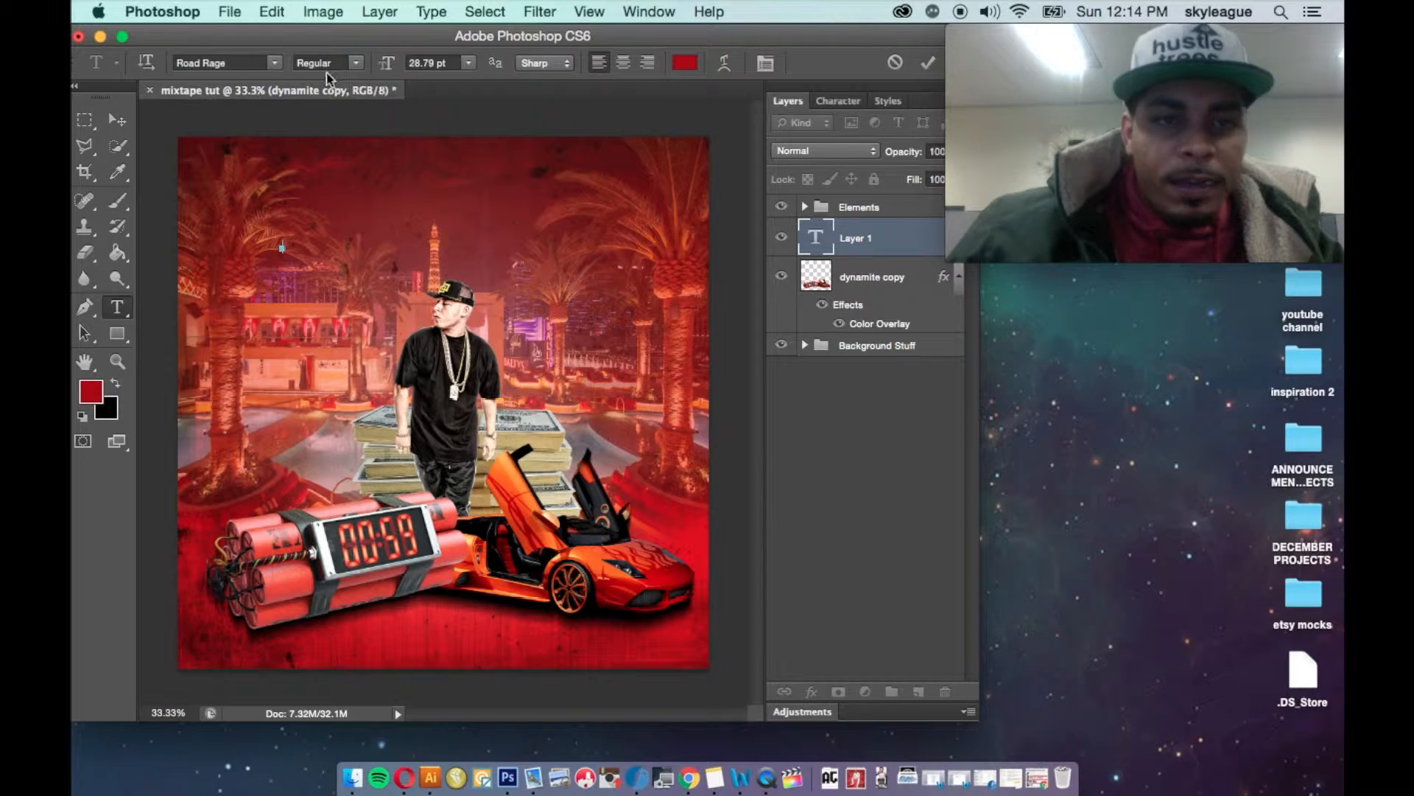
left_click(354, 64)
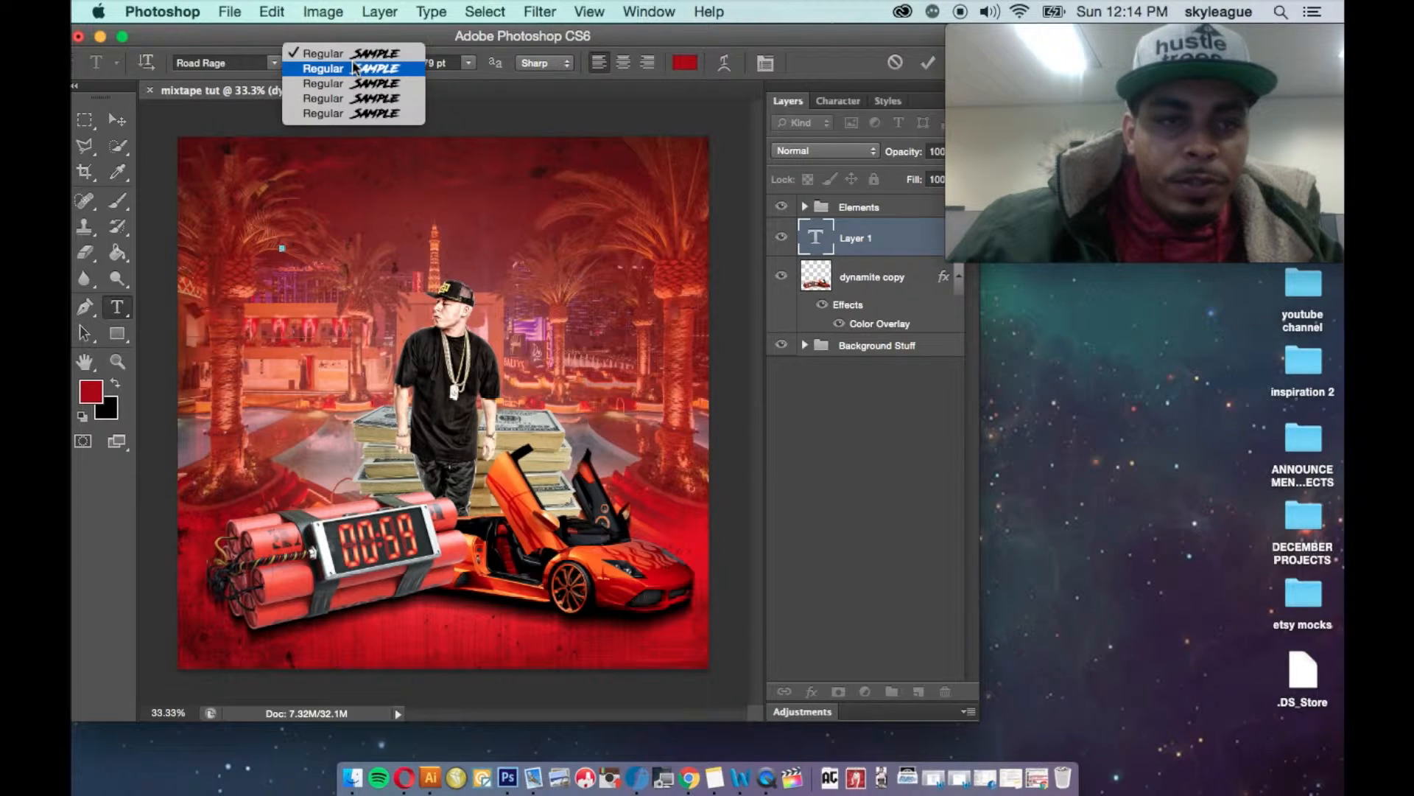
left_click(353, 68)
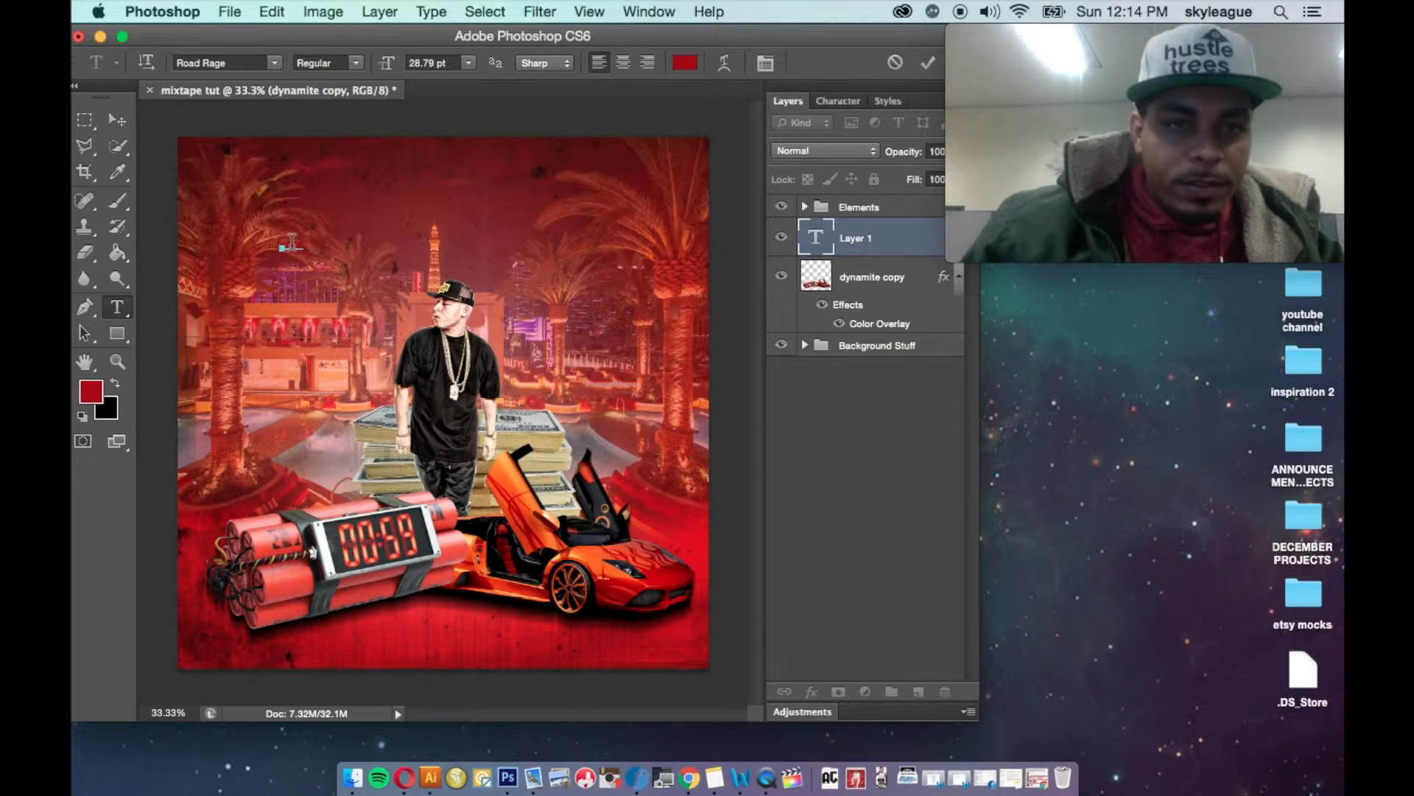
key("super")
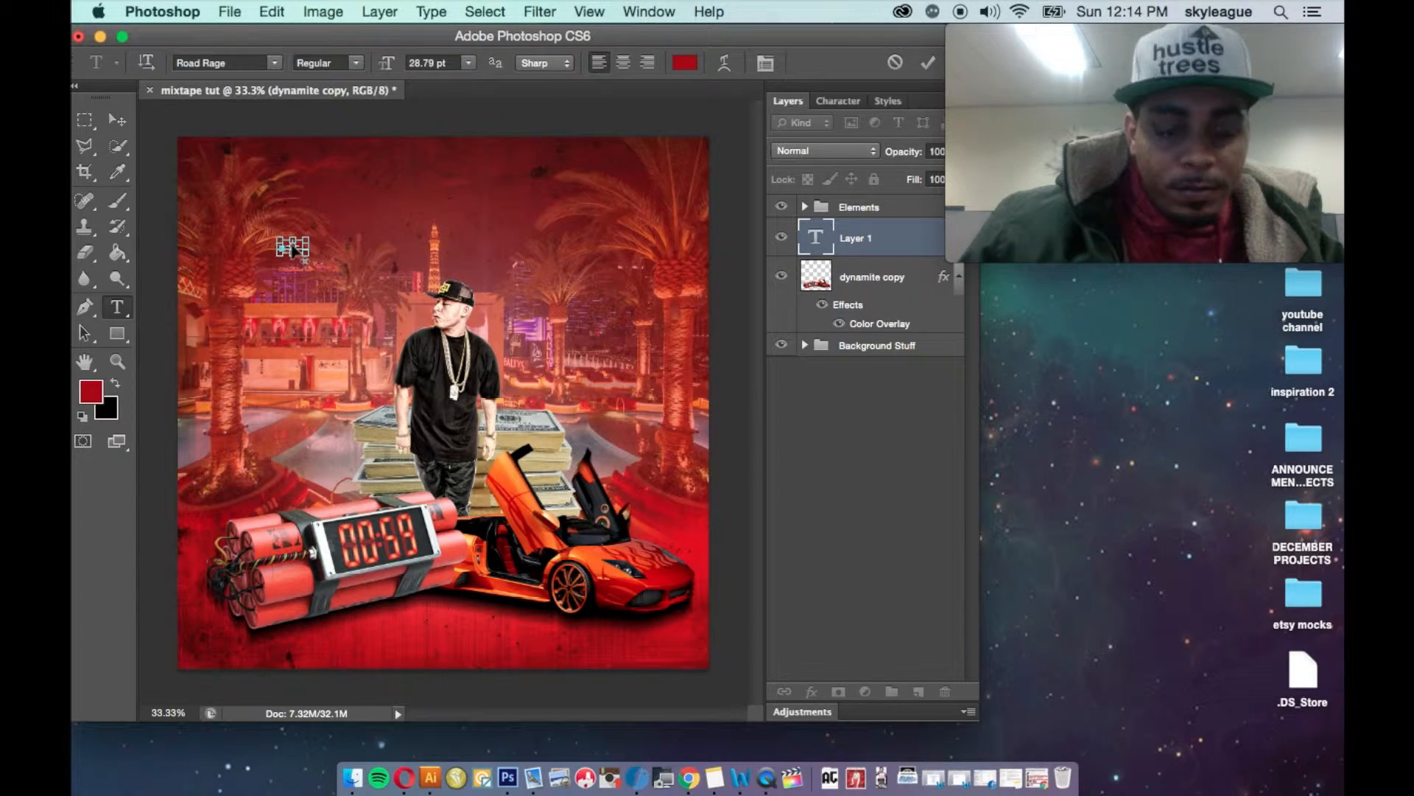
- Set the colour of the whole word "FAST" to white (ffffff)
key("super+a")
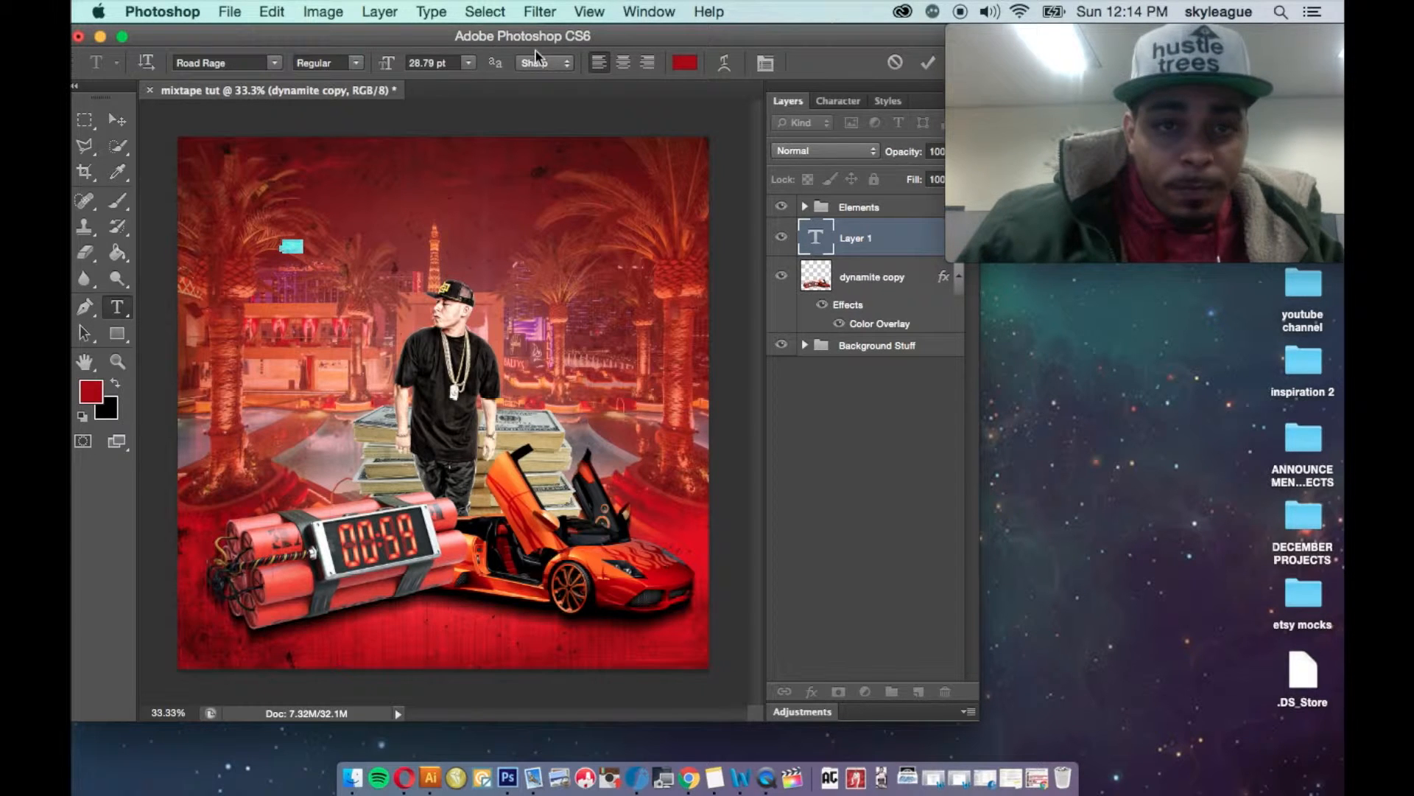
left_click(684, 63)
left_click(866, 269)
left_click_drag(894, 279, 745, 223)
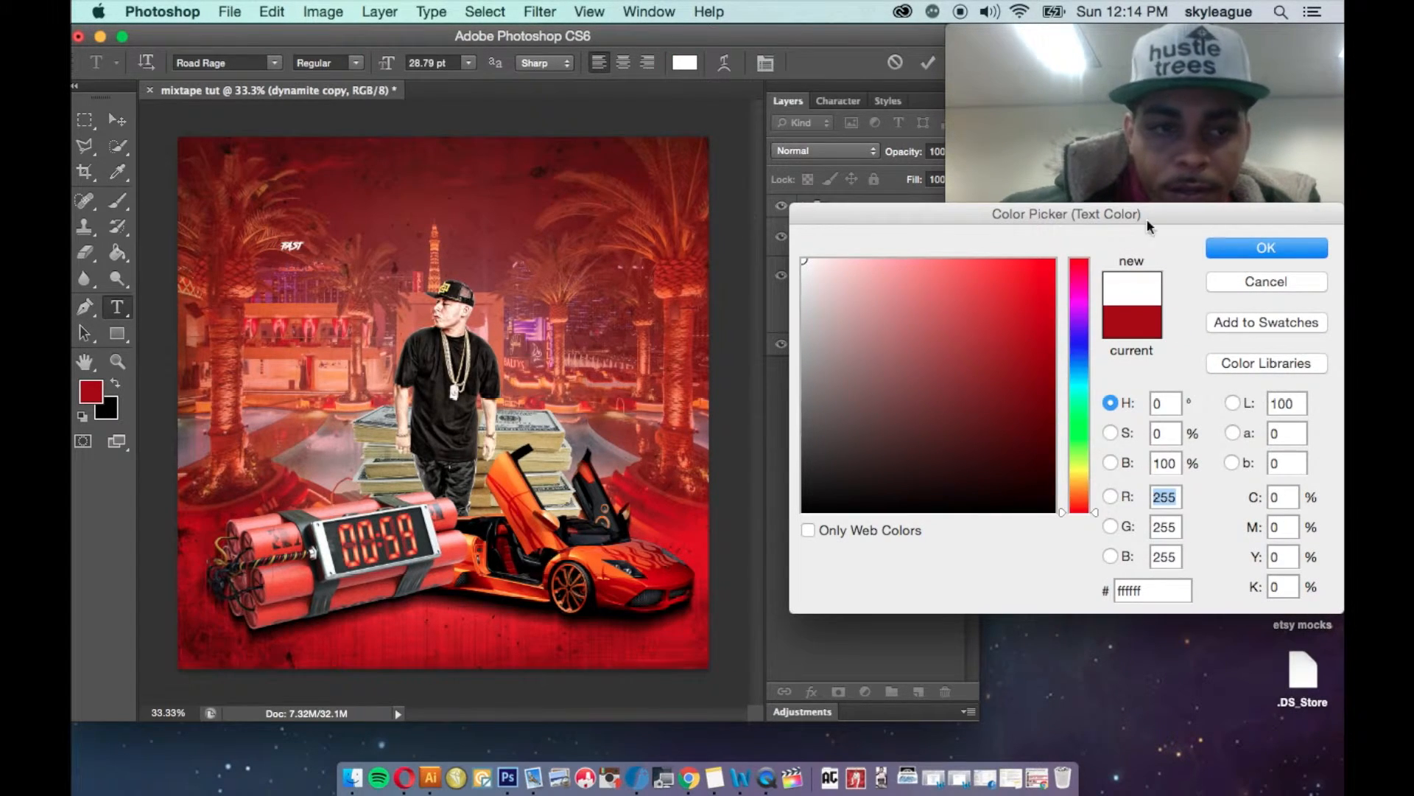
left_click(1266, 248)
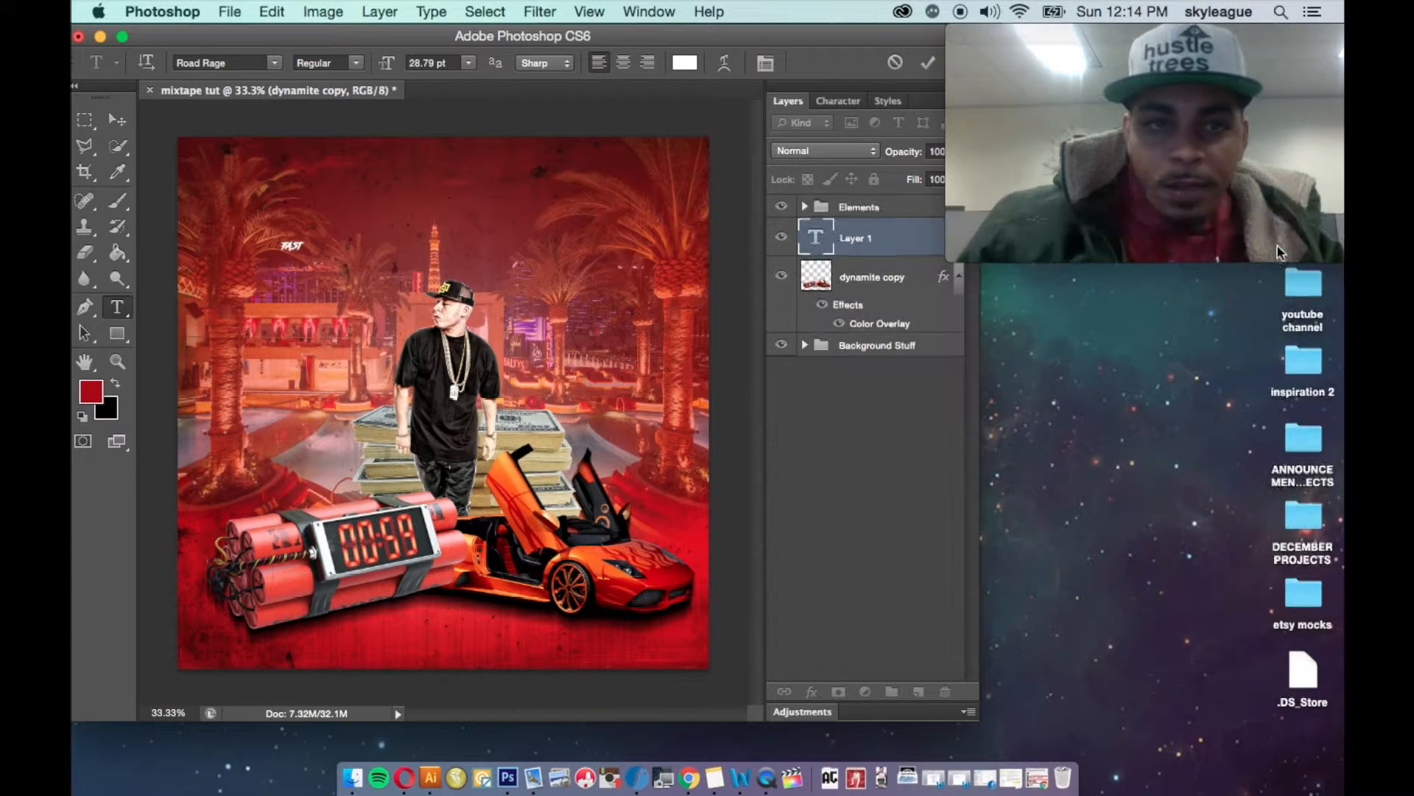
- Enlarge the word "FAST" to 268.79 pt and move it slightly down and left, just above the man's cap
left_click(432, 63)
key("shift+Up")
key("shift+Up")
key("shift+Up")
key("shift+Up")
key("shift+Up")
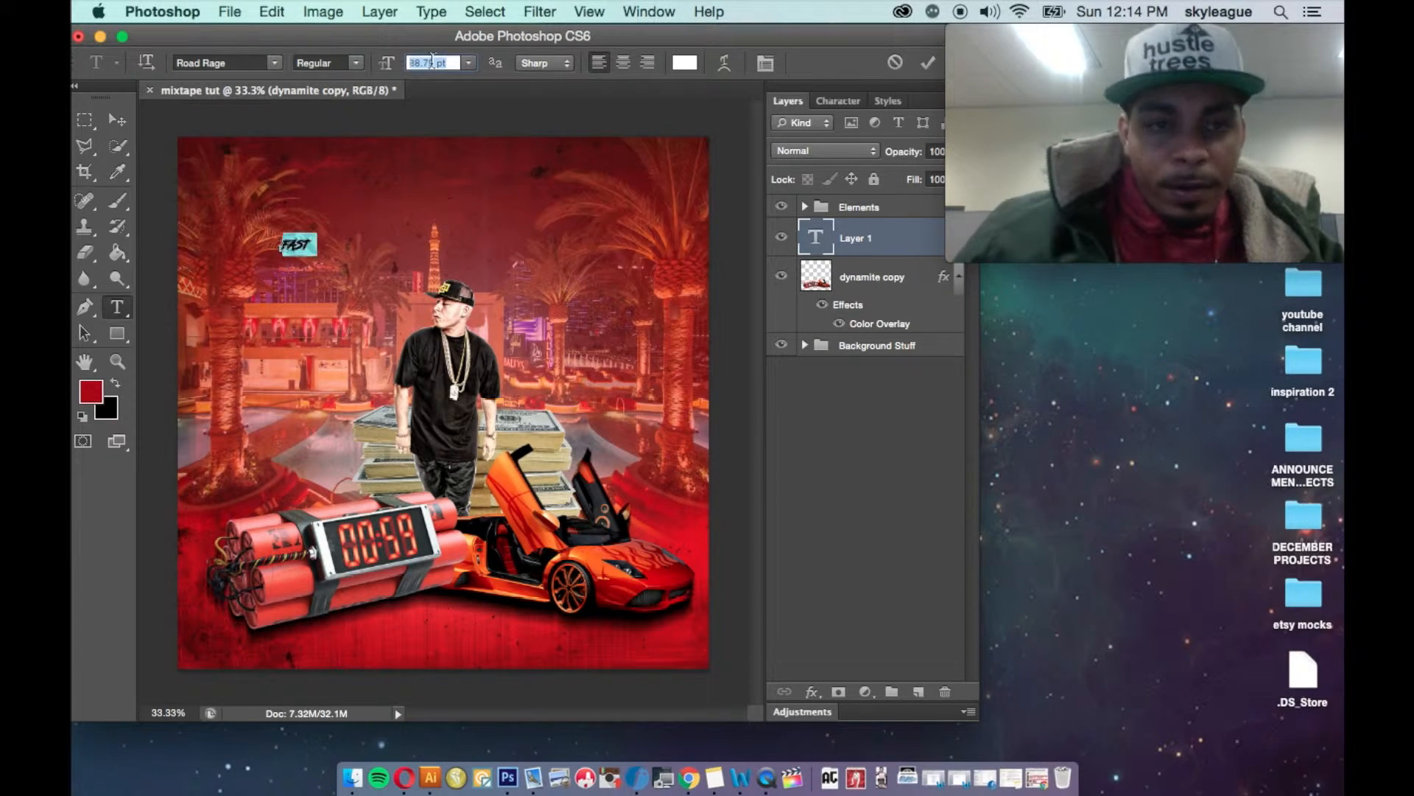
key("shift+Up")
key("shift+Up")
key("shift+Up")
key("shift+Up")
key("shift+Up")
key("shift+Up")
key("shift+Up")
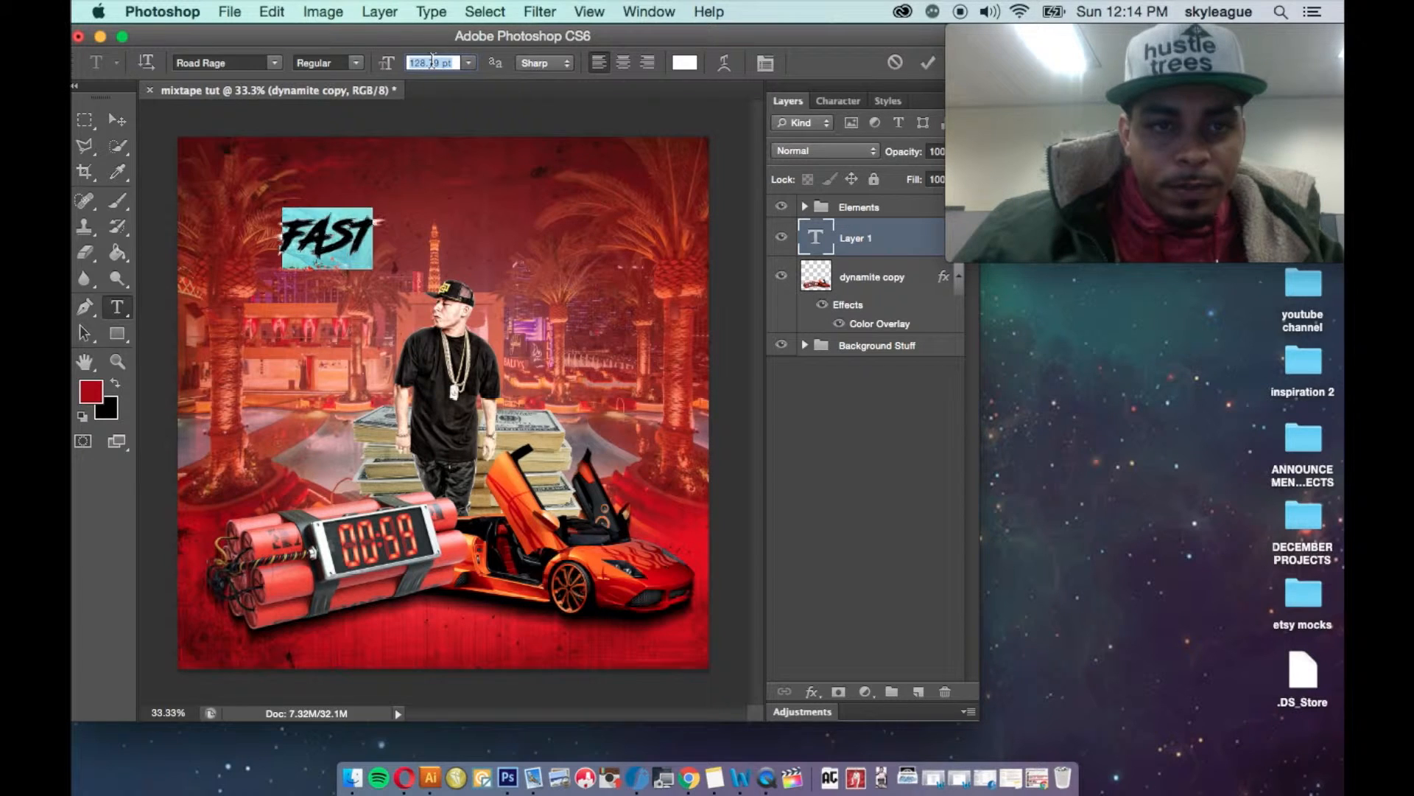
key("shift+Up")
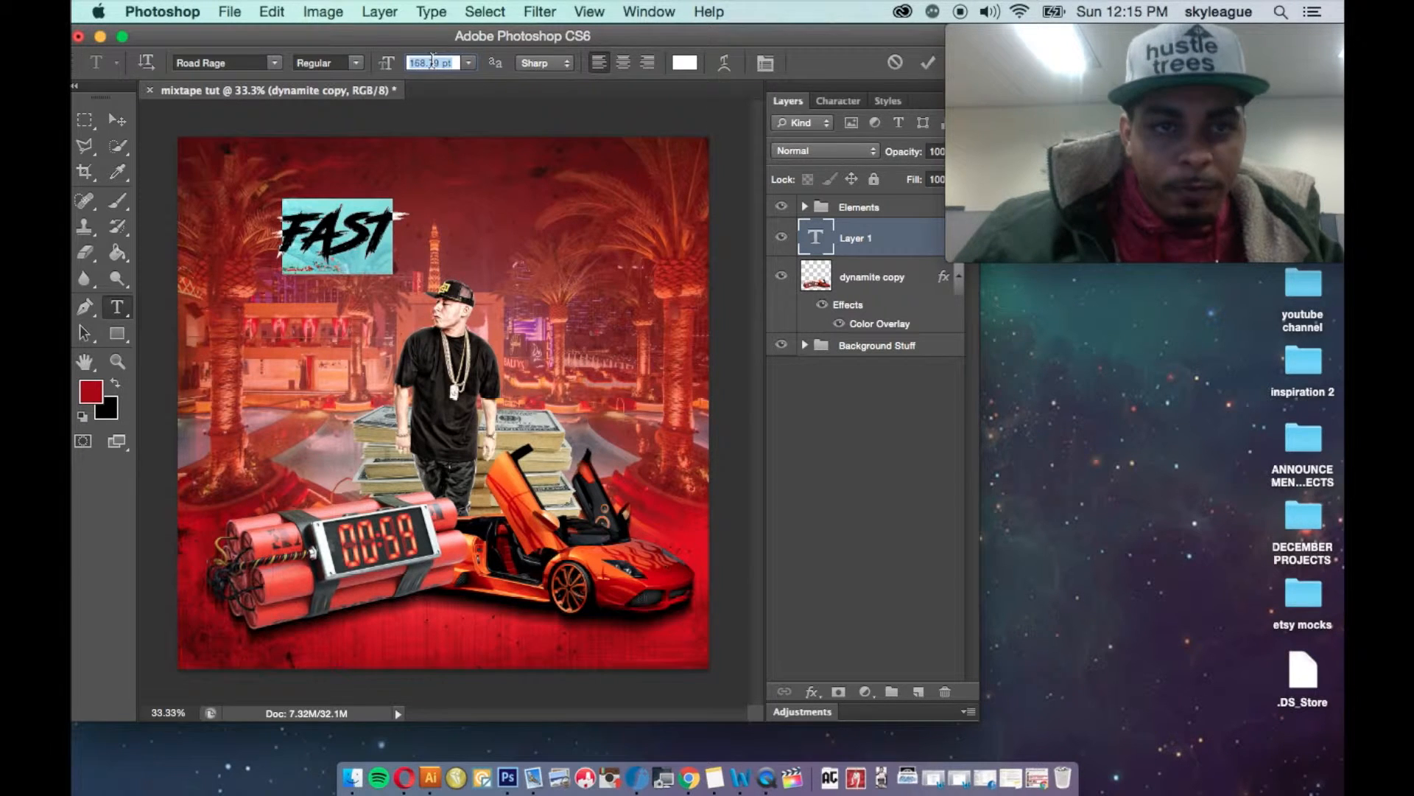
left_click(432, 60)
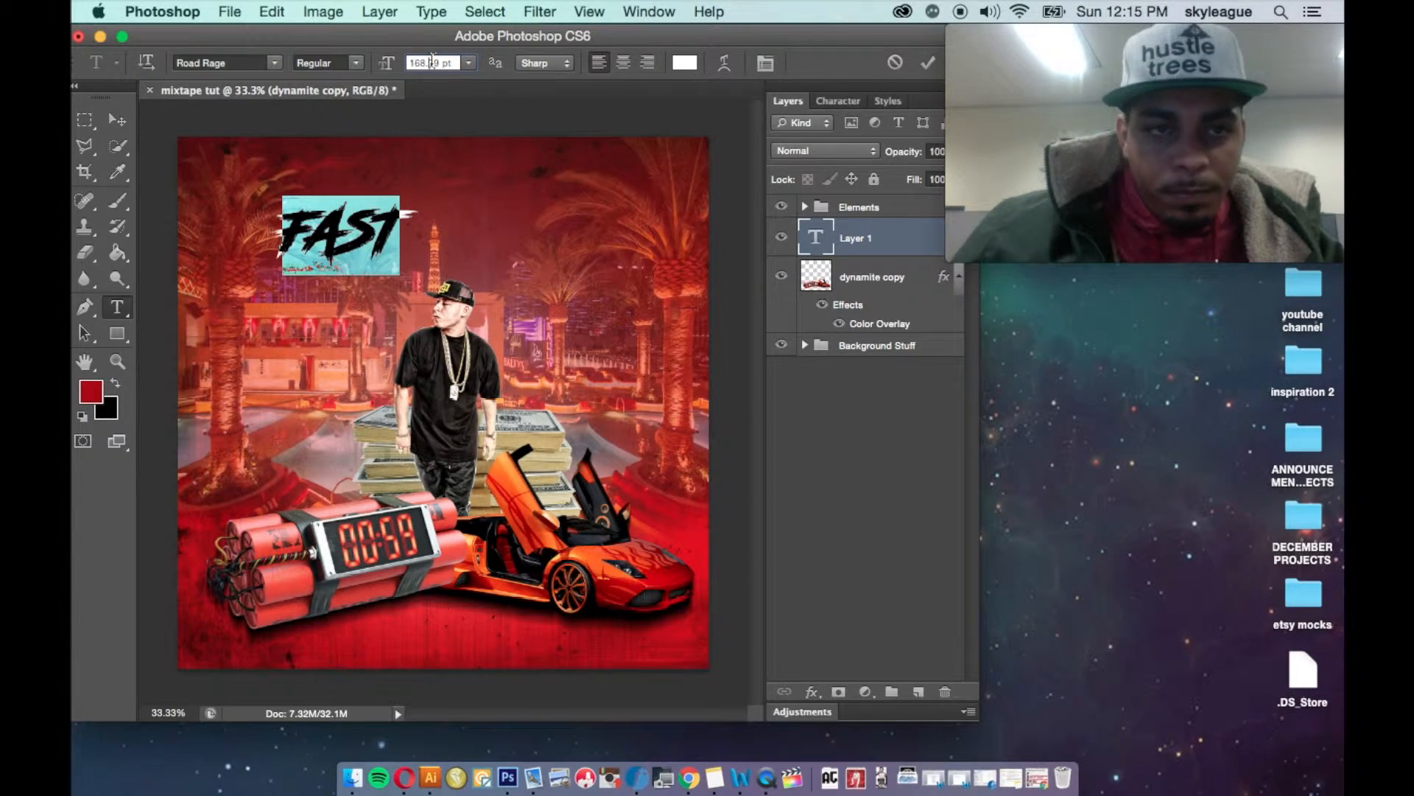
key("shift+Up")
key("shift+Up")
key("shift+Up")
key("shift+Up")
key("shift+Up")
key("shift+Up")
key("shift+Up")
key("shift+Up")
key("shift+Up")
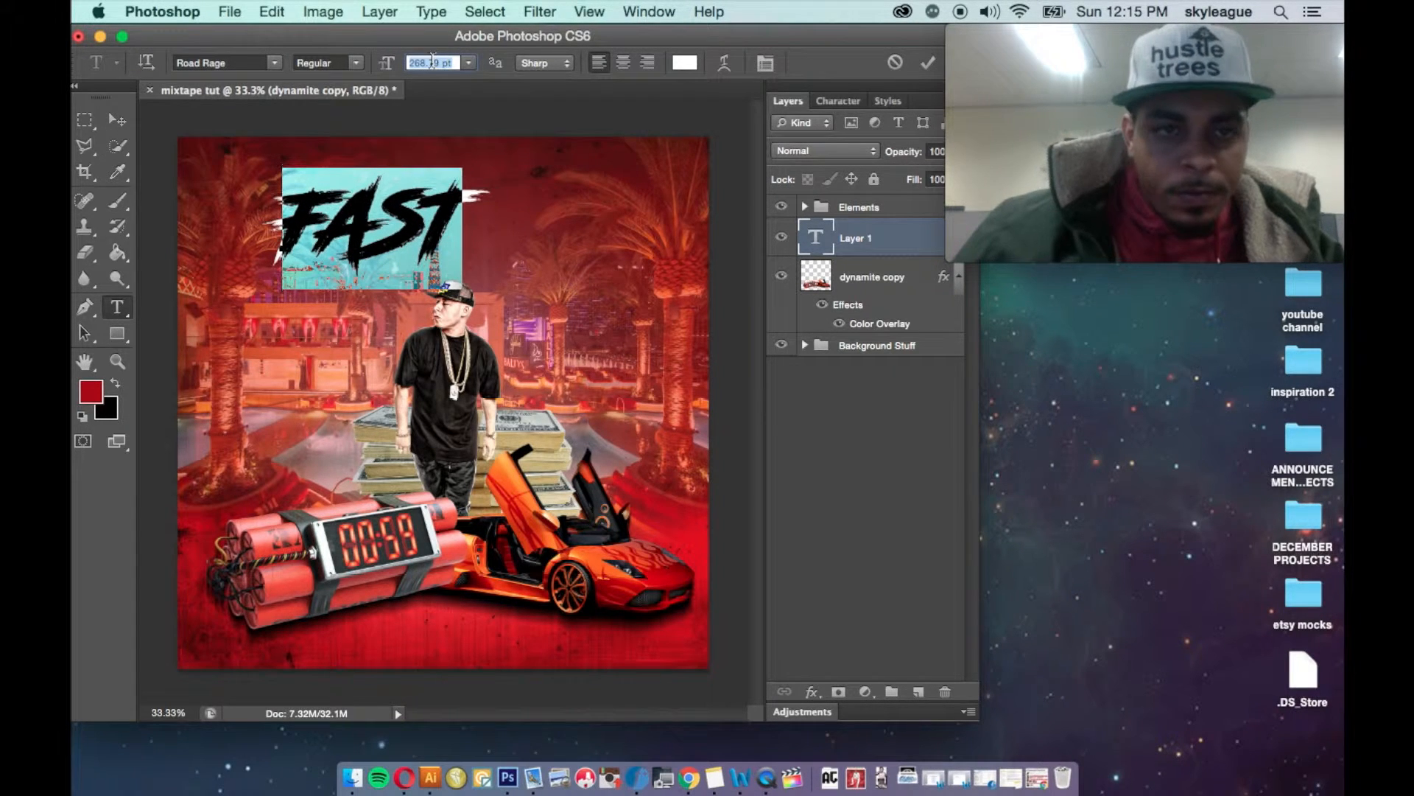
left_click(117, 119)
left_click_drag(356, 207, 350, 238)
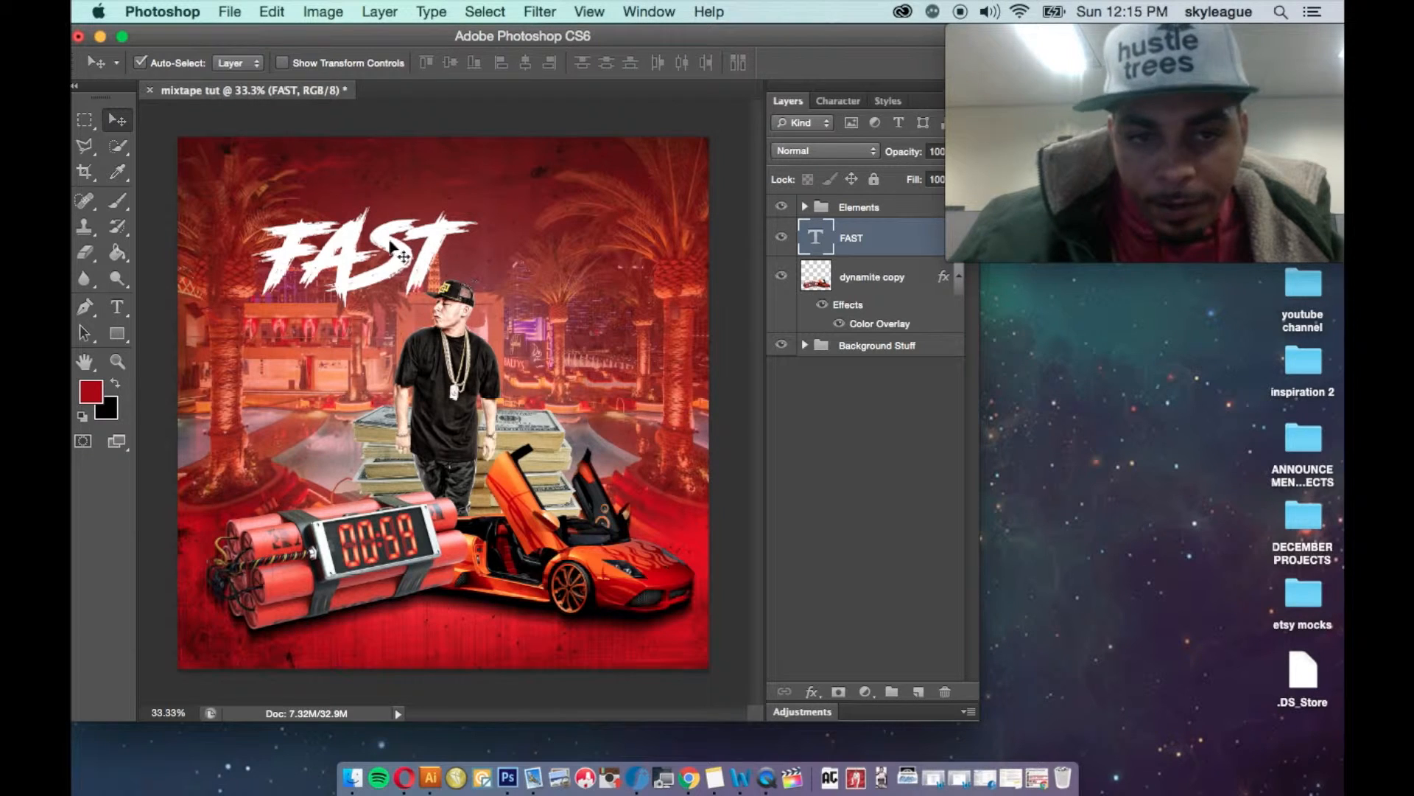
- Duplicate the FAST text layer and place the copy directly to the right of the original word on the same line
left_click_drag(852, 241, 852, 257)
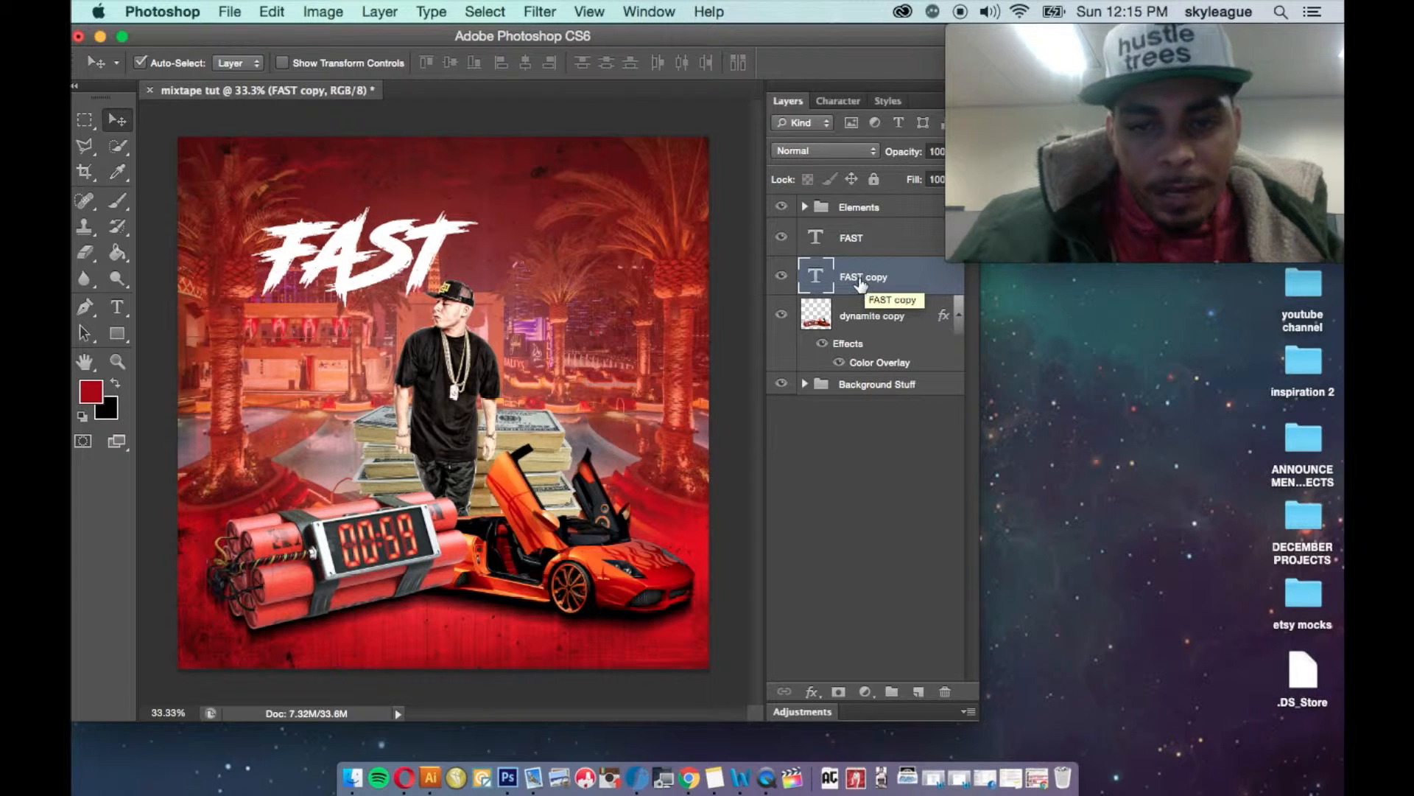
key("super+t")
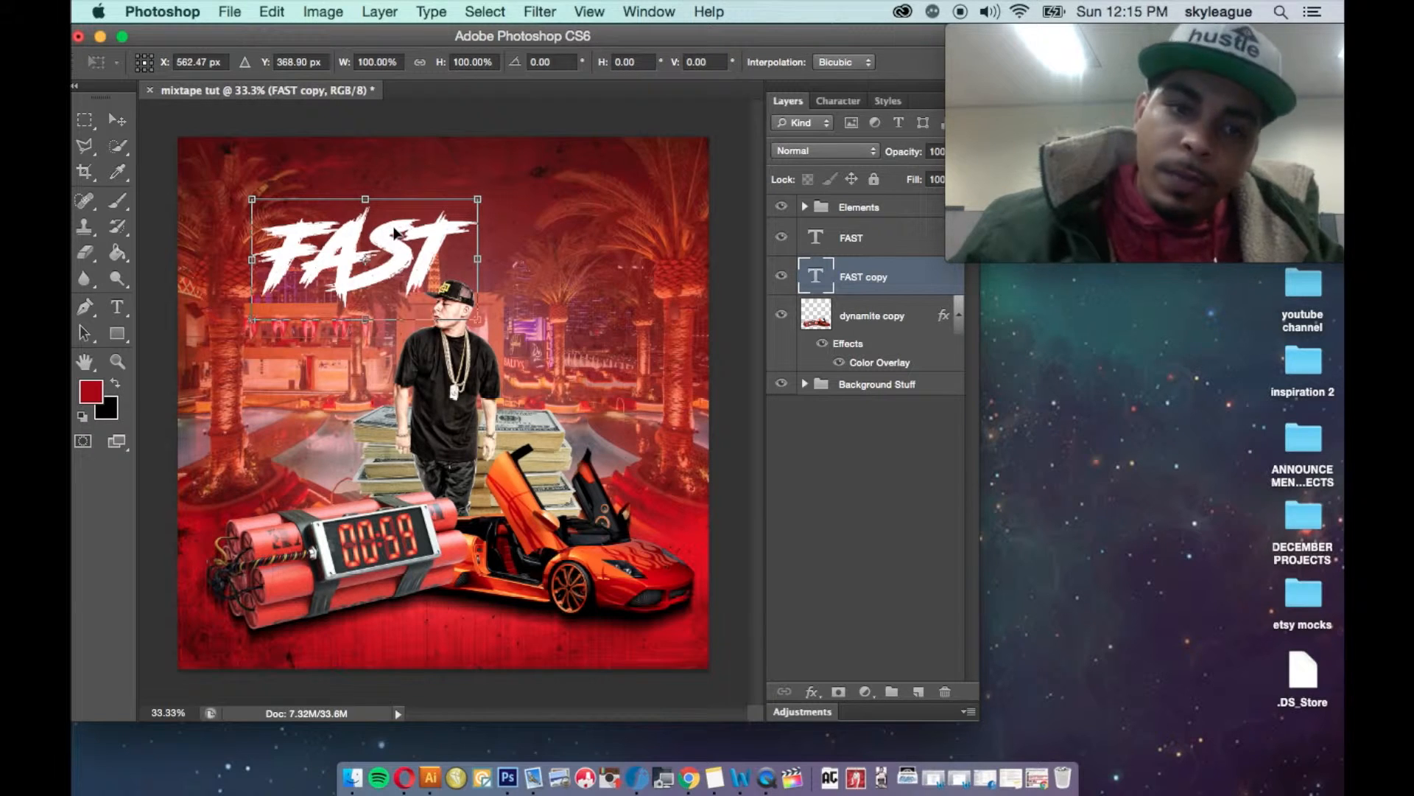
left_click_drag(394, 233, 598, 232)
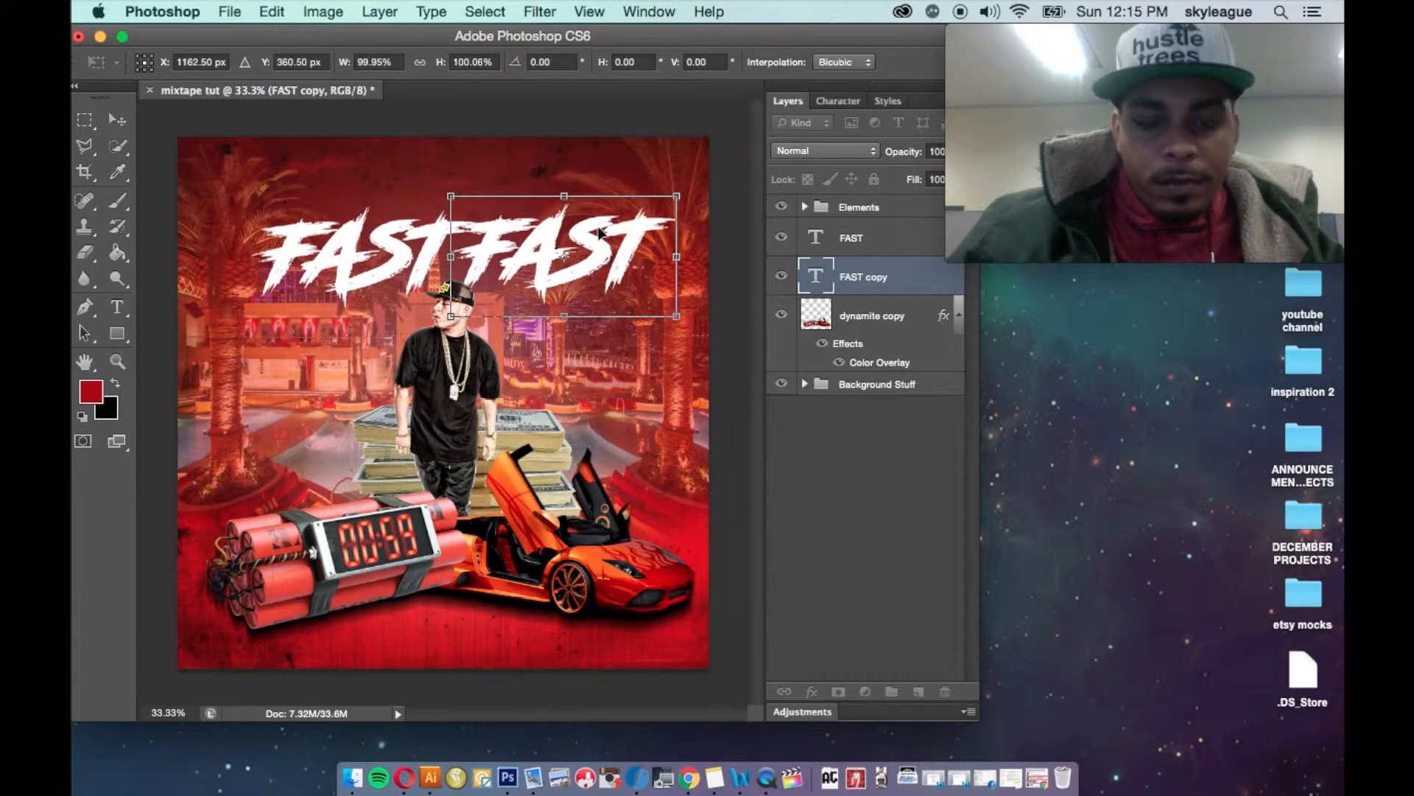
key("super+z")
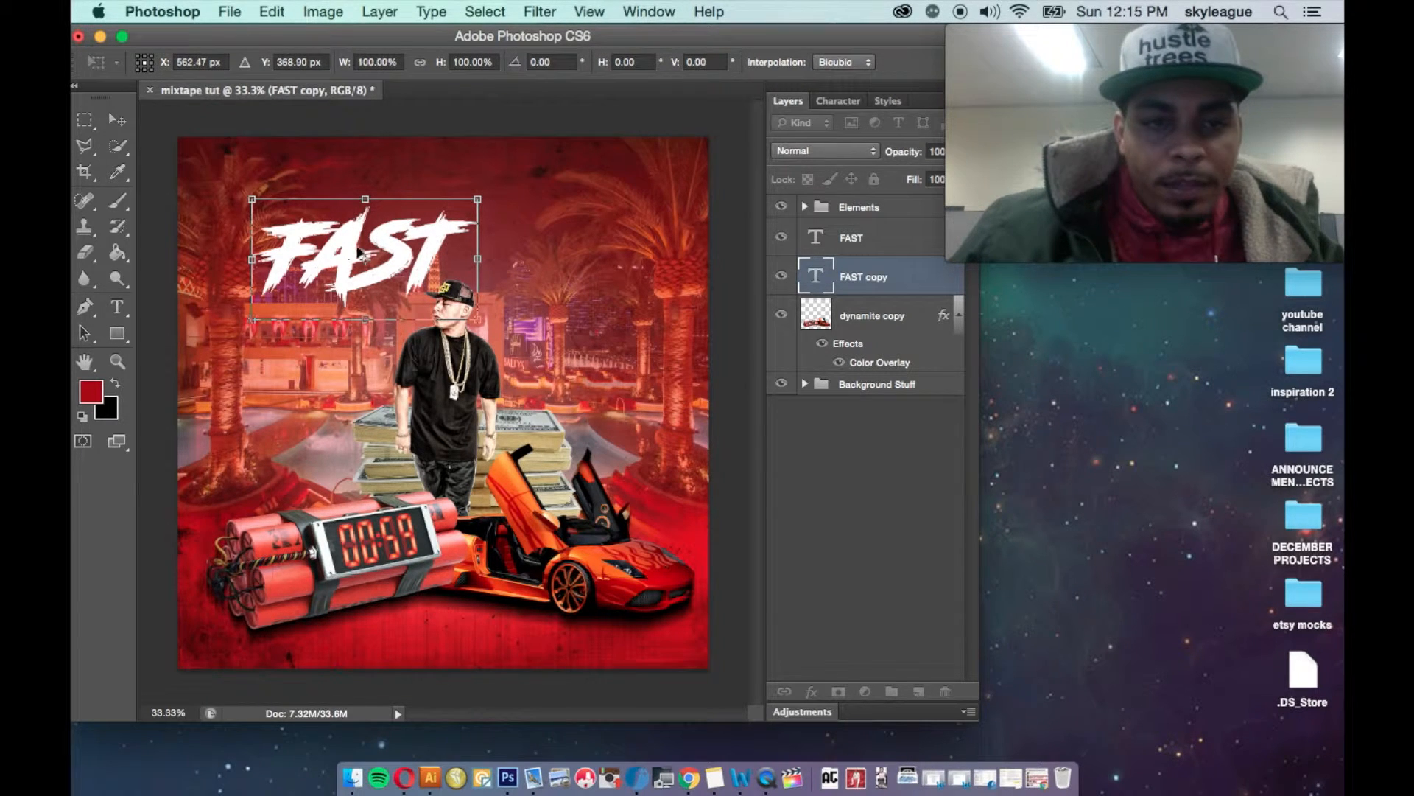
left_click_drag(344, 244, 532, 252)
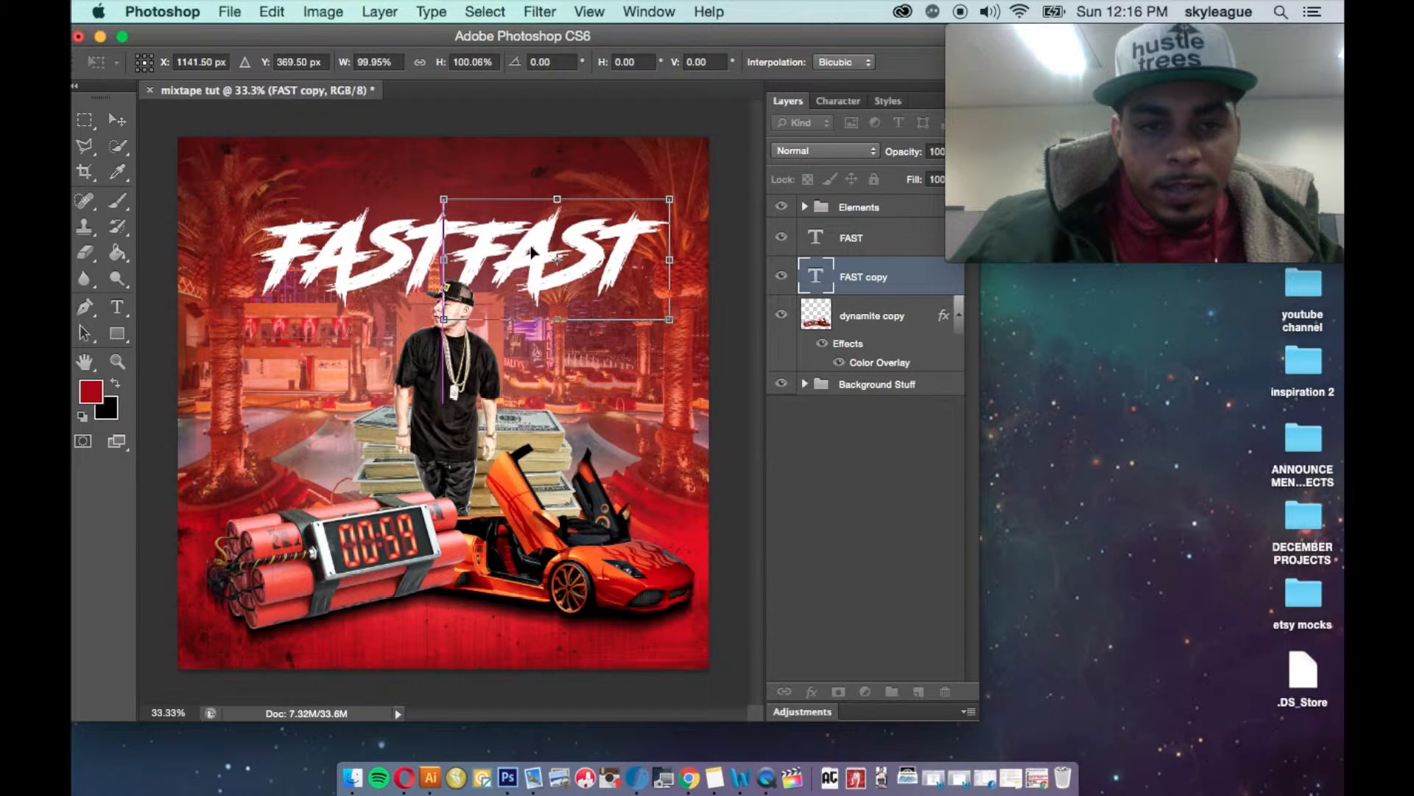
key("Return")
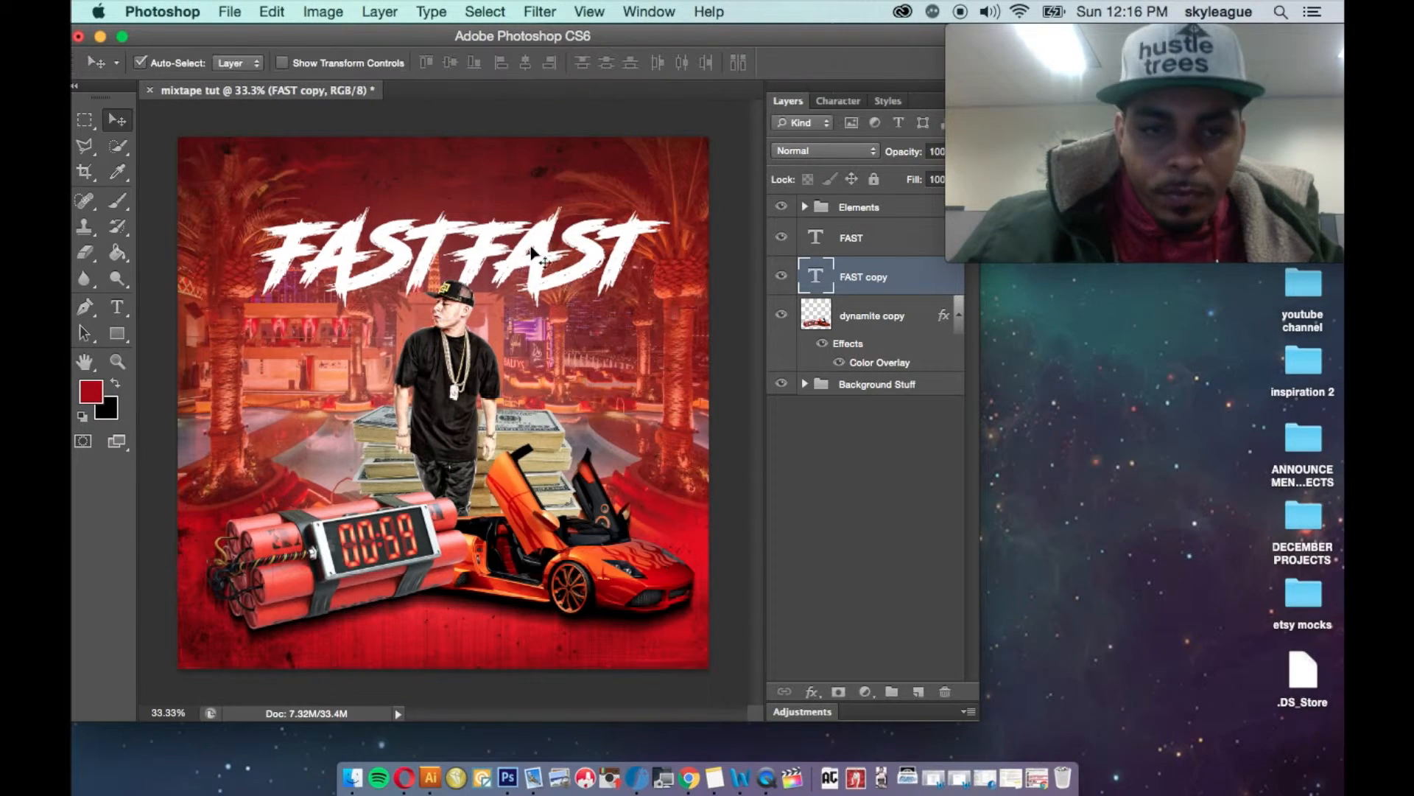
- Replace the wording of the duplicated FAST text above the man with "LIFE"
left_click(118, 306)
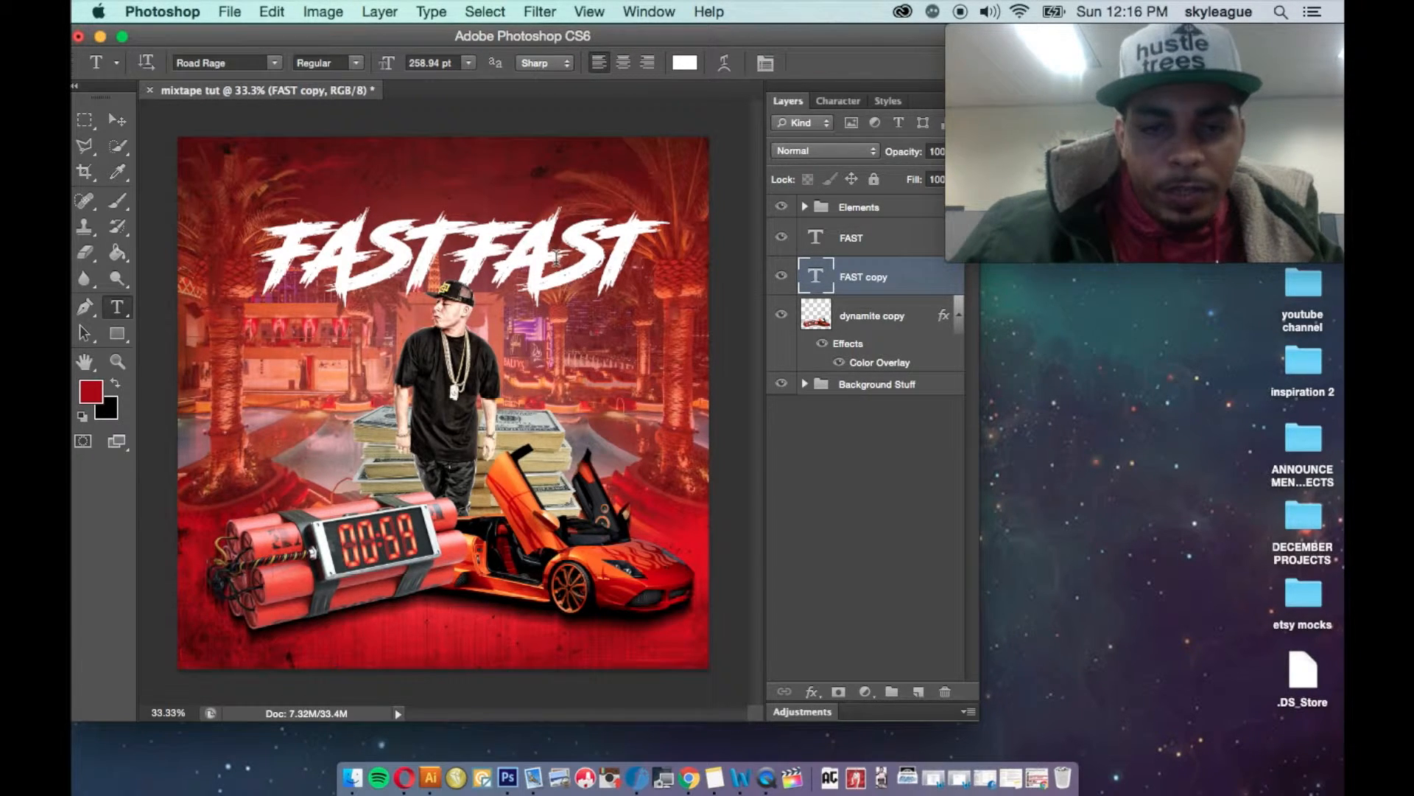
left_click(558, 258)
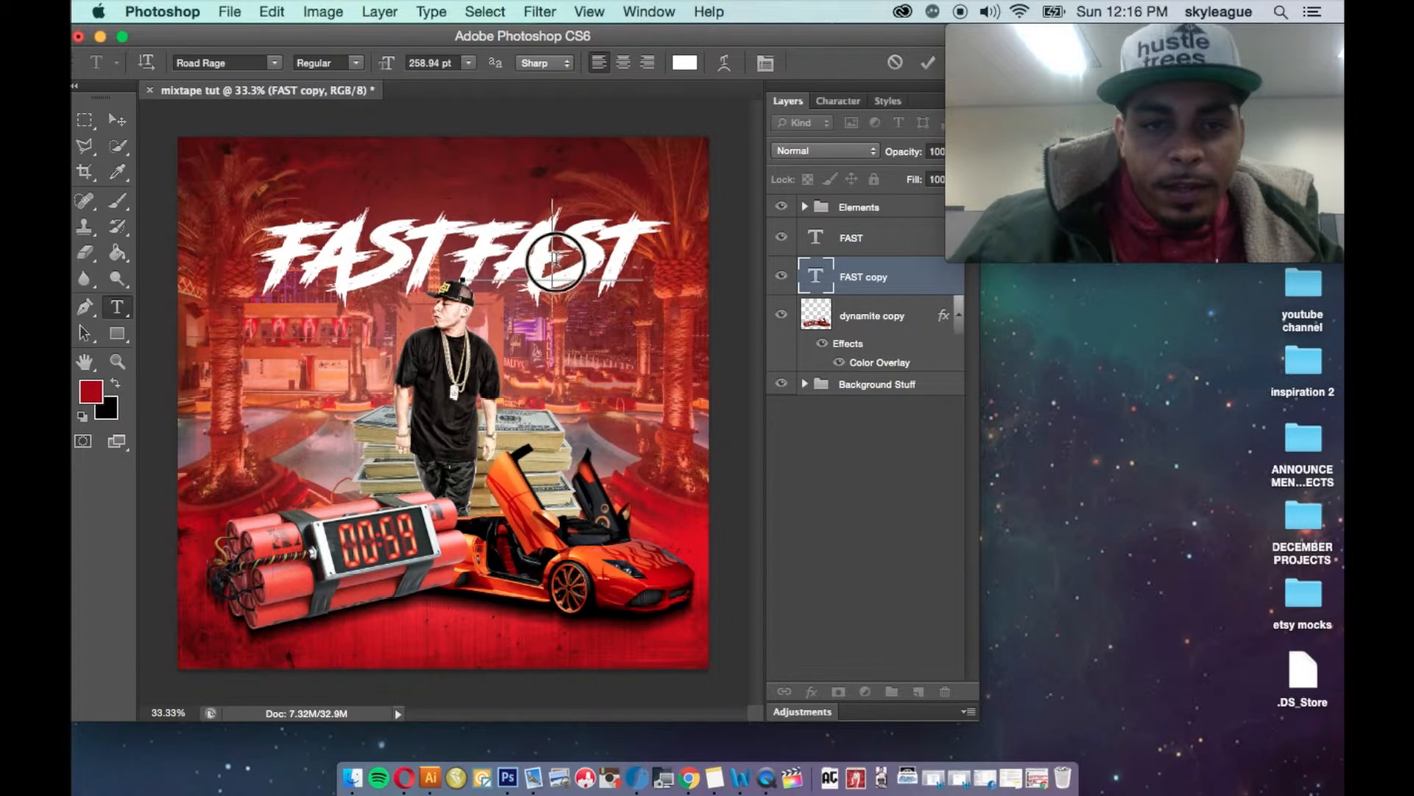
double_click(557, 259)
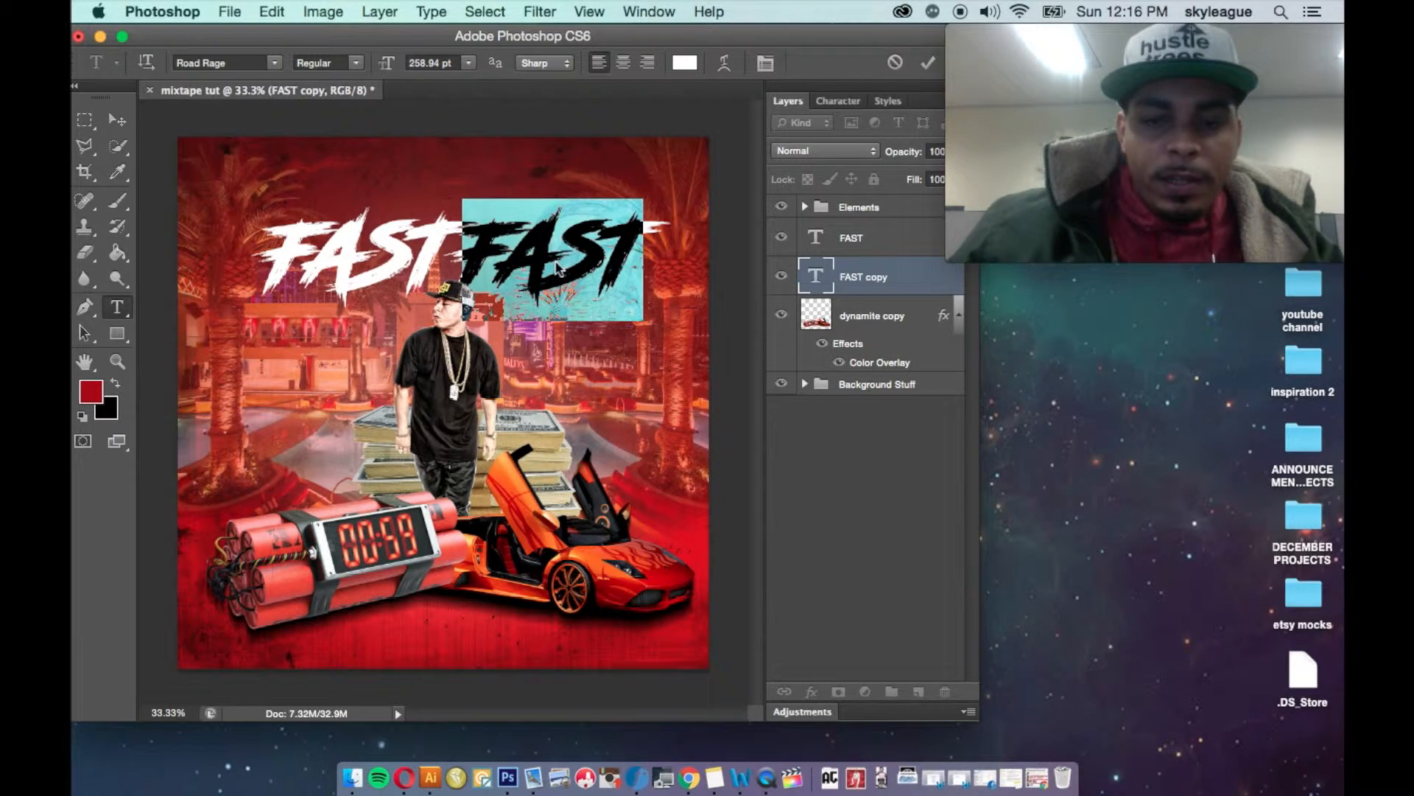
type("LIFE")
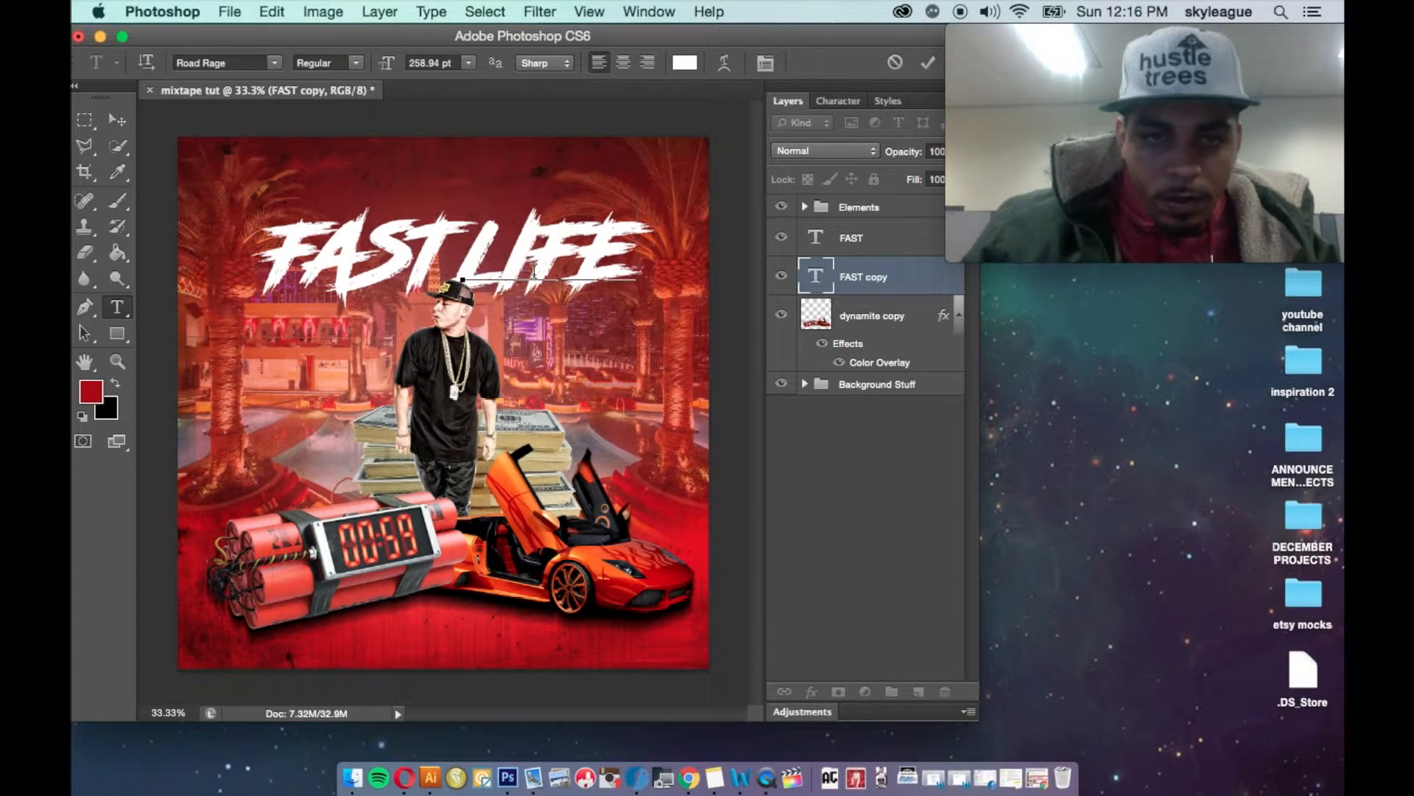
- Set the tracking of the whole word "LIFE" to -19
double_click(534, 269)
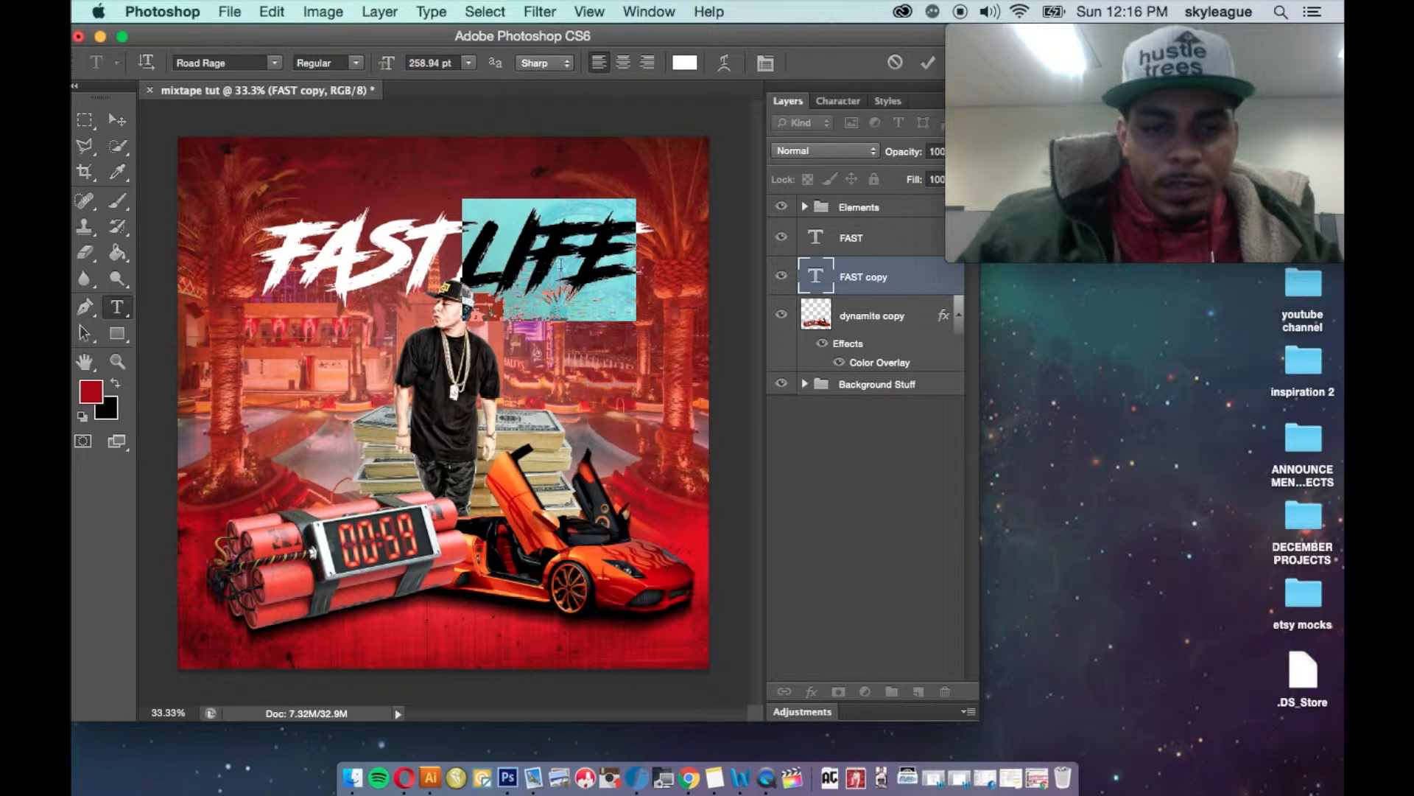
left_click(842, 101)
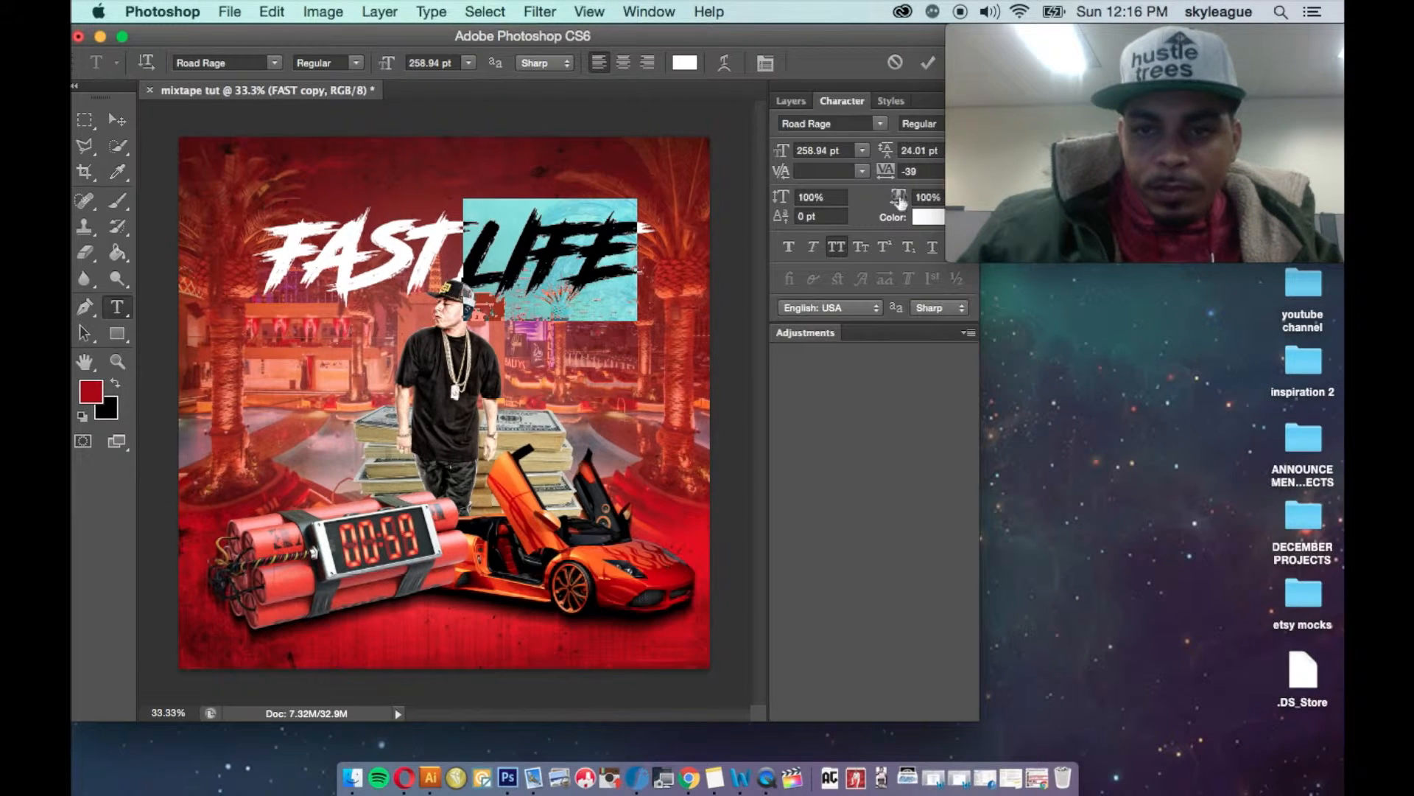
left_click(926, 172)
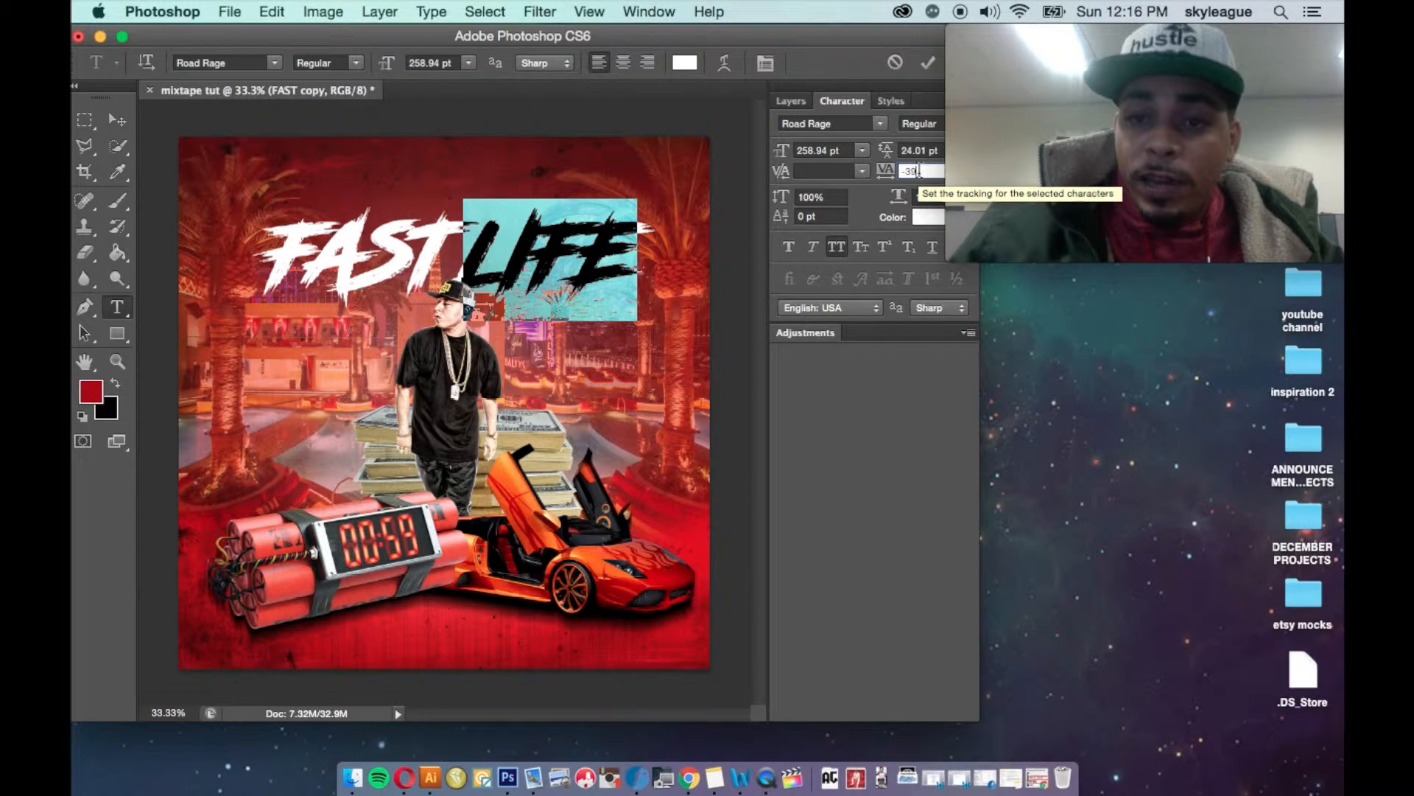
key("shift+Up")
key("shift+Up")
key("shift+Up")
key("shift+Up")
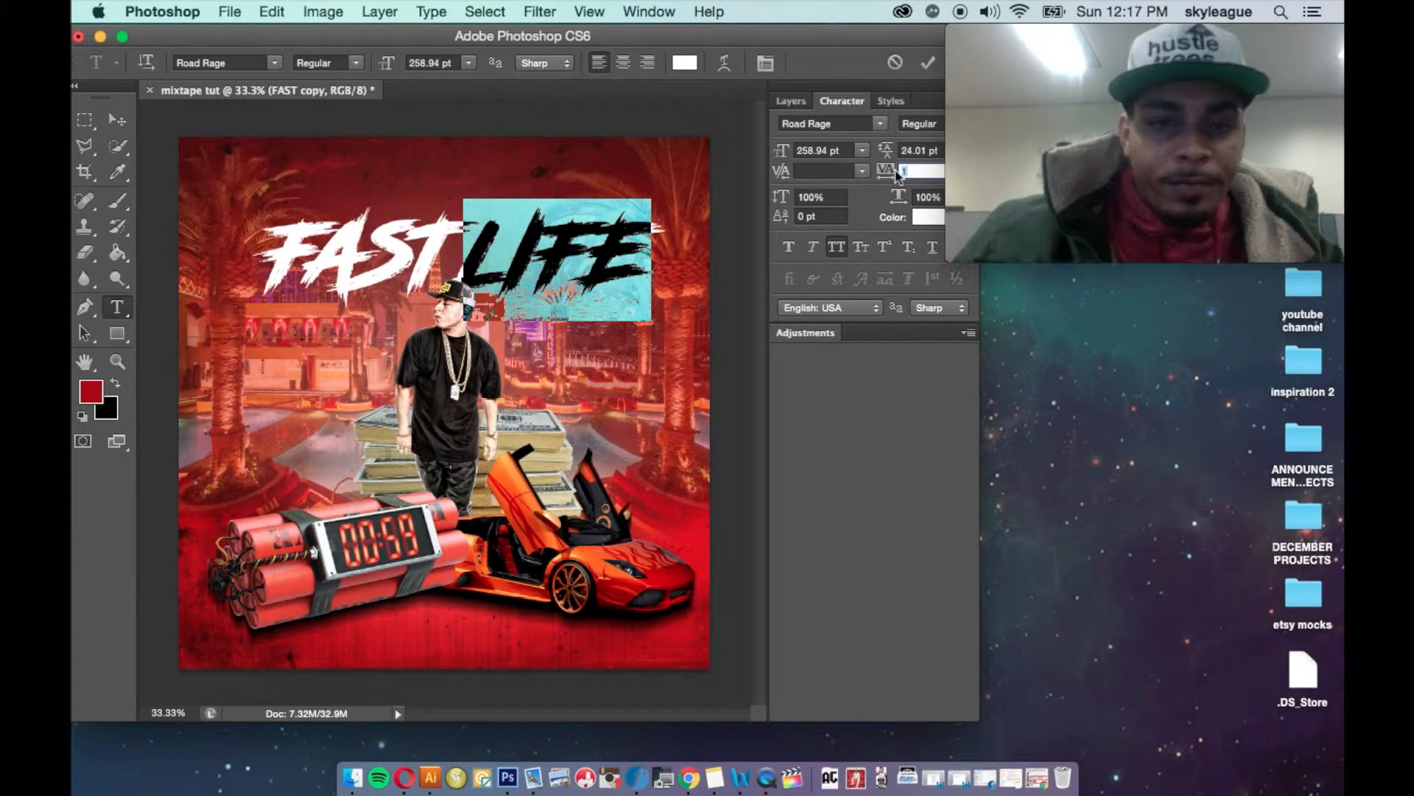
key("shift+Down")
key("shift+Down")
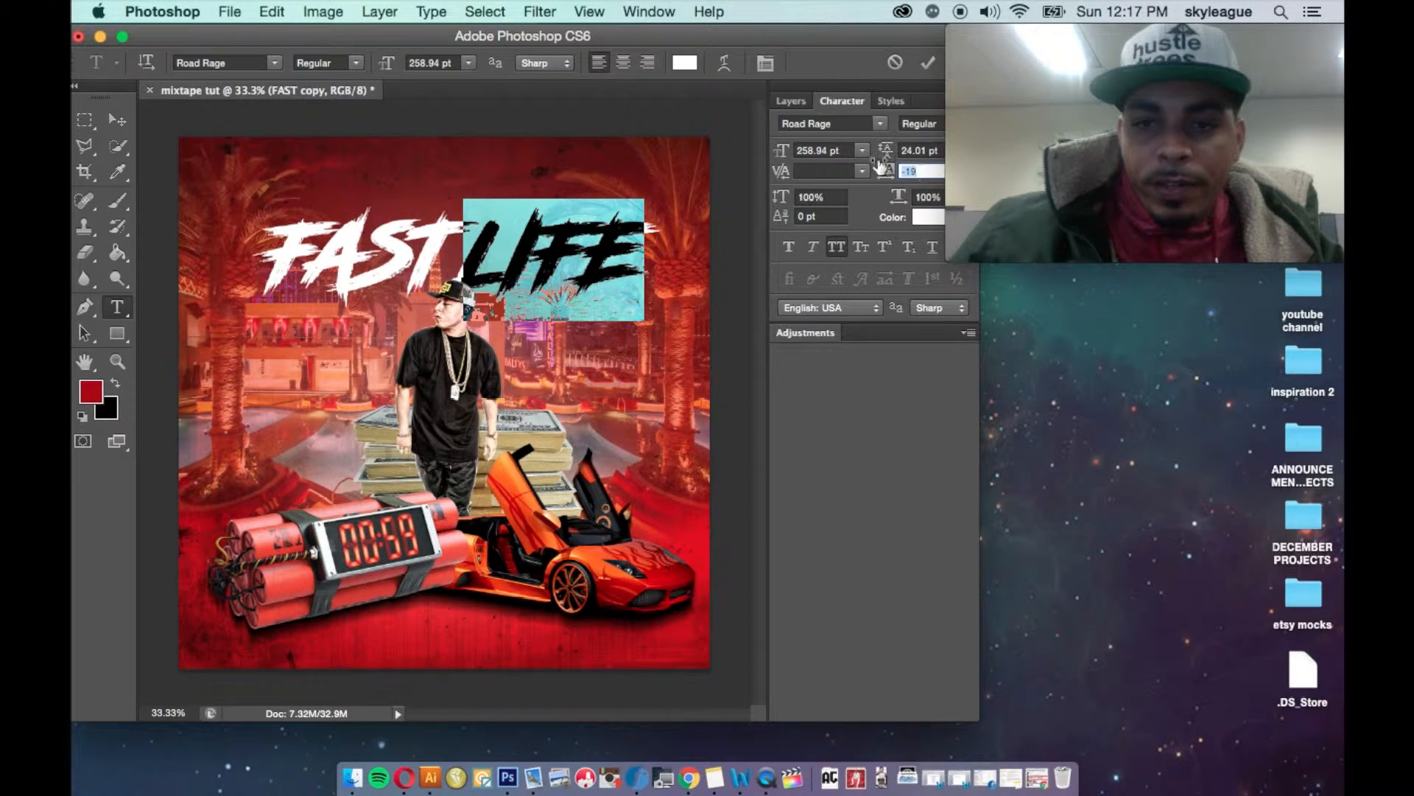
left_click(118, 118)
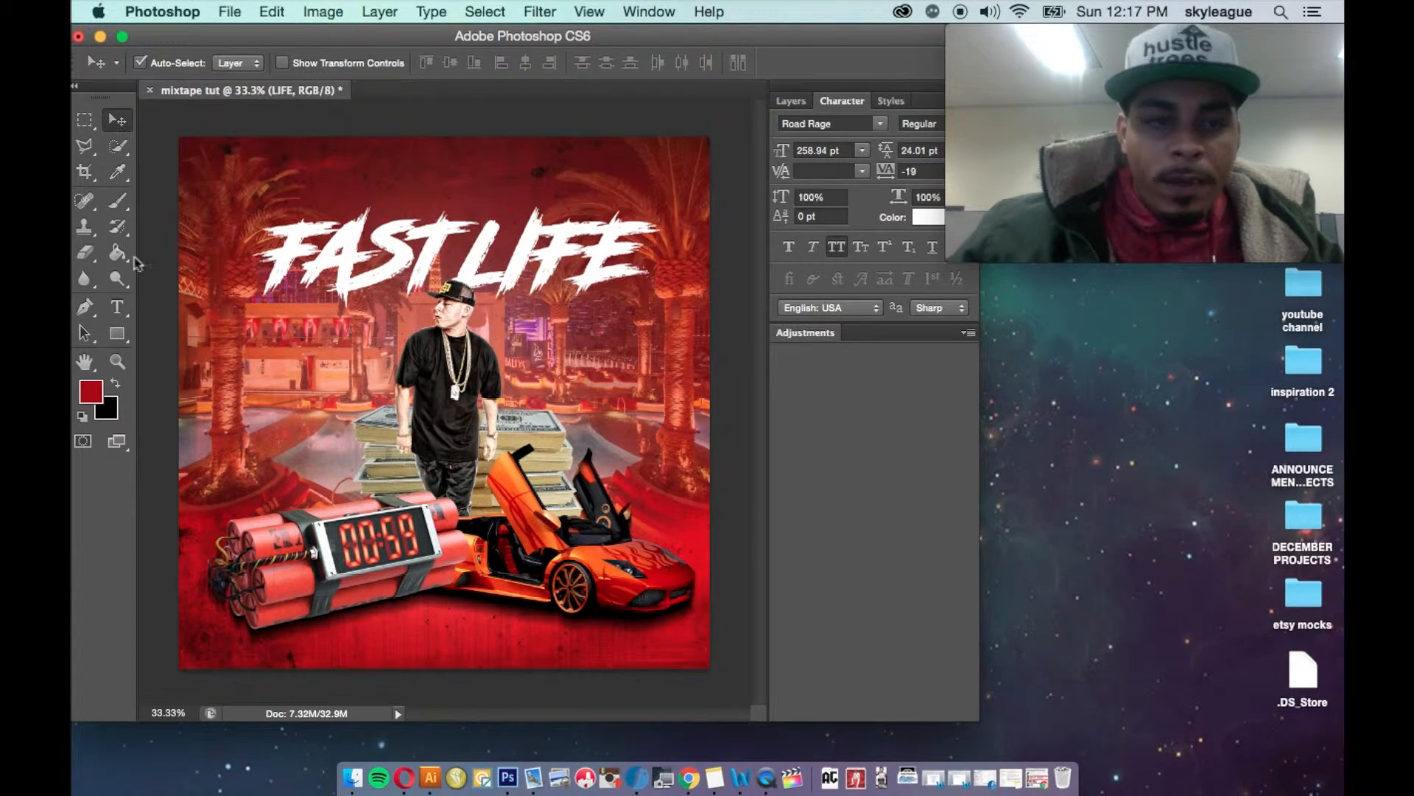
- Change the colour of the whole word "LIFE" to a bright, warm yellow with a hue of about 54°
left_click(117, 307)
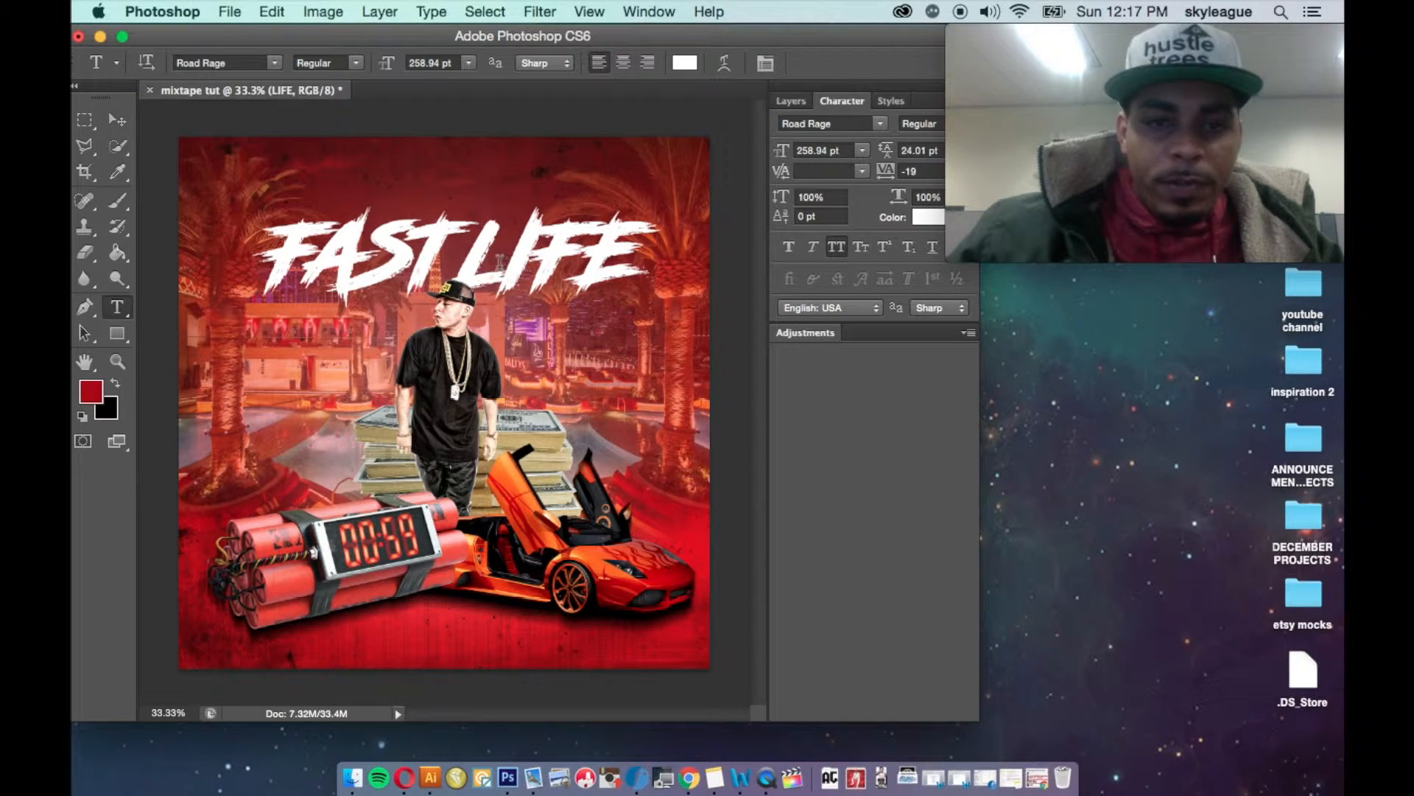
double_click(500, 261)
left_click(685, 63)
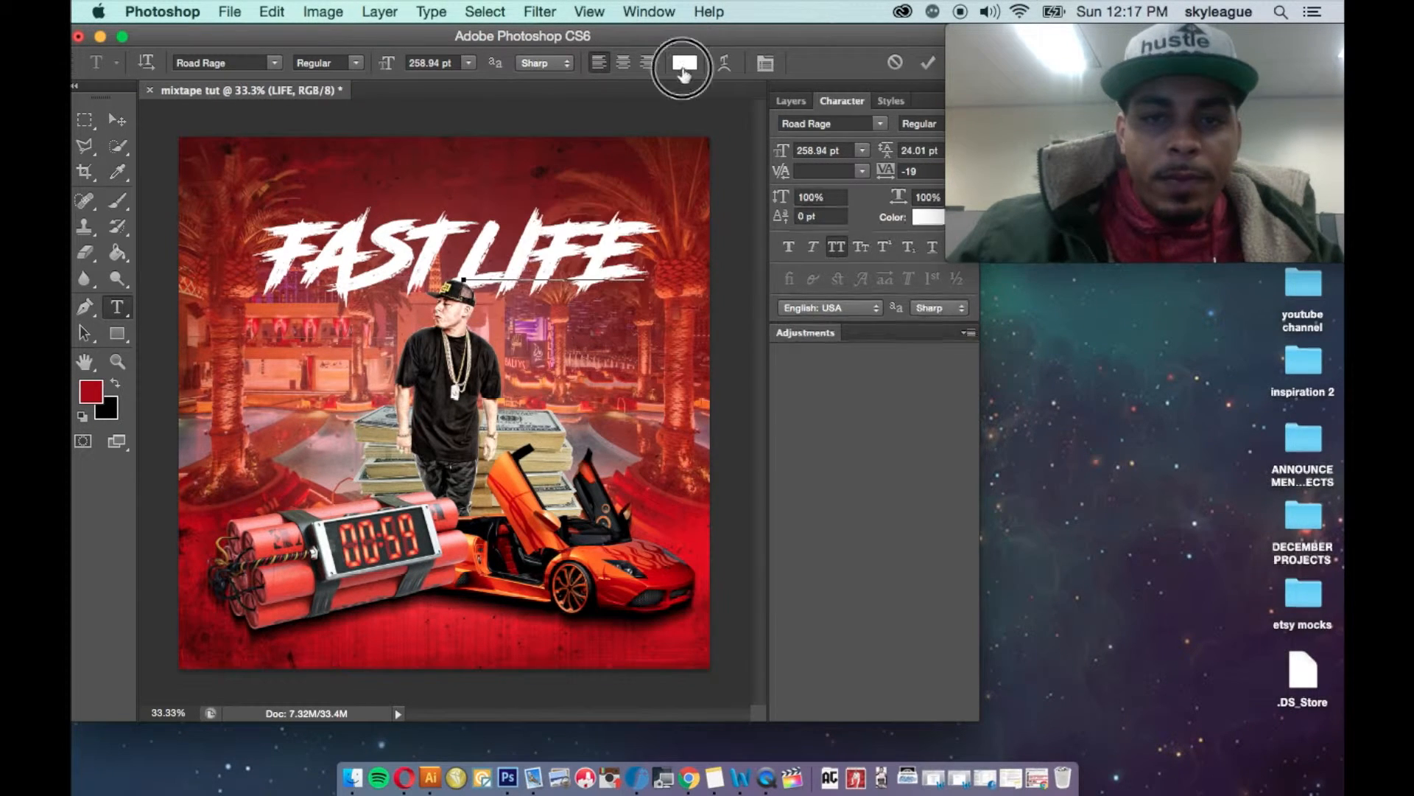
left_click(1080, 480)
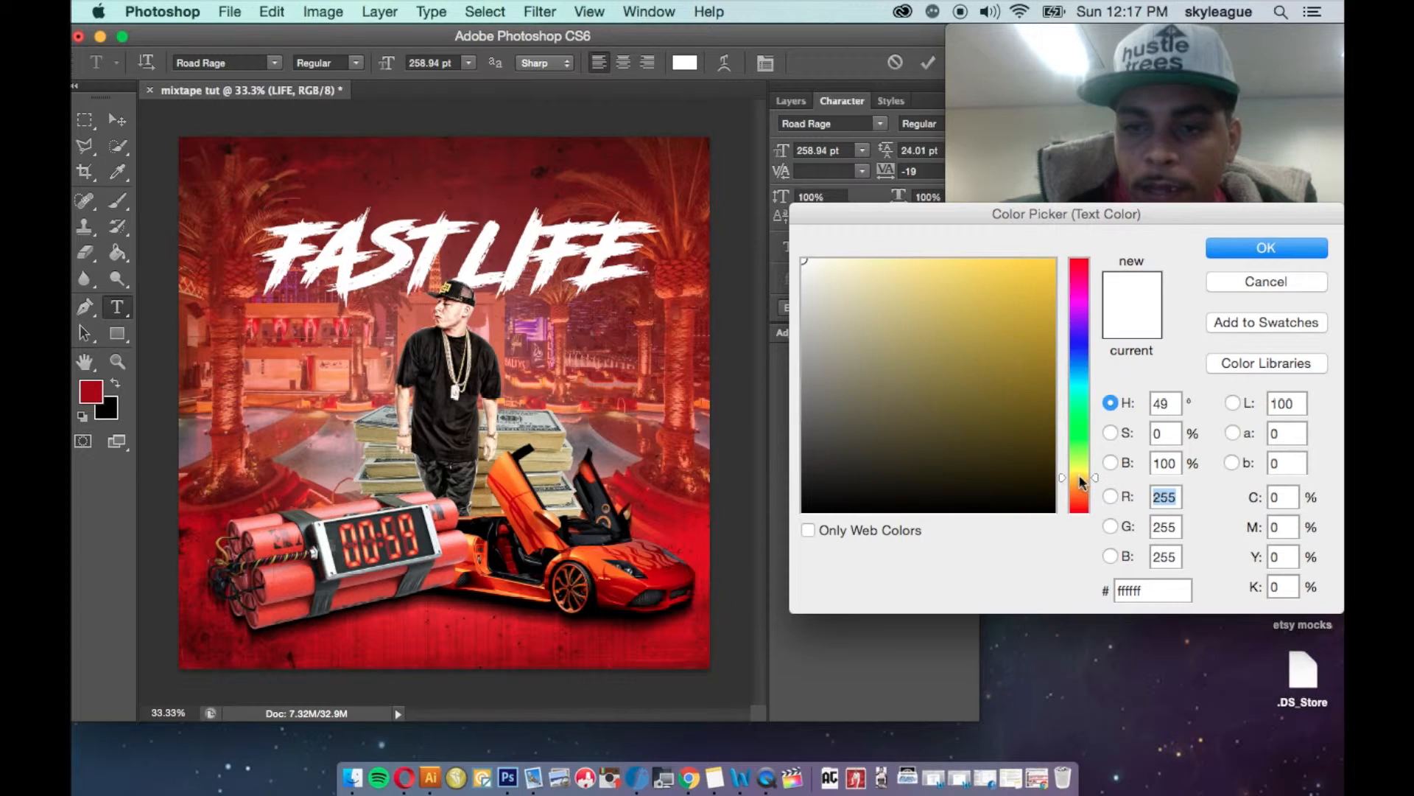
left_click(1219, 289)
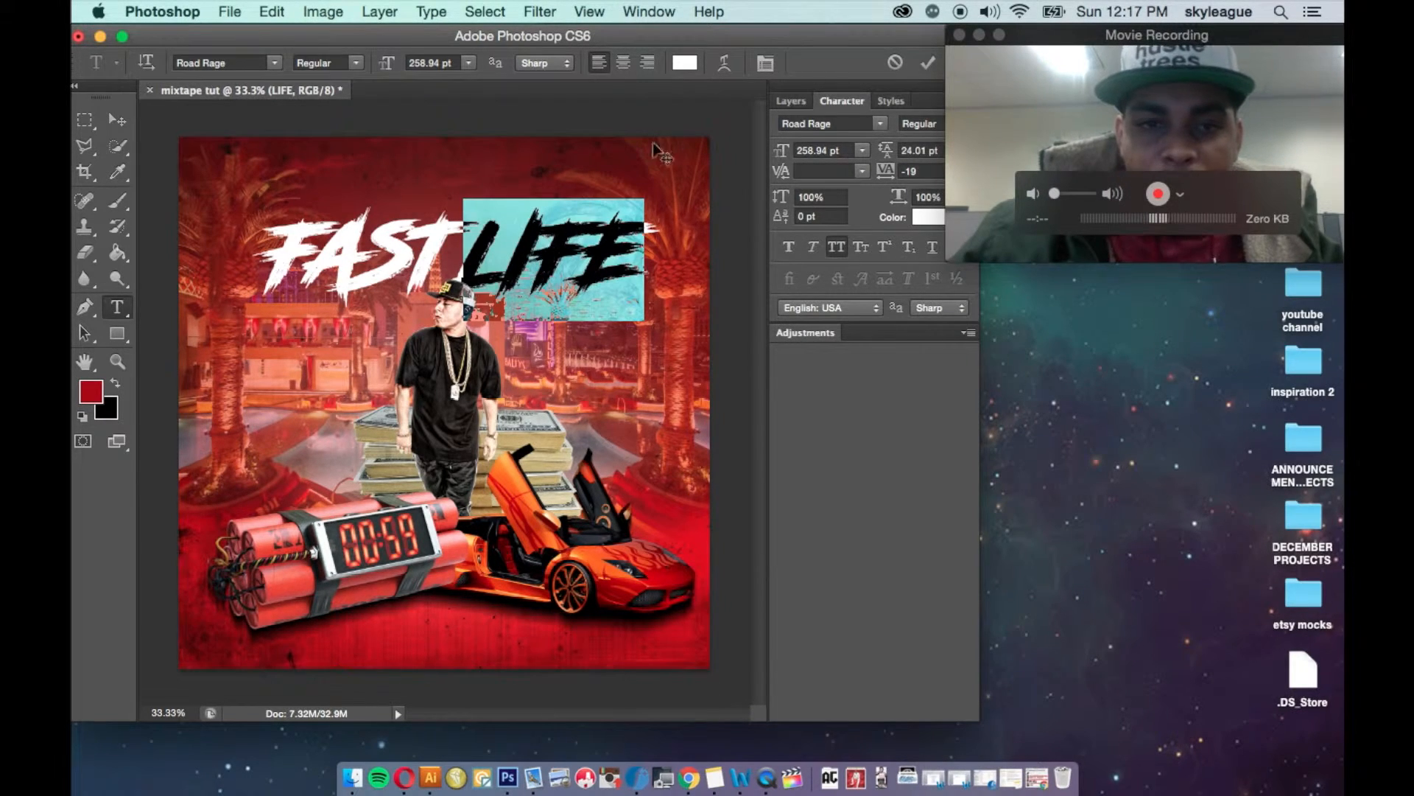
left_click(921, 220)
left_click_drag(1078, 473, 1077, 475)
left_click(1077, 471)
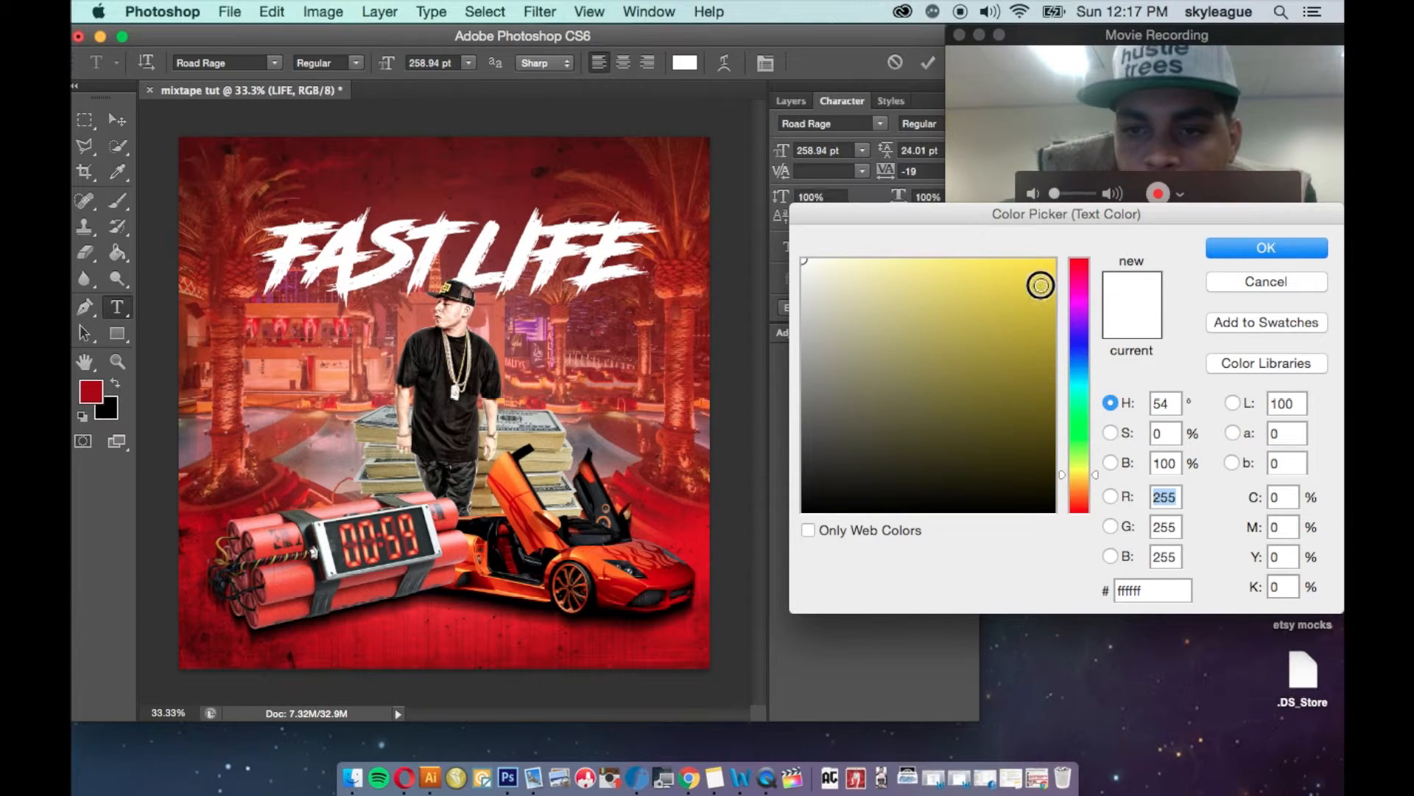
left_click_drag(1041, 285, 1055, 259)
left_click(1214, 251)
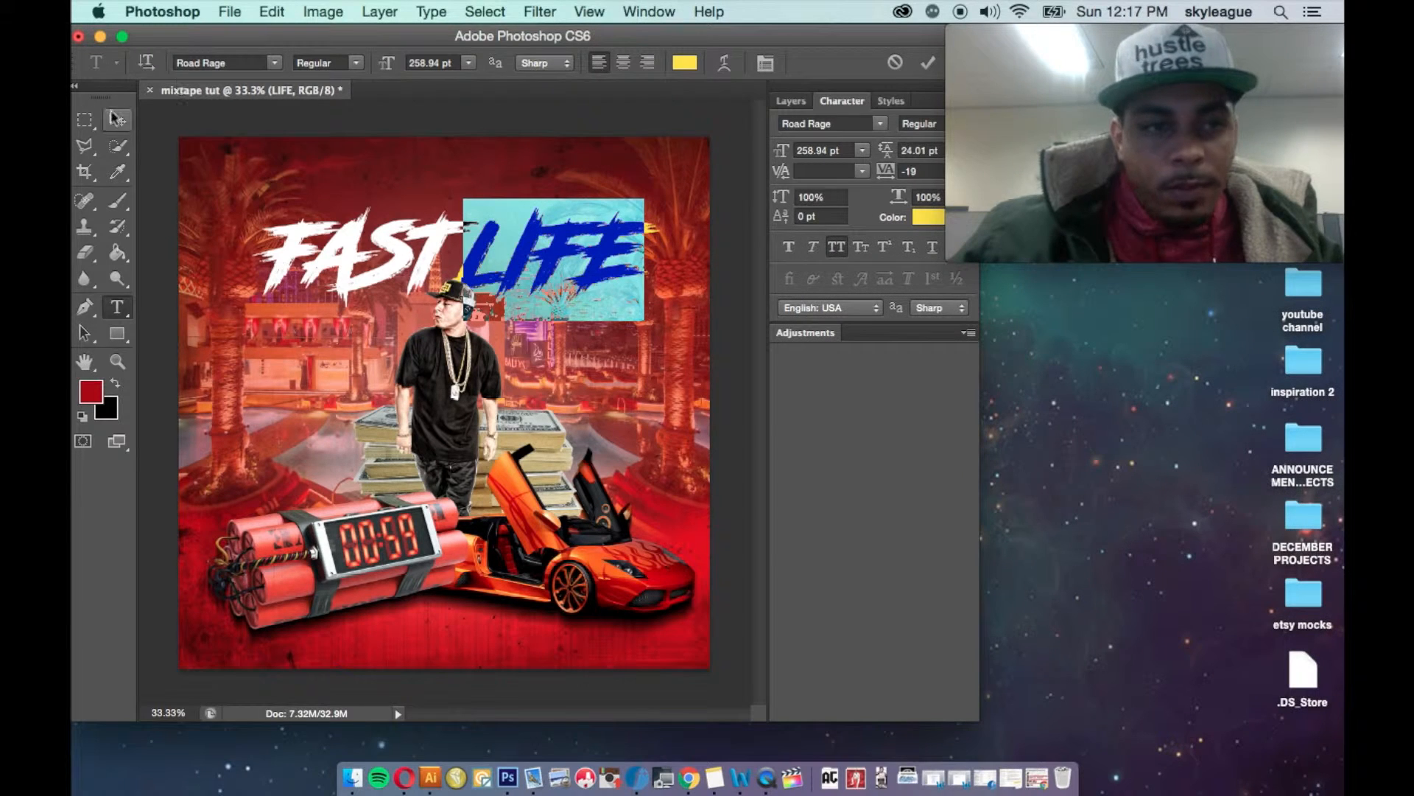
left_click(116, 118)
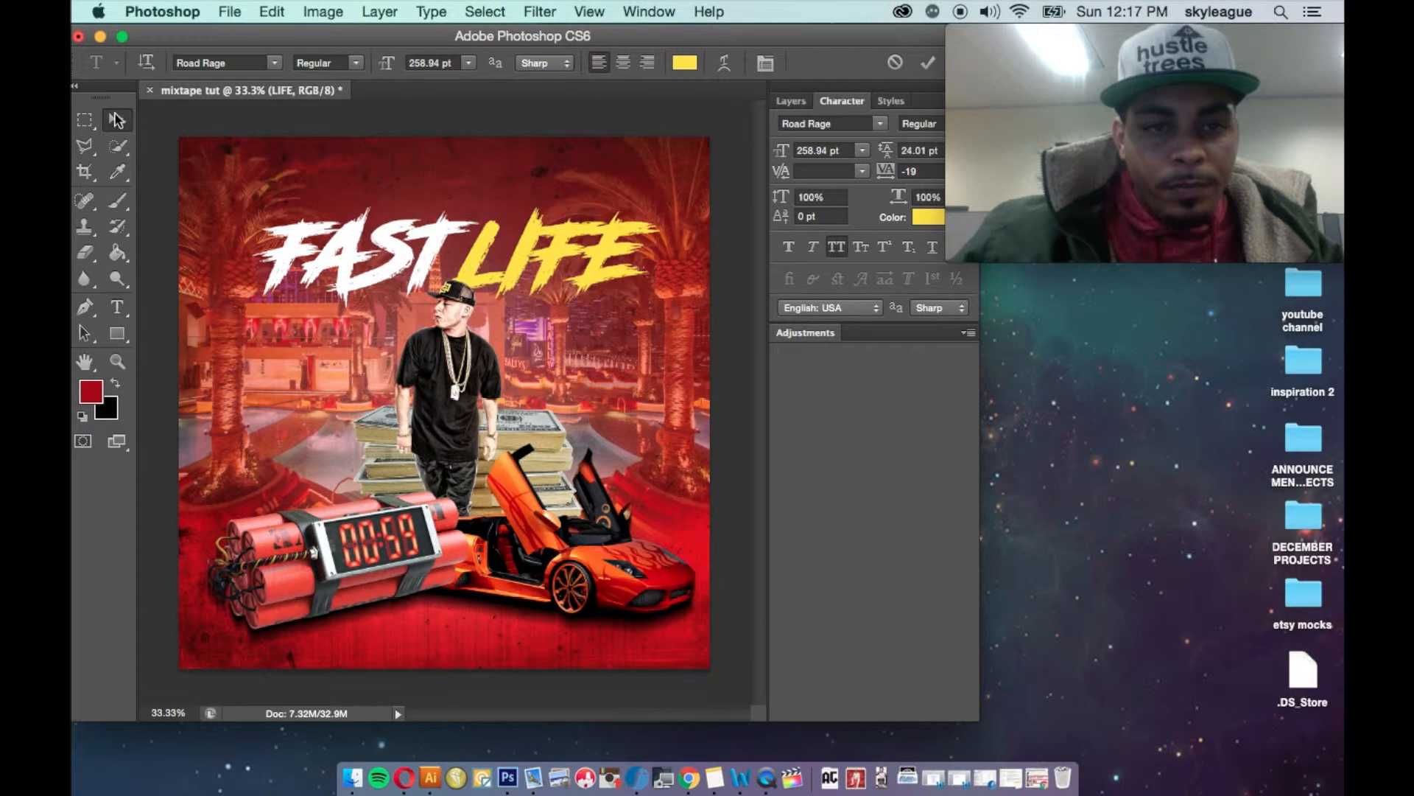
- Nudge the word "FAST" horizontally towards "LIFE" until the gap between the two words is closed
left_click(435, 235)
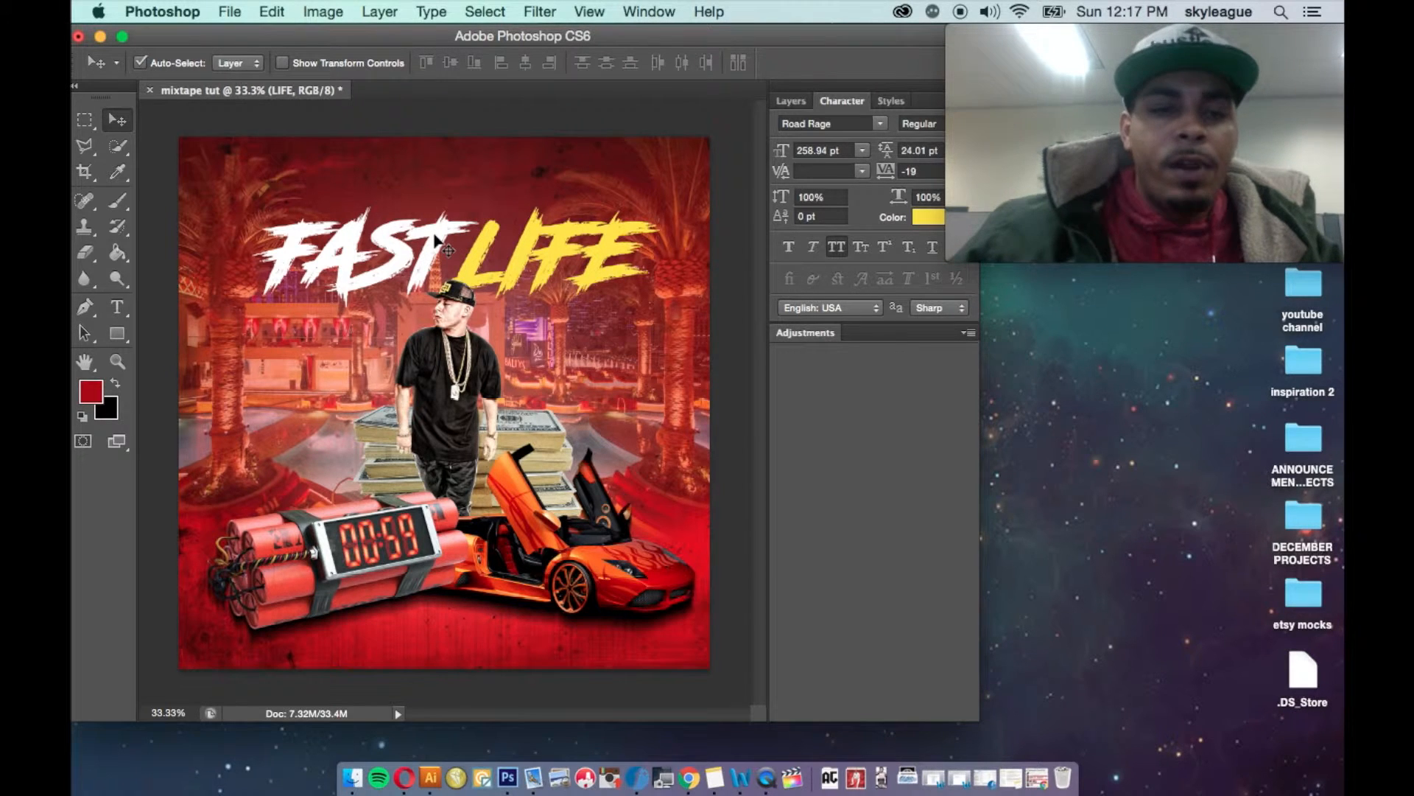
key("shift+Right")
key("shift+Right")
key("shift+Right")
key("shift+Right")
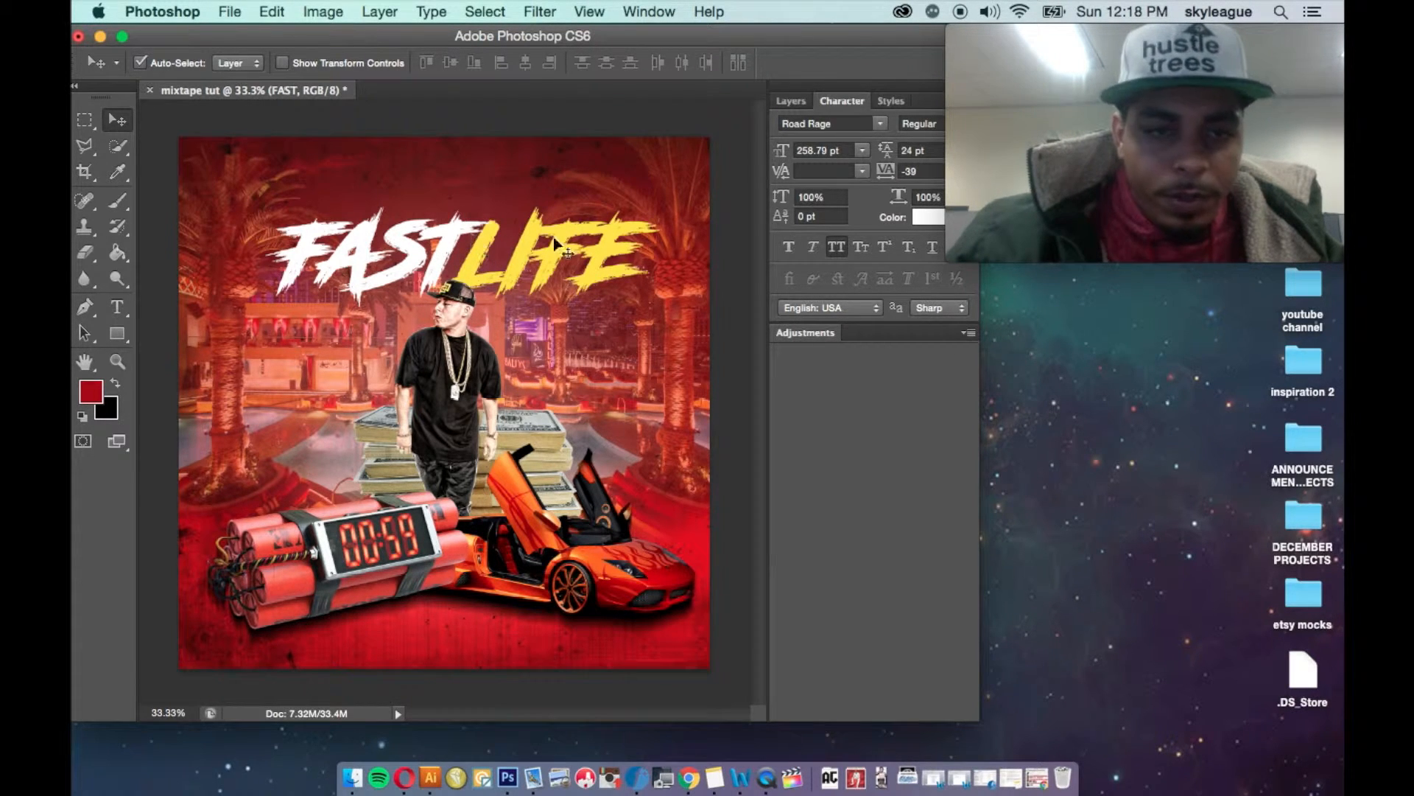
- Enlarge the FAST and LIFE text layers together to about 290.5 pt, keeping the title centred just above the man's cap
left_click(790, 102)
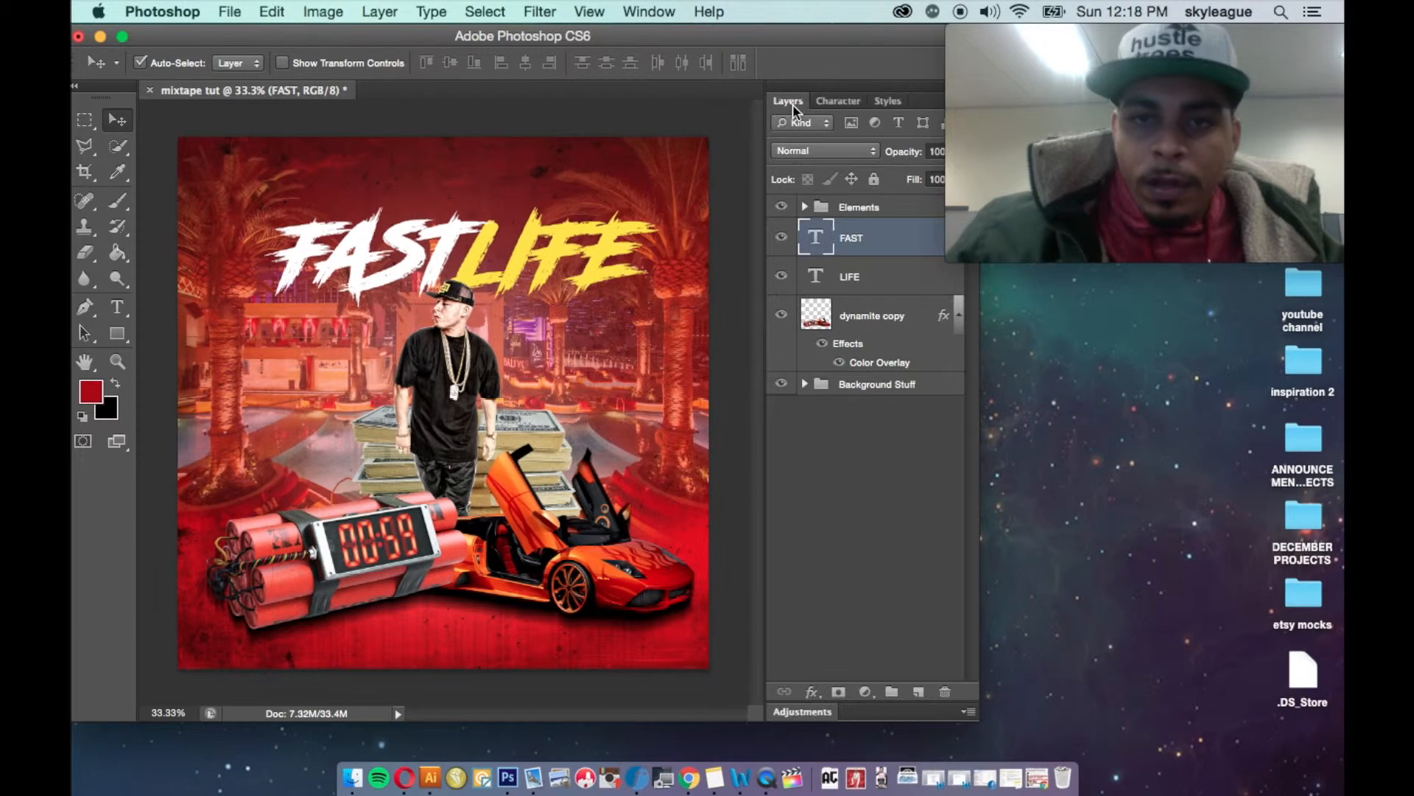
left_click(863, 283, "shift")
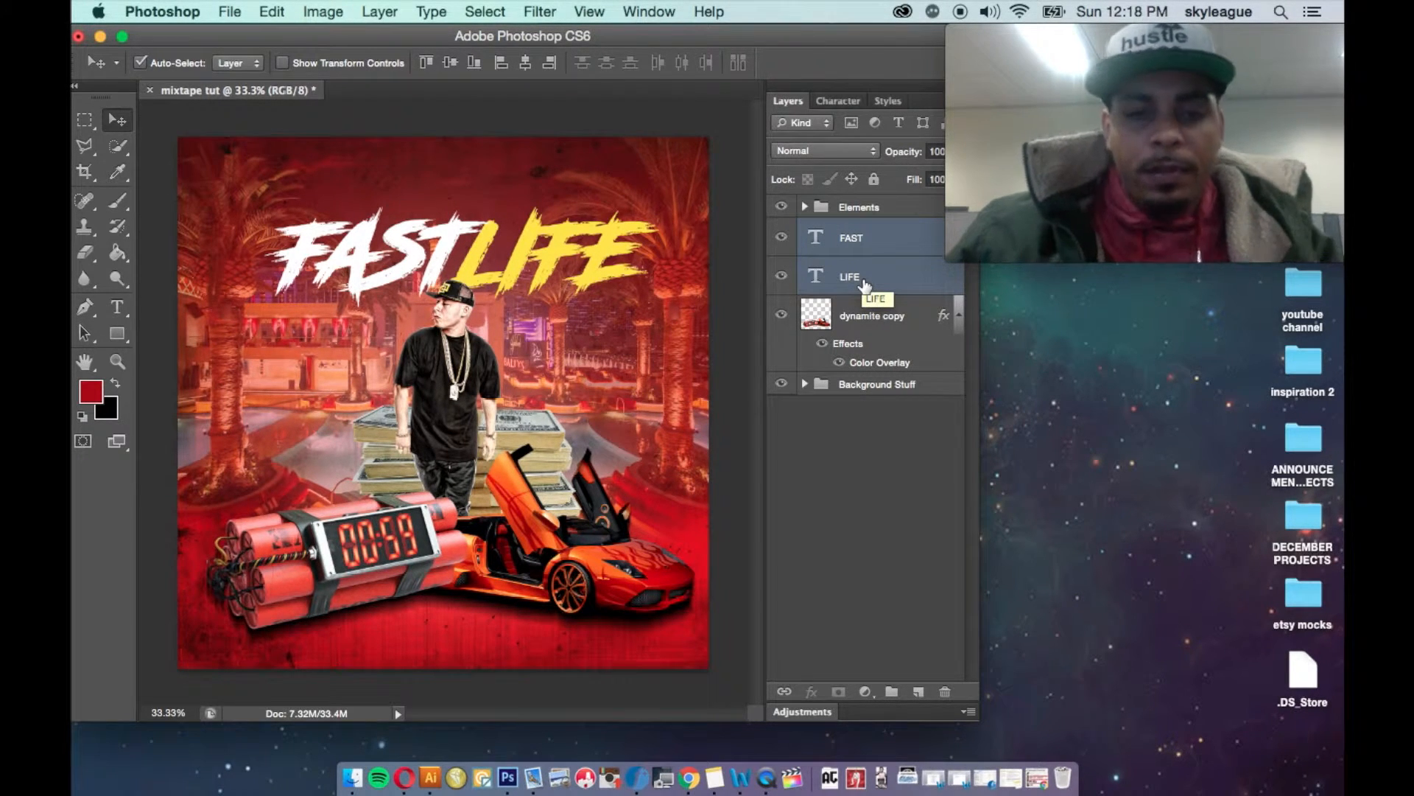
key("super+t")
left_click_drag(264, 207, 240, 193)
left_click_drag(662, 198, 676, 190)
key("Return")
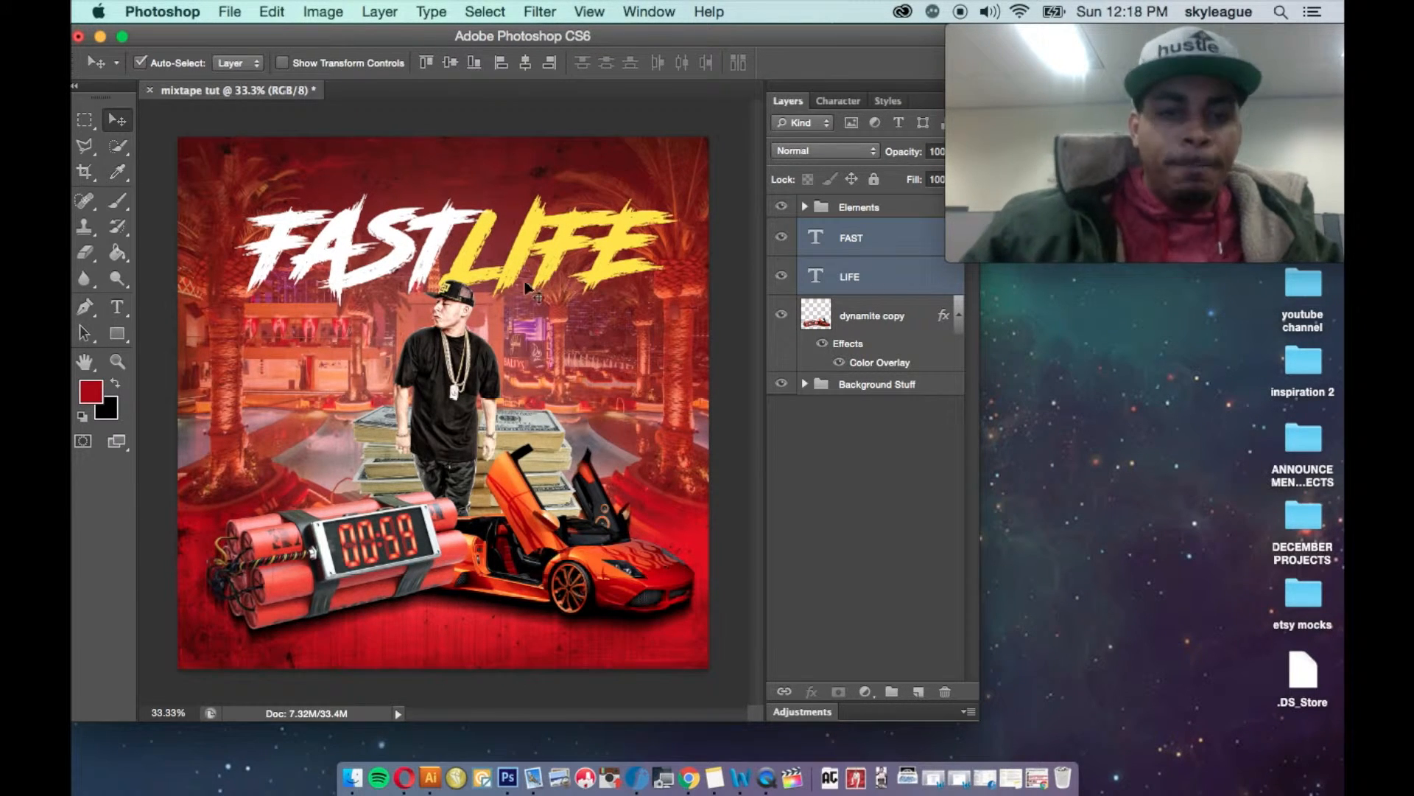
left_click(122, 313)
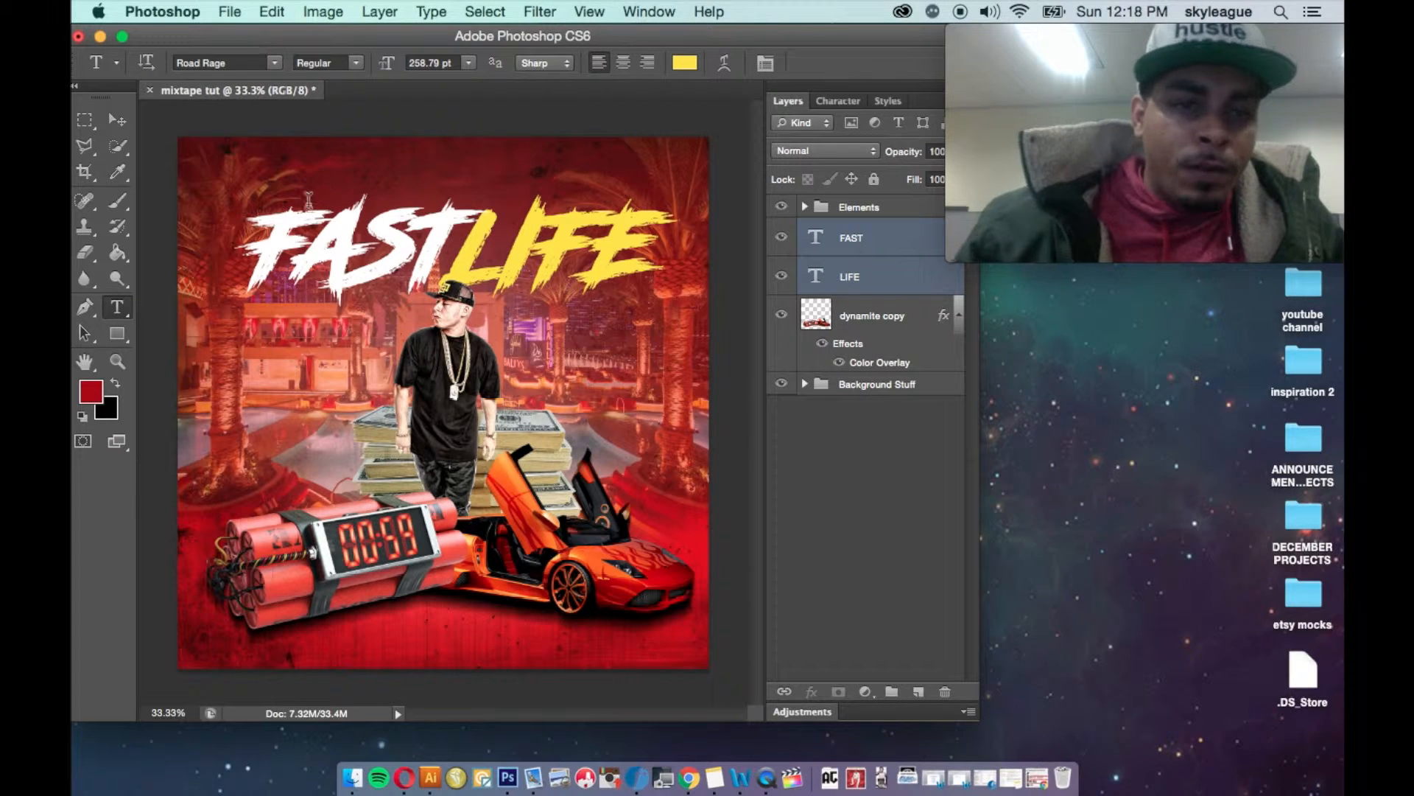
left_click(271, 184)
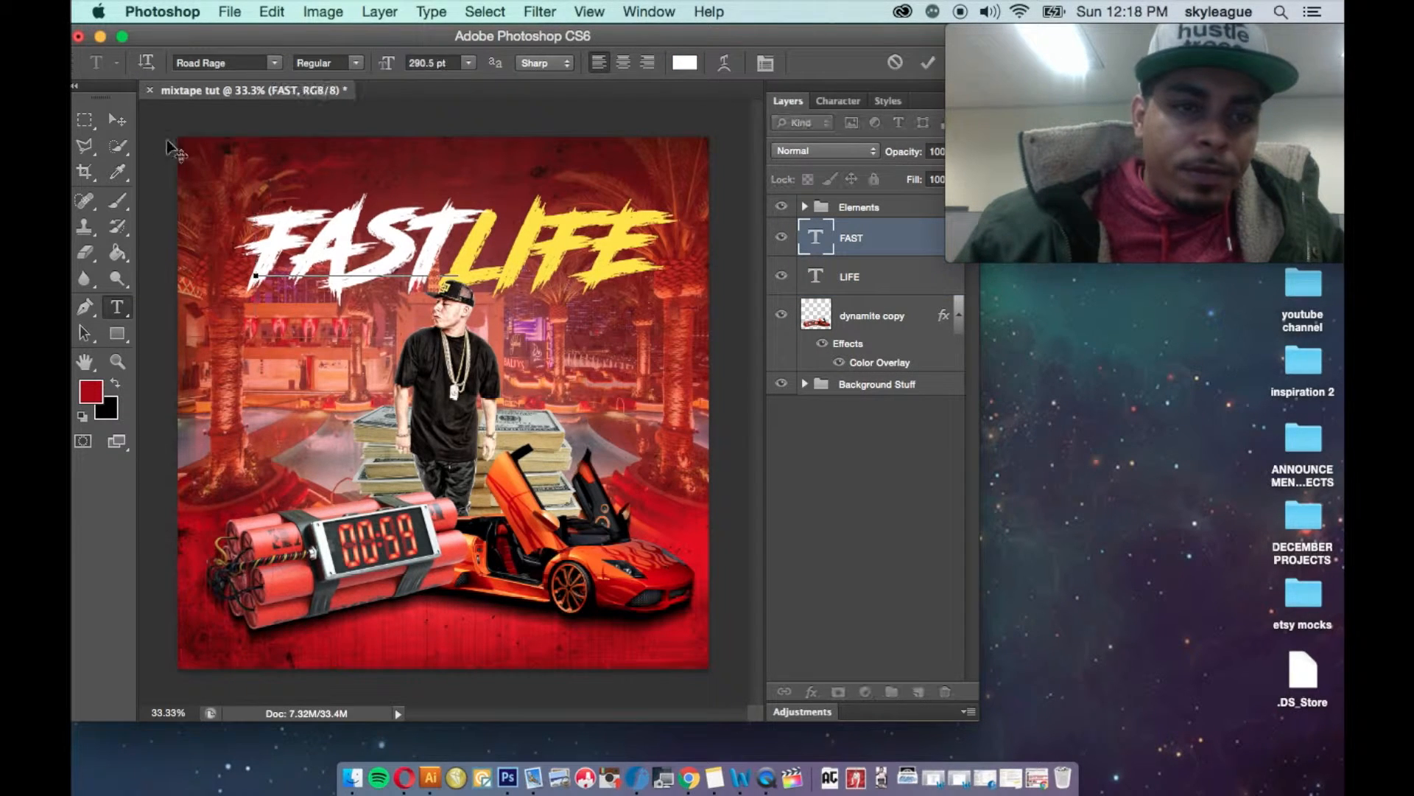
left_click(117, 120)
- Add a new white text layer reading "BIG RECORDS" along the upper edge of the cover, starting near its upper-left corner
left_click(117, 307)
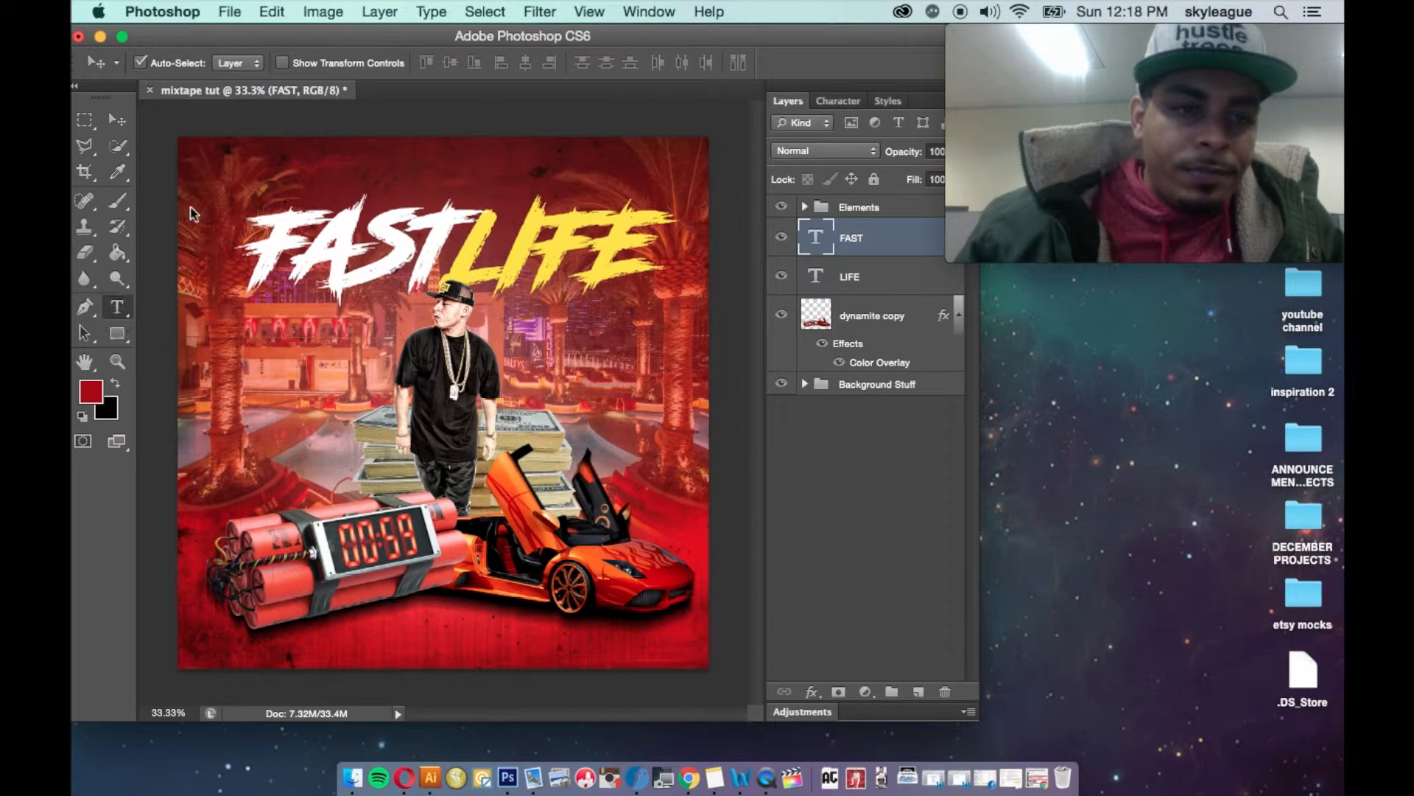
left_click(201, 150)
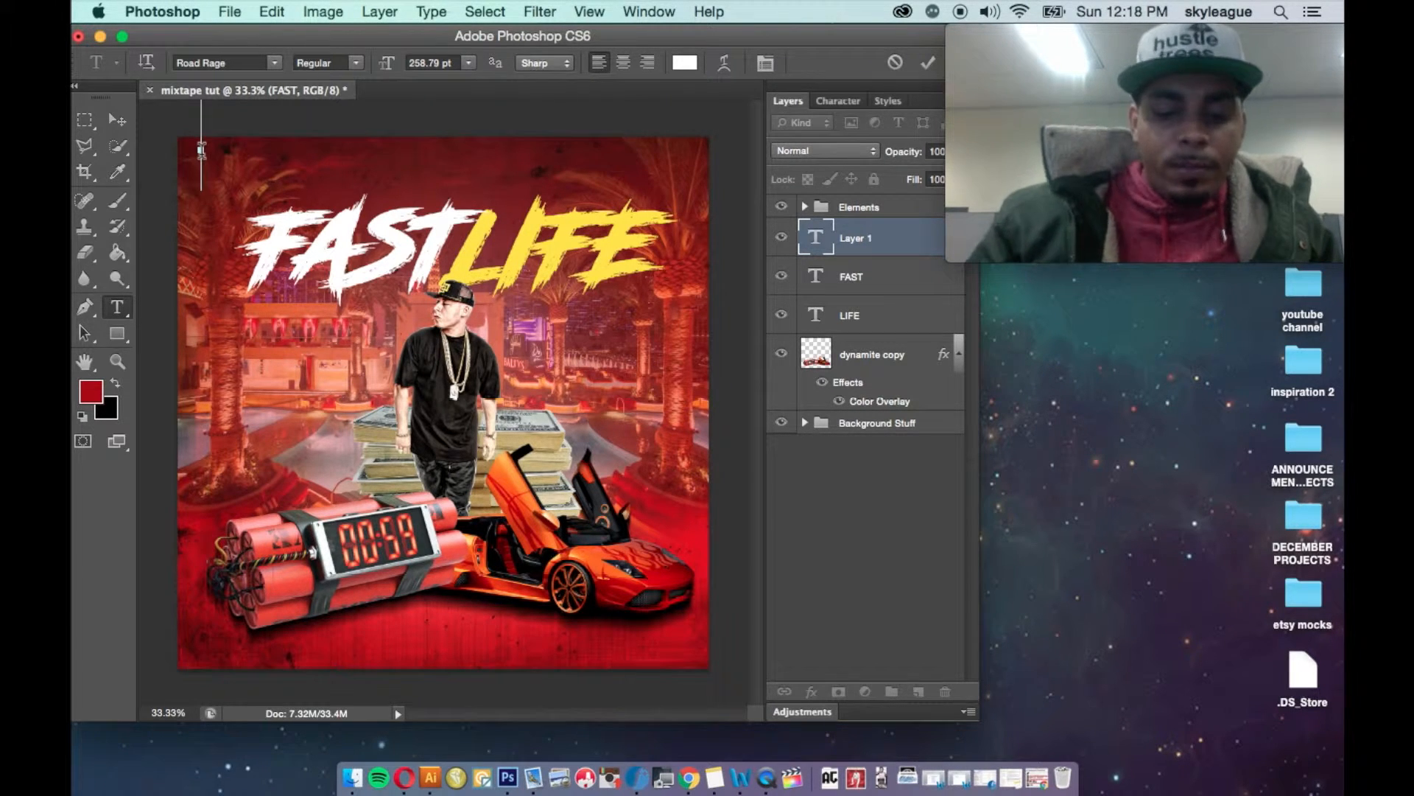
type("BIG ")
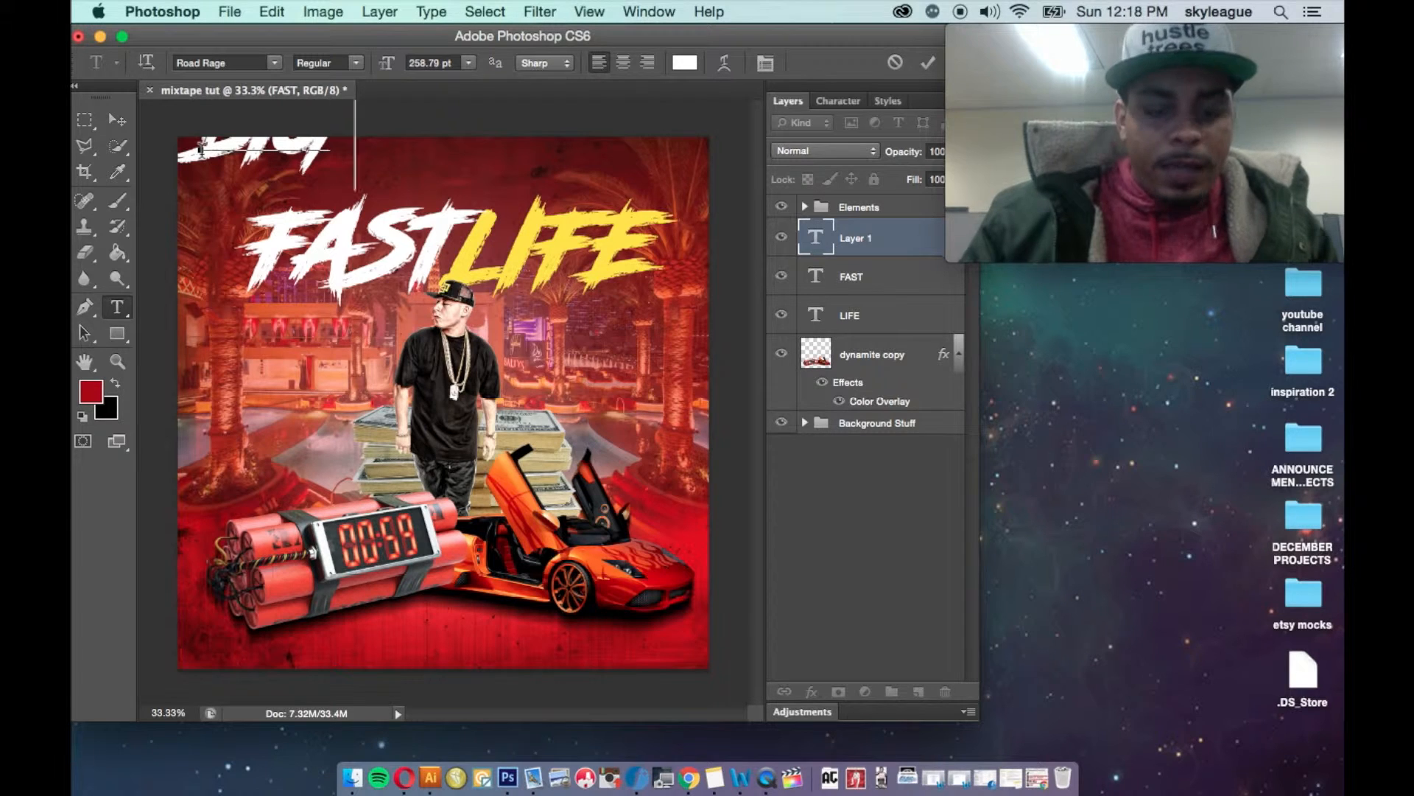
type("RICH")
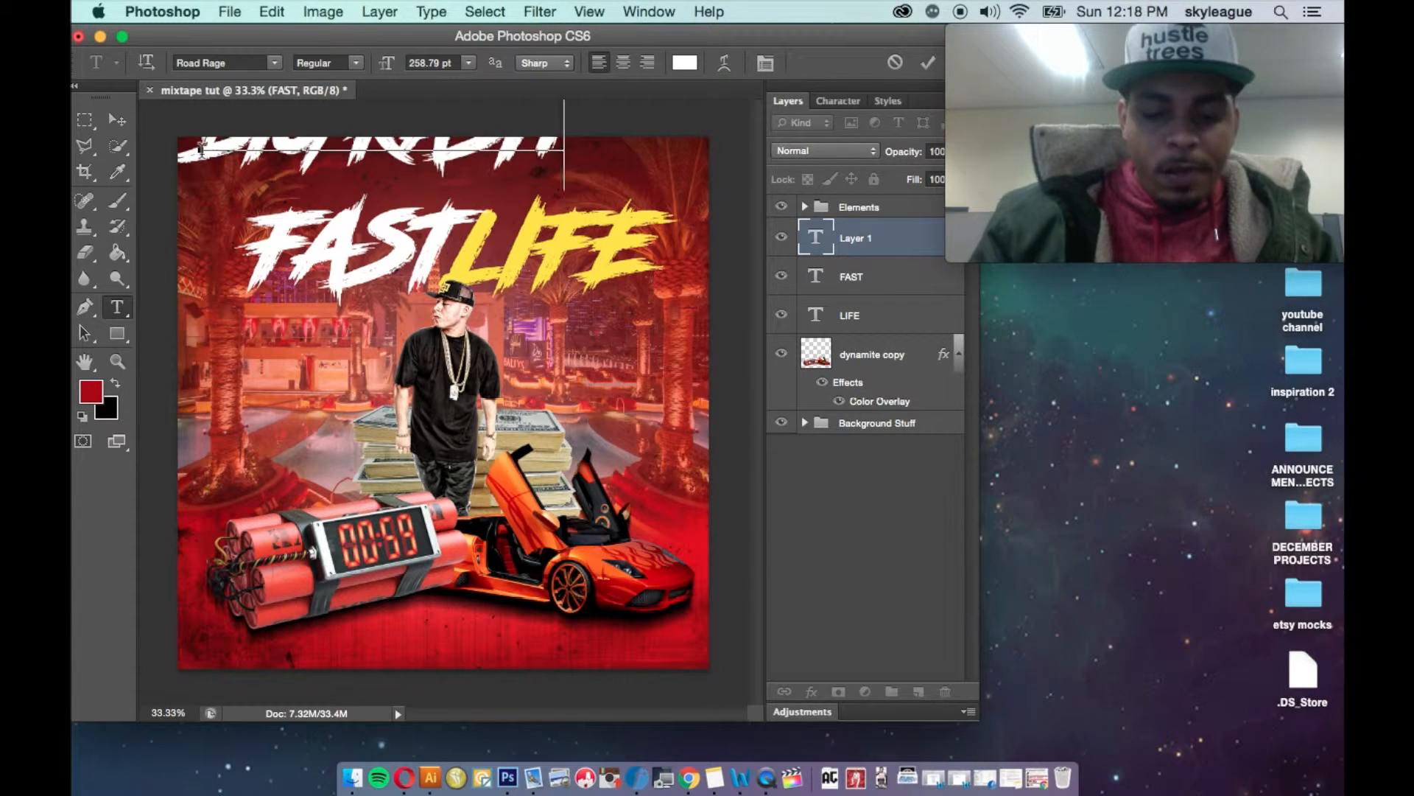
key("BackSpace")
key("BackSpace")
key("BackSpace")
key("BackSpace")
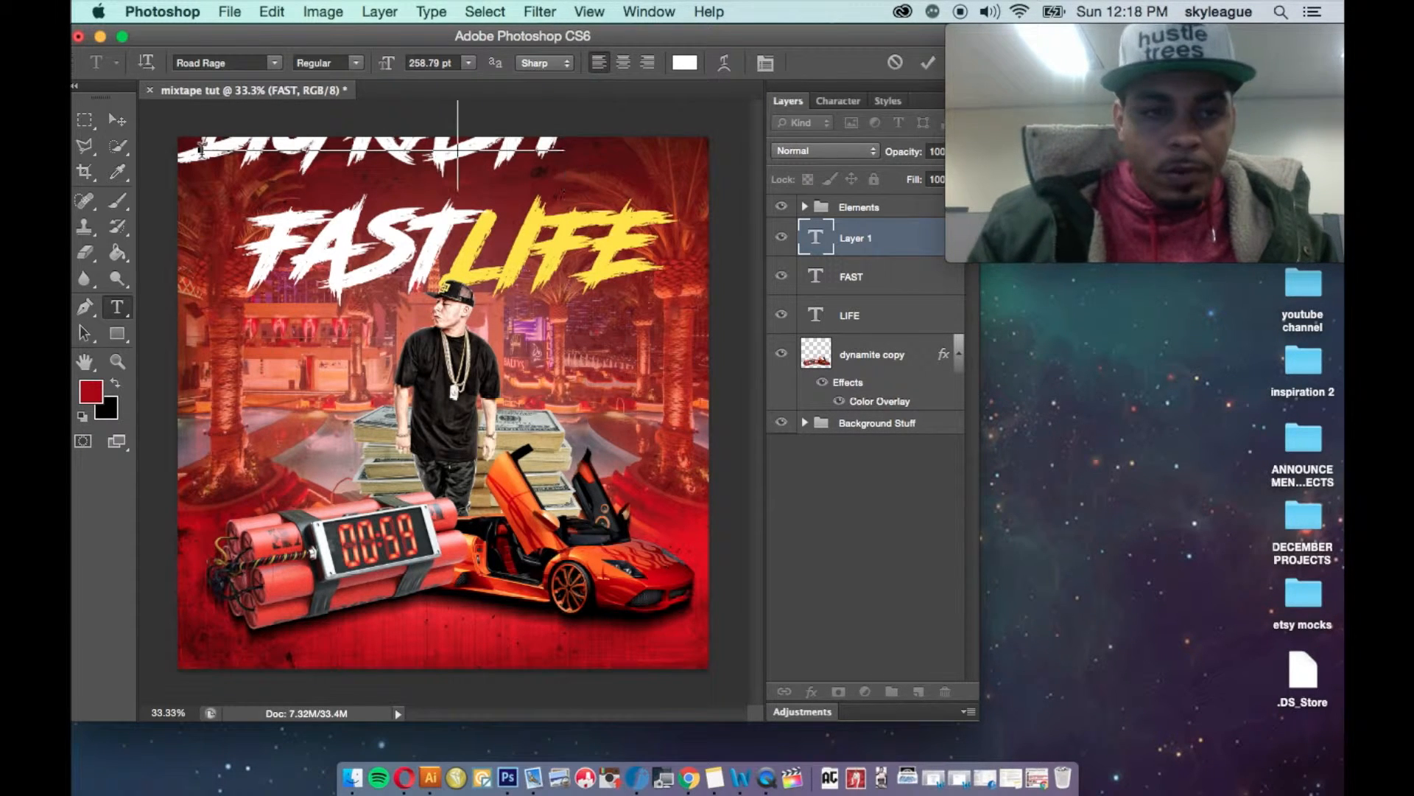
type("RECORDS")
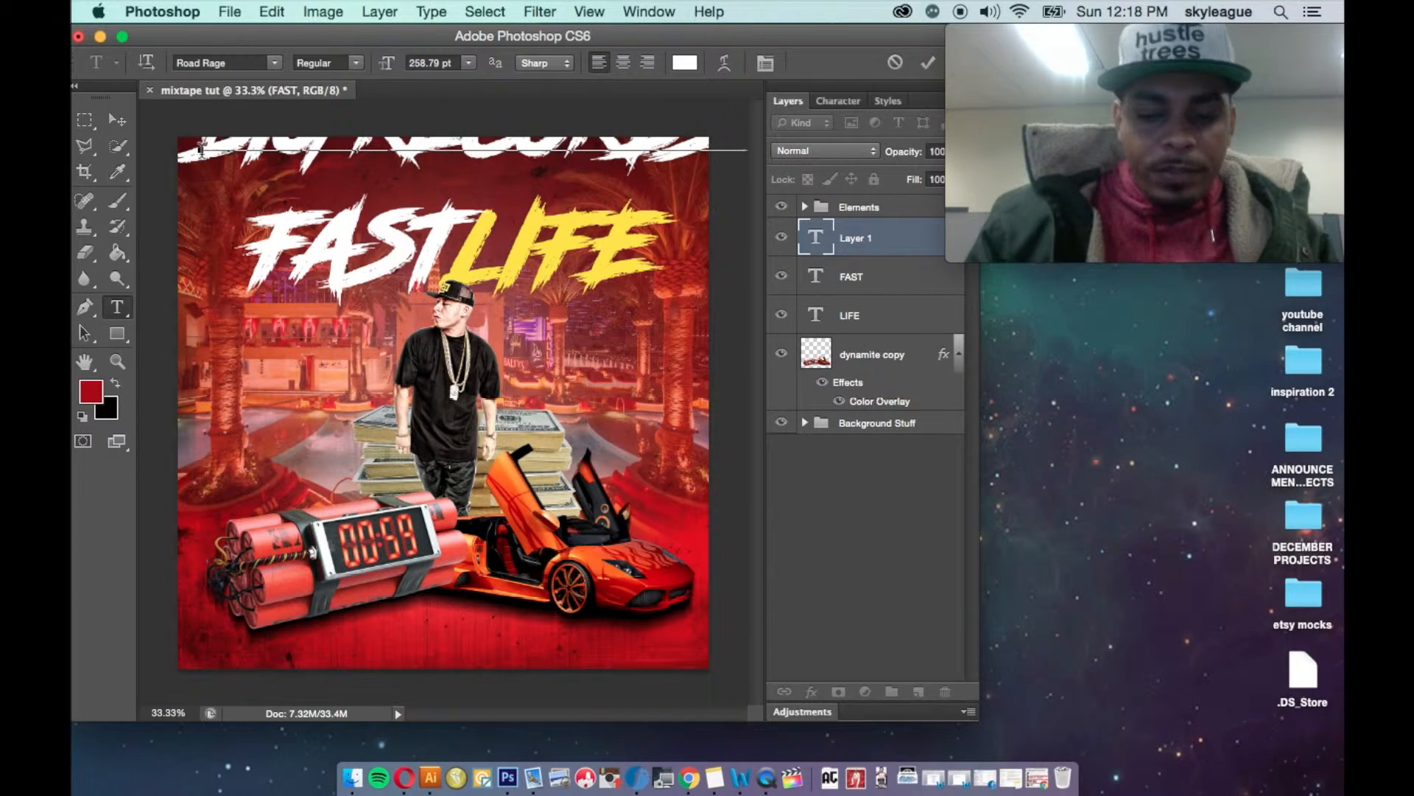
- Select all the text in the new BIG RECORDS line and change its font to BankGothic Md BT
key("super")
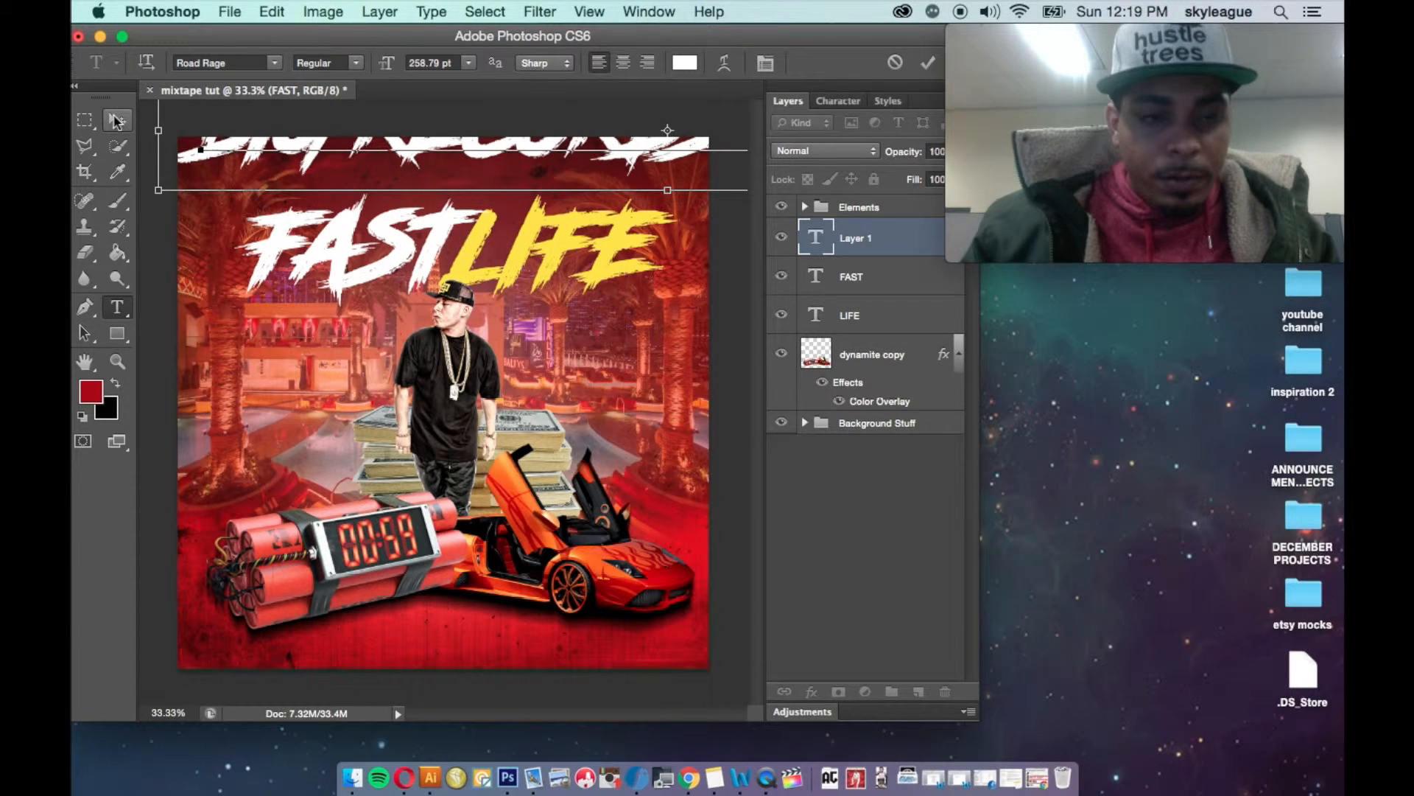
key("super+a")
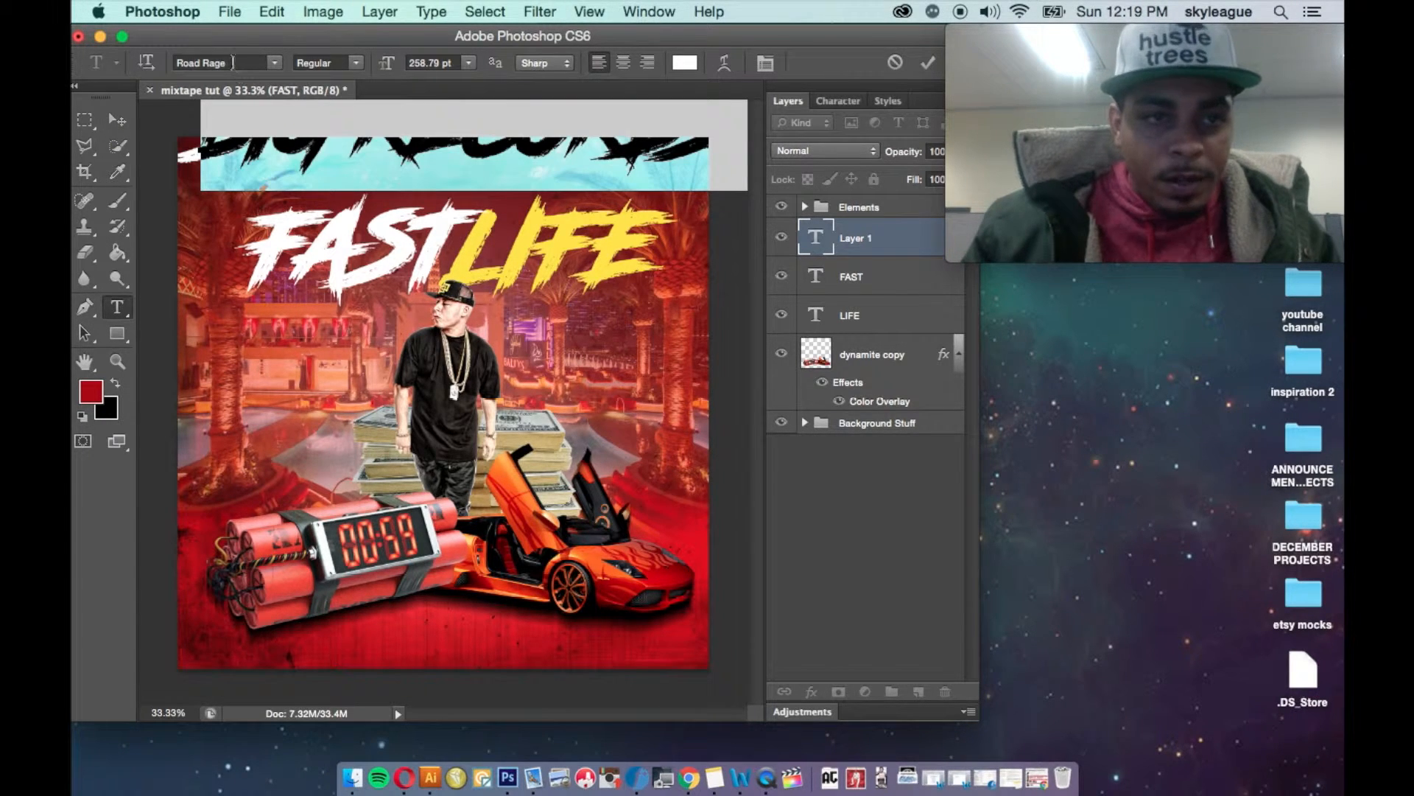
left_click(232, 62)
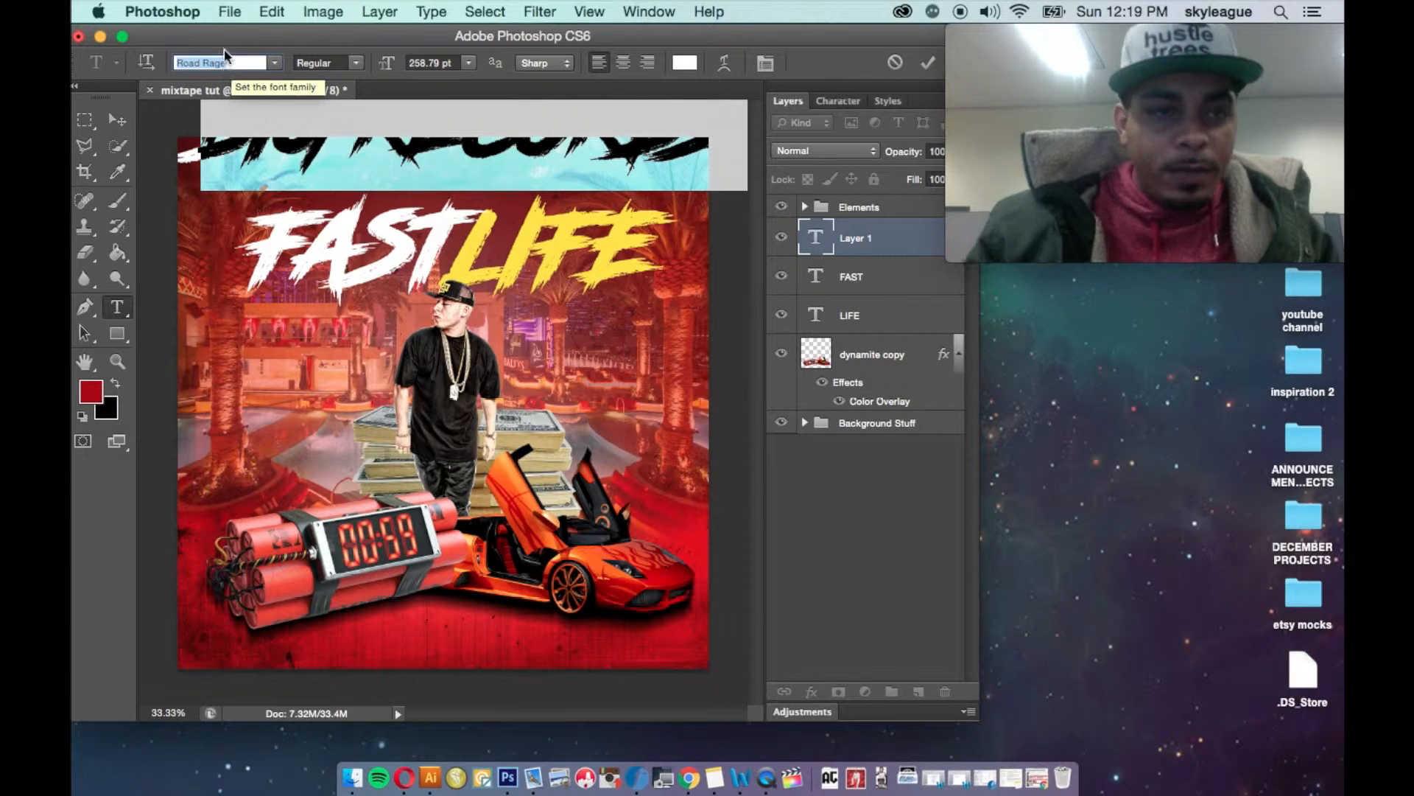
type("BankGothic Lt BT")
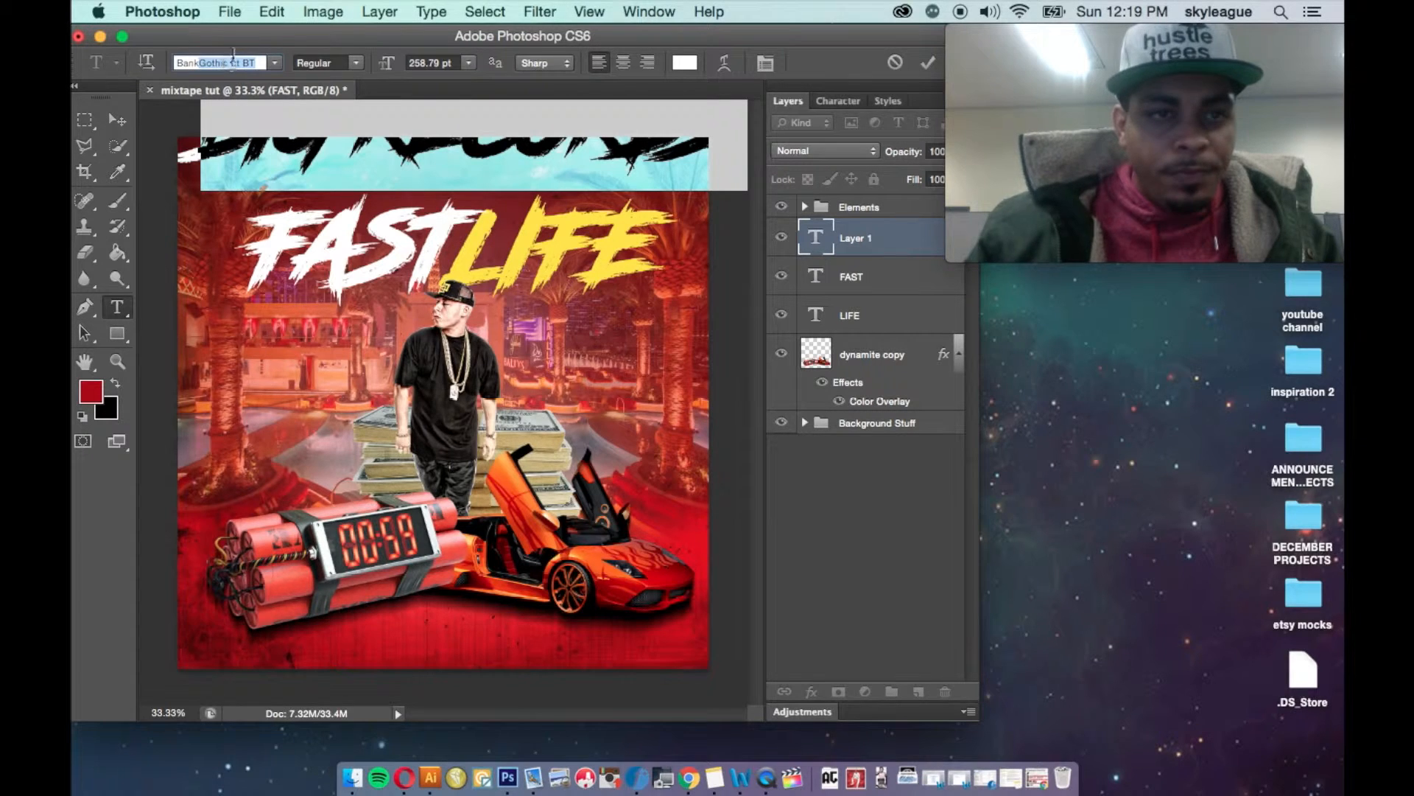
left_click(274, 62)
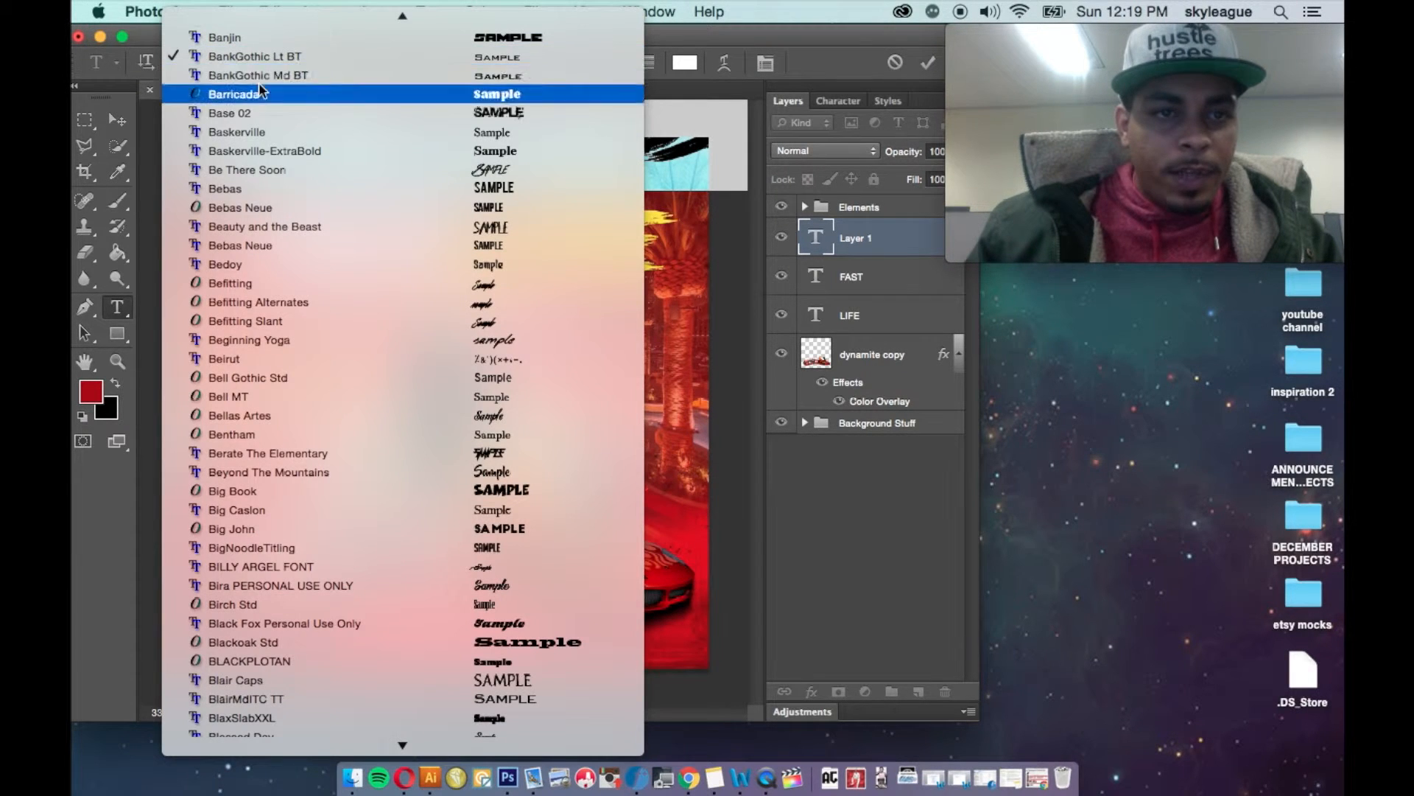
left_click(253, 76)
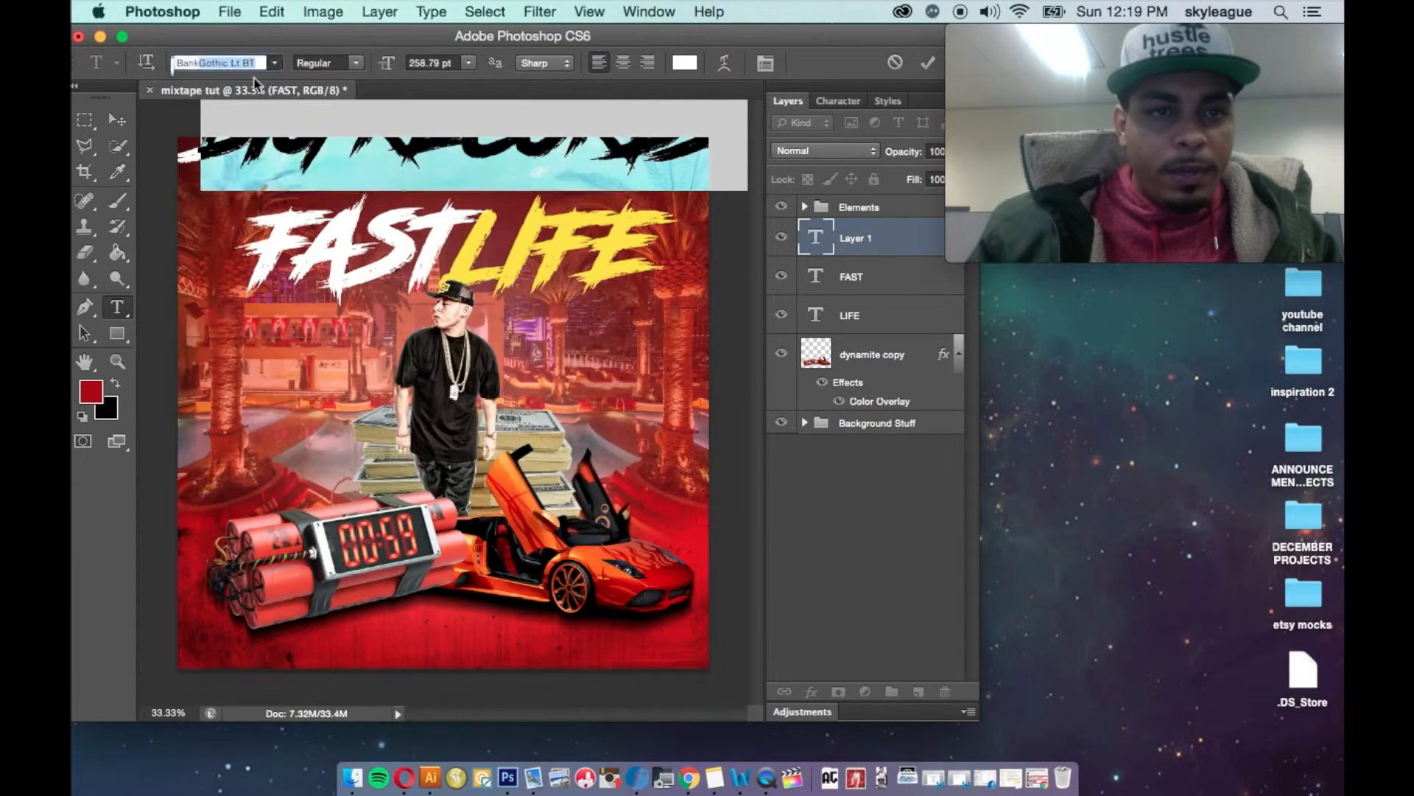
- Reduce the font size of the BIG RECORDS PRESENTS line to 42.79 pt
left_click(433, 62)
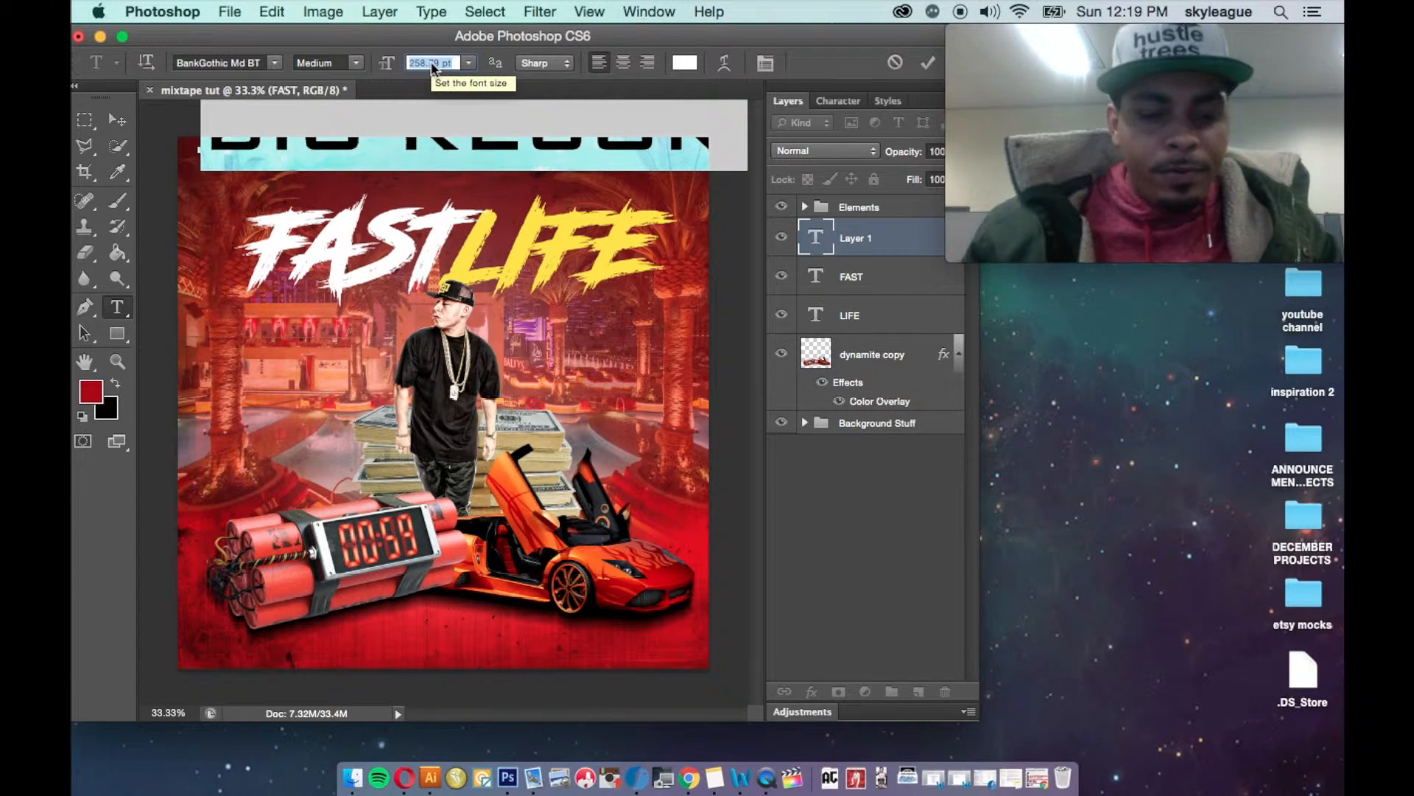
key("shift+Down")
key("shift+Down")
key("shift+Down")
key("shift+Down")
key("shift+Down")
key("shift+Down")
key("shift+Down")
key("shift+Down")
key("shift+Down")
key("shift+Down")
key("shift+Down")
key("shift+Down")
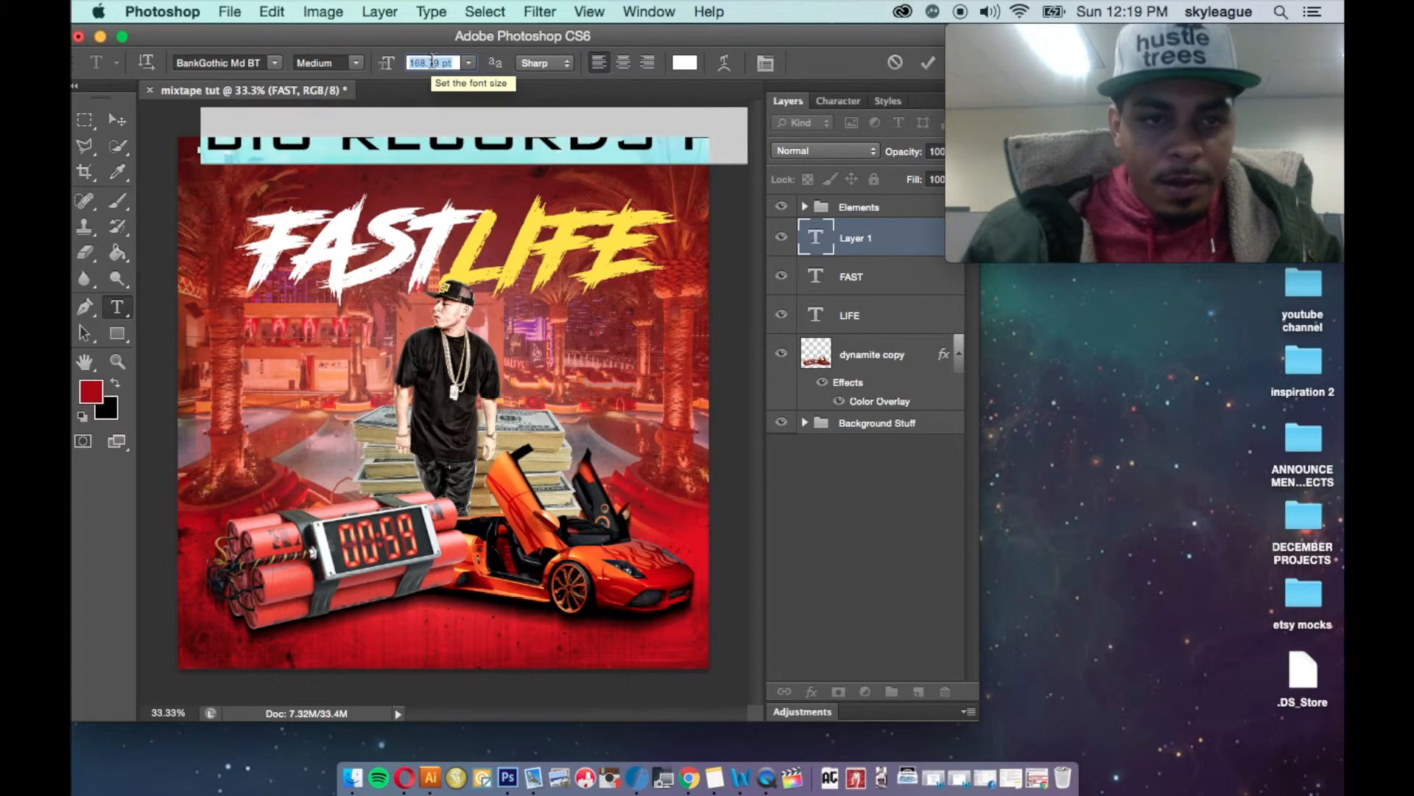
key("shift+Down")
key("shift+Down")
key("shift+Down")
key("shift+Down")
key("shift+Down")
key("shift+Down")
key("shift+Down")
key("shift+Down")
key("shift+Down")
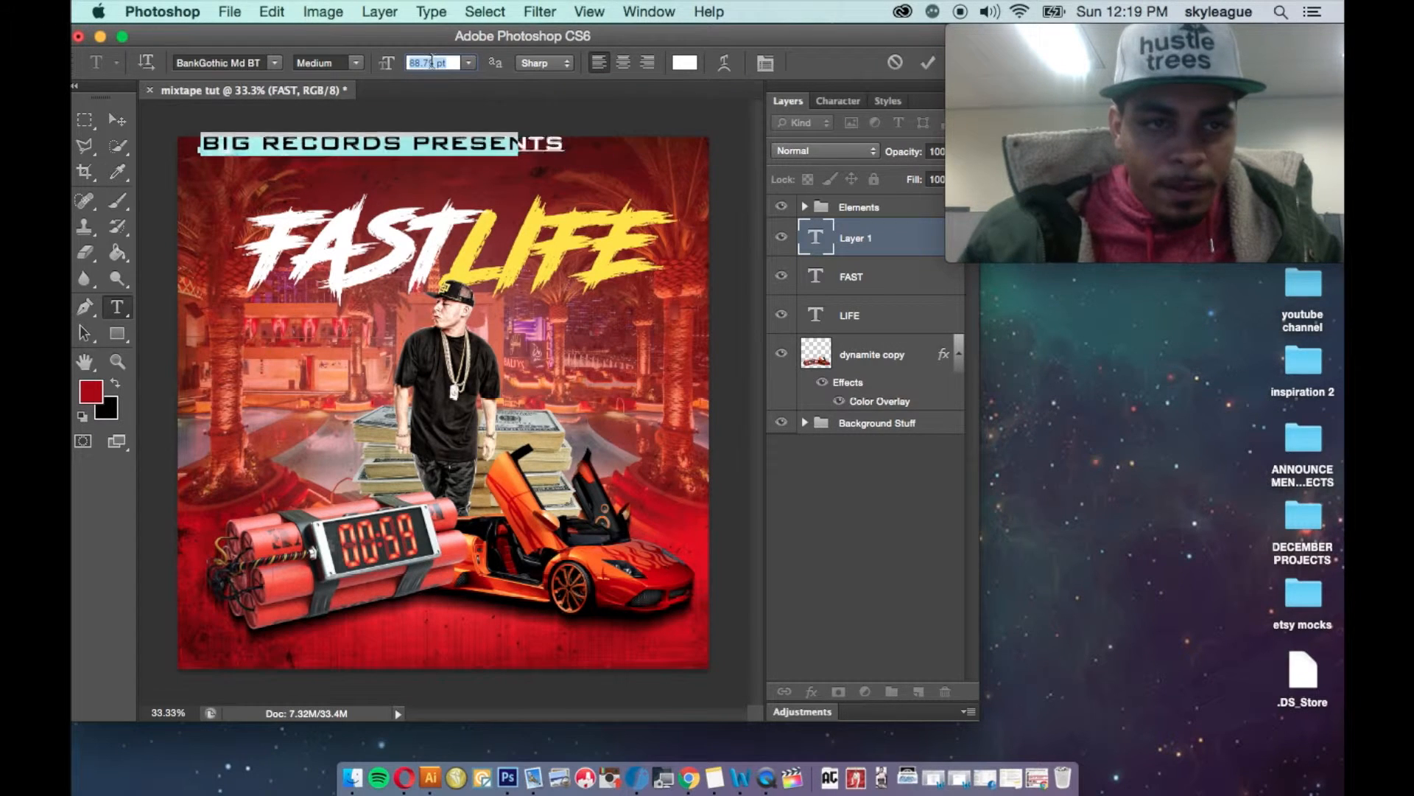
key("shift+Down")
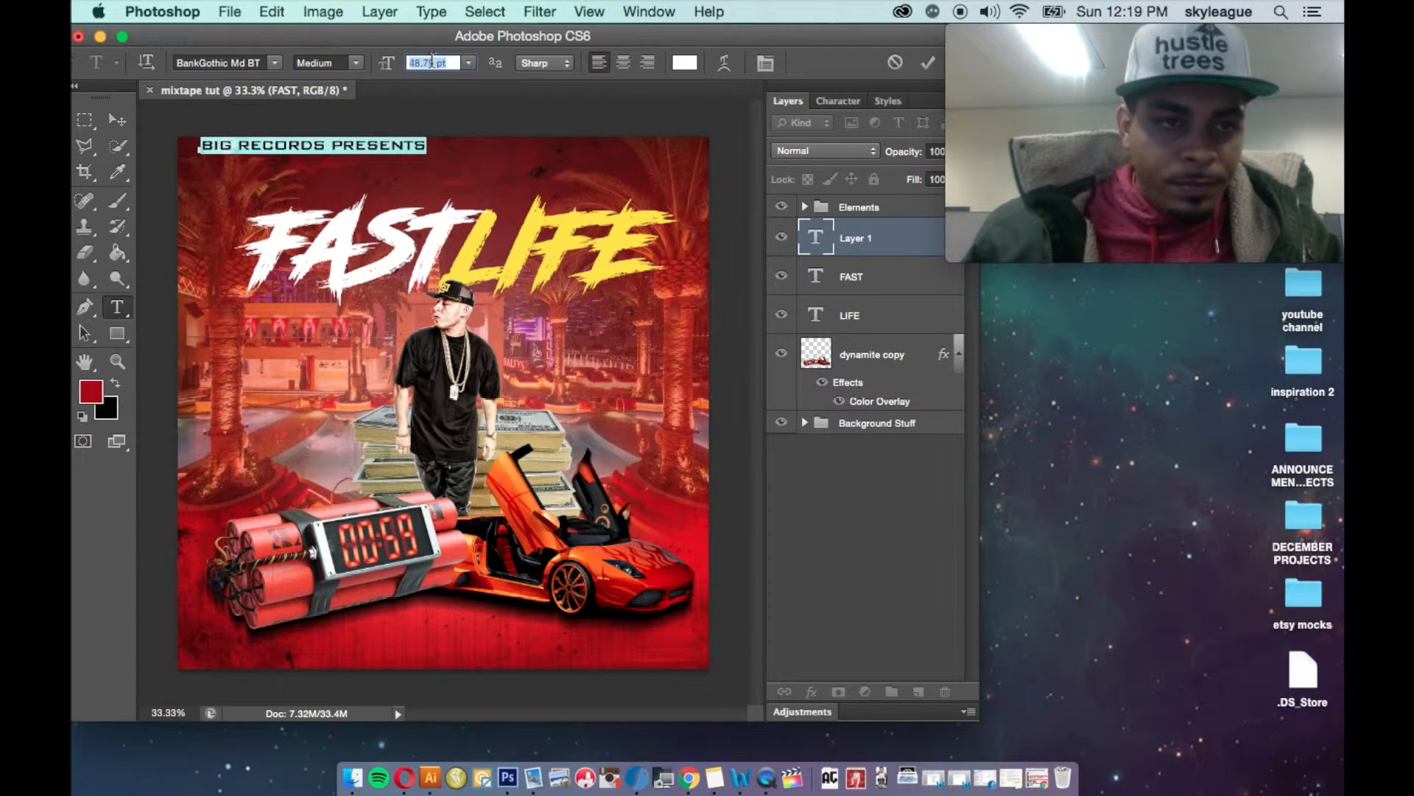
key("Up")
key("Up")
key("Up")
key("Up")
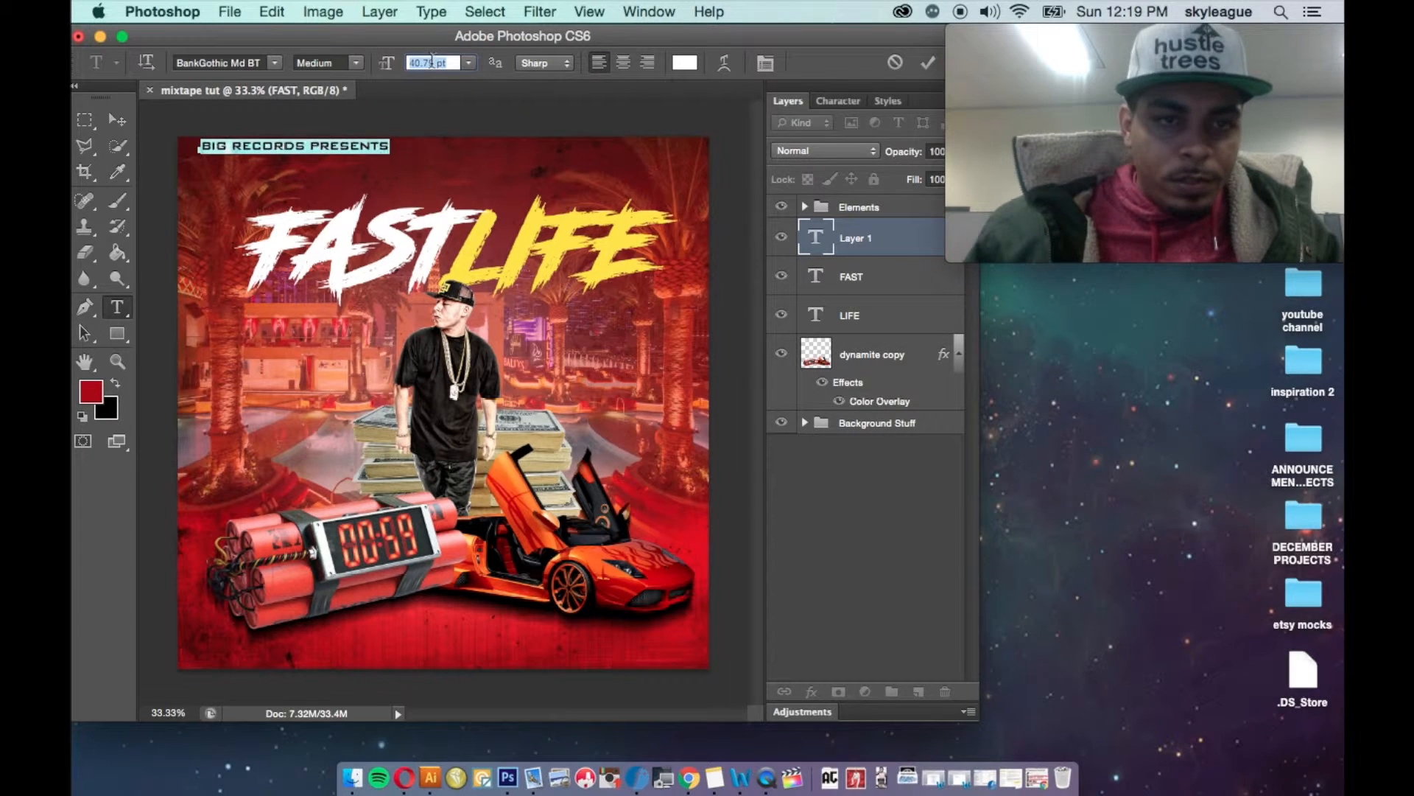
- Spread out the letters of the BIG RECORDS PRESENTS line by setting its tracking to 781
left_click(836, 103)
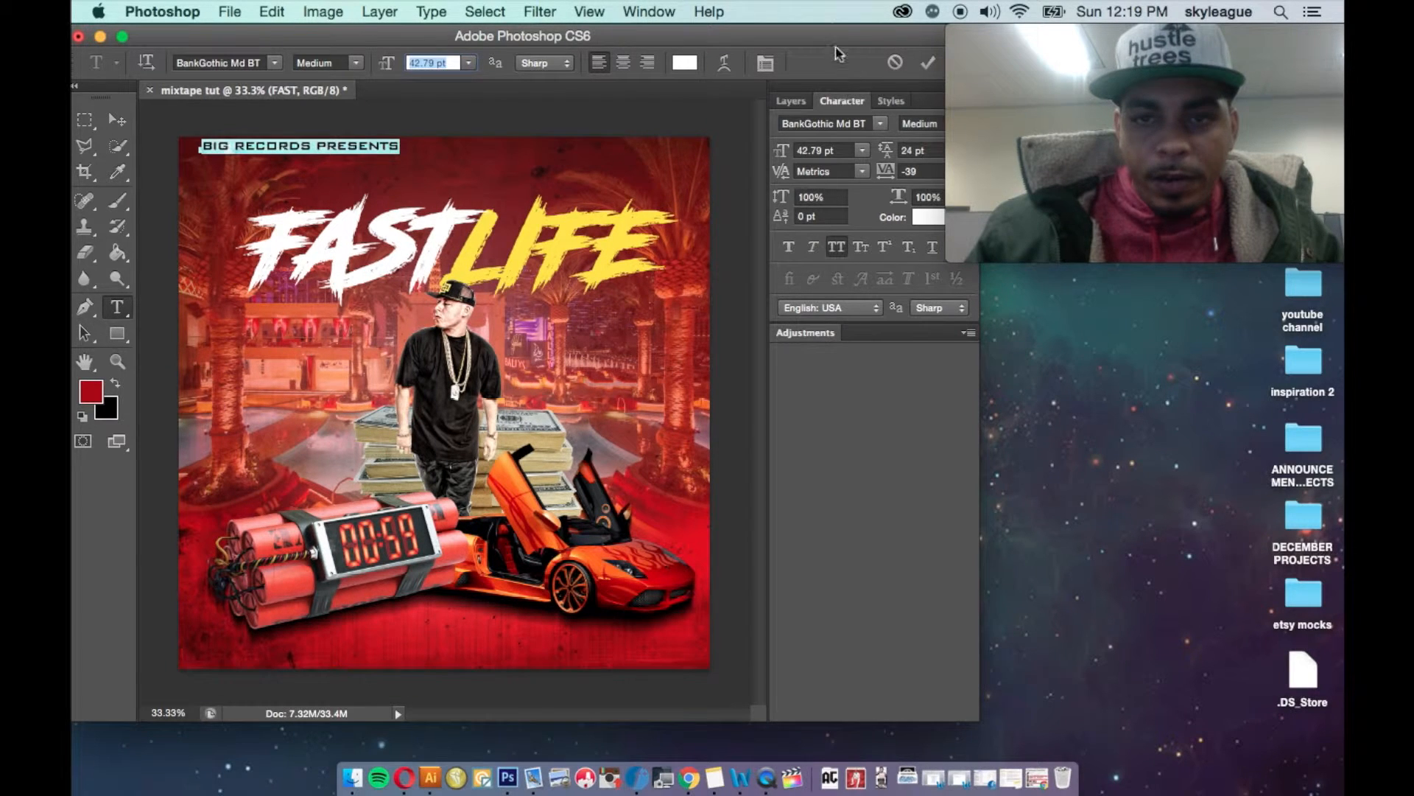
left_click_drag(827, 37, 813, 37)
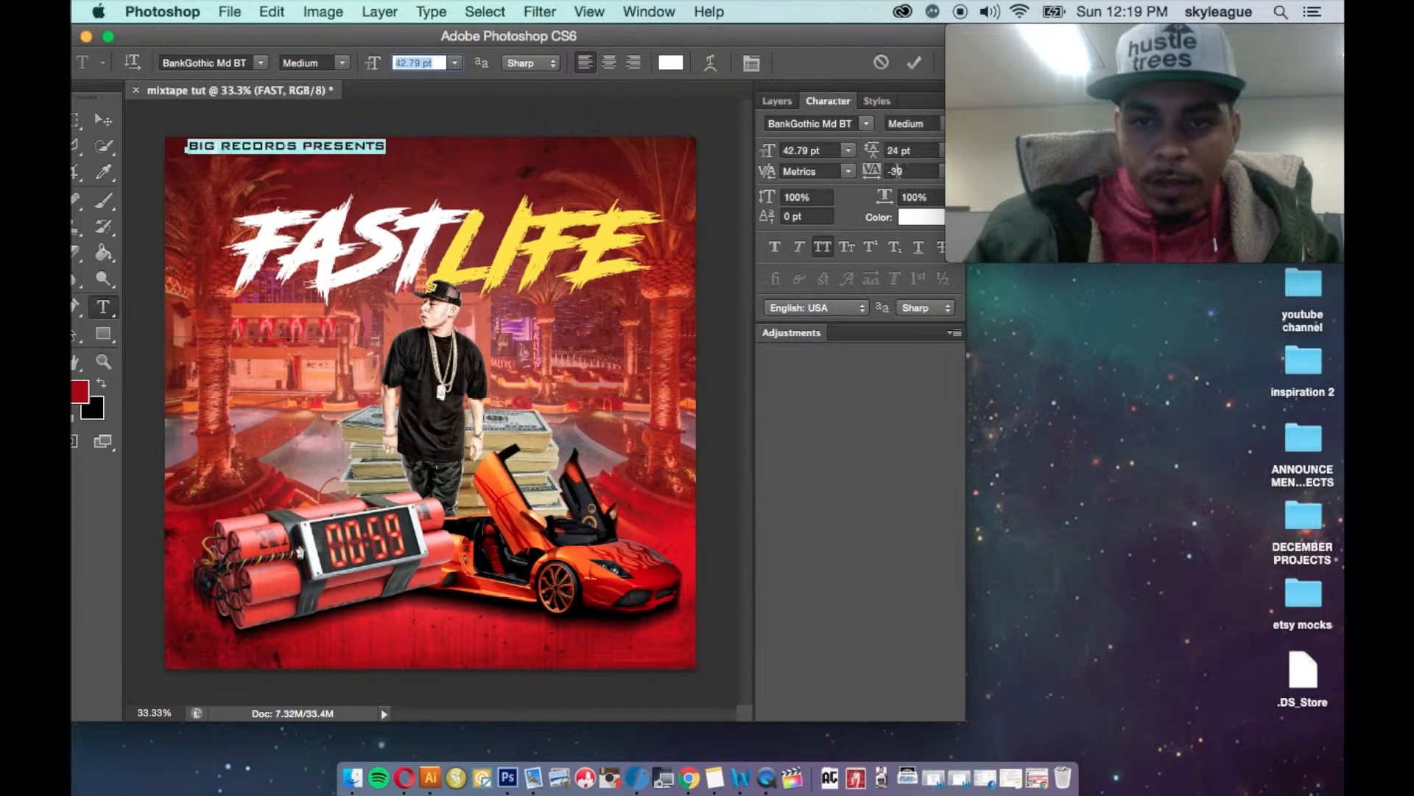
left_click(913, 170)
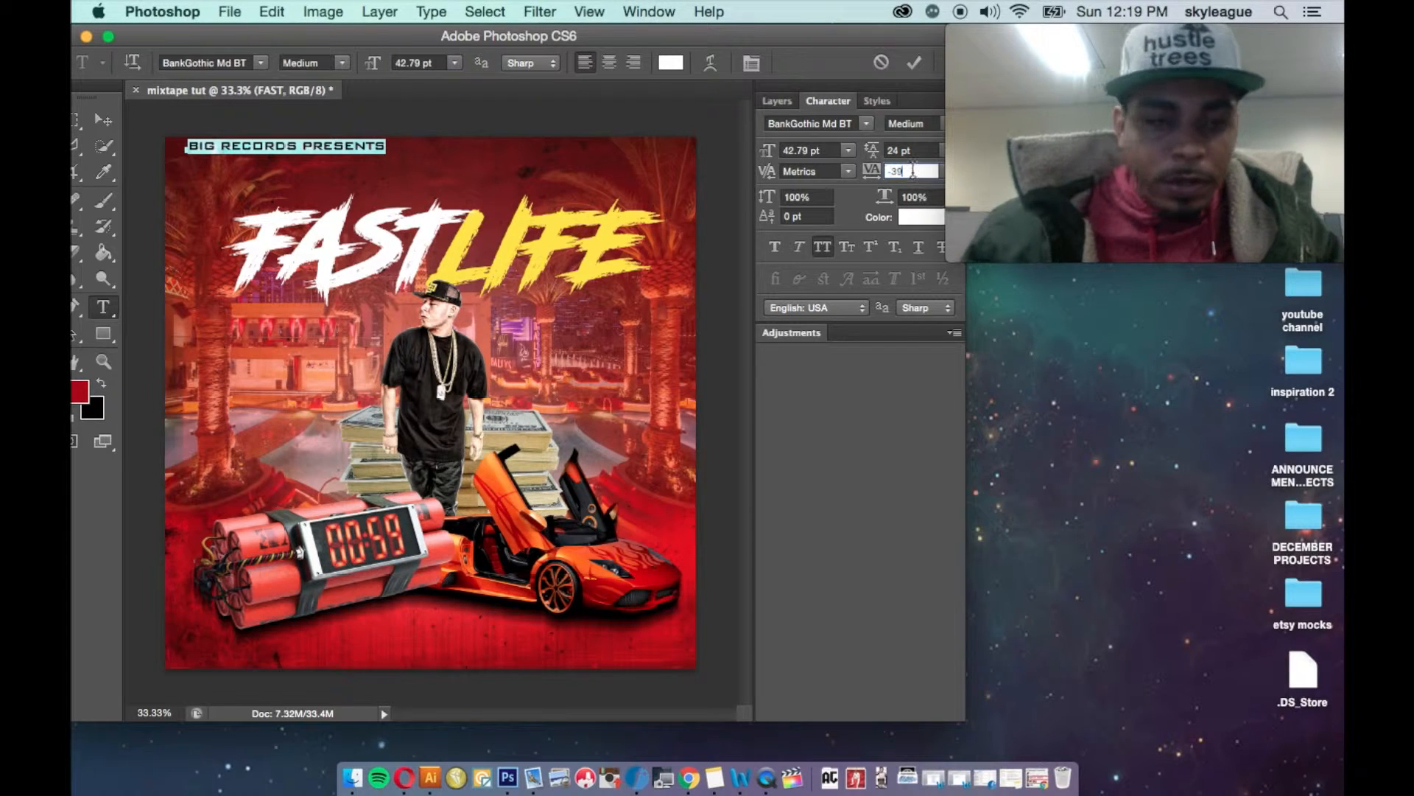
key("shift+Up")
key("shift+Up")
key("shift+Up")
key("shift+Up")
key("shift+Up")
key("shift+Up")
key("shift+Up")
key("shift+Up")
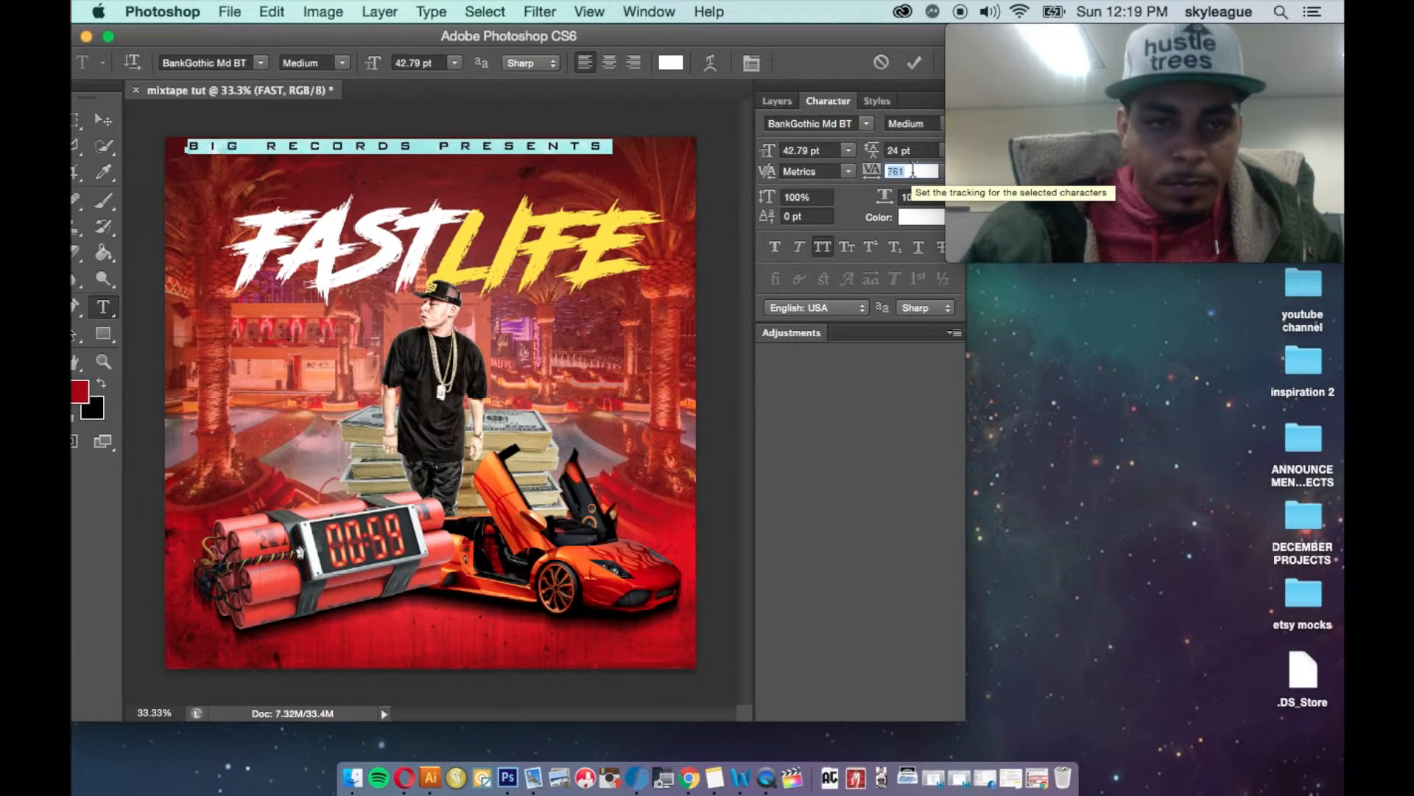
key("Up")
key("Up")
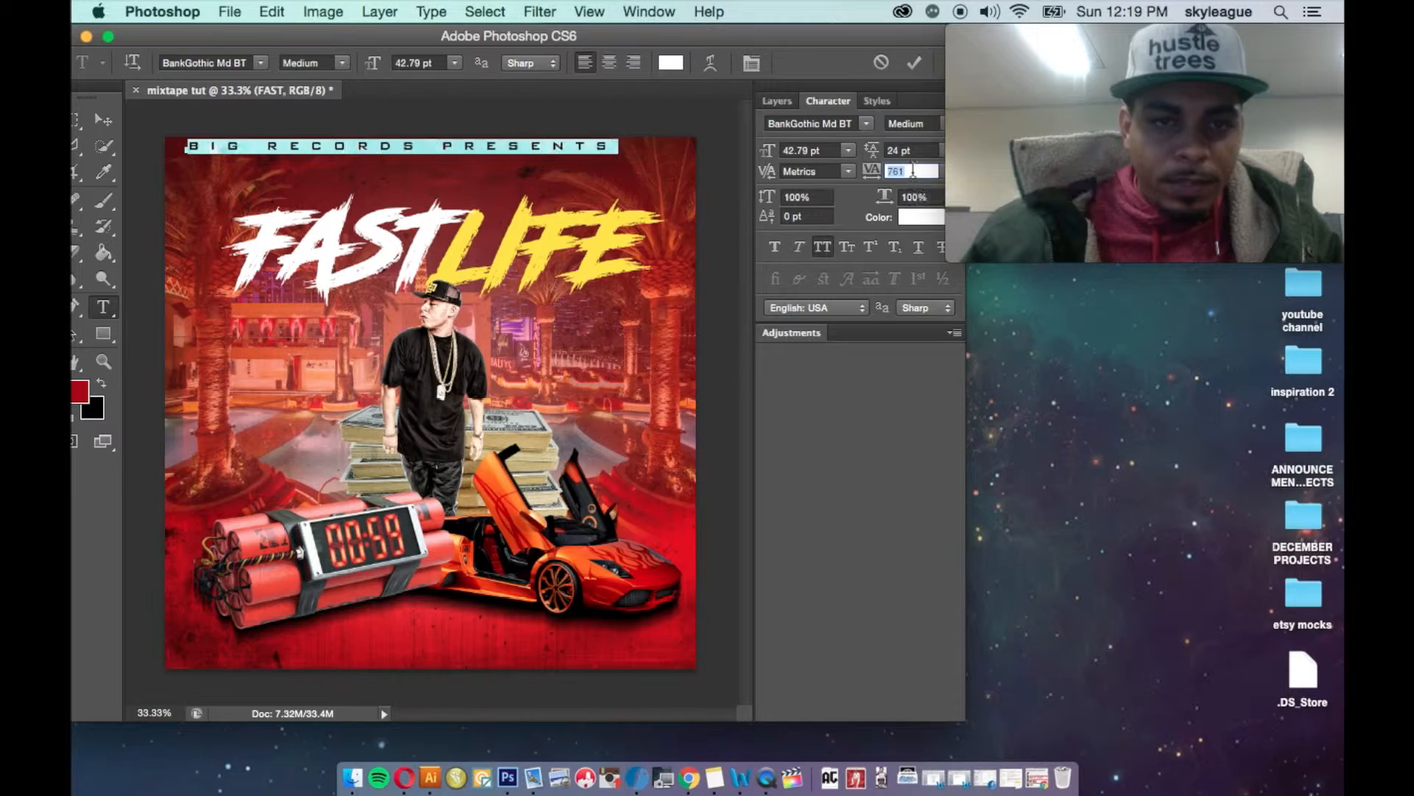
left_click(96, 124)
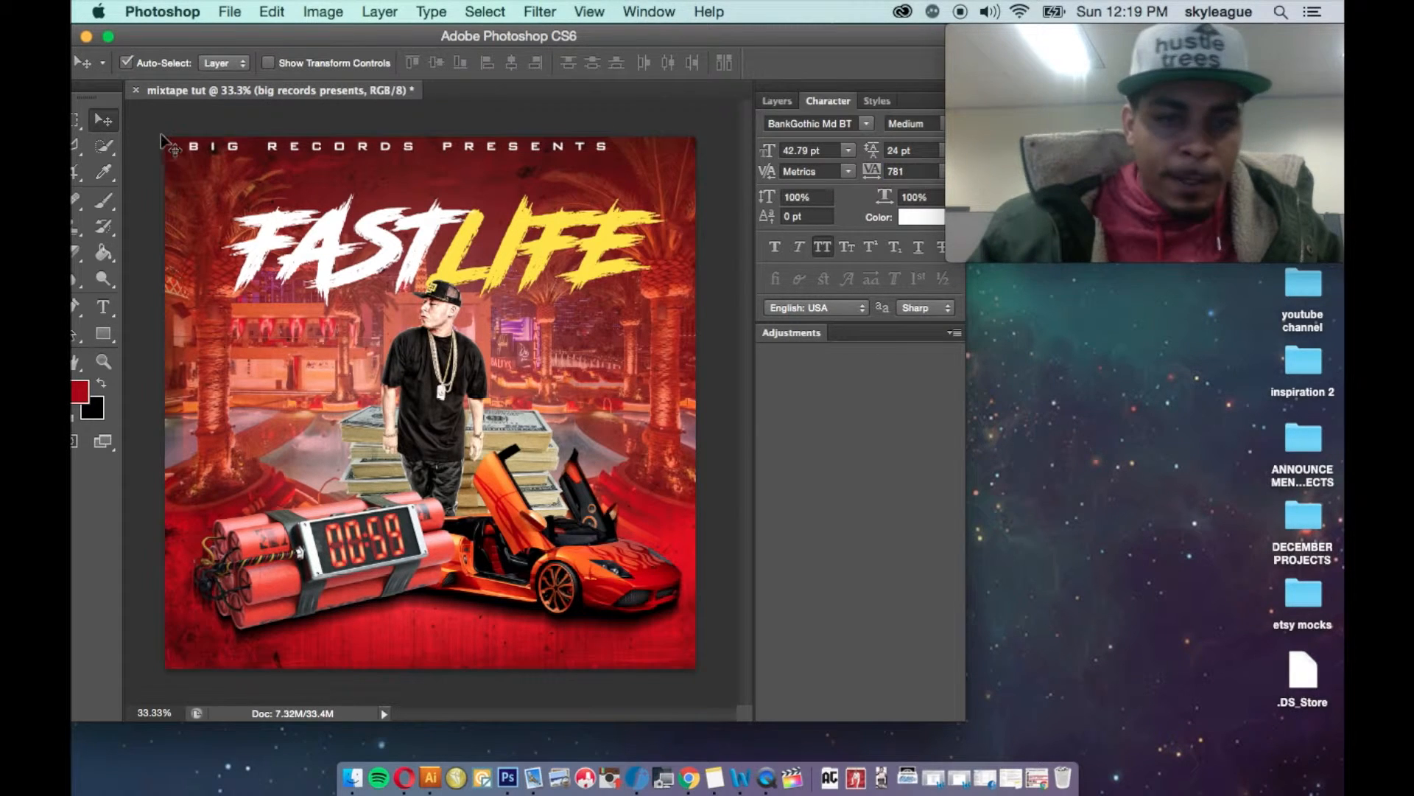
- Free-transform the BIG RECORDS PRESENTS line to sit centred just above the FAST LIFE title, at about X 867 px, Y 141.5 px
key("super+t")
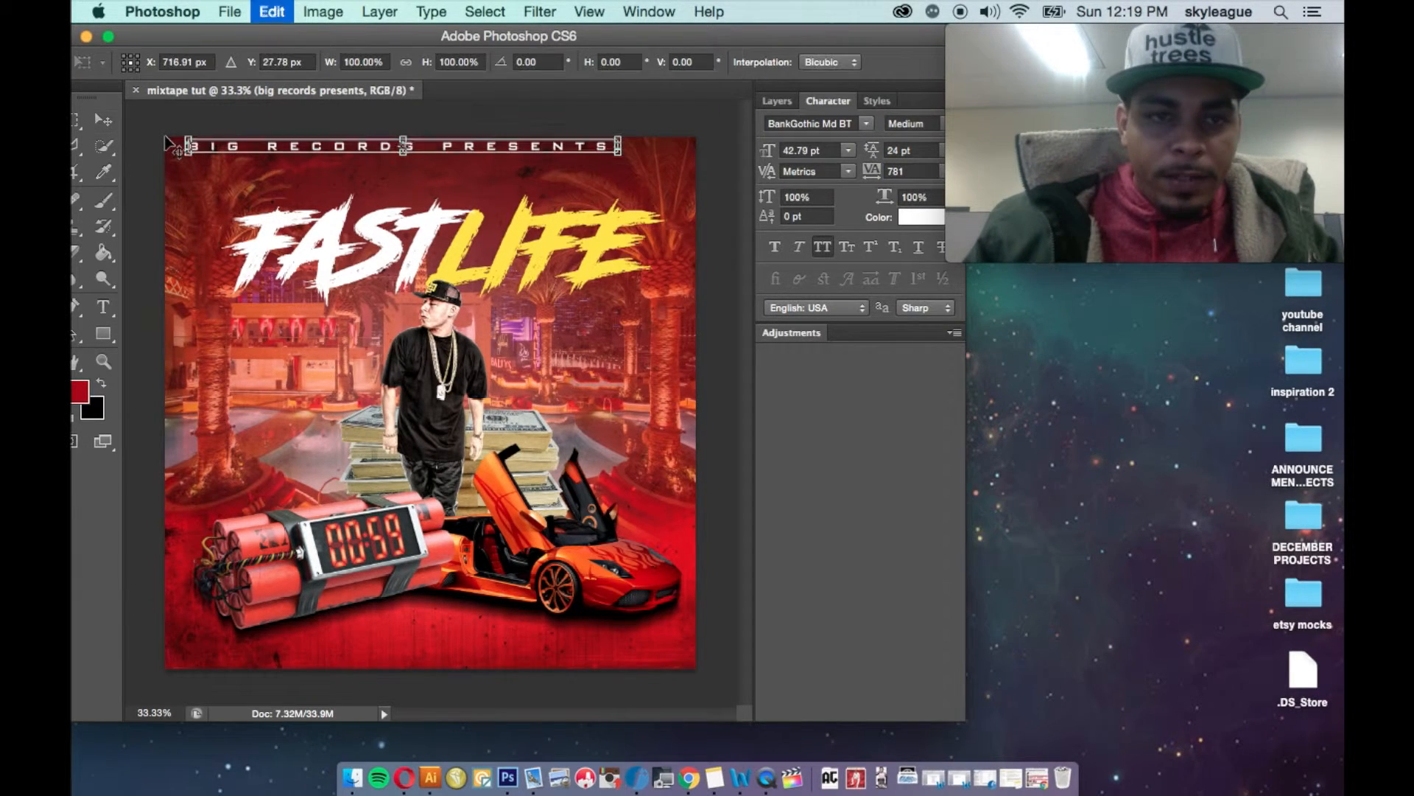
left_click_drag(295, 147, 338, 183)
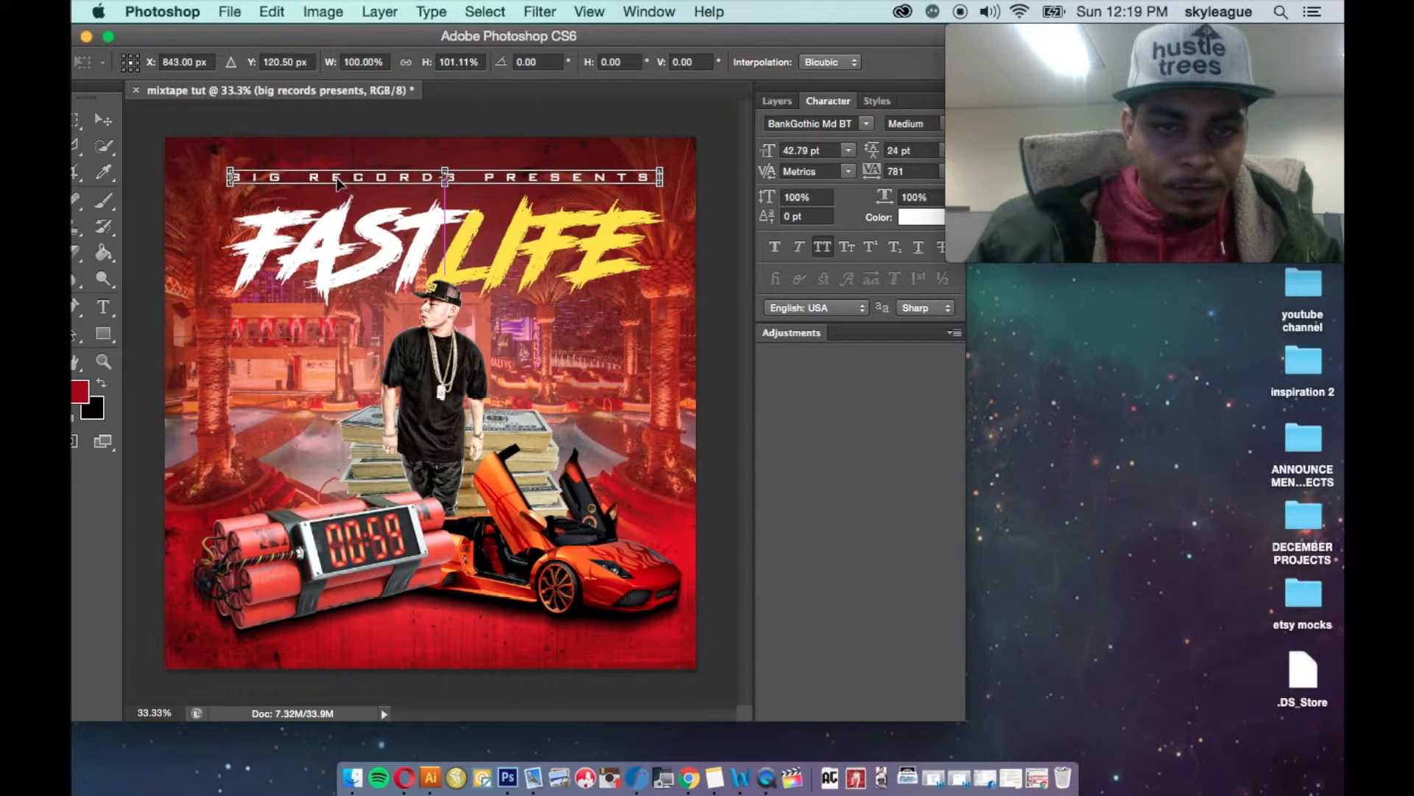
key("Right")
key("Down")
key("Down")
key("Down")
key("Down")
key("Down")
key("Right")
key("Right")
key("Right")
key("Right")
key("Right")
key("Right")
key("Right")
key("Right")
key("Right")
key("Right")
key("Right")
key("Right")
key("Right")
key("Right")
key("Right")
key("Right")
key("Right")
key("Right")
key("Right")
key("Right")
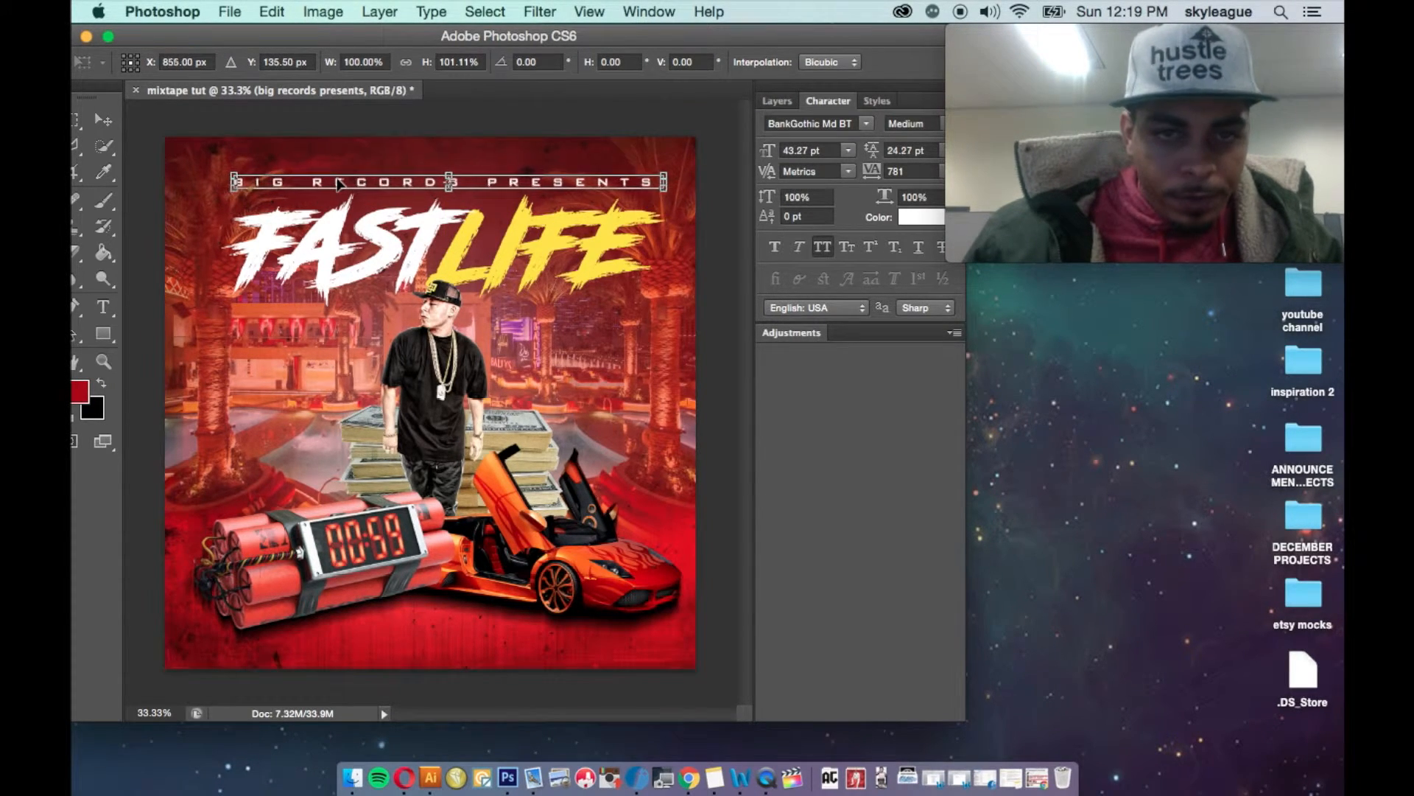
key("Down")
key("Down")
key("Down")
key("Left")
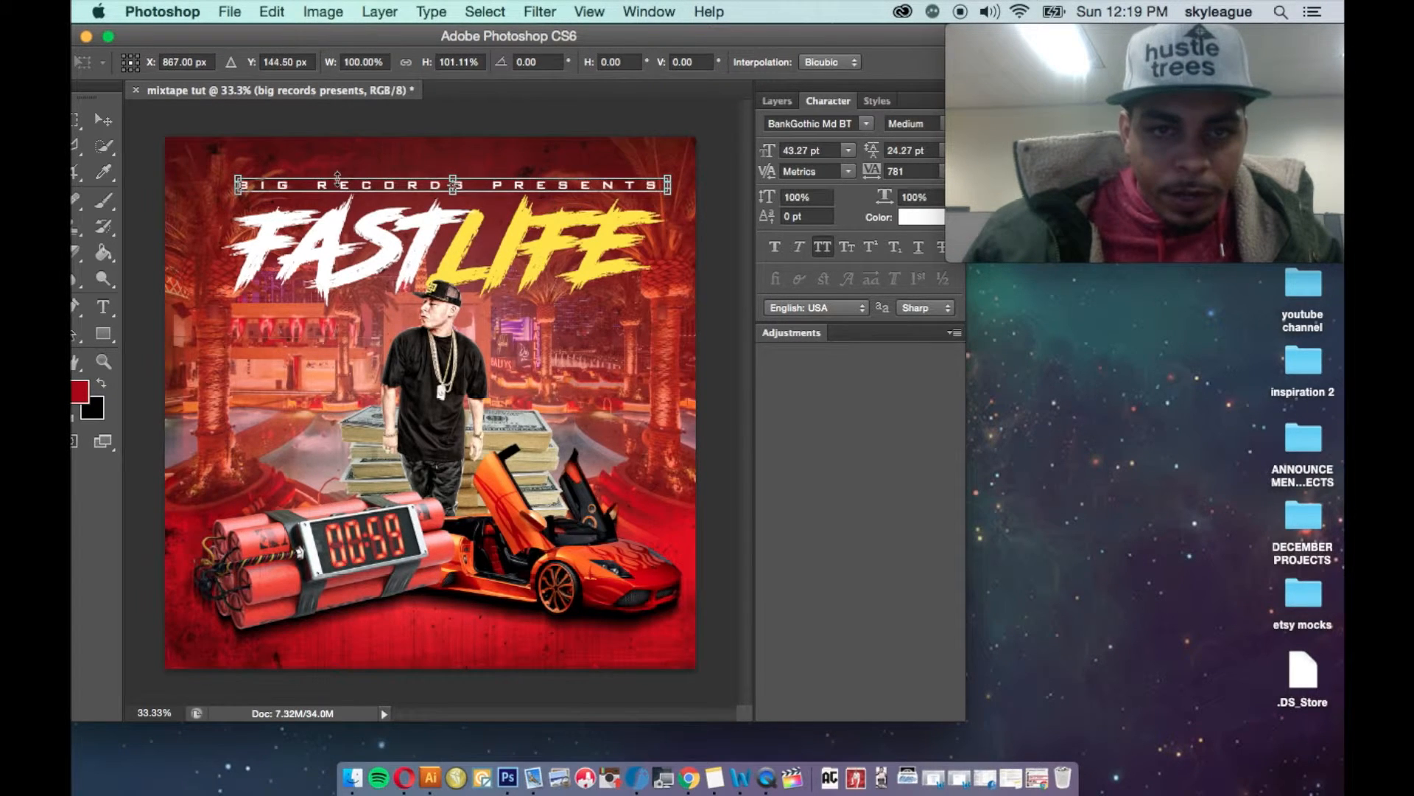
key("Up")
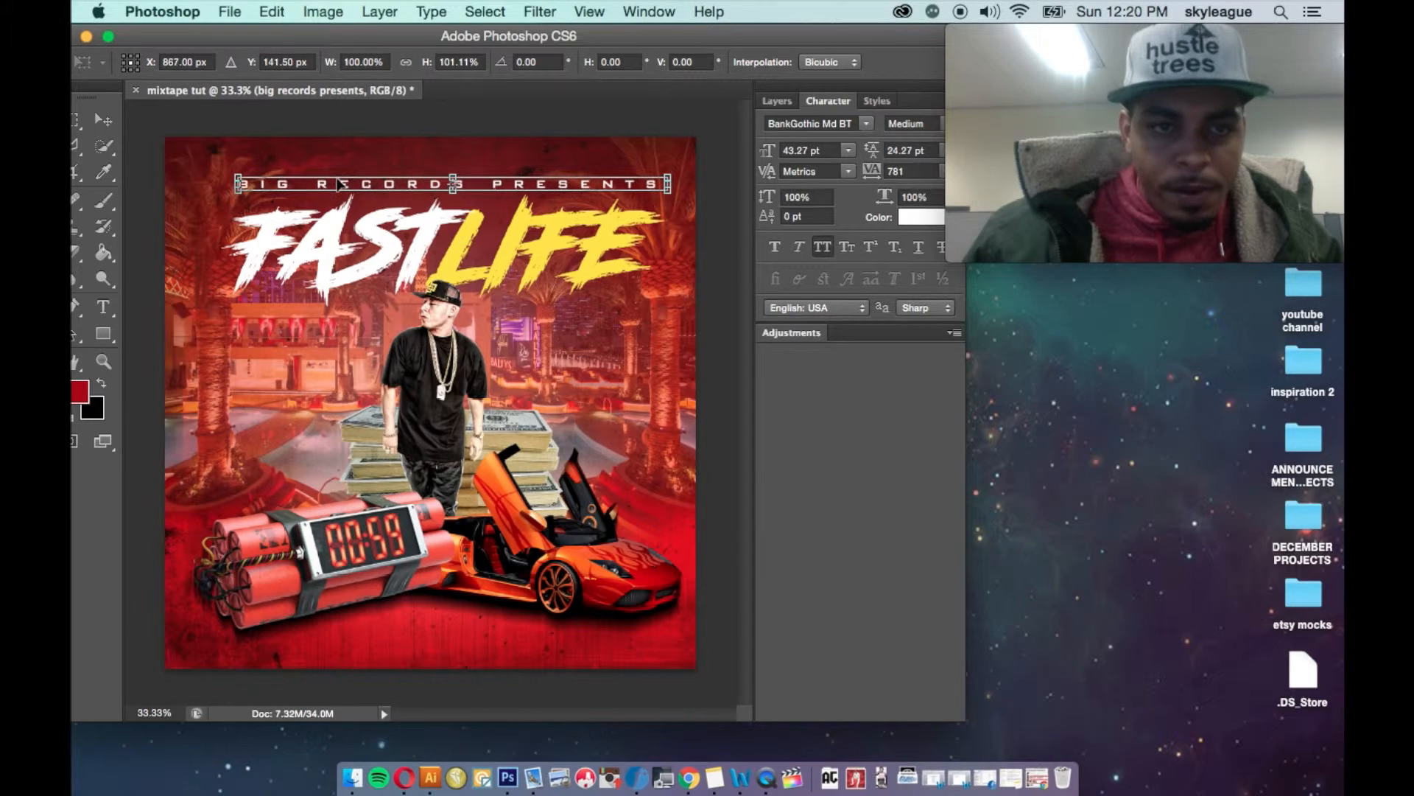
key("Return")
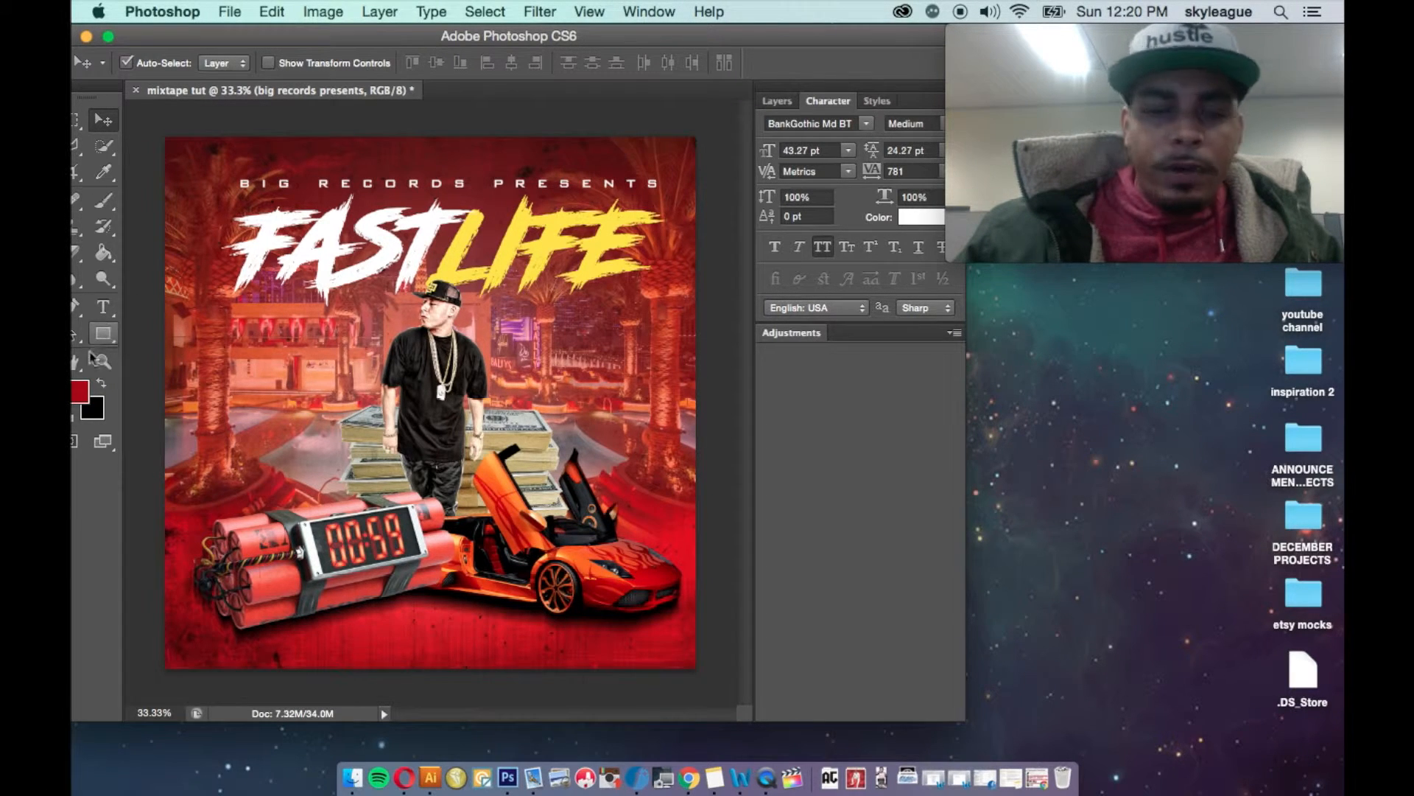
- Draw a thin black (000000) rectangle over the BIG RECORDS PRESENTS line, spanning its full width and slightly taller than the letters
left_click(80, 389)
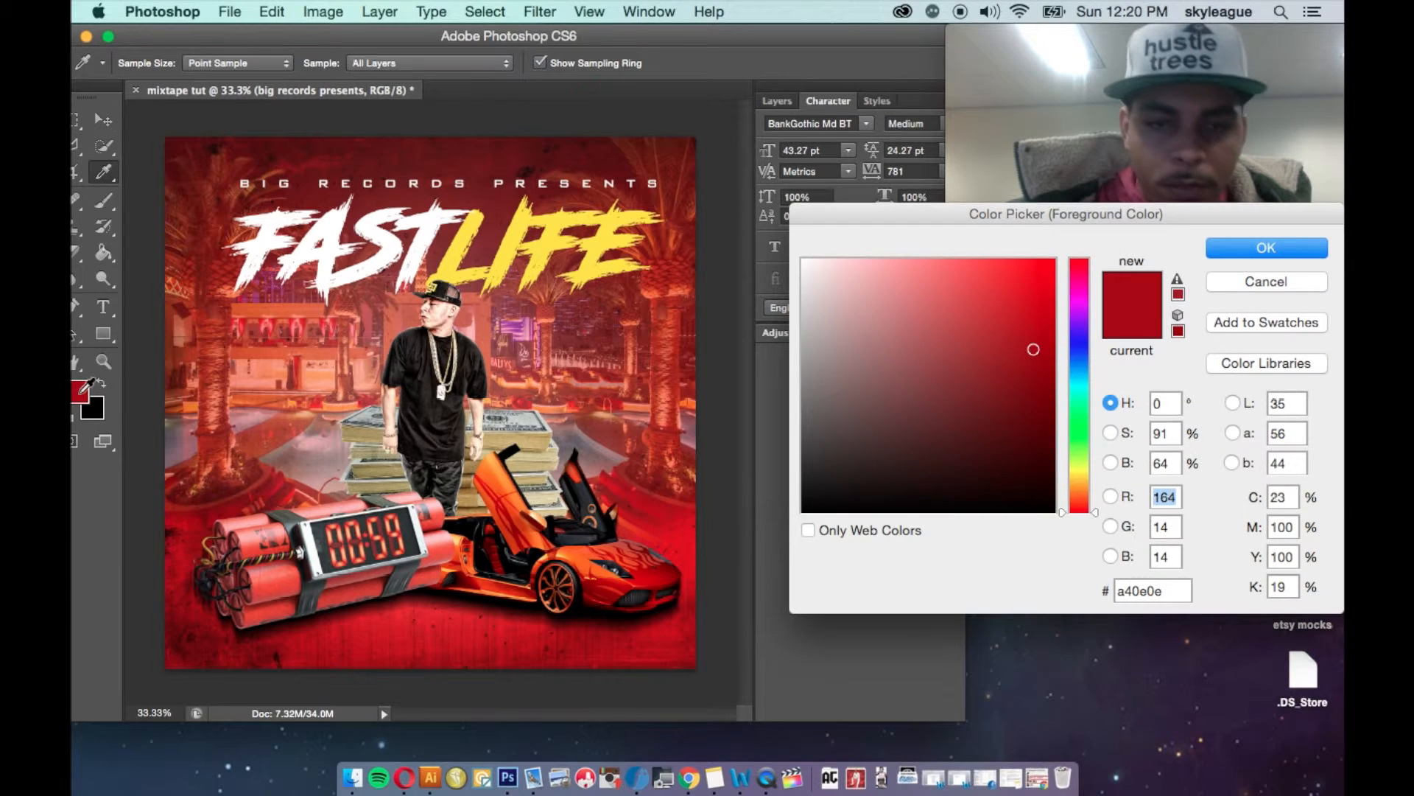
left_click_drag(839, 416, 784, 546)
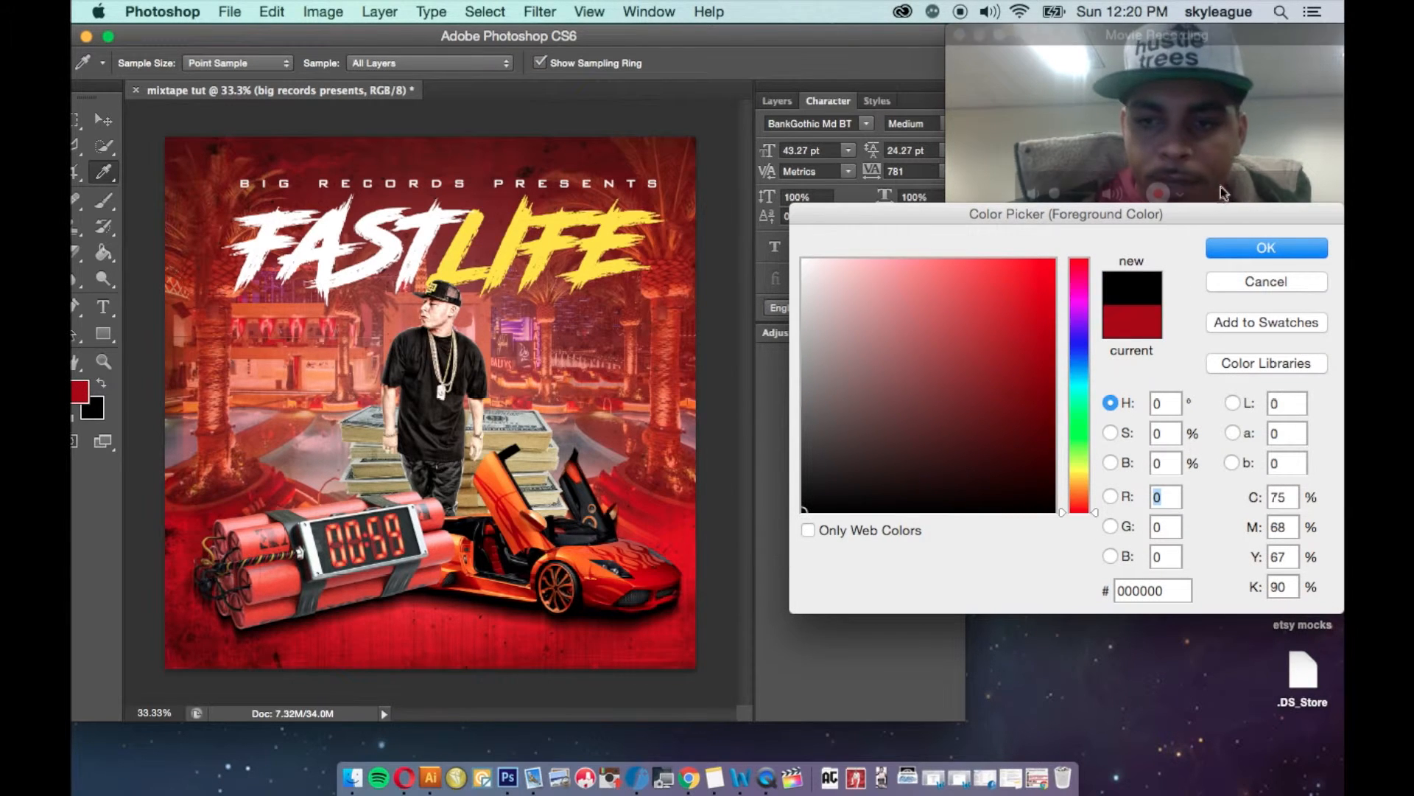
left_click(1230, 250)
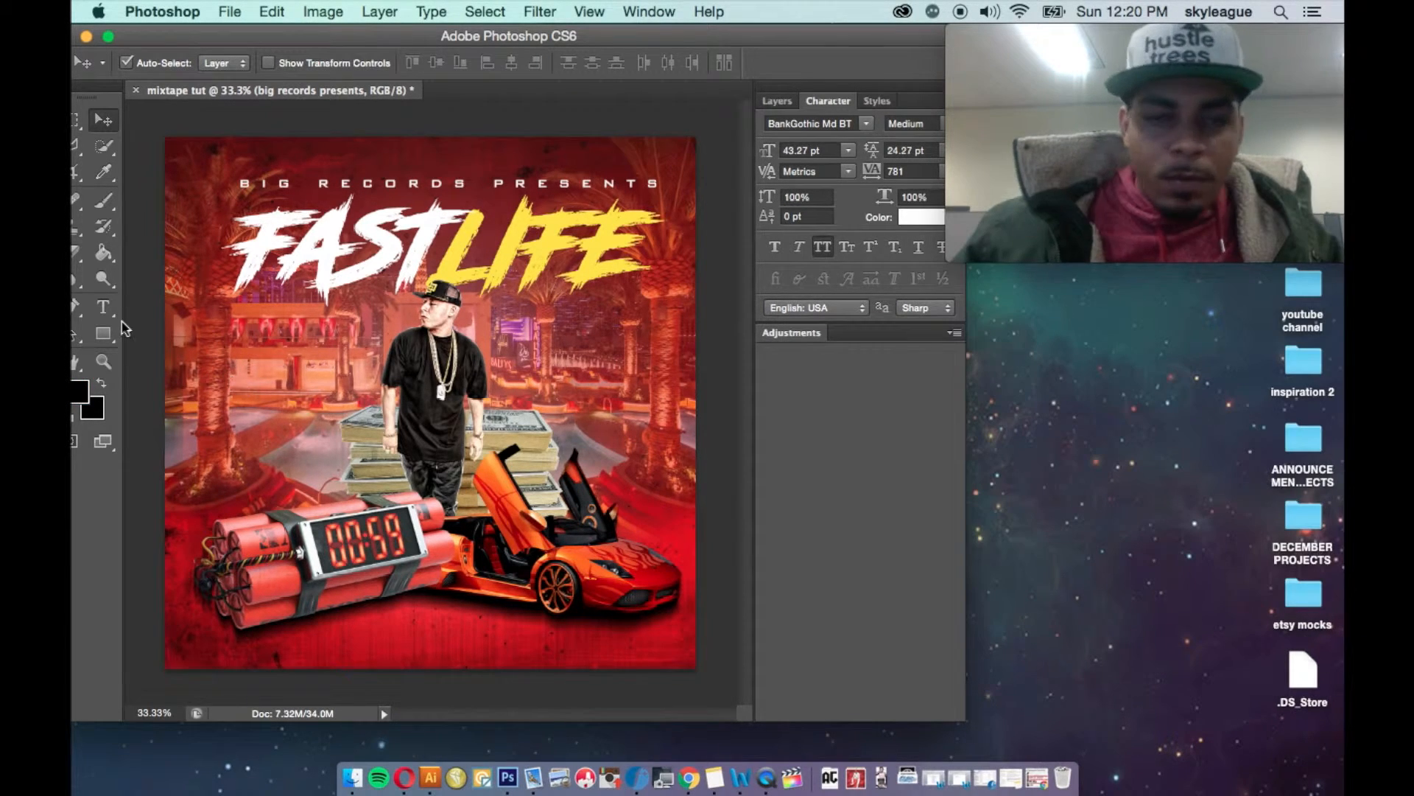
left_click(103, 336)
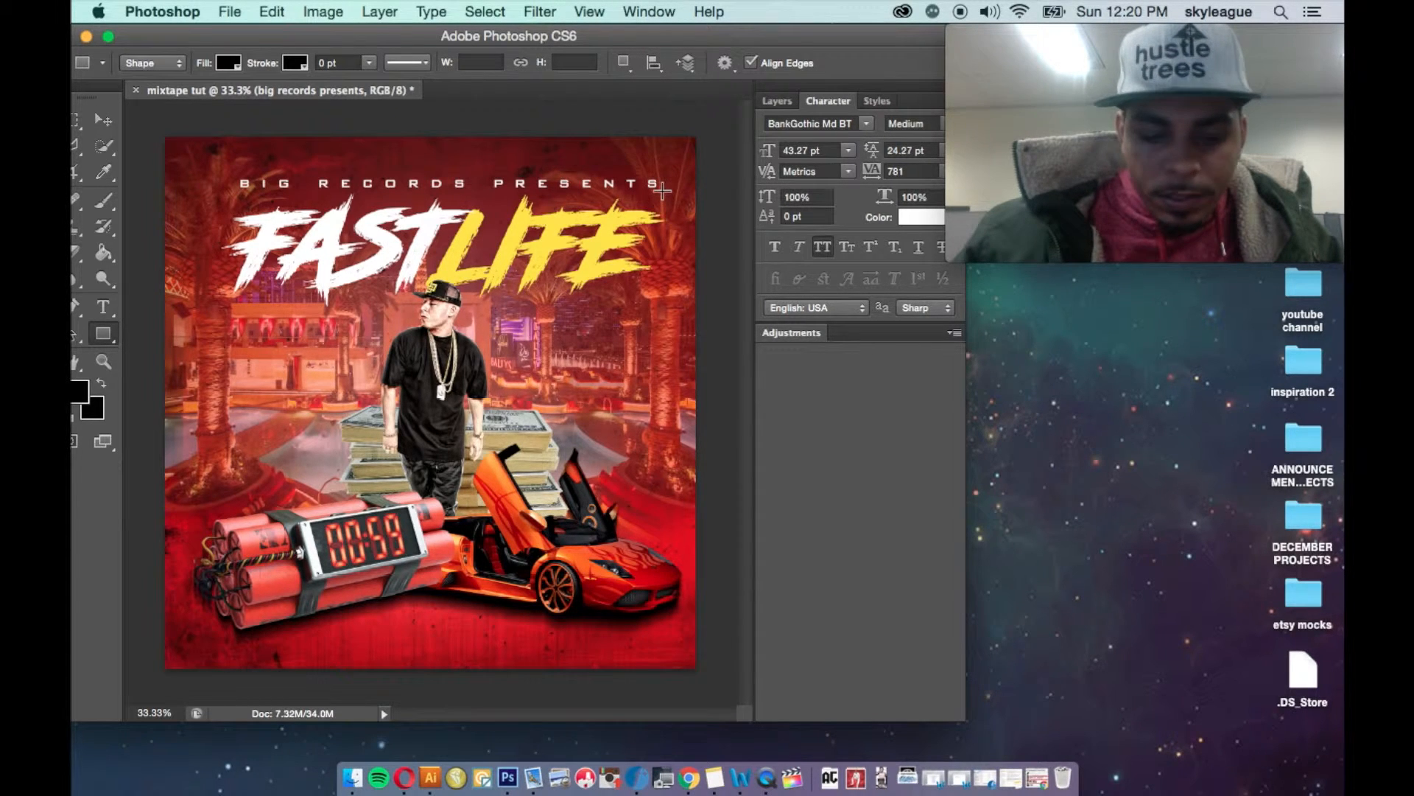
scroll(662, 191, "up", 3)
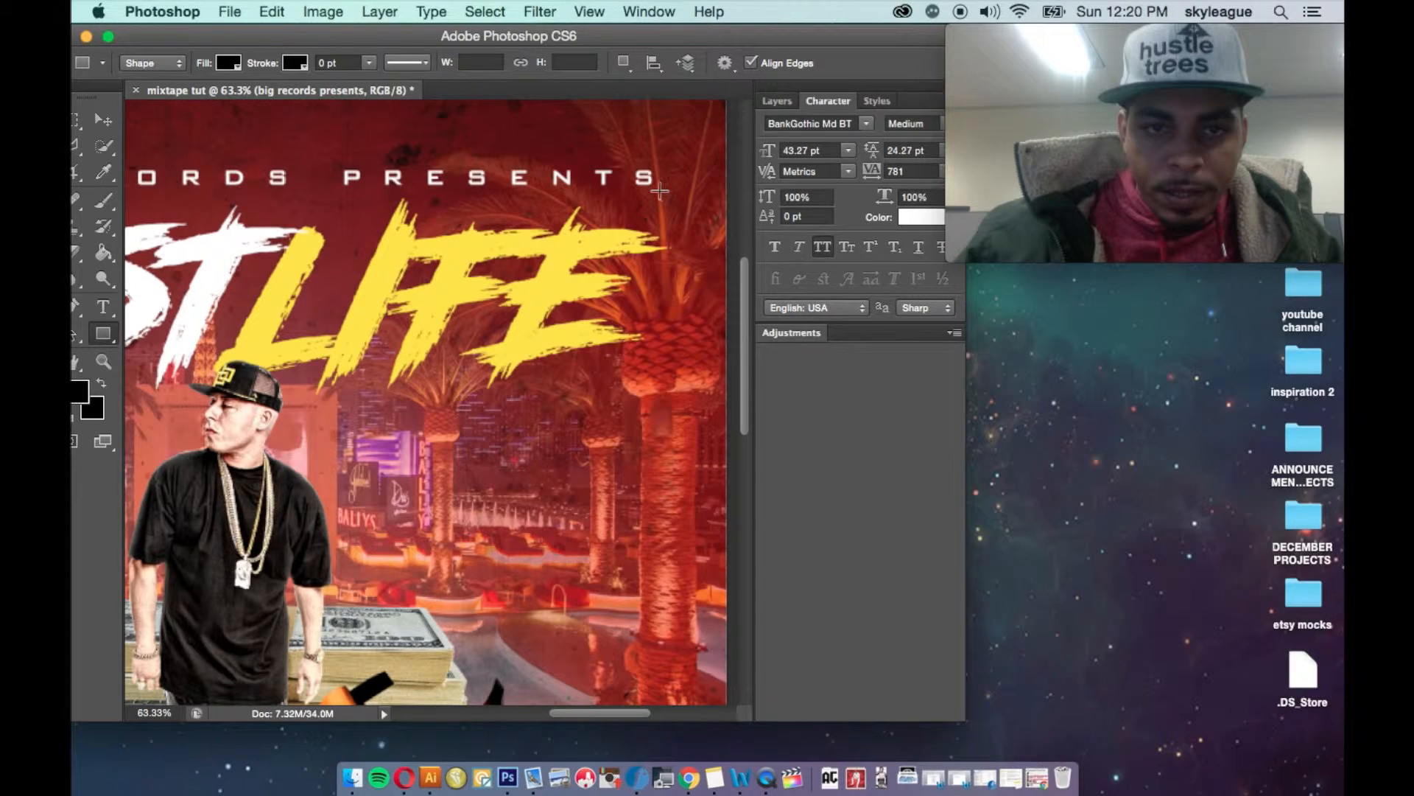
left_click_drag(661, 191, 210, 165)
left_click(105, 121)
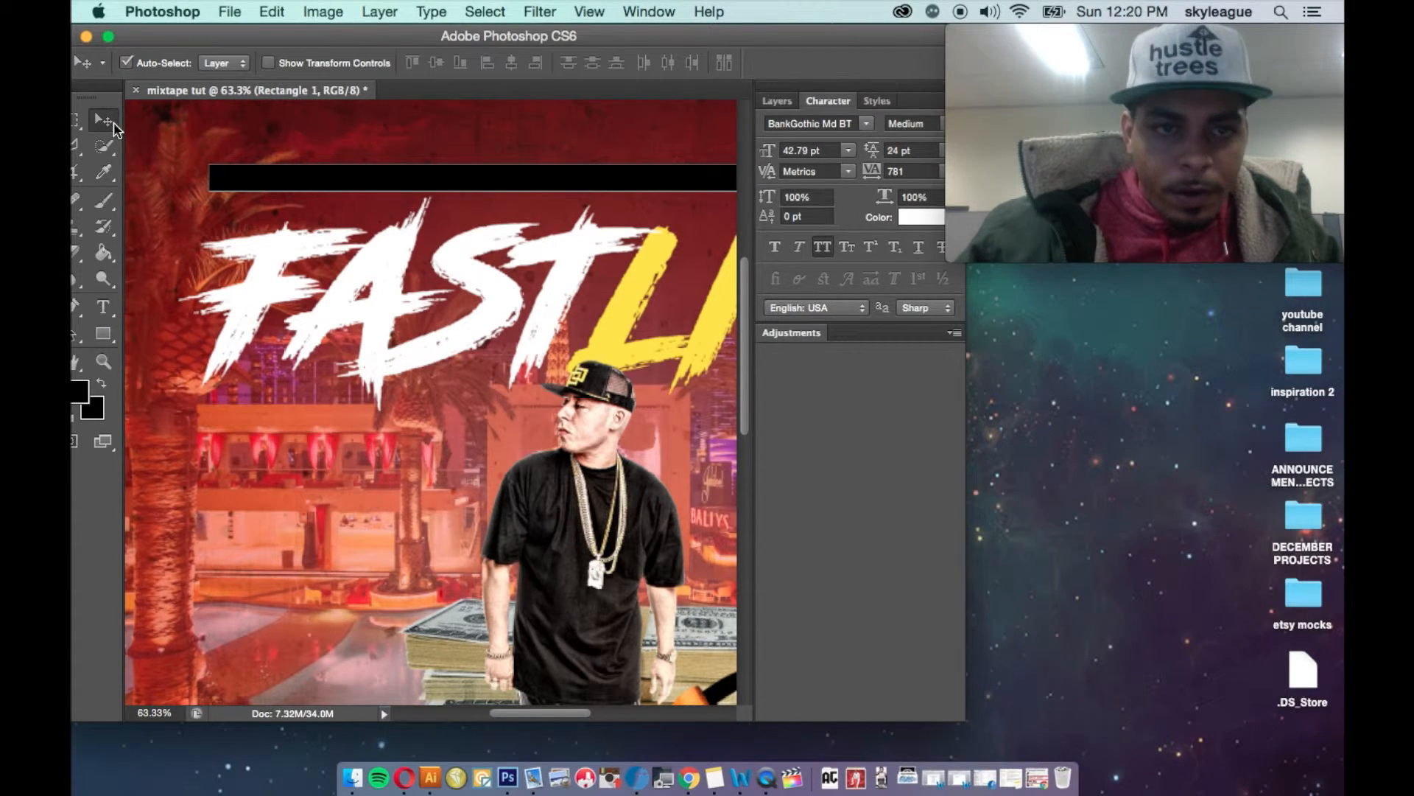
- Move the Rectangle 1 layer directly beneath the "big records presents" text layer and check the bar behind the text
left_click(778, 101)
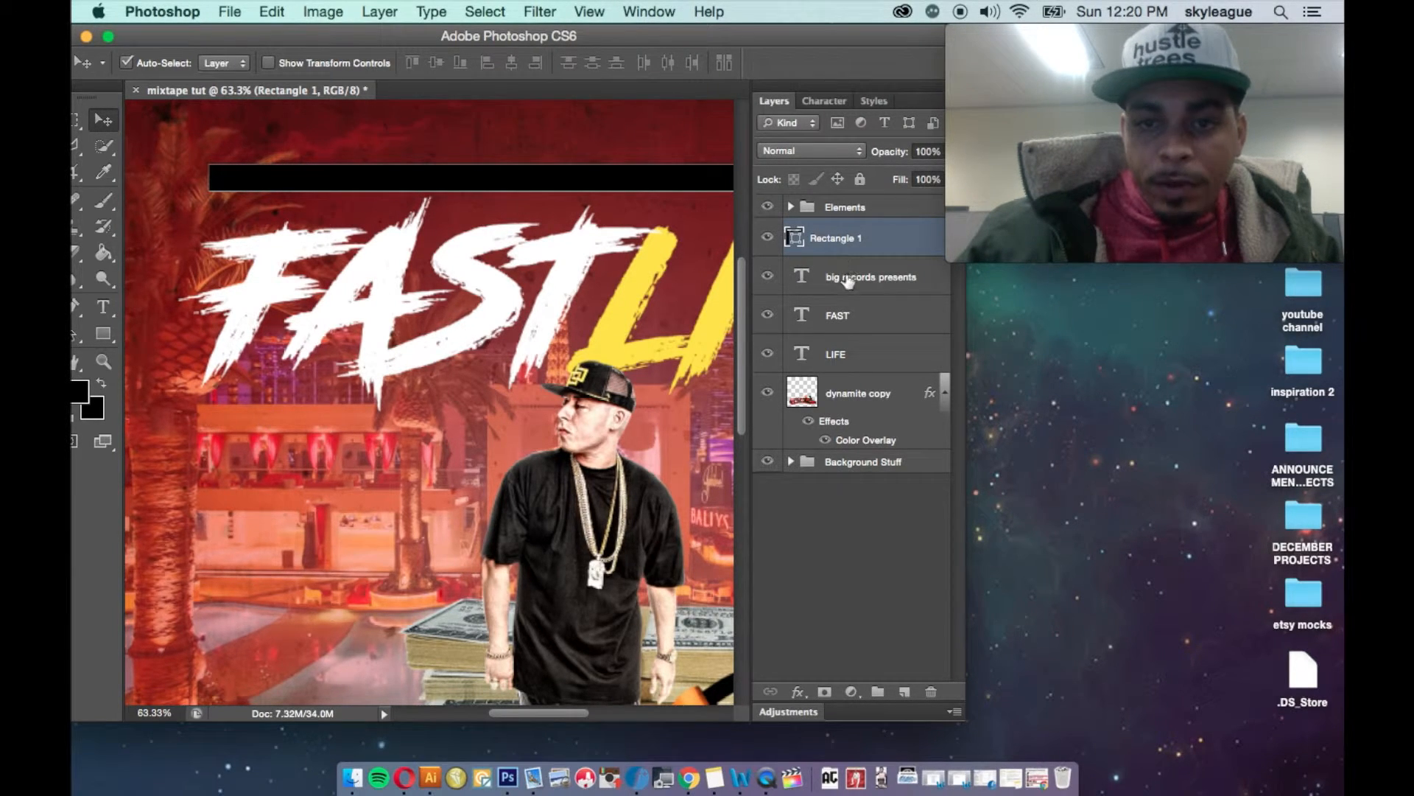
left_click_drag(839, 245, 838, 298)
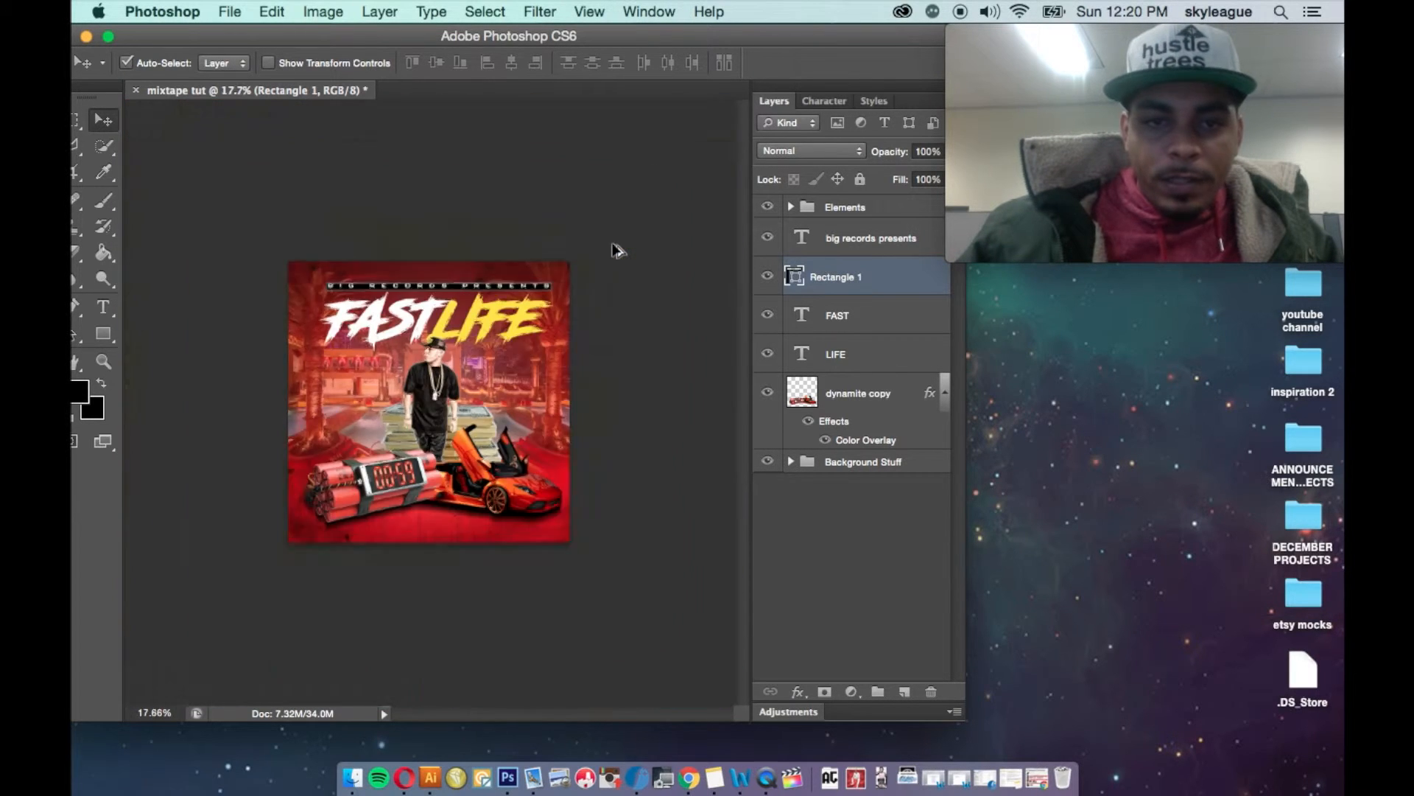
scroll(615, 252, "down", 3)
scroll(615, 252, "up", 3)
scroll(615, 252, "left", 4)
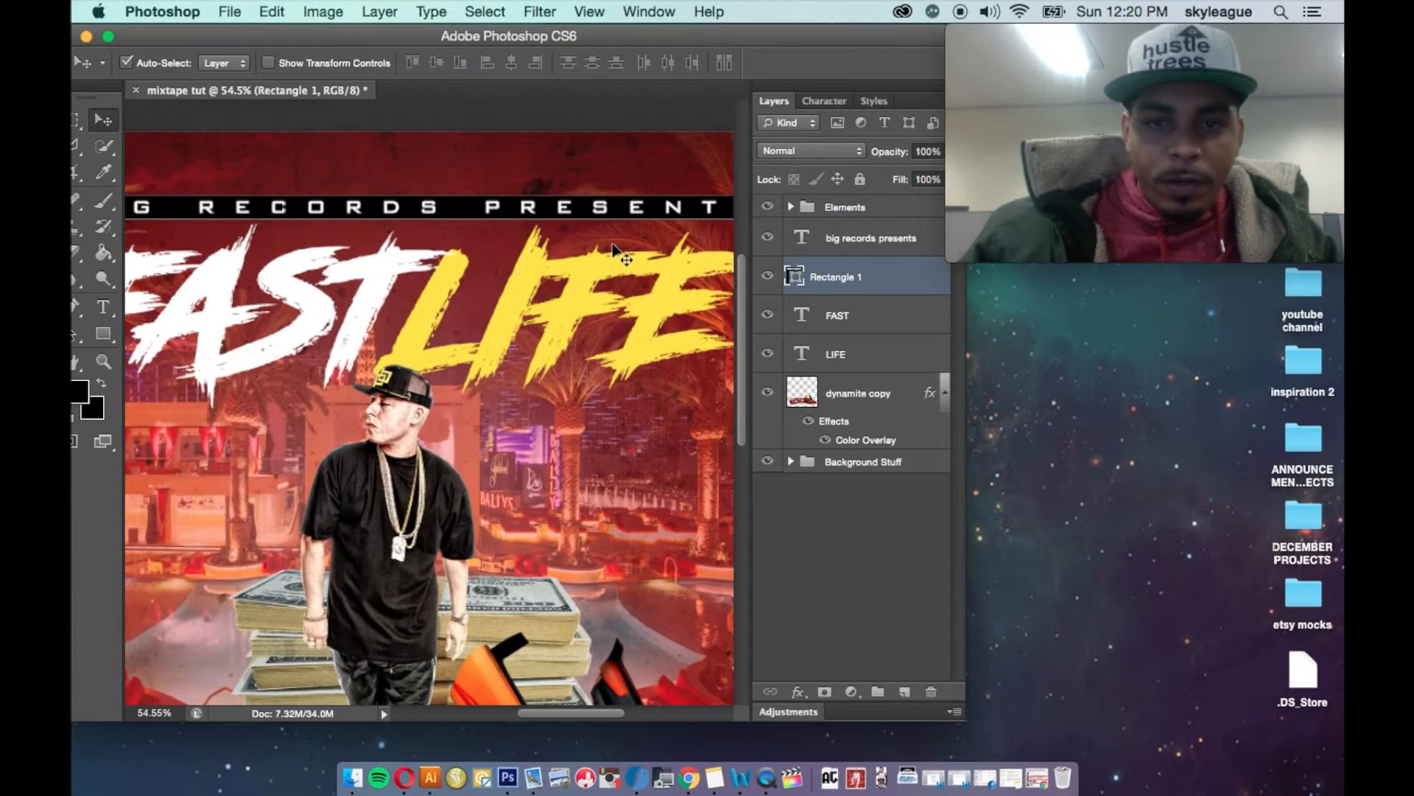
scroll(615, 252, "left", 1)
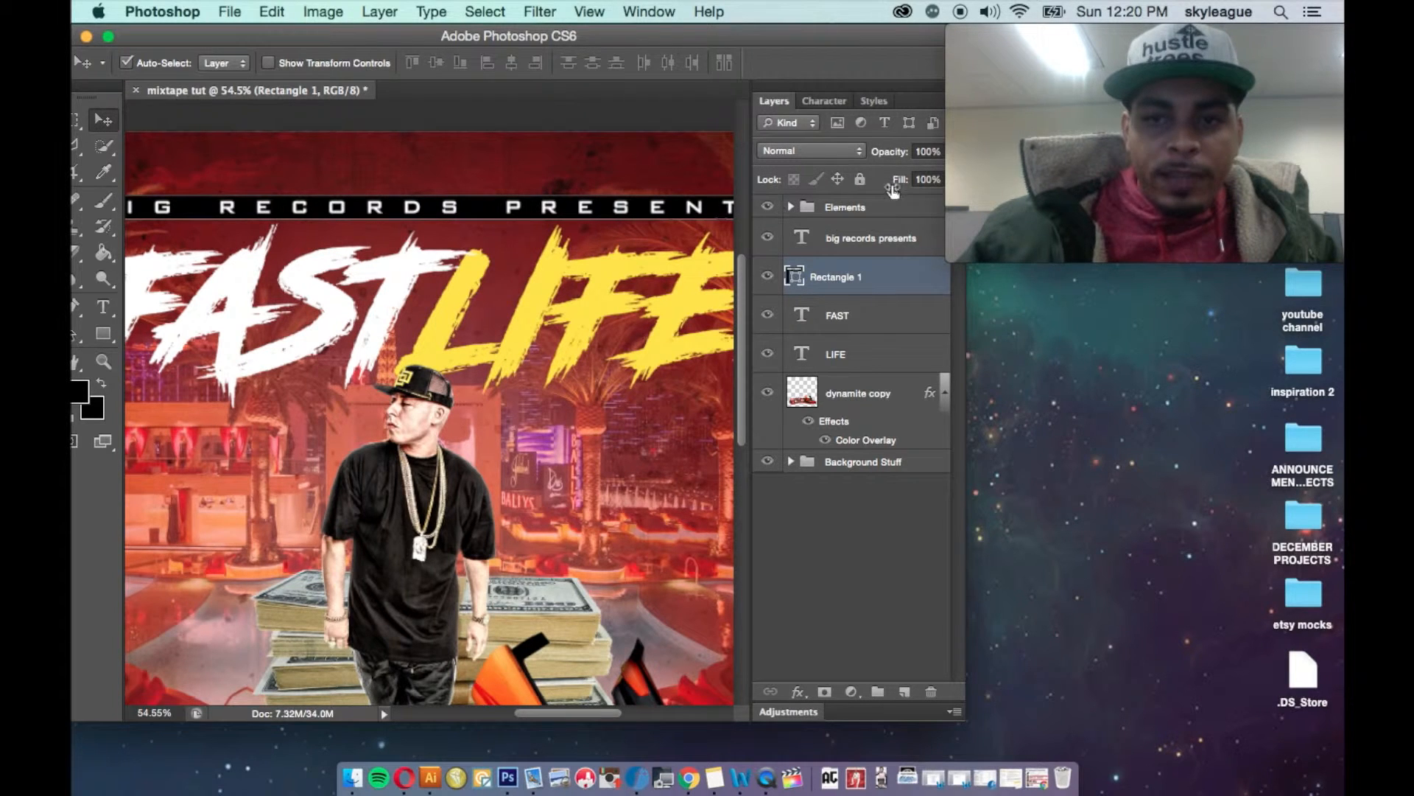
- Lower the opacity of the black bar behind the BIG RECORDS PRESENTS text to 51%
left_click(923, 153)
type("90")
key("Return")
type("80")
key("Return")
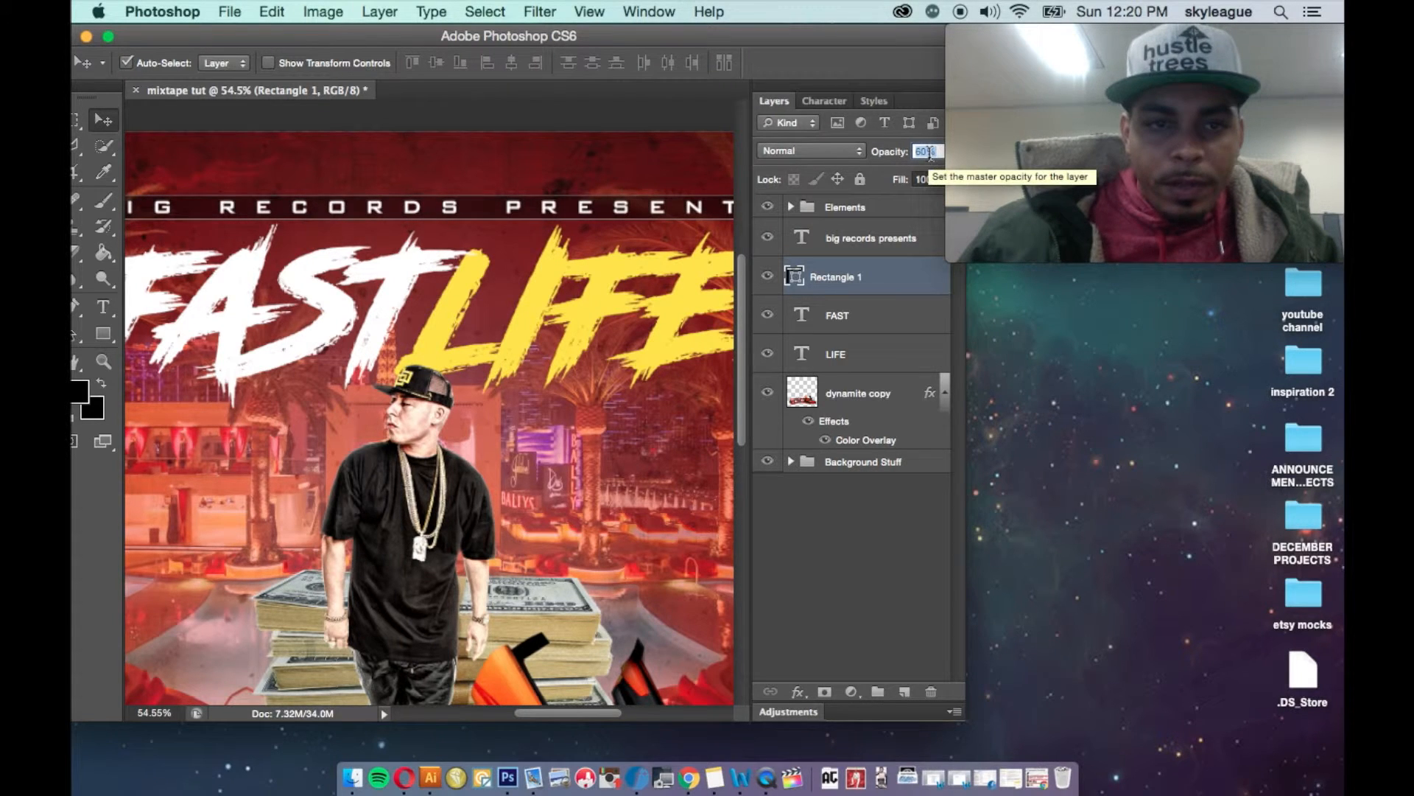
key("Up")
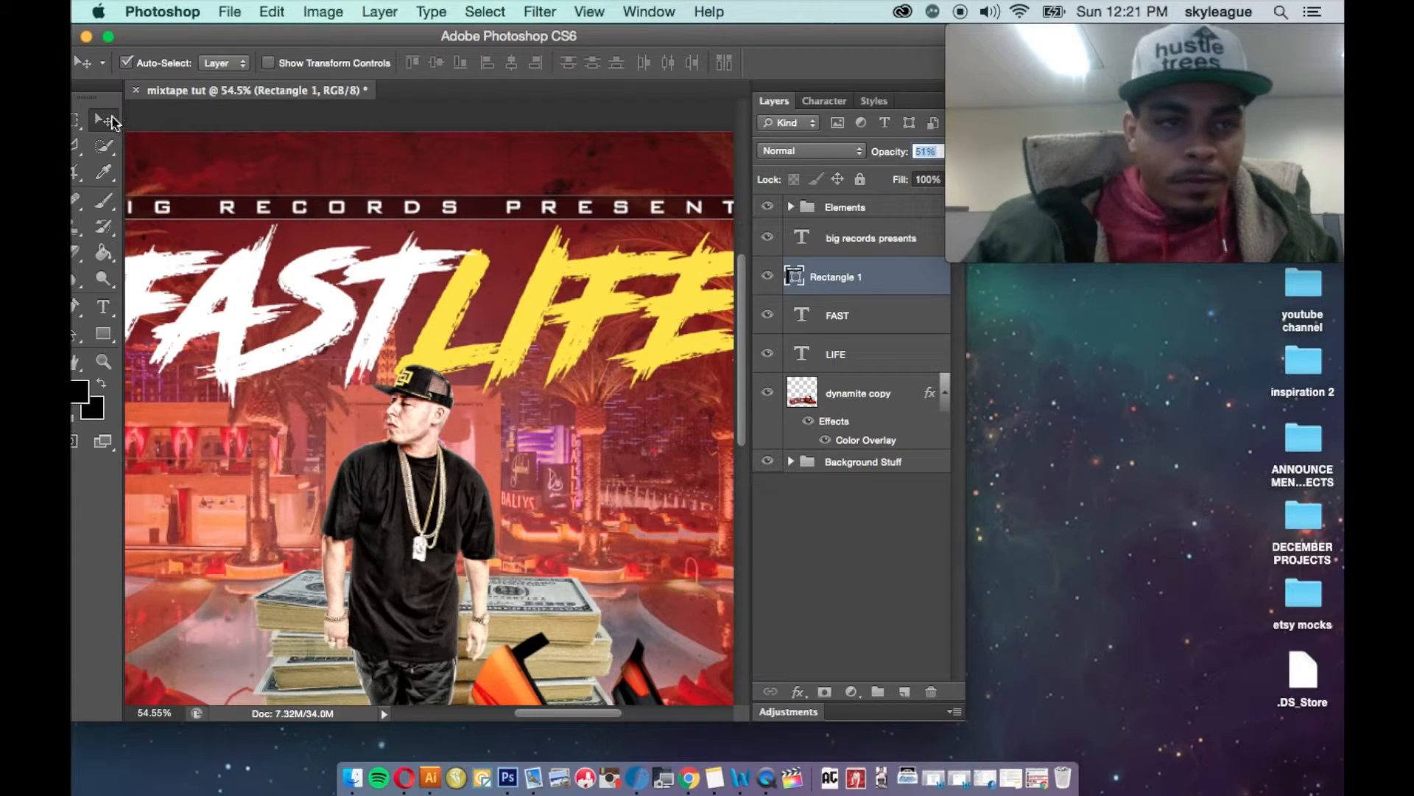
- Widen the black bar behind the BIG RECORDS PRESENTS text to 103% horizontal scale
left_click(237, 428)
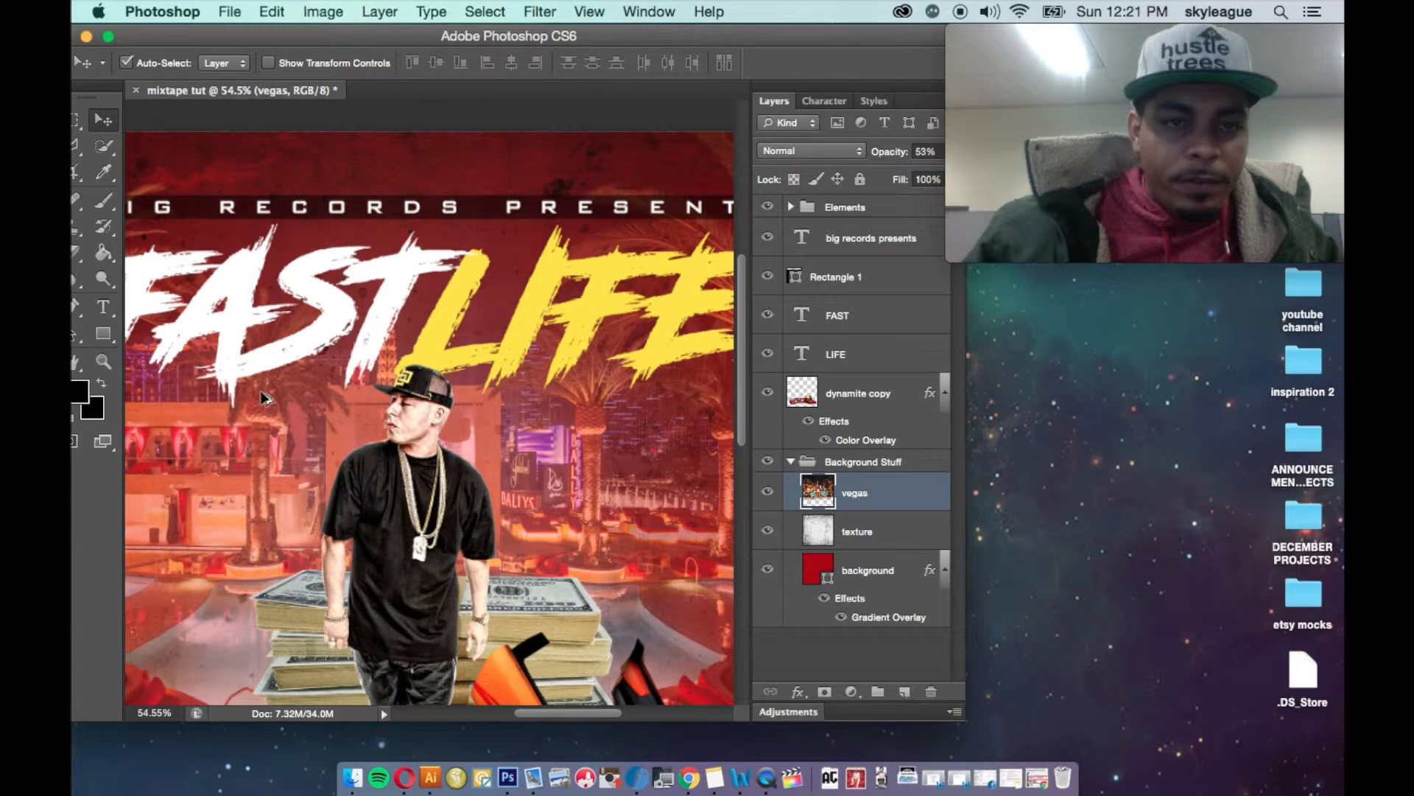
key("super+0")
key("super+0")
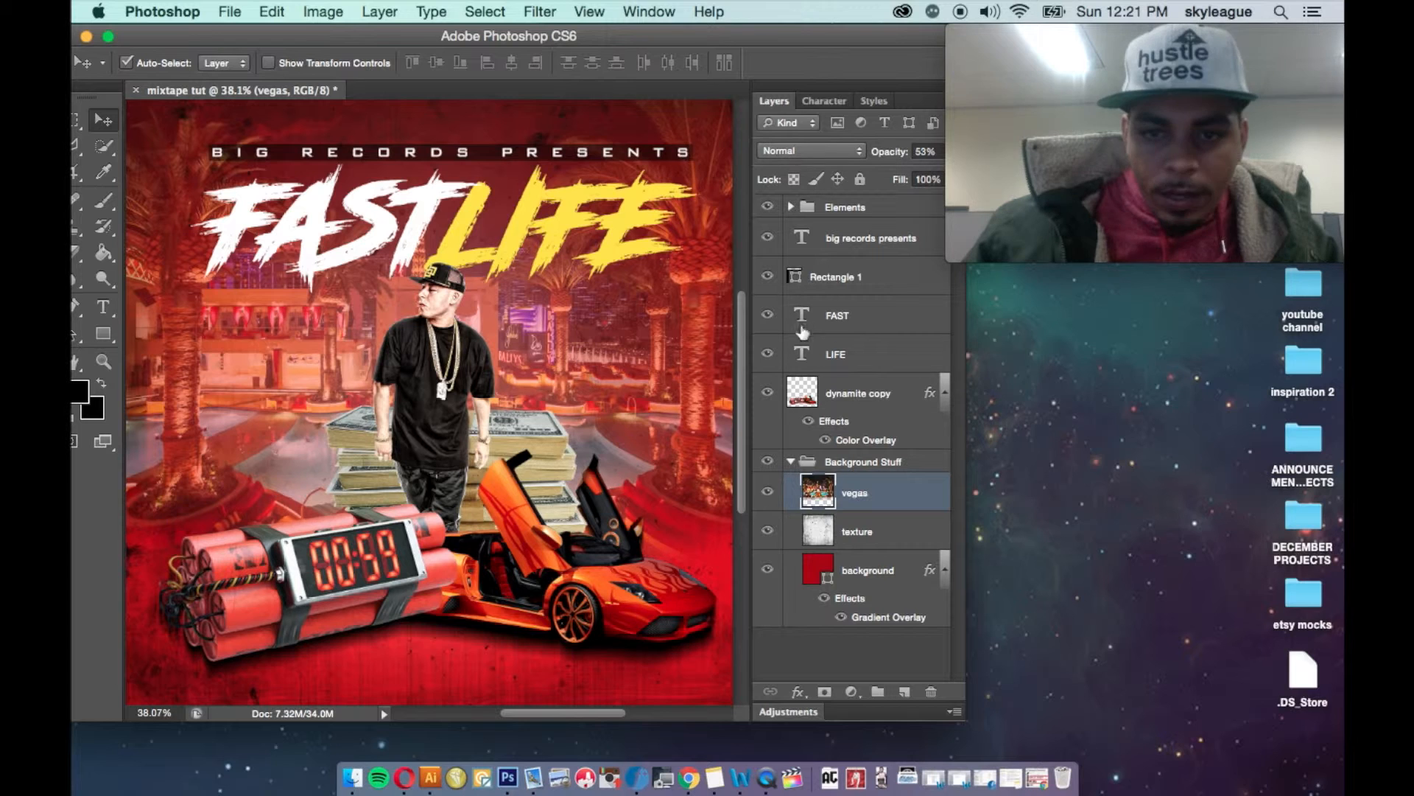
left_click(815, 277)
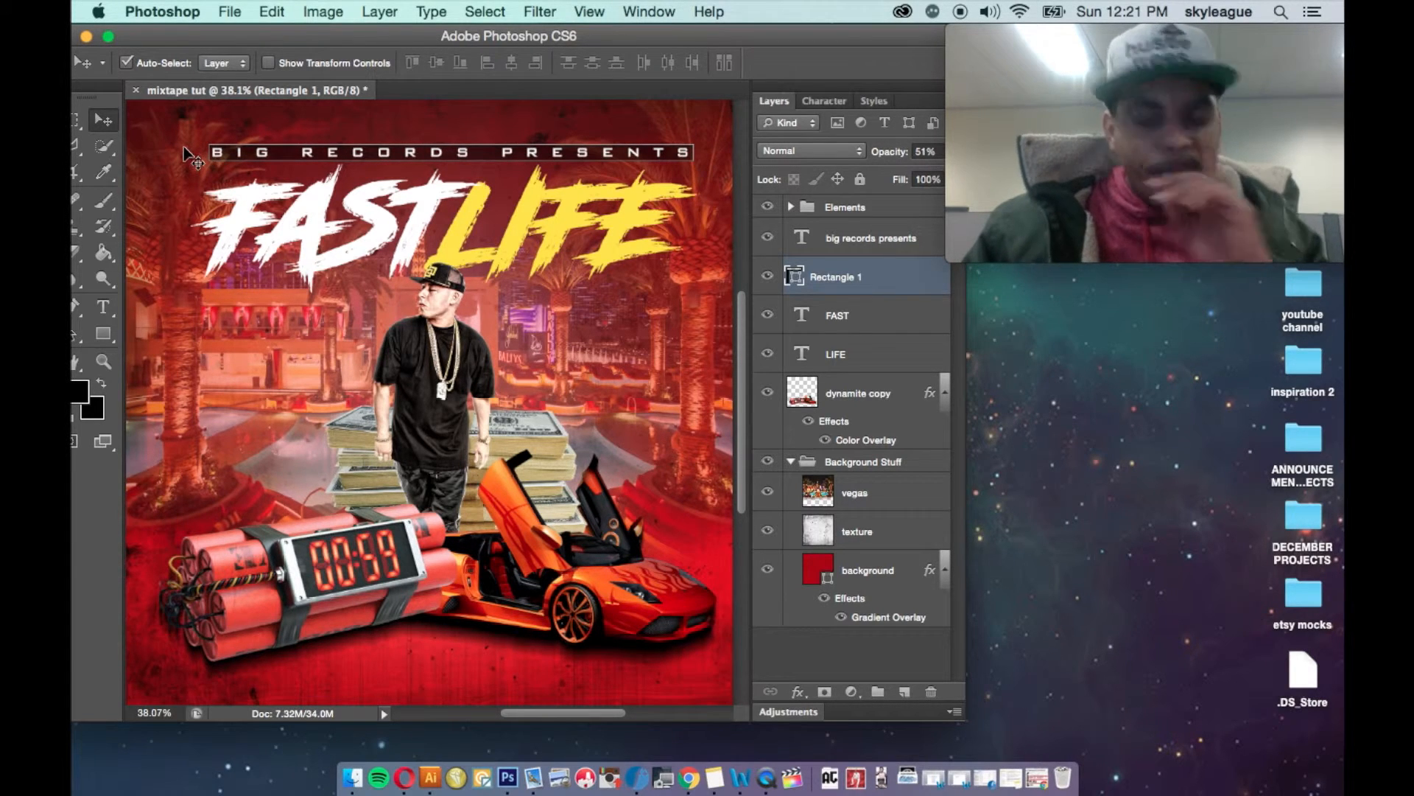
key("super+t")
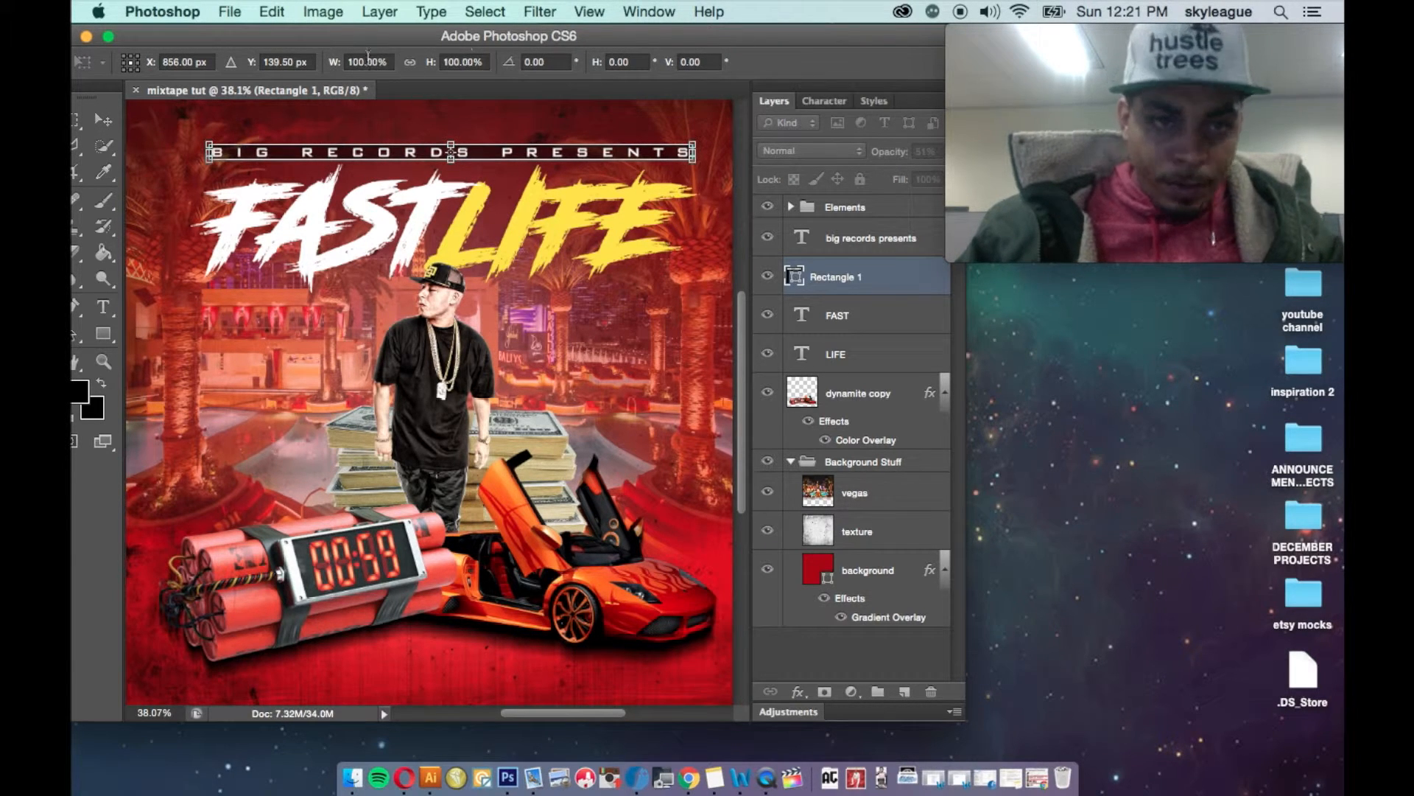
left_click(366, 61)
key("Up")
key("Up")
key("Up")
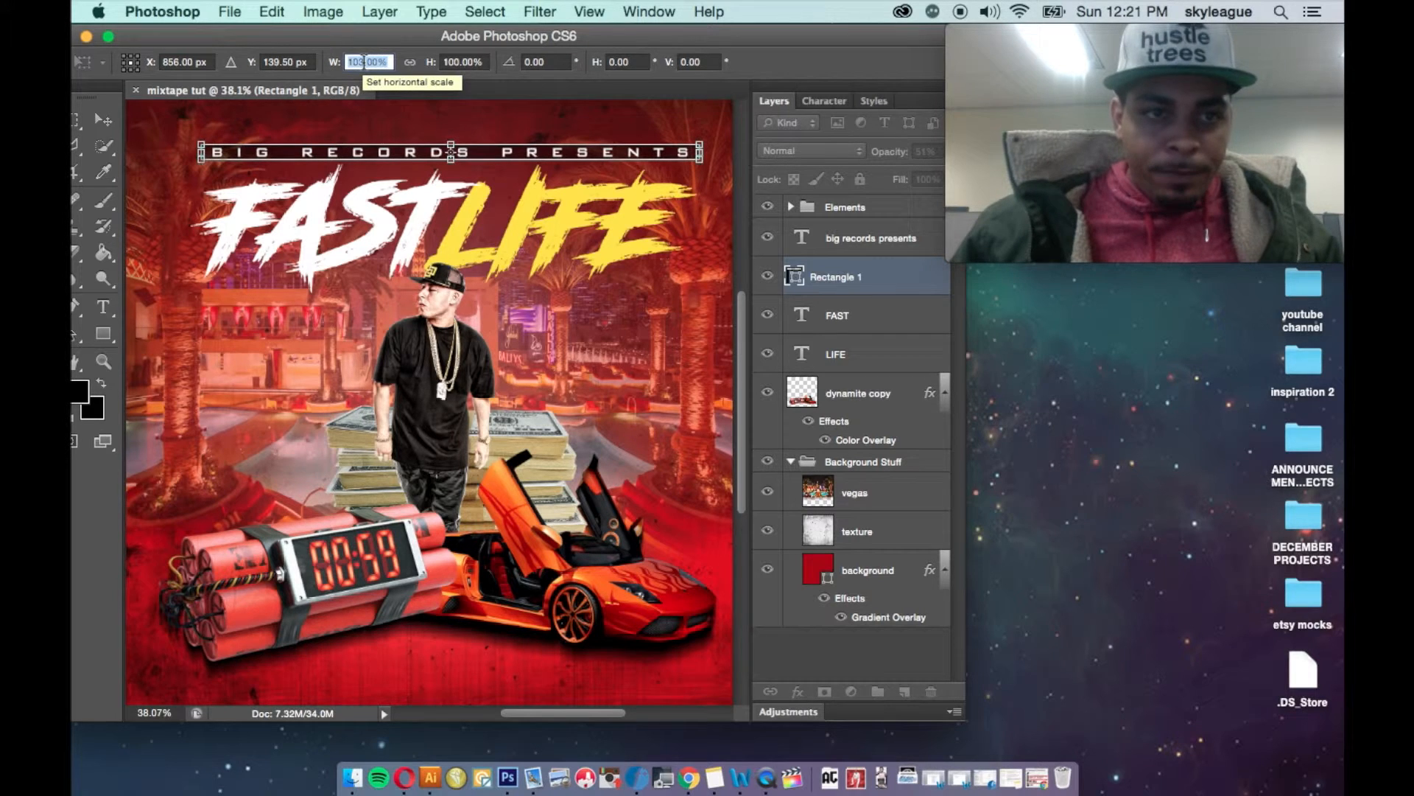
left_click(106, 128)
left_click(876, 290)
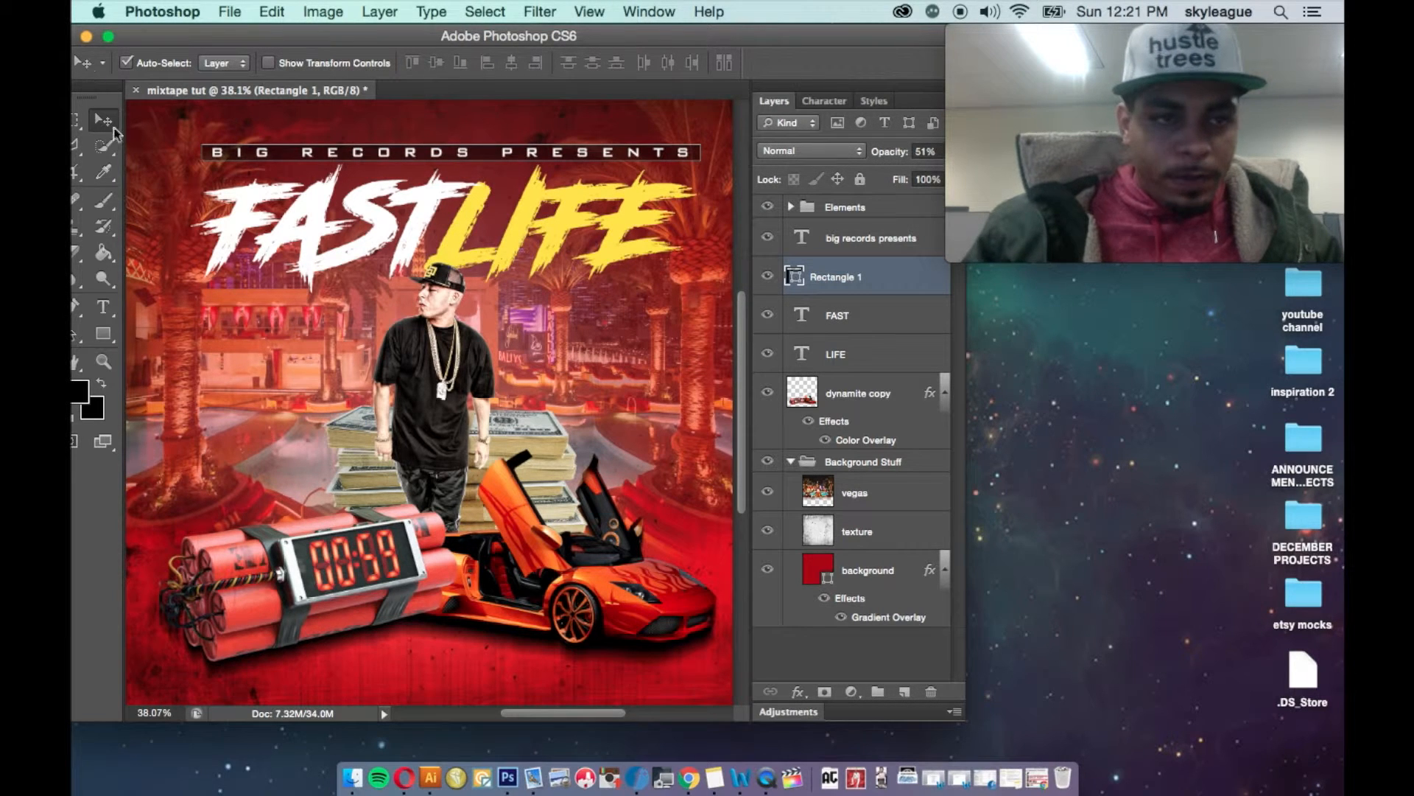
left_click(245, 346)
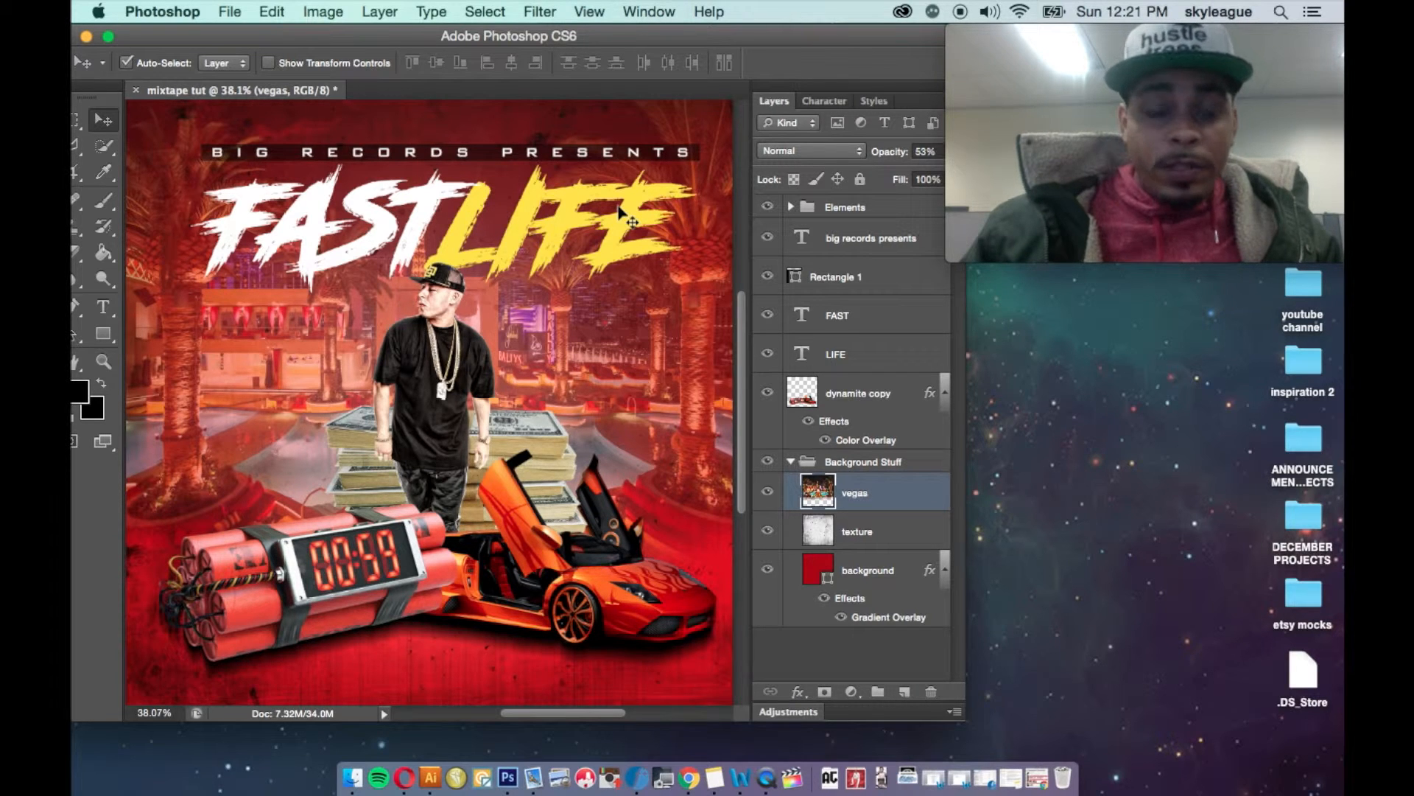
- Add a new text line reading "LIL KASH" beside the rapper, below the LIFE part of the title
left_click(105, 309)
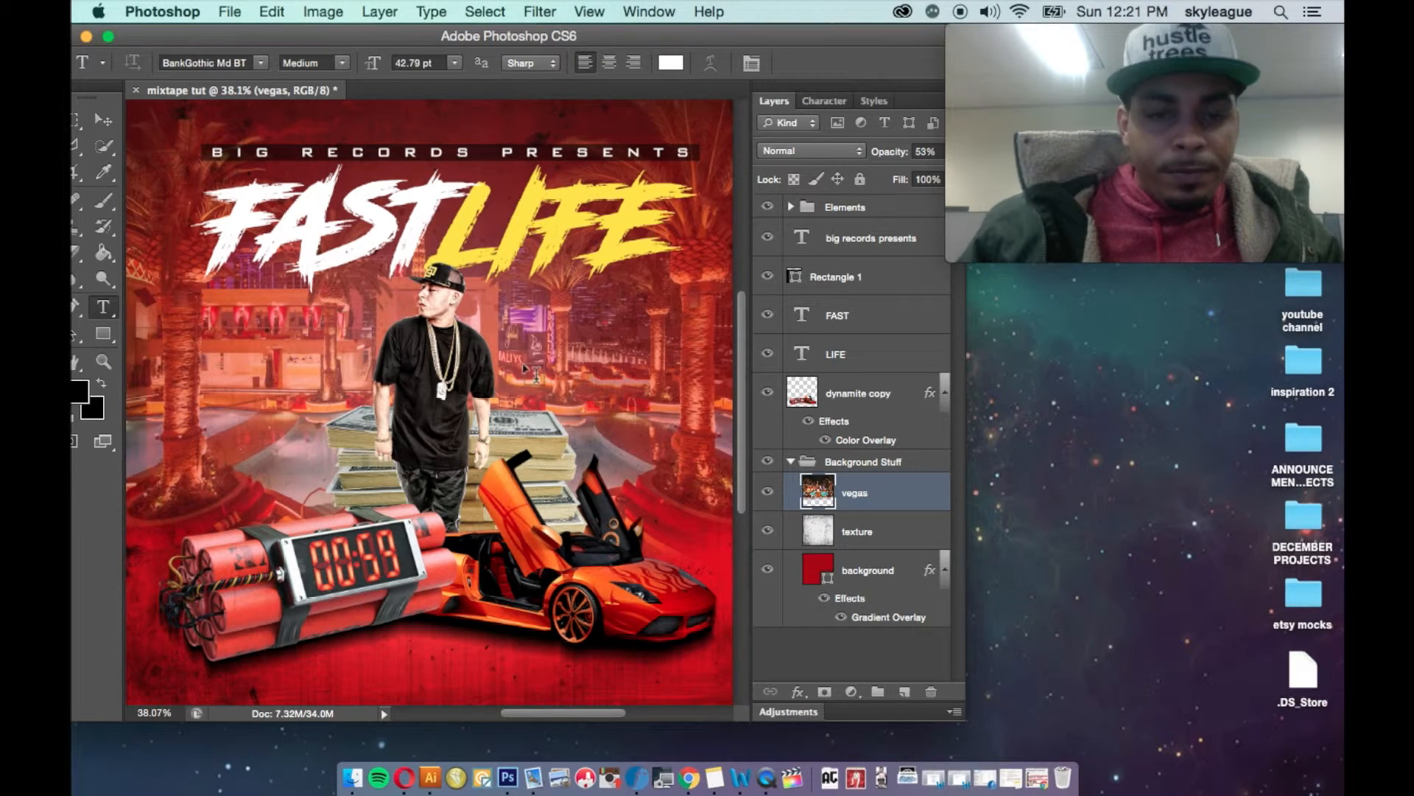
left_click(517, 347)
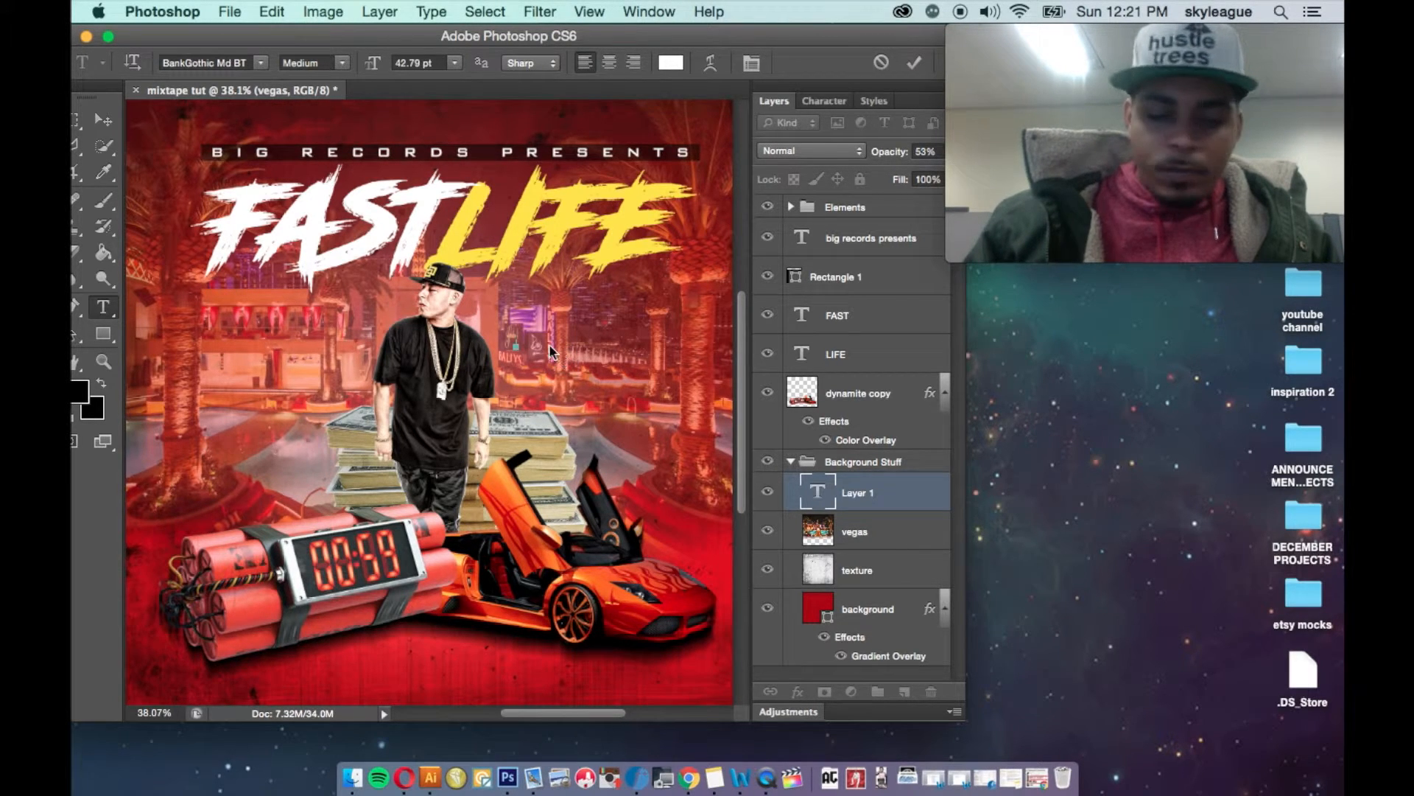
type("LIL KASH")
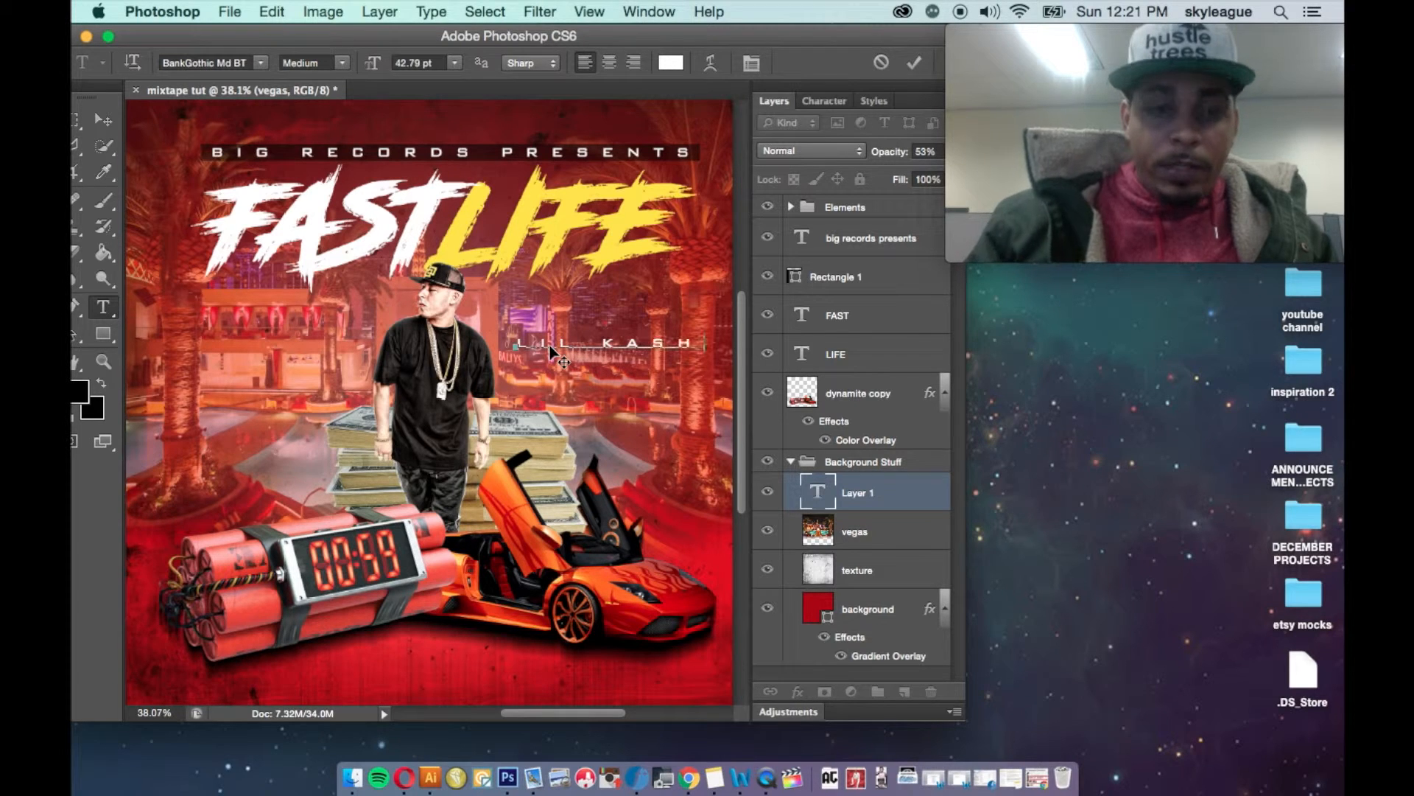
- Change the whole LIL KASH text to the Typoline Expanded font with a tracking of 1
key("super+a")
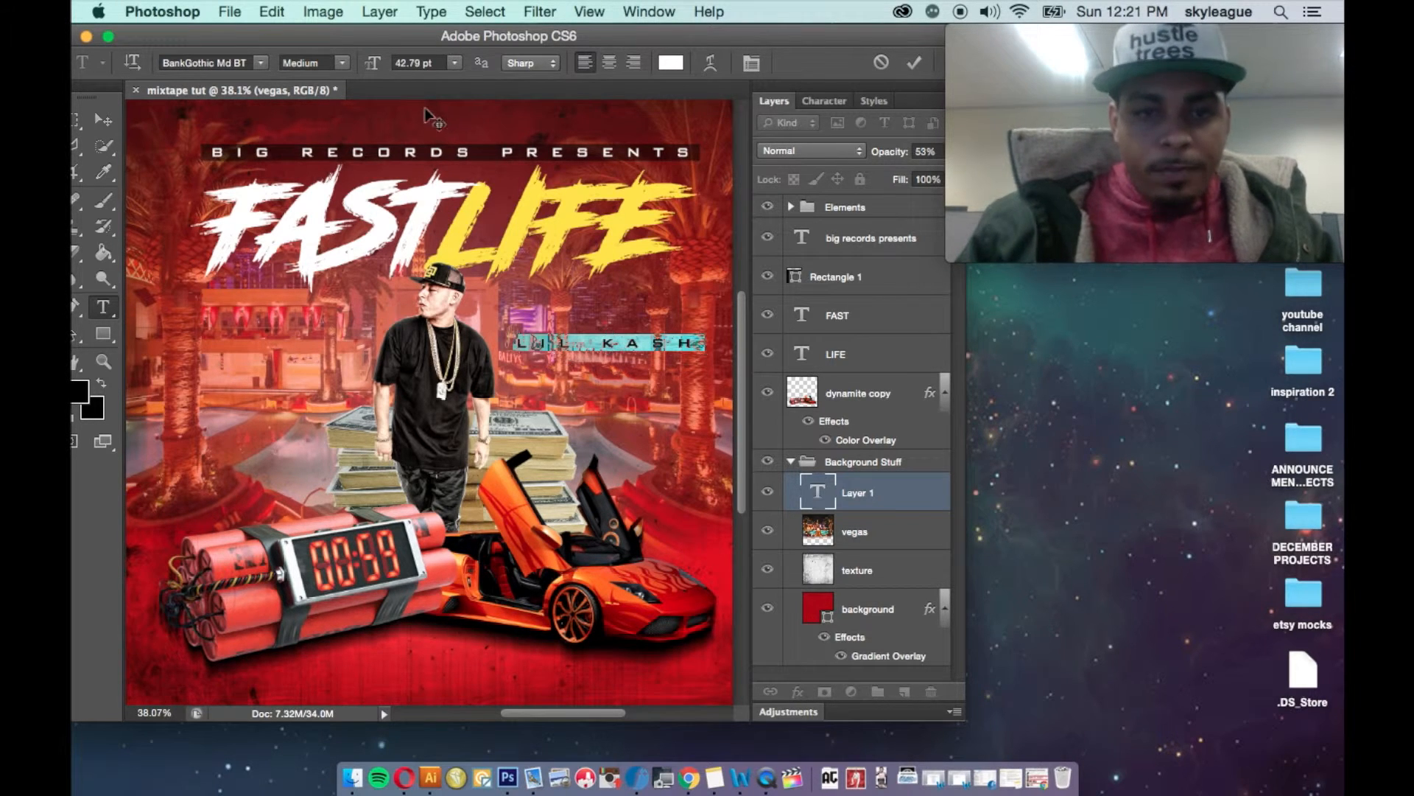
left_click(210, 64)
type("Typ")
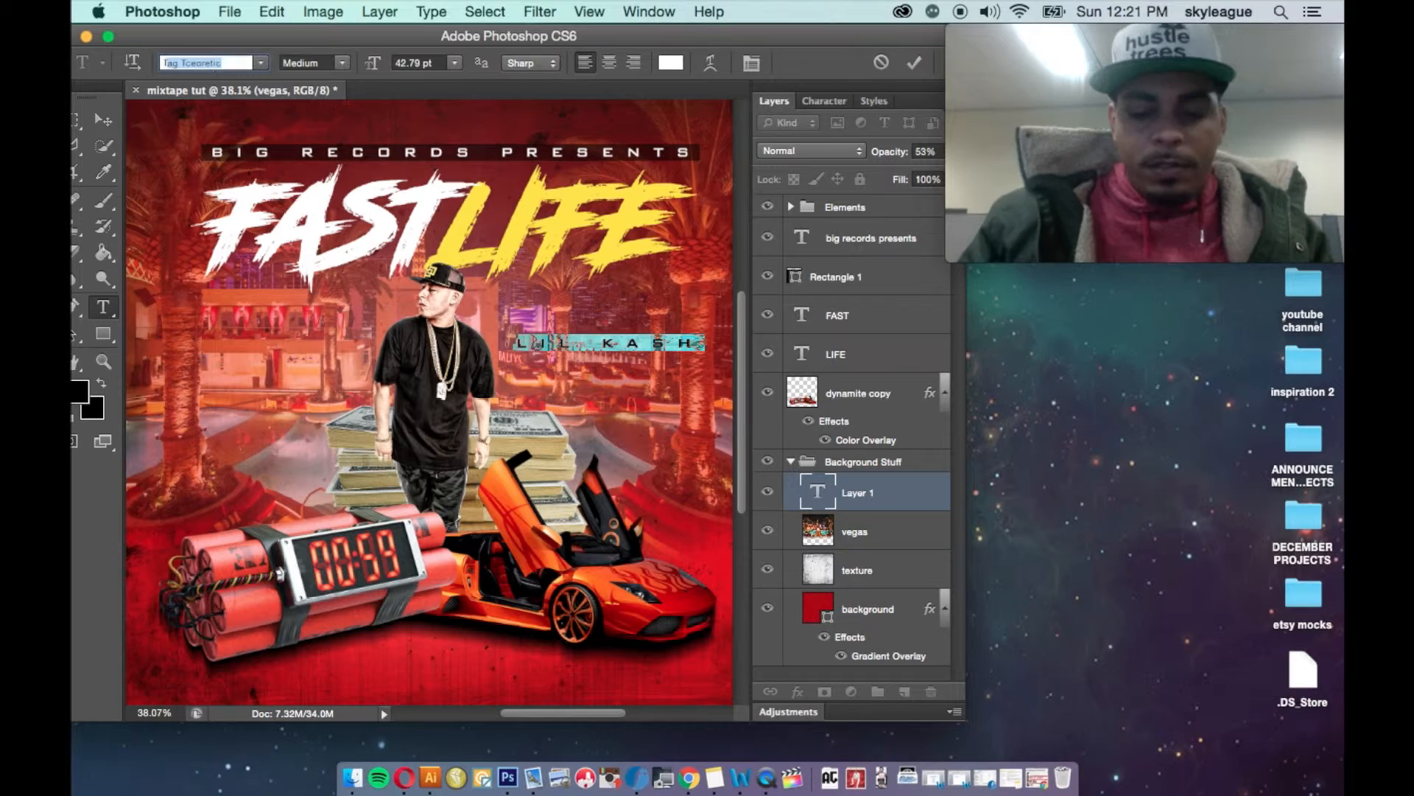
key("Down")
key("Down")
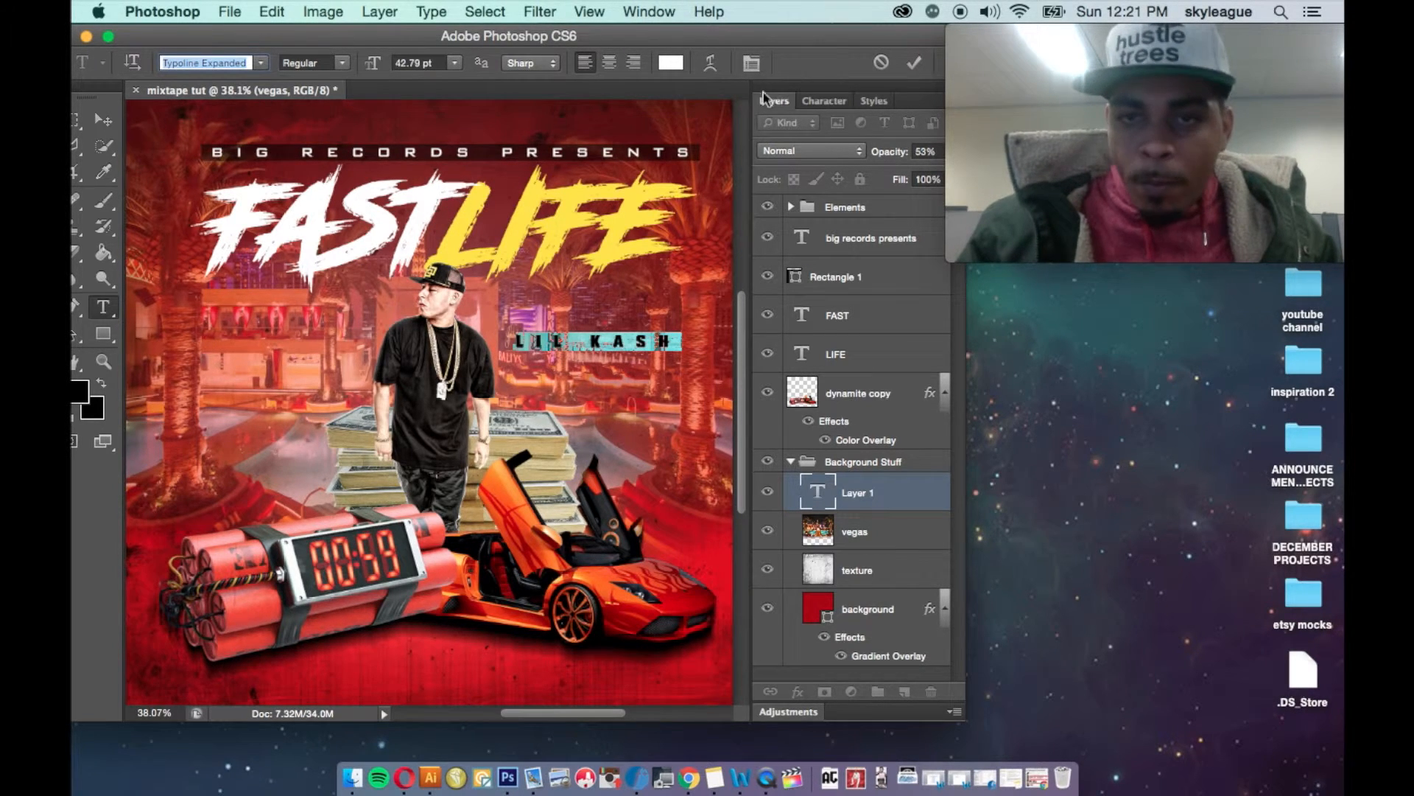
left_click(822, 102)
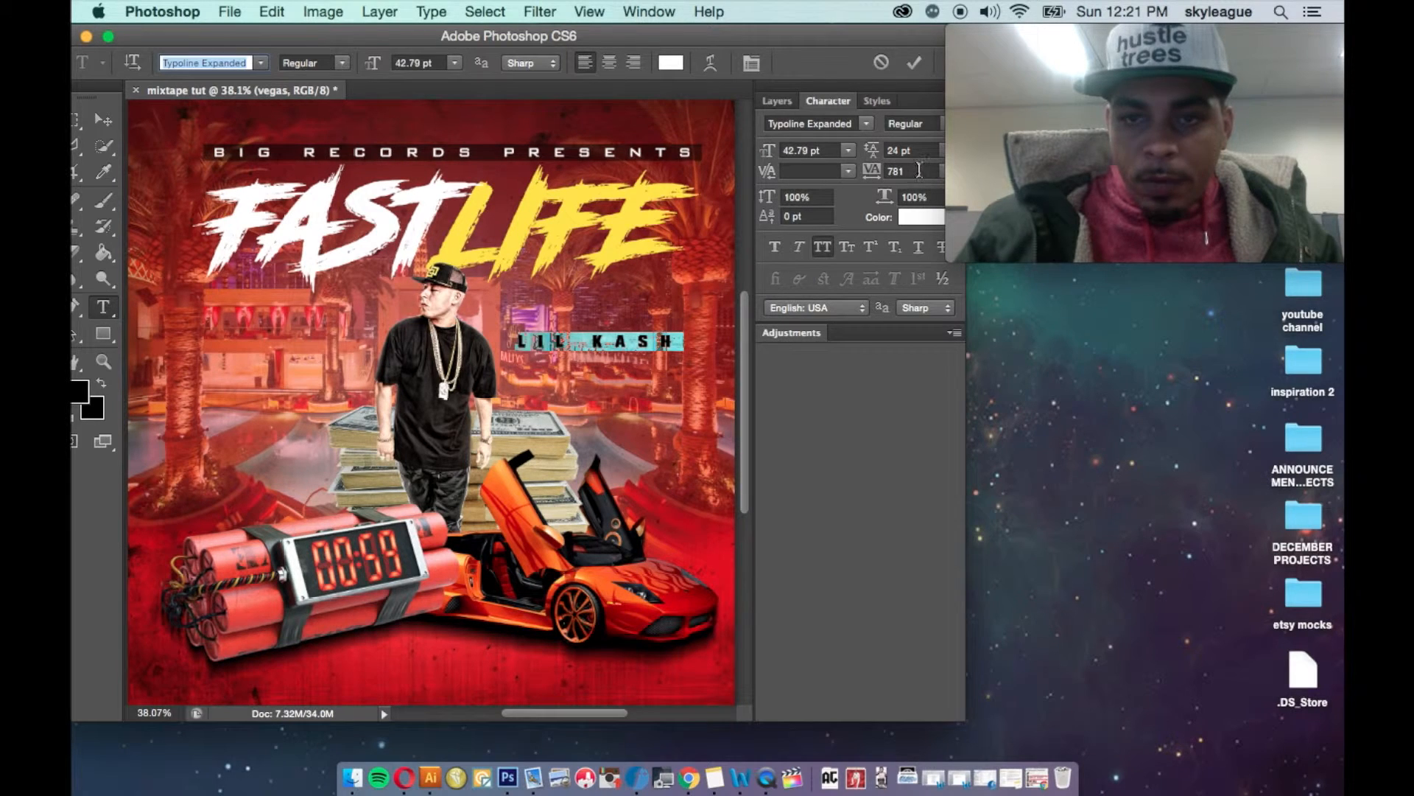
left_click(918, 170)
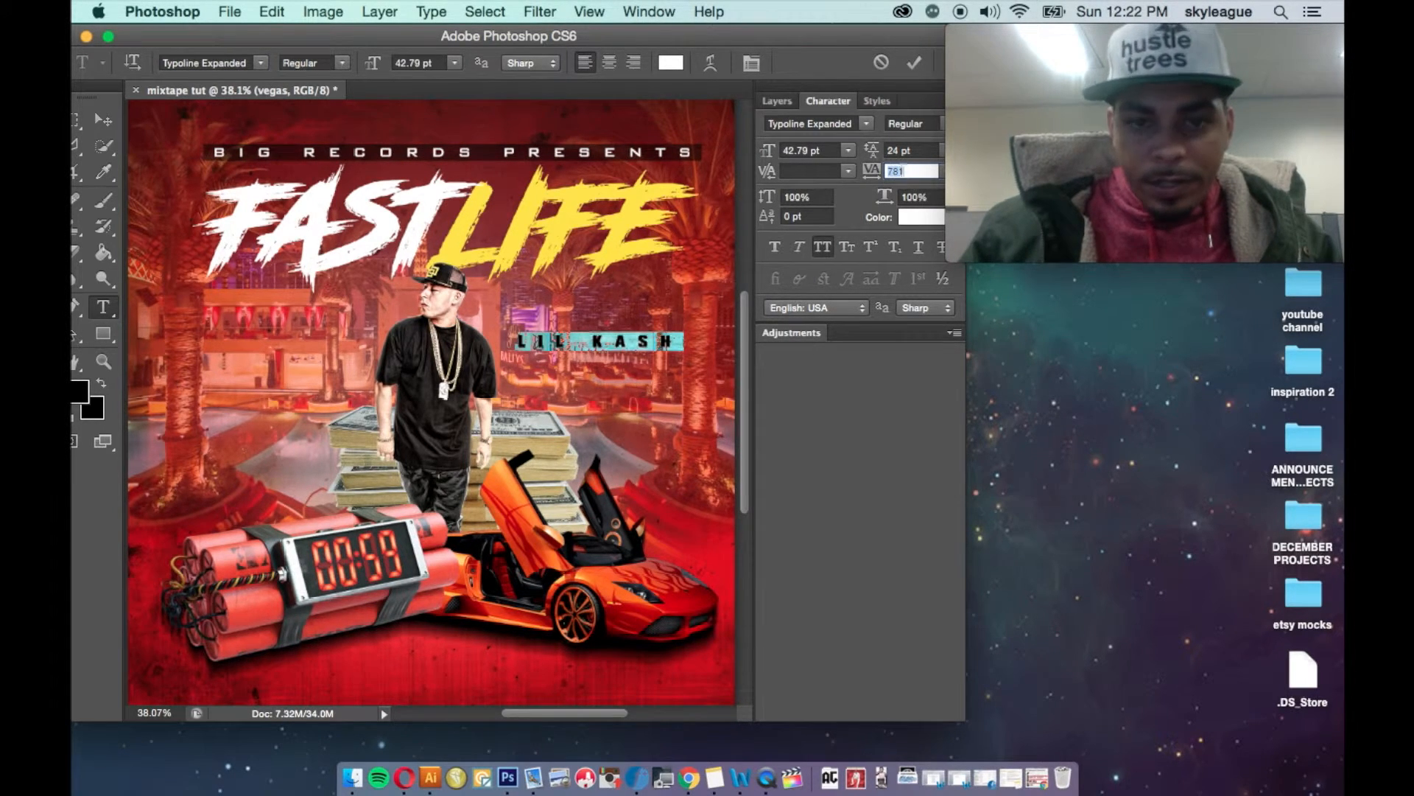
type("1")
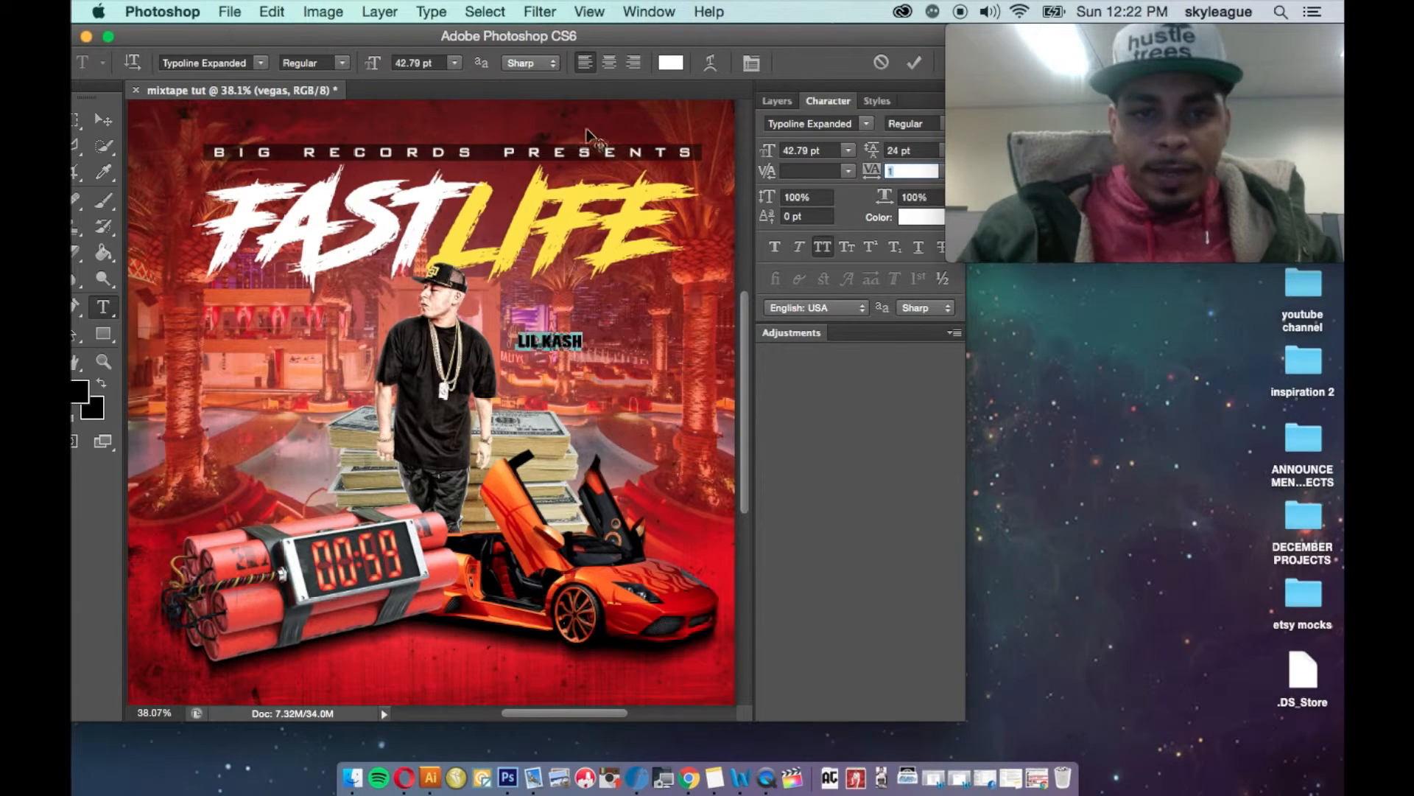
- Enlarge the LIL KASH text to a font size of 122.79 pt
left_click(417, 63)
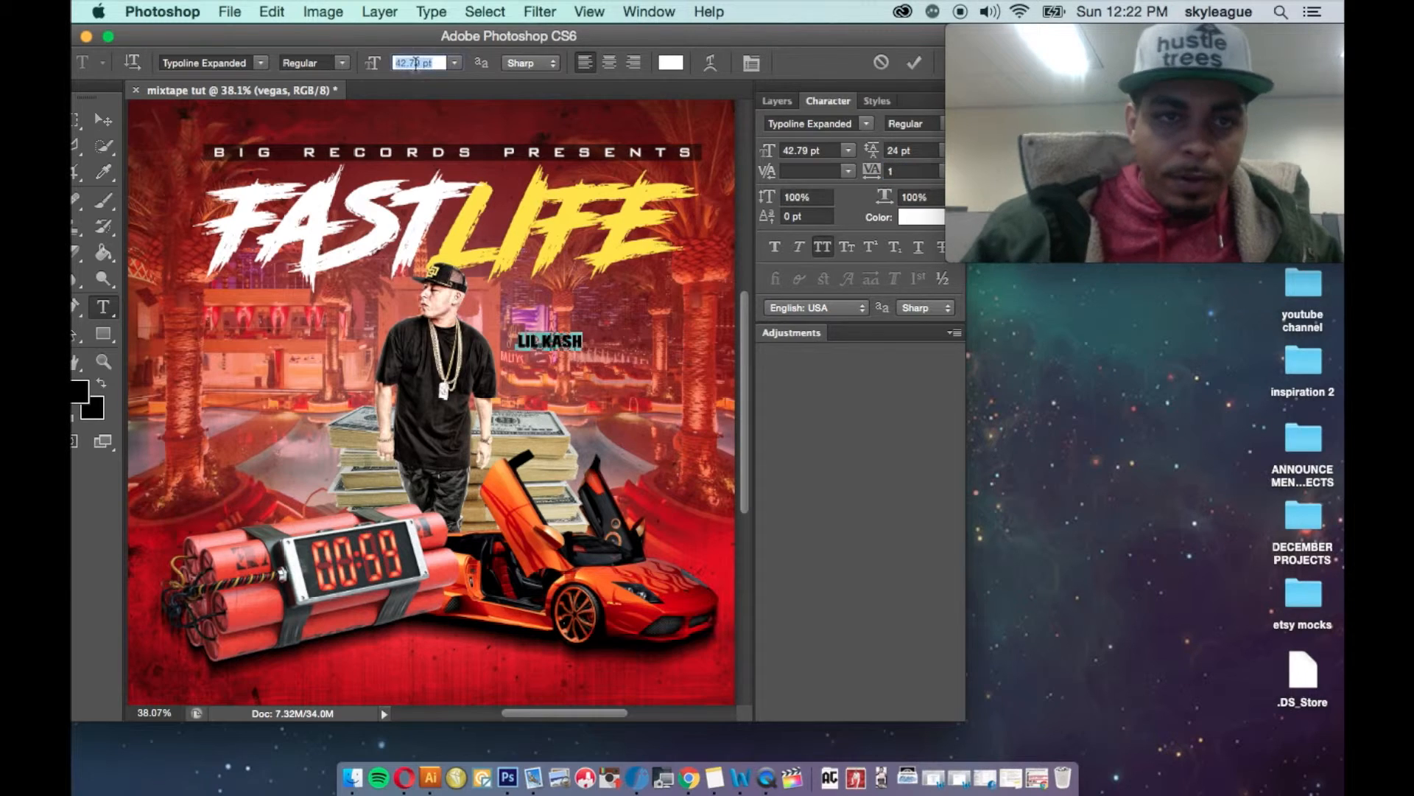
key("shift+Up")
key("shift+Up")
key("shift+Up")
key("shift+Up")
key("shift+Up")
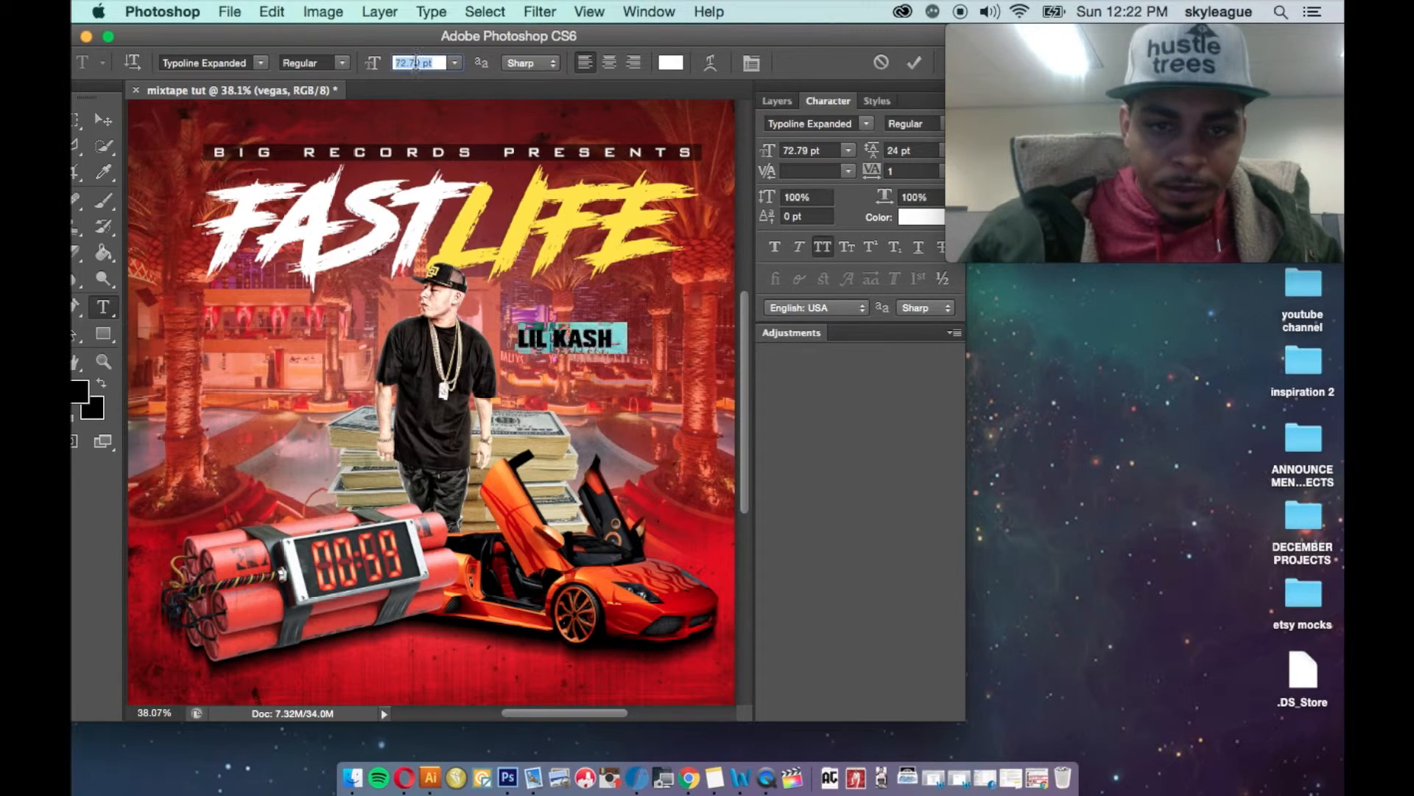
key("shift+Up")
key("shift+Up")
key("shift+Up")
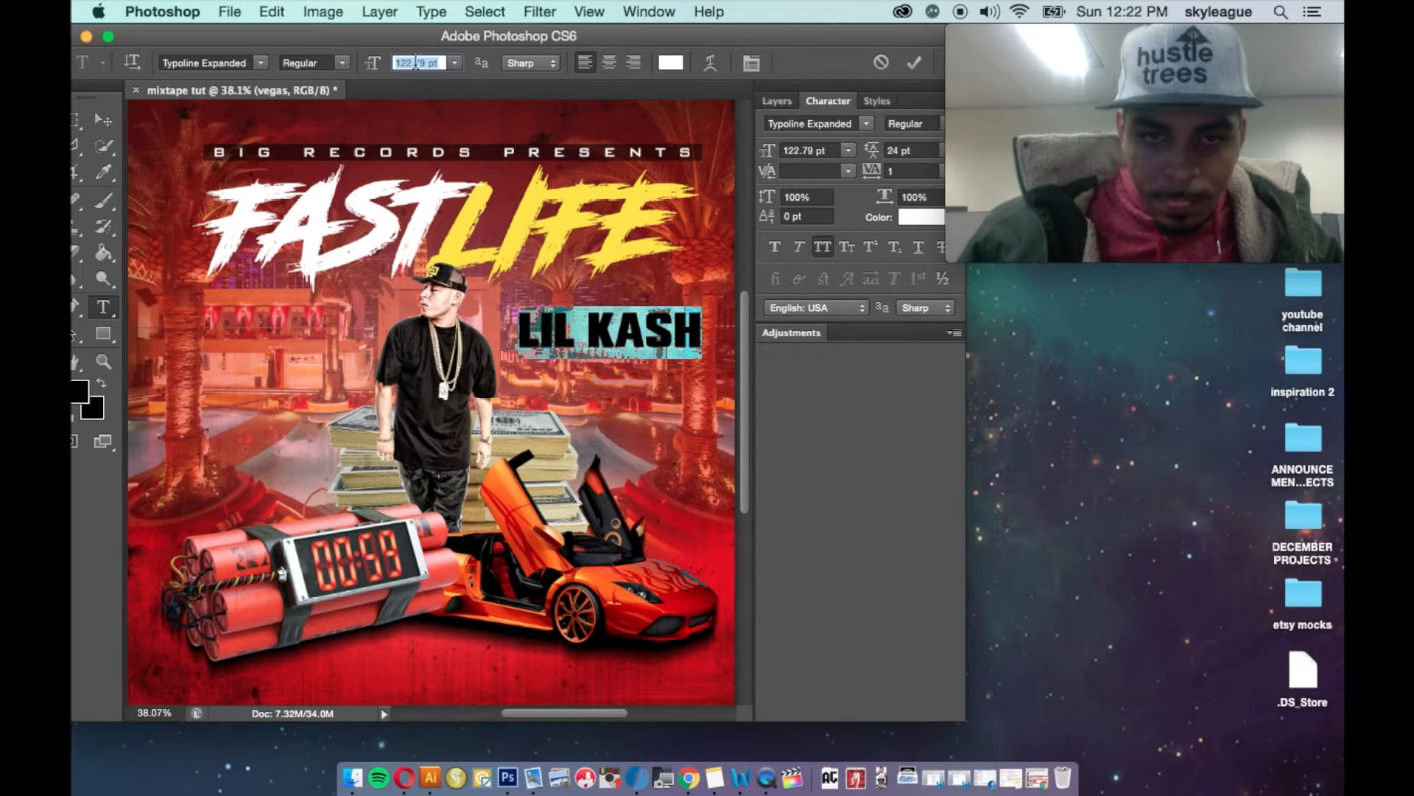
- Tighten the tracking of the whole LIL KASH text to -19
left_click(892, 170)
key("Down")
key("Down")
key("Down")
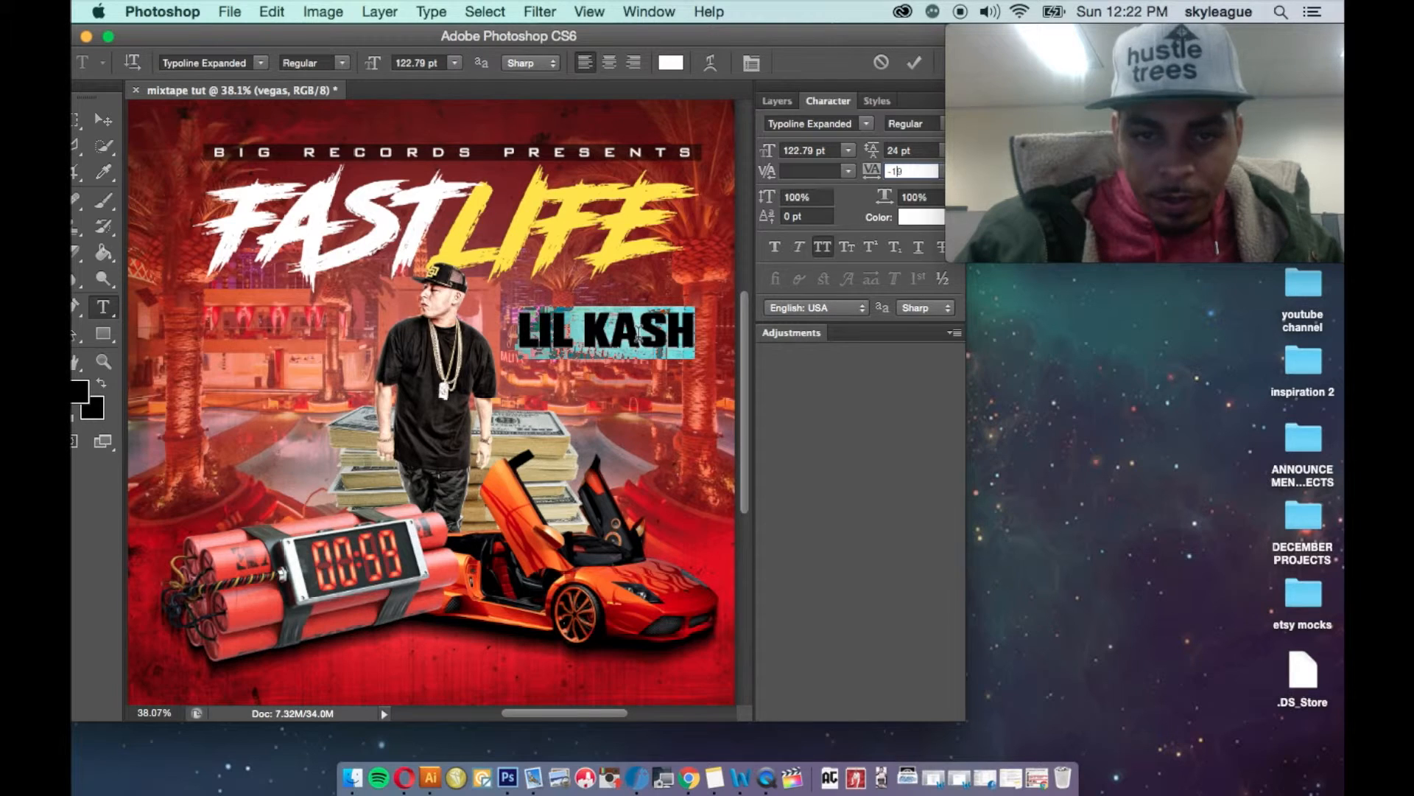
- Set the tracking of only the letter A in KASH to -39 and commit the text
left_click(637, 335)
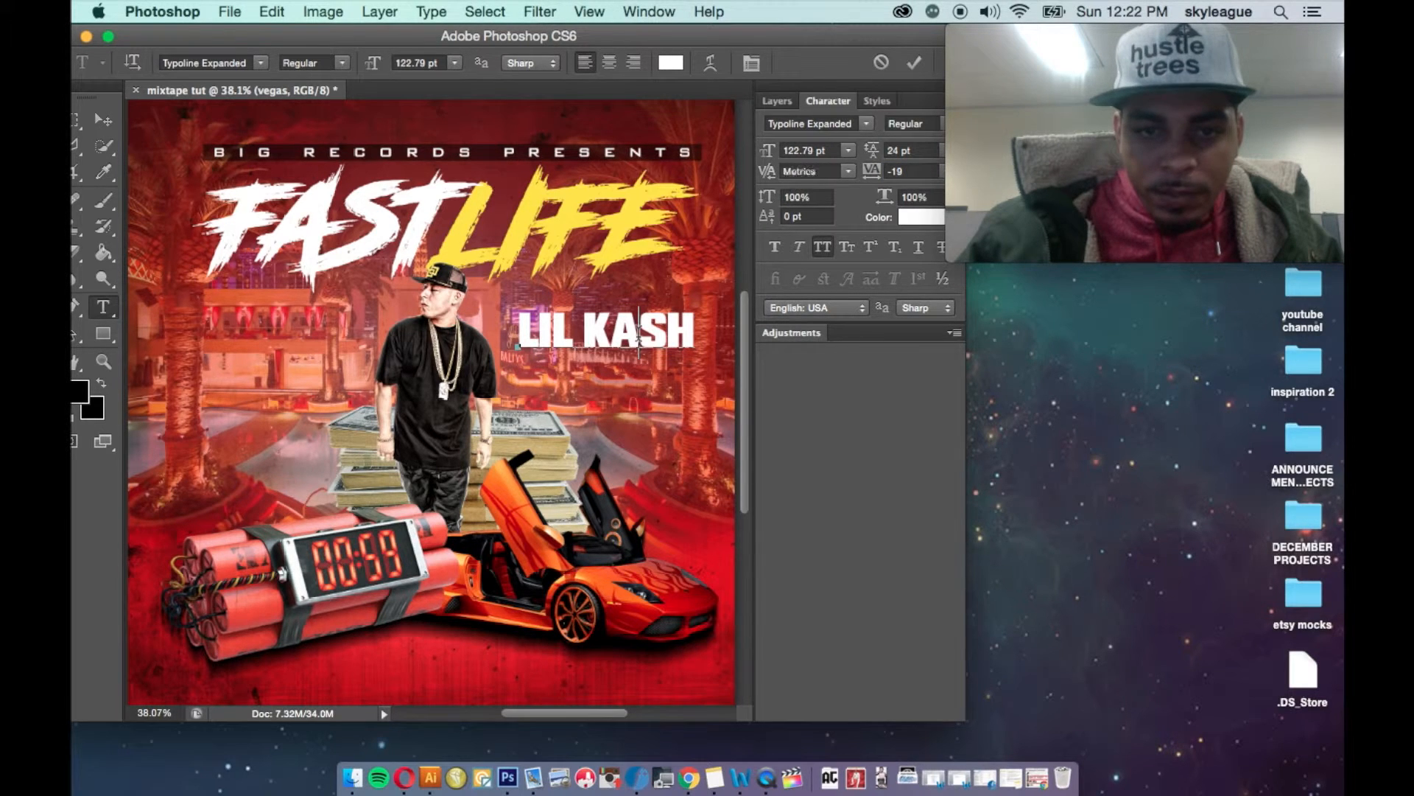
left_click_drag(638, 335, 615, 335)
left_click(908, 169)
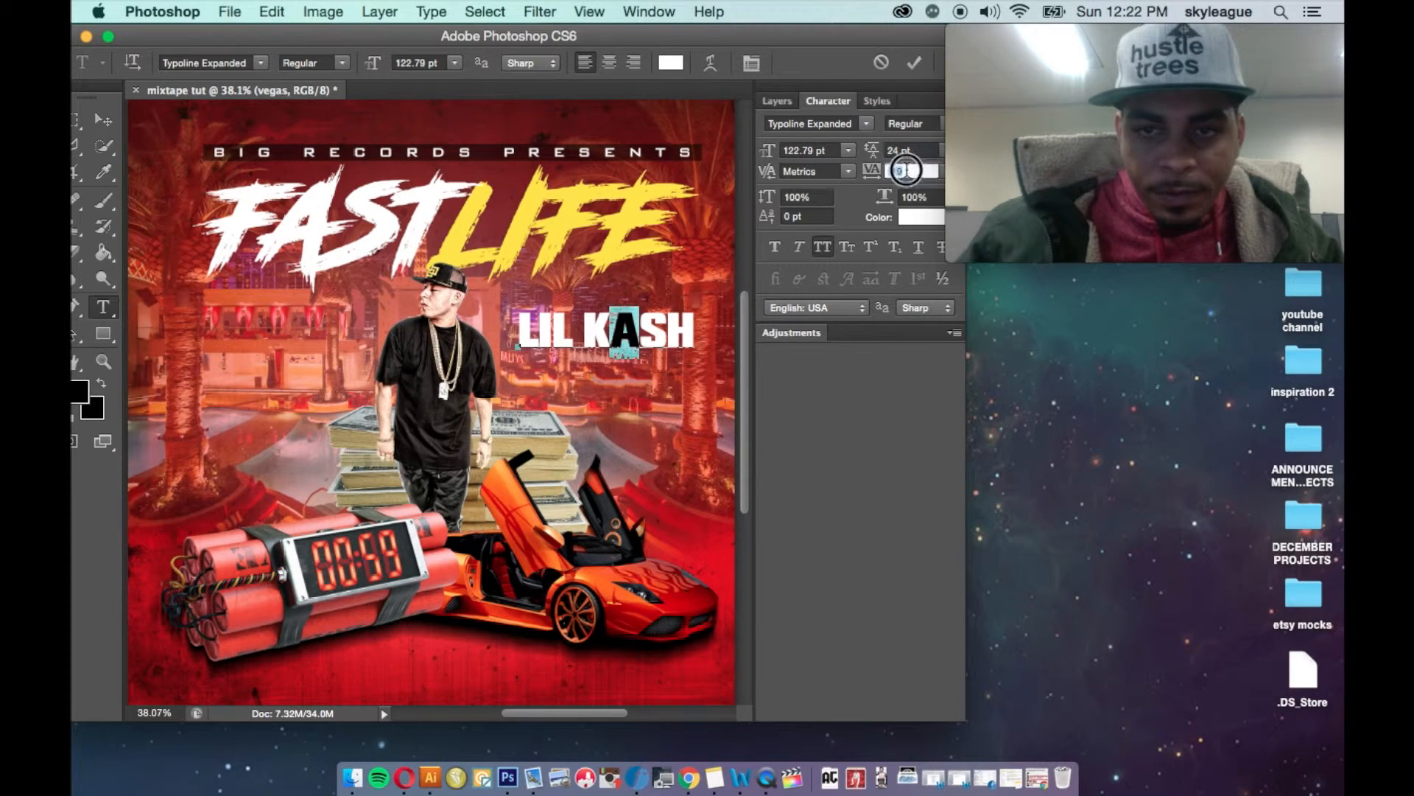
key("shift+Down")
key("shift+Down")
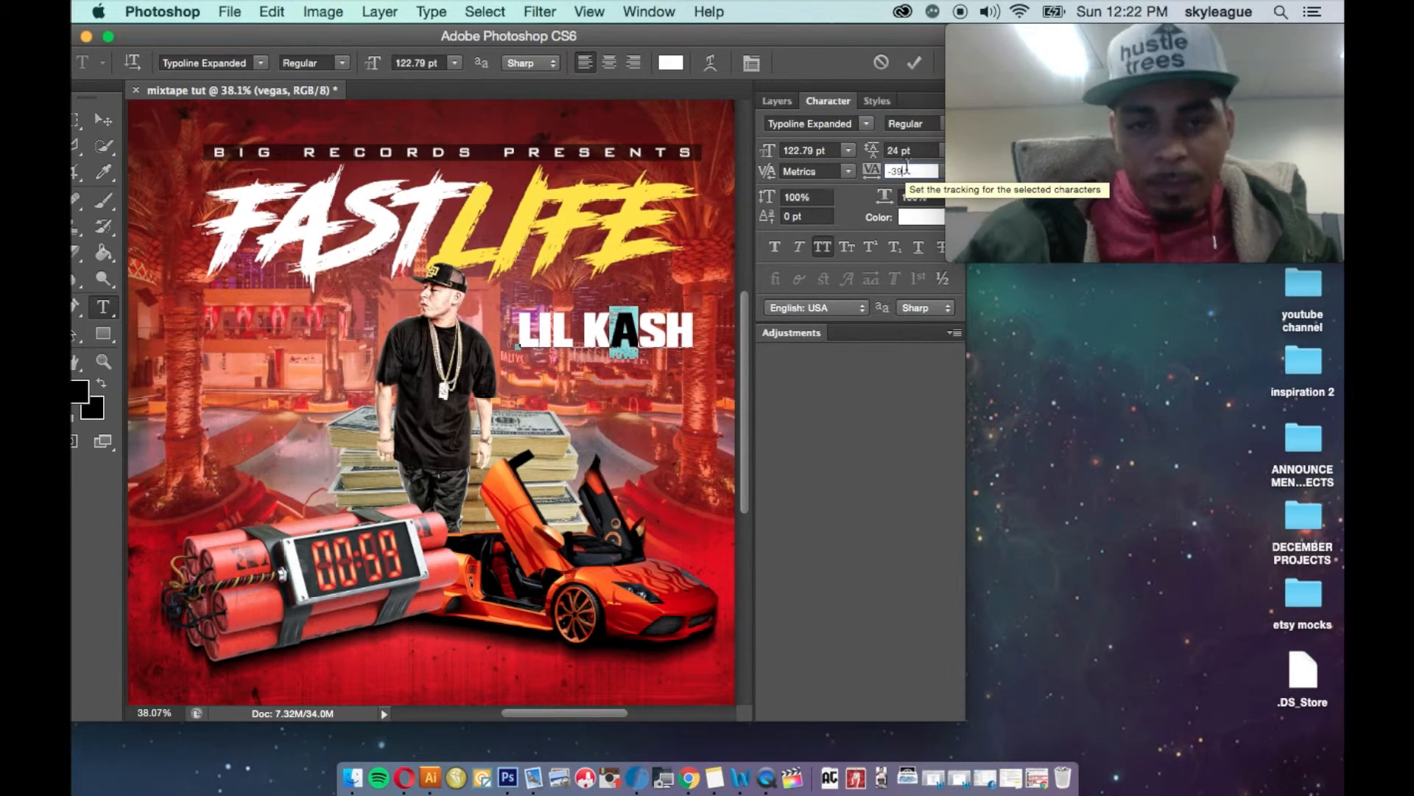
left_click(104, 120)
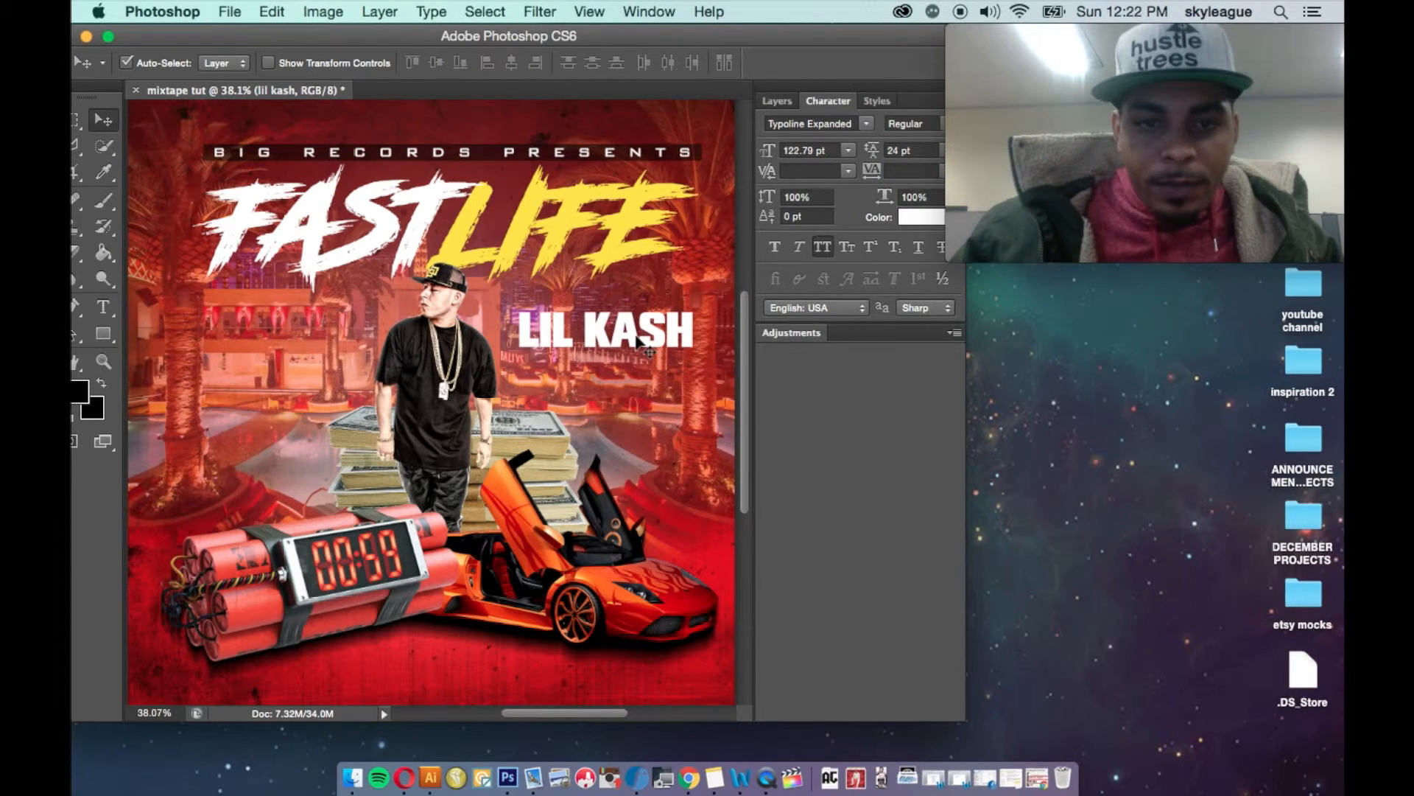
- Free-transform the LIL KASH text taller and narrower, to 90.81% width and 126.64% height
key("super+t")
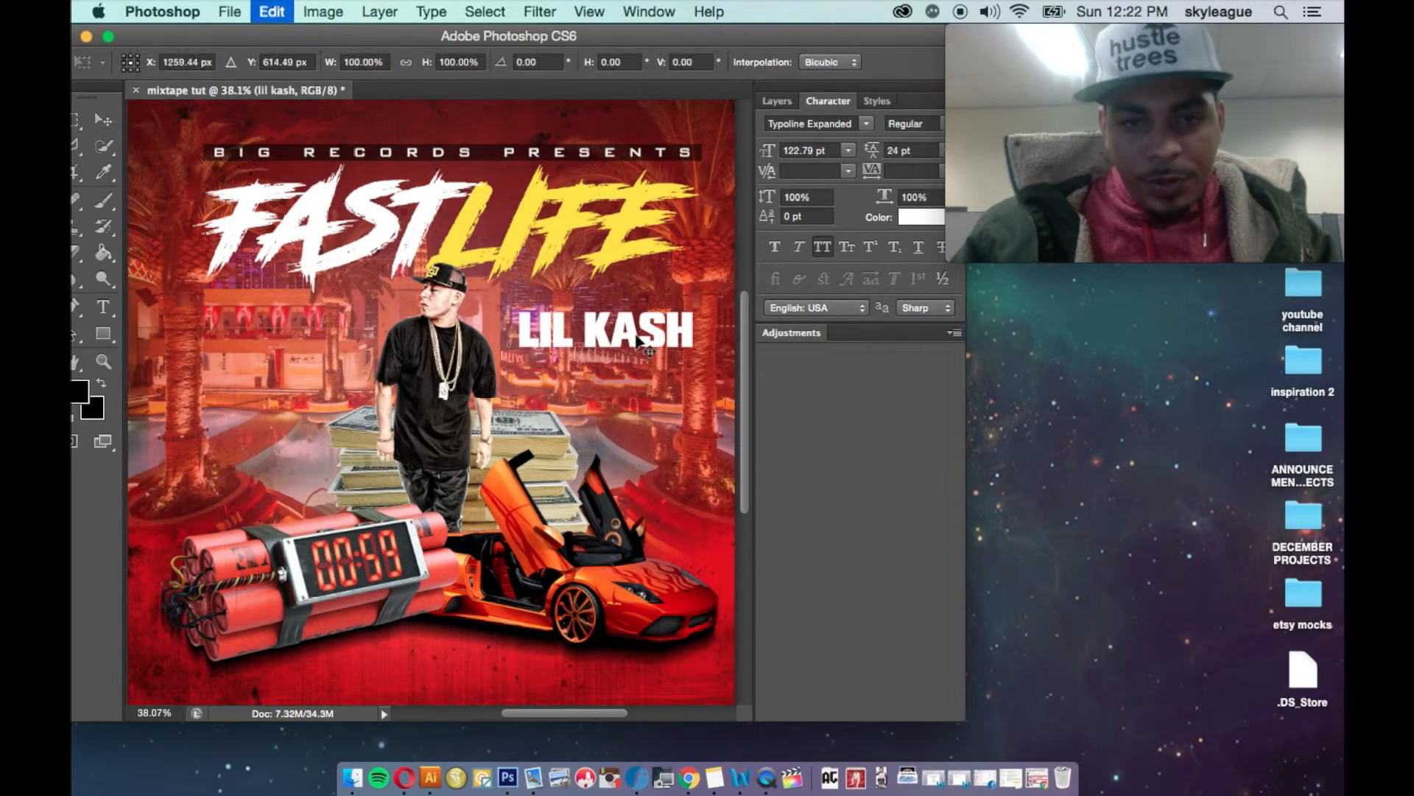
left_click_drag(606, 307, 608, 292)
left_click_drag(693, 325, 681, 330)
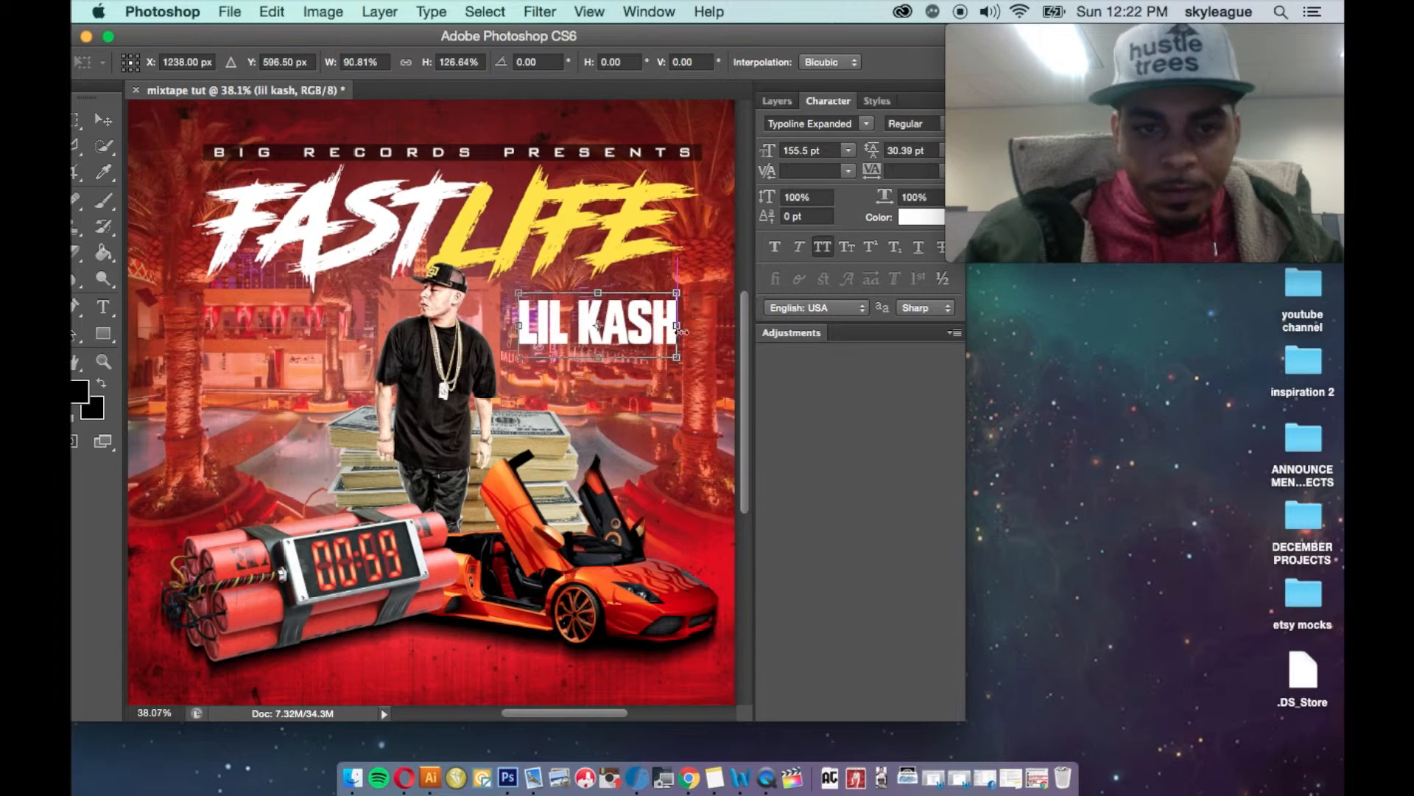
key("Return")
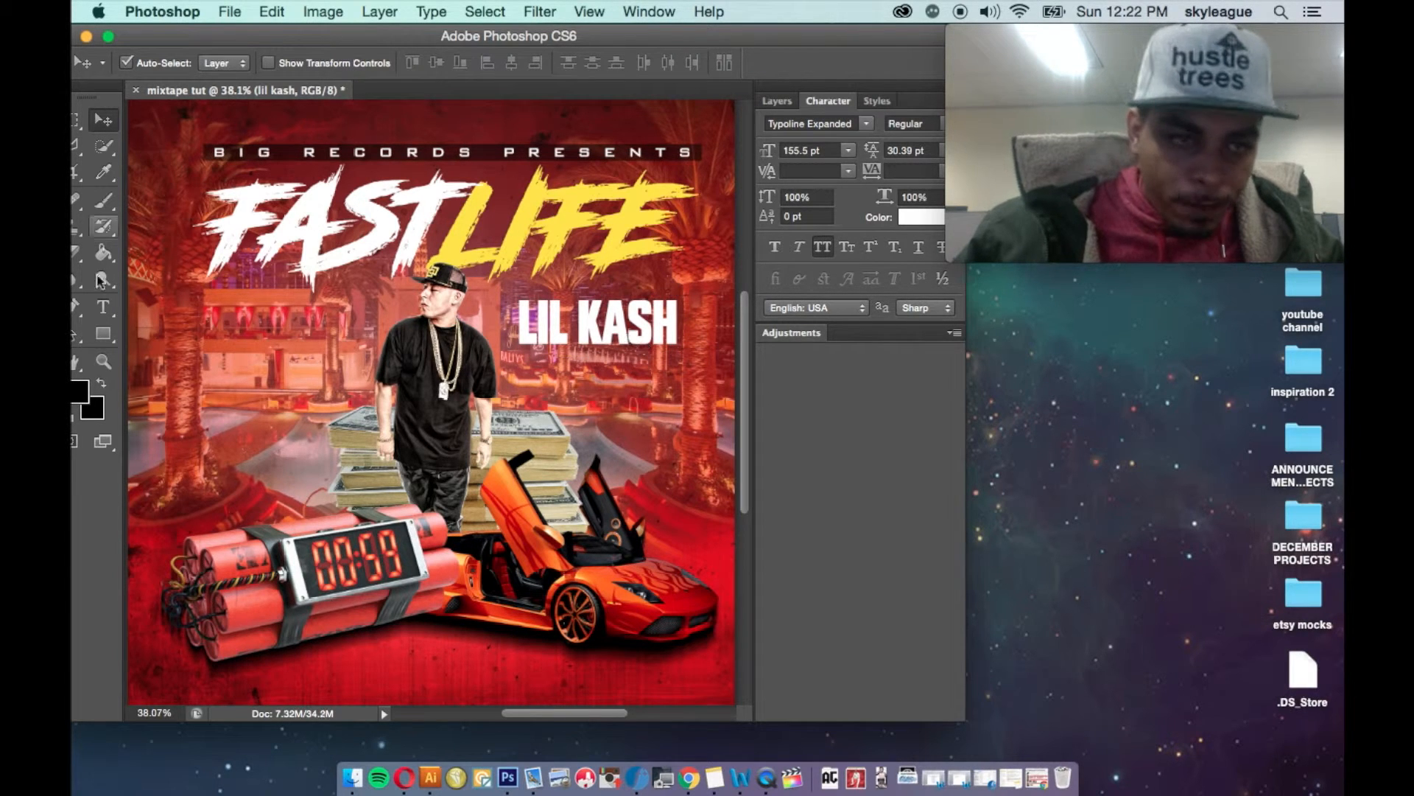
- Draw a black rectangle of about 447 by 135 px covering the LIL KASH text
left_click(104, 335)
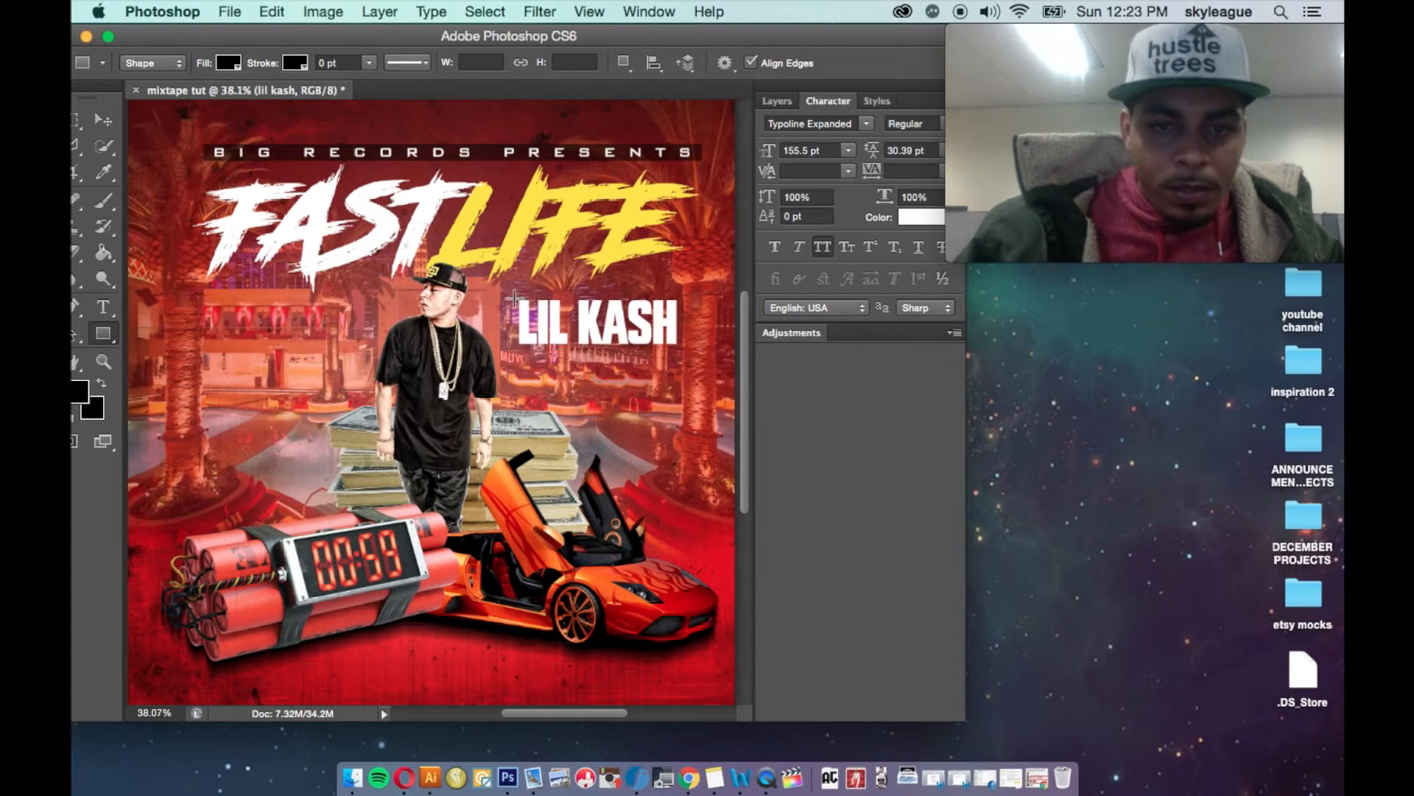
left_click_drag(512, 297, 679, 350)
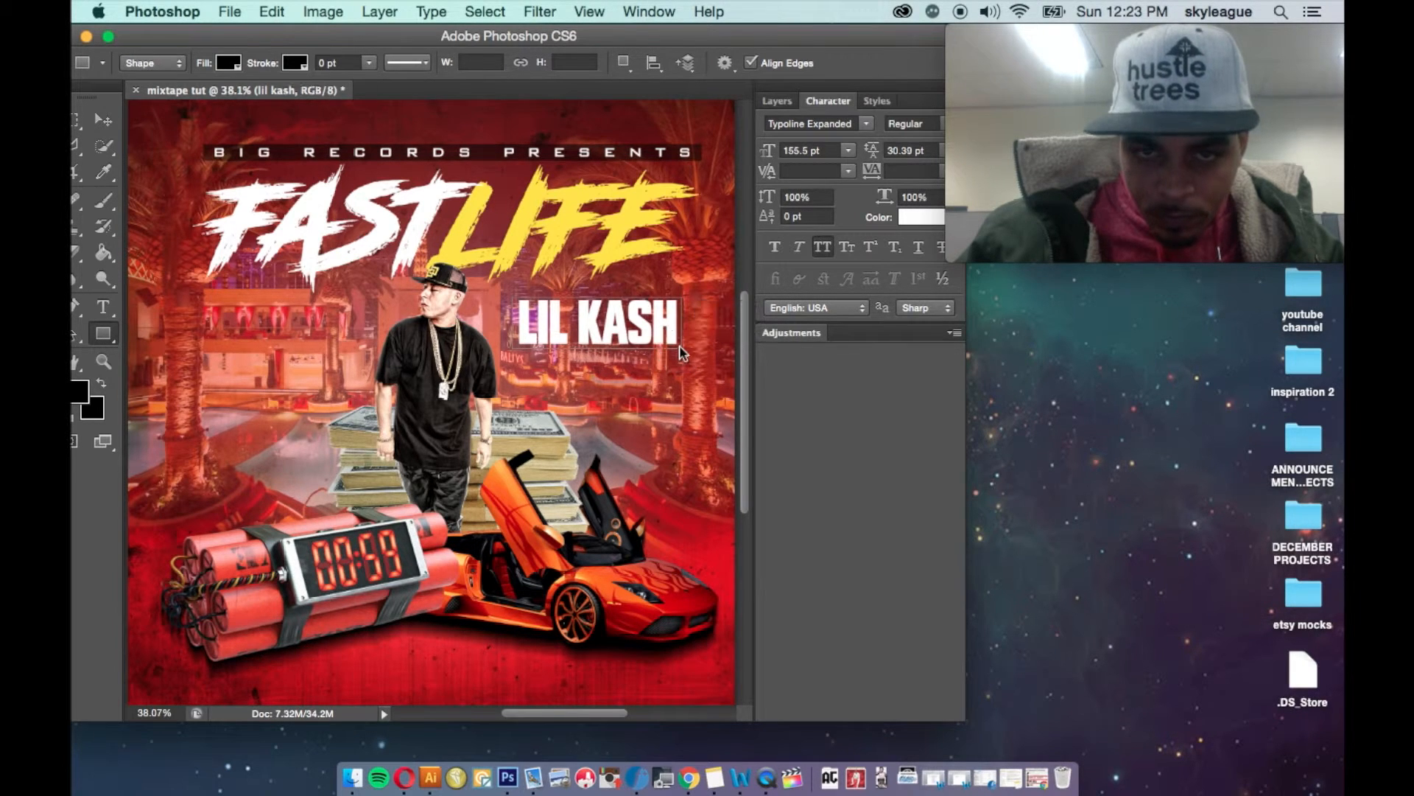
left_click(775, 101)
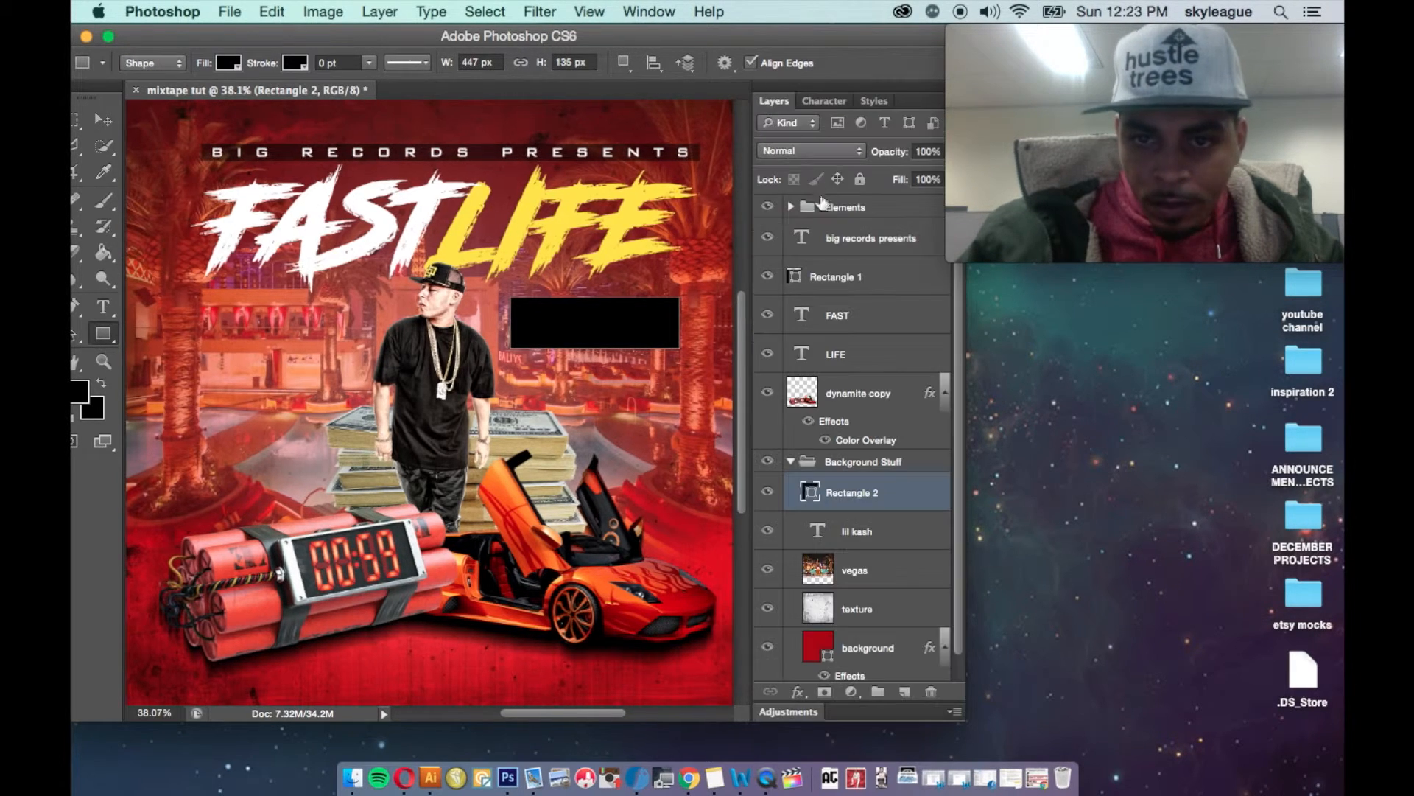
- Move the Rectangle 2 and "lil kash" layers directly above the FAST layer, with the text on top of the rectangle
left_click_drag(849, 495, 831, 372)
left_click(847, 505, "shift")
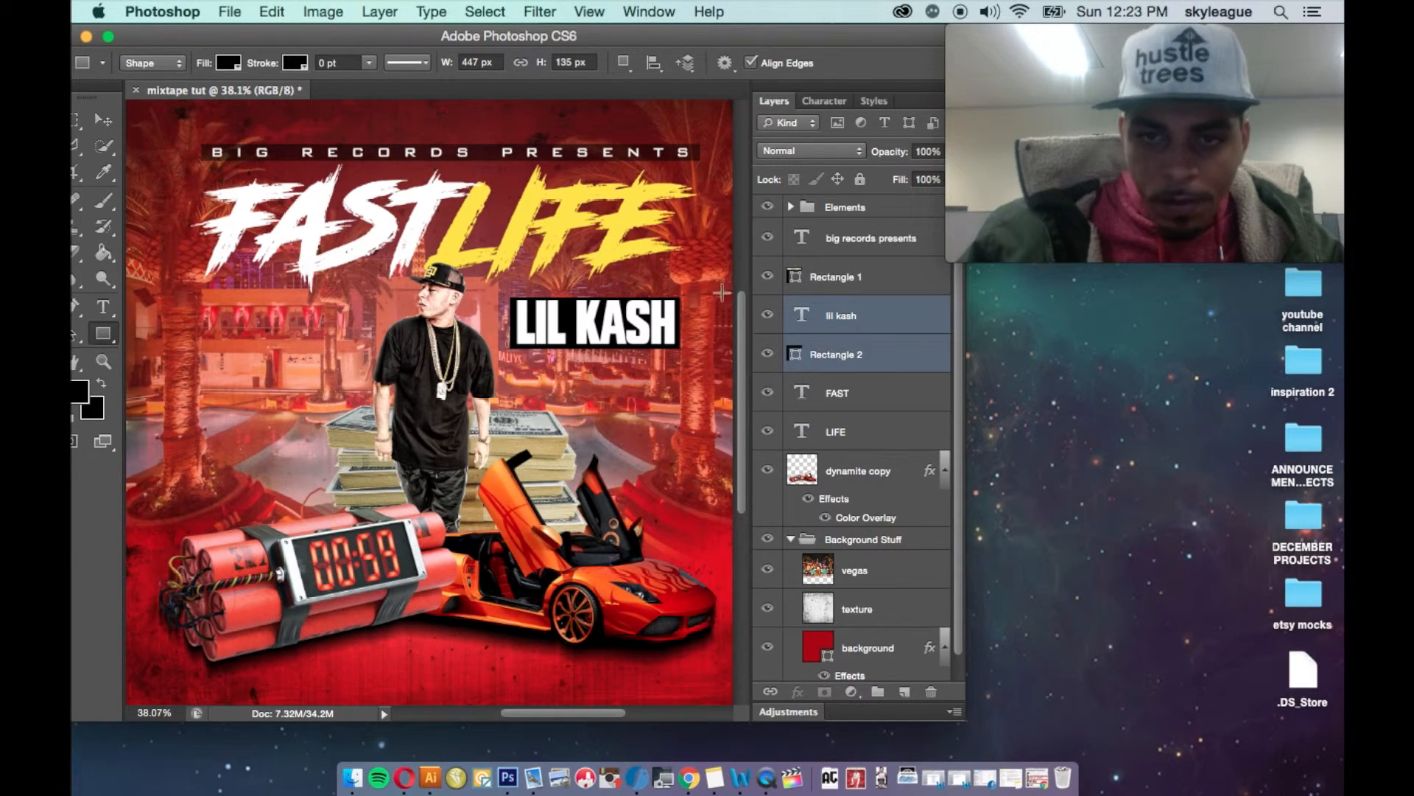
key("v")
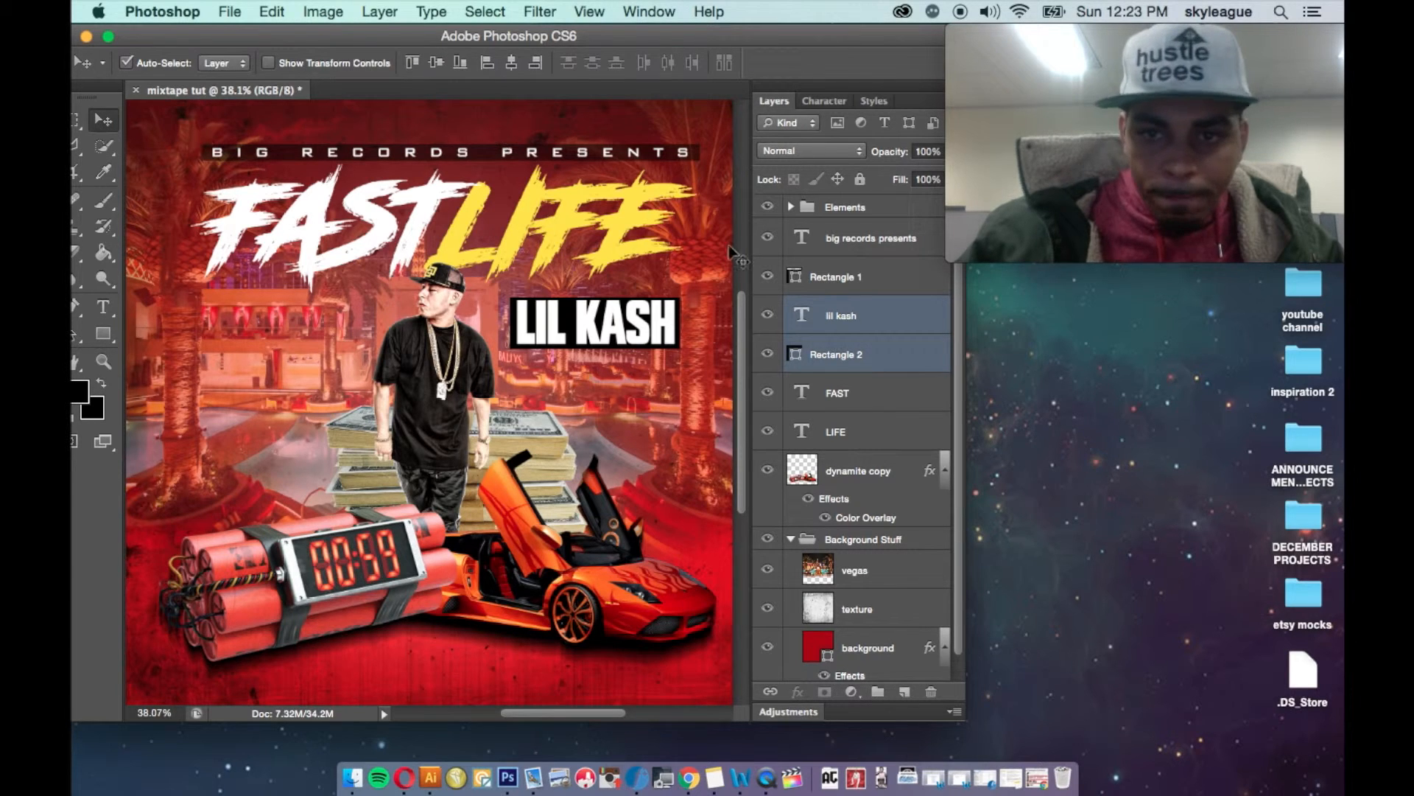
- Group the FAST and LIFE text layers and name the group "title"
left_click(858, 431)
left_click(841, 398, "shift")
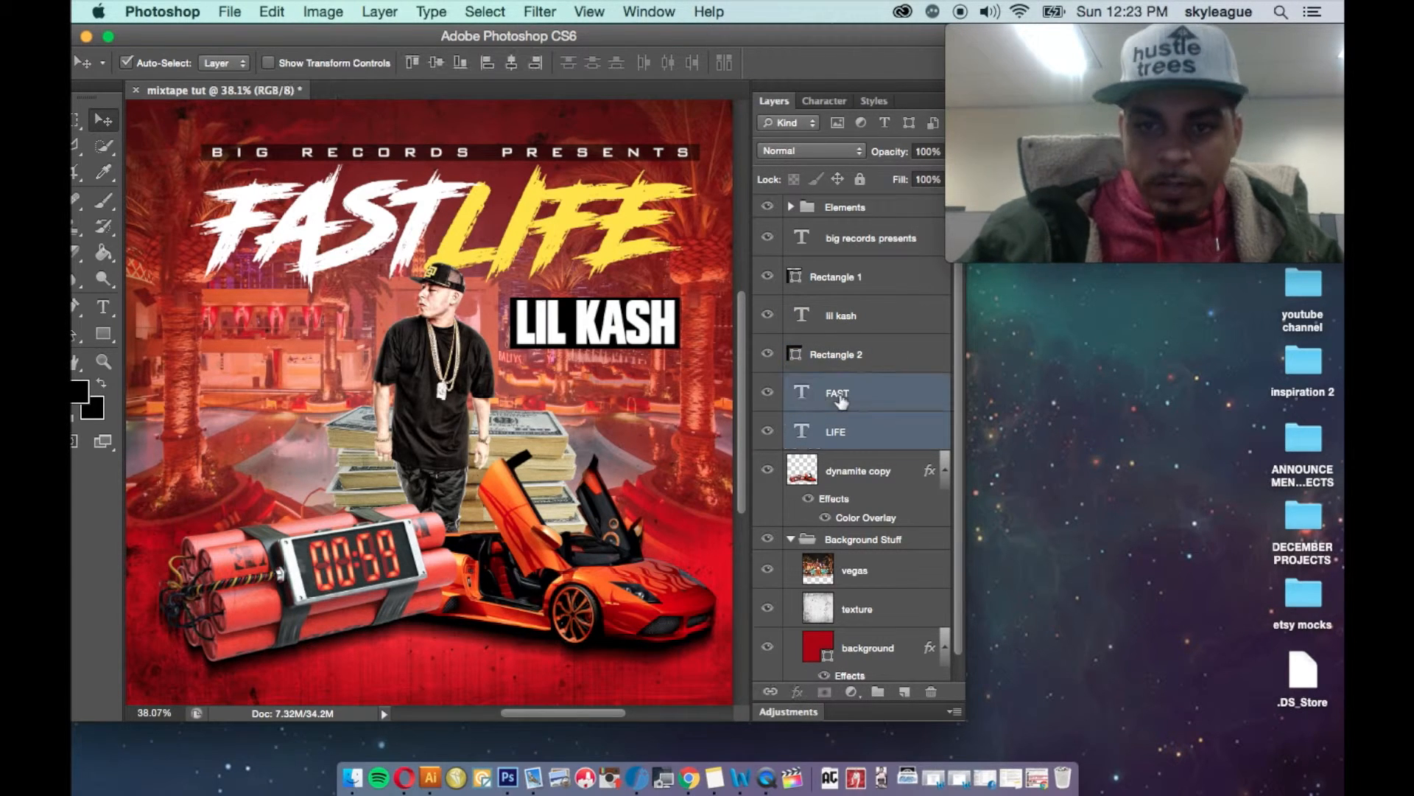
key("ctrl+g")
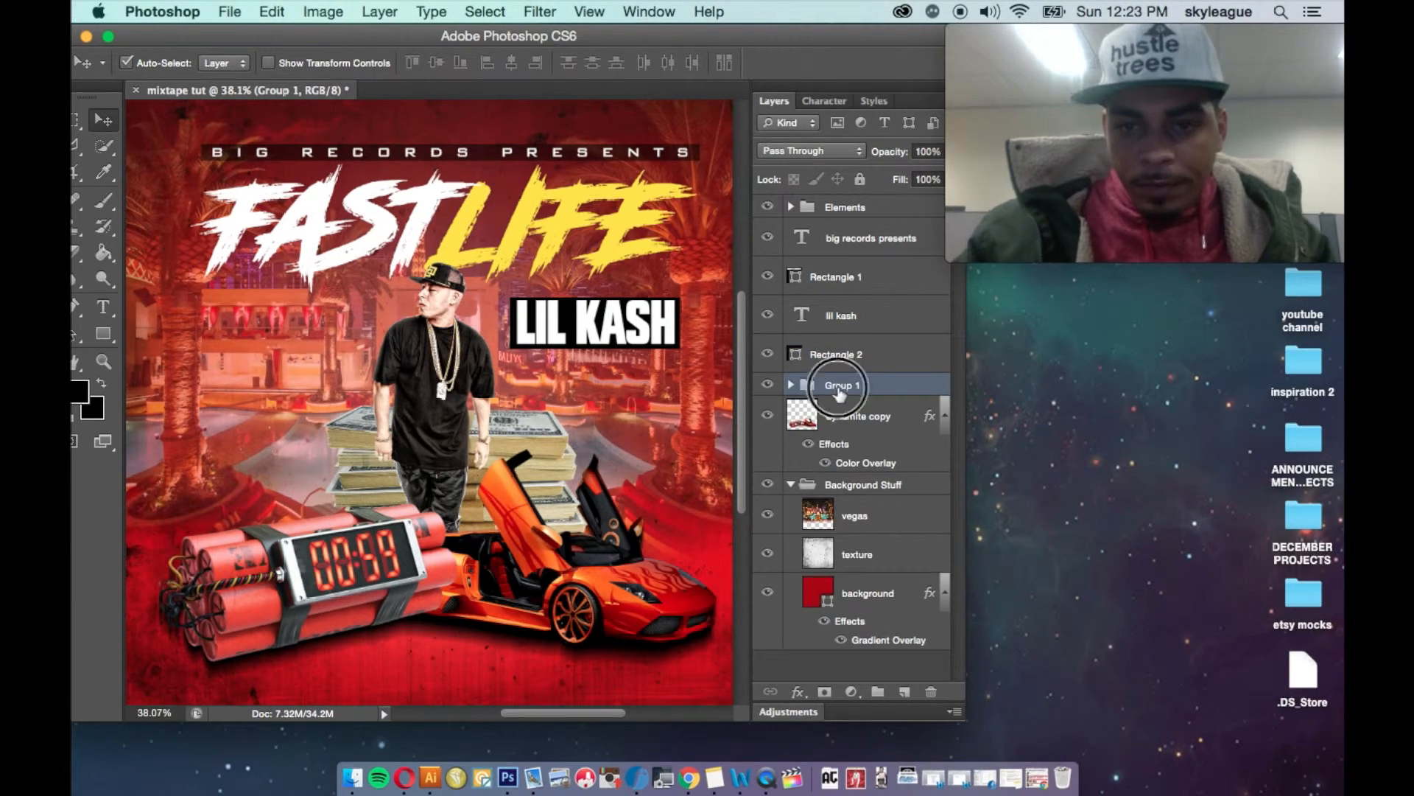
double_click(840, 384)
type("title")
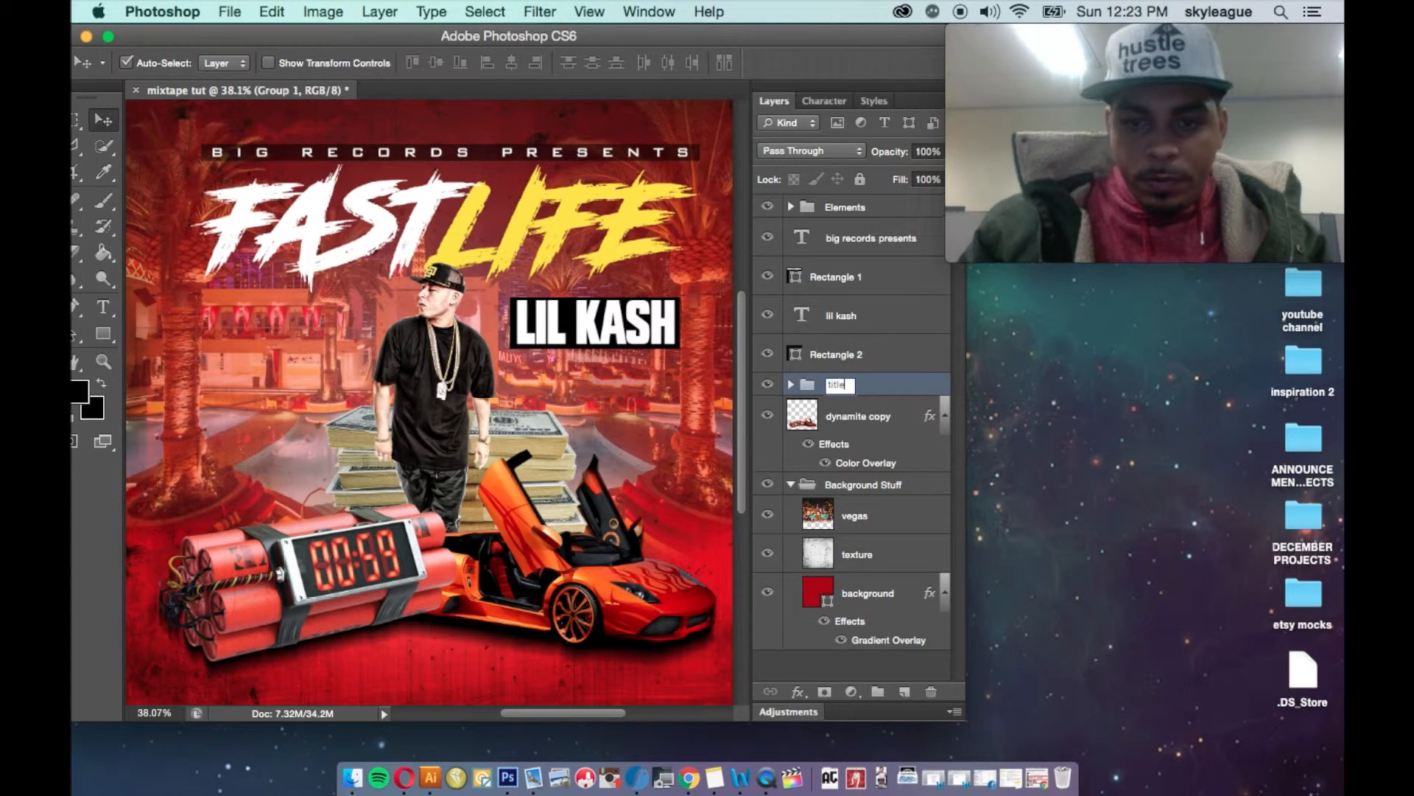
- Group the "lil kash" text layer with Rectangle 2 and name the group "artist"
key("Return")
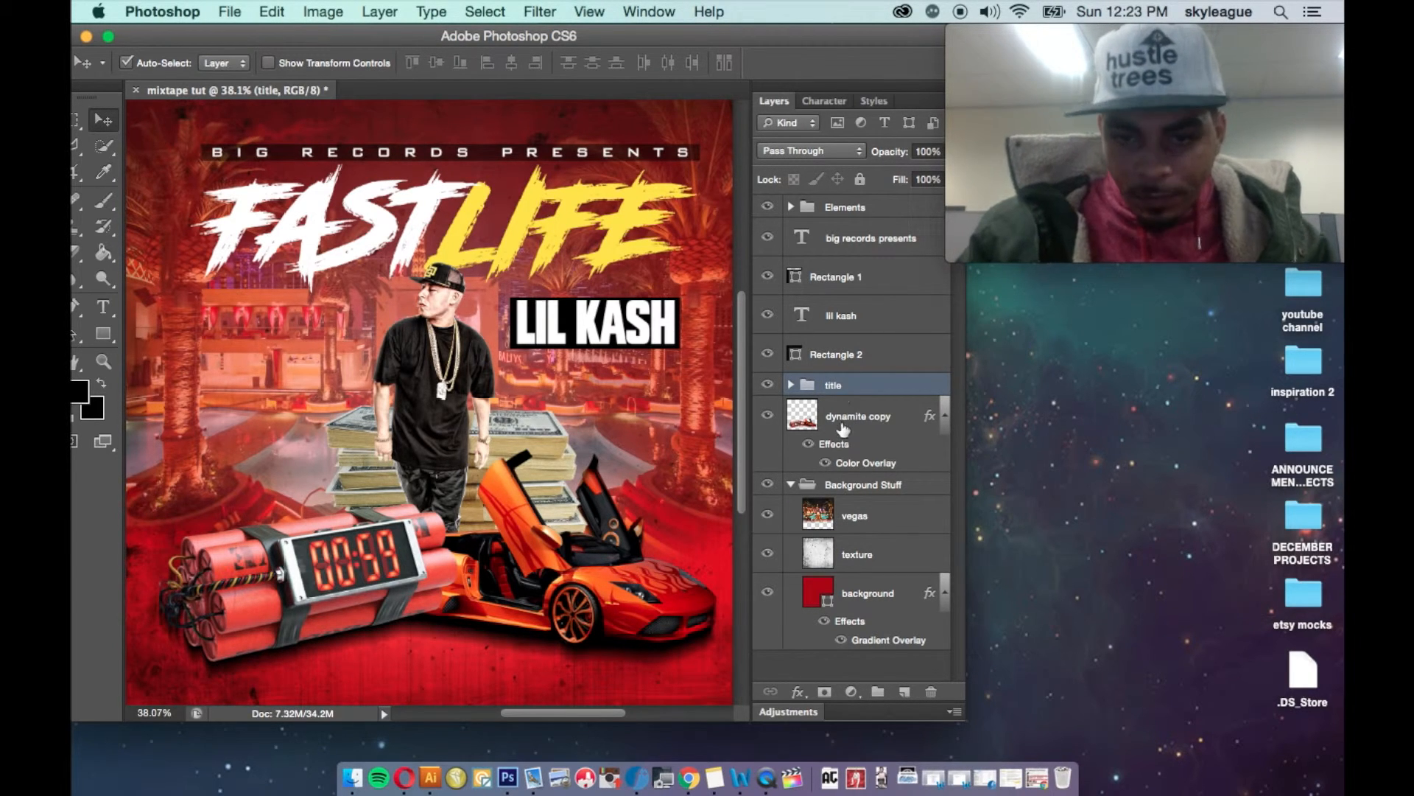
left_click(843, 356)
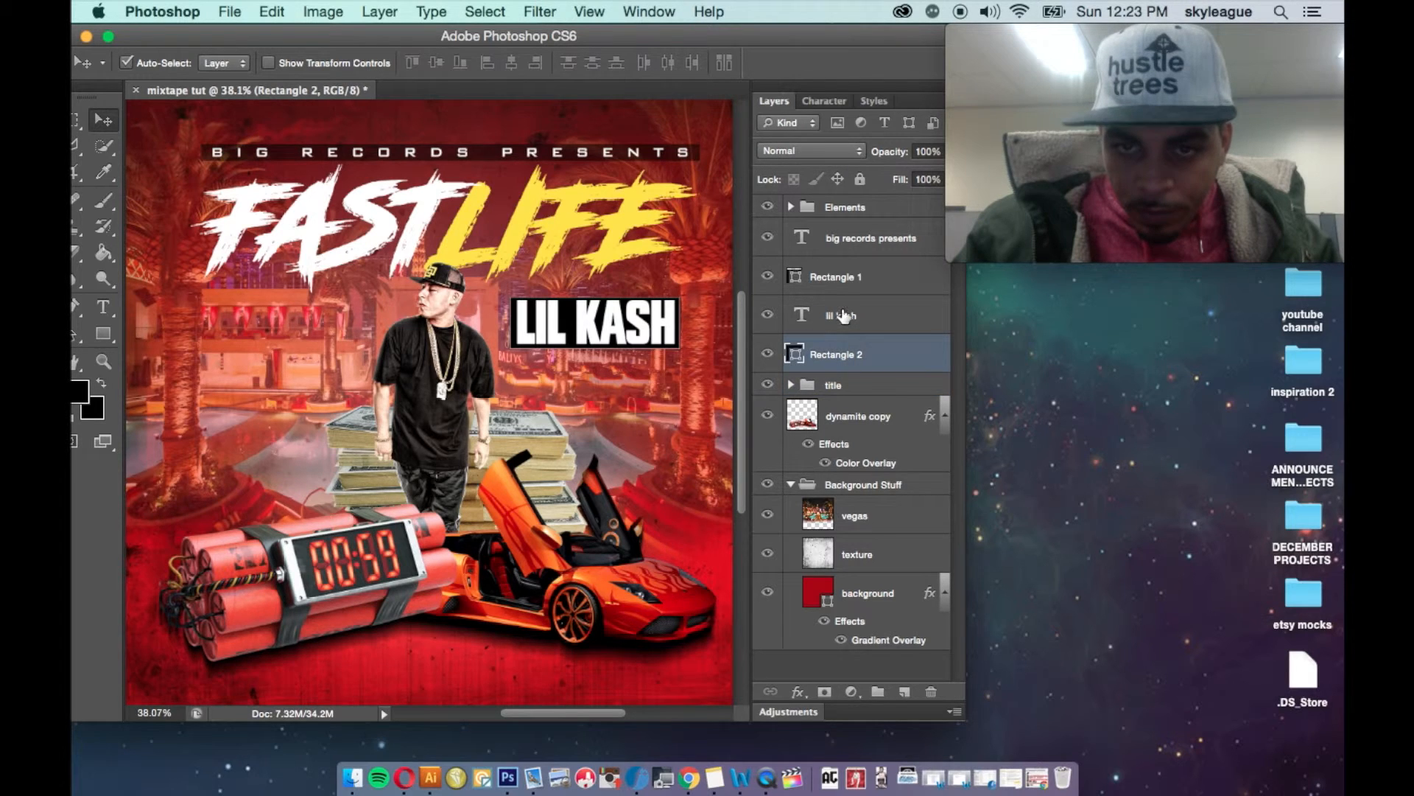
left_click(842, 317, "shift")
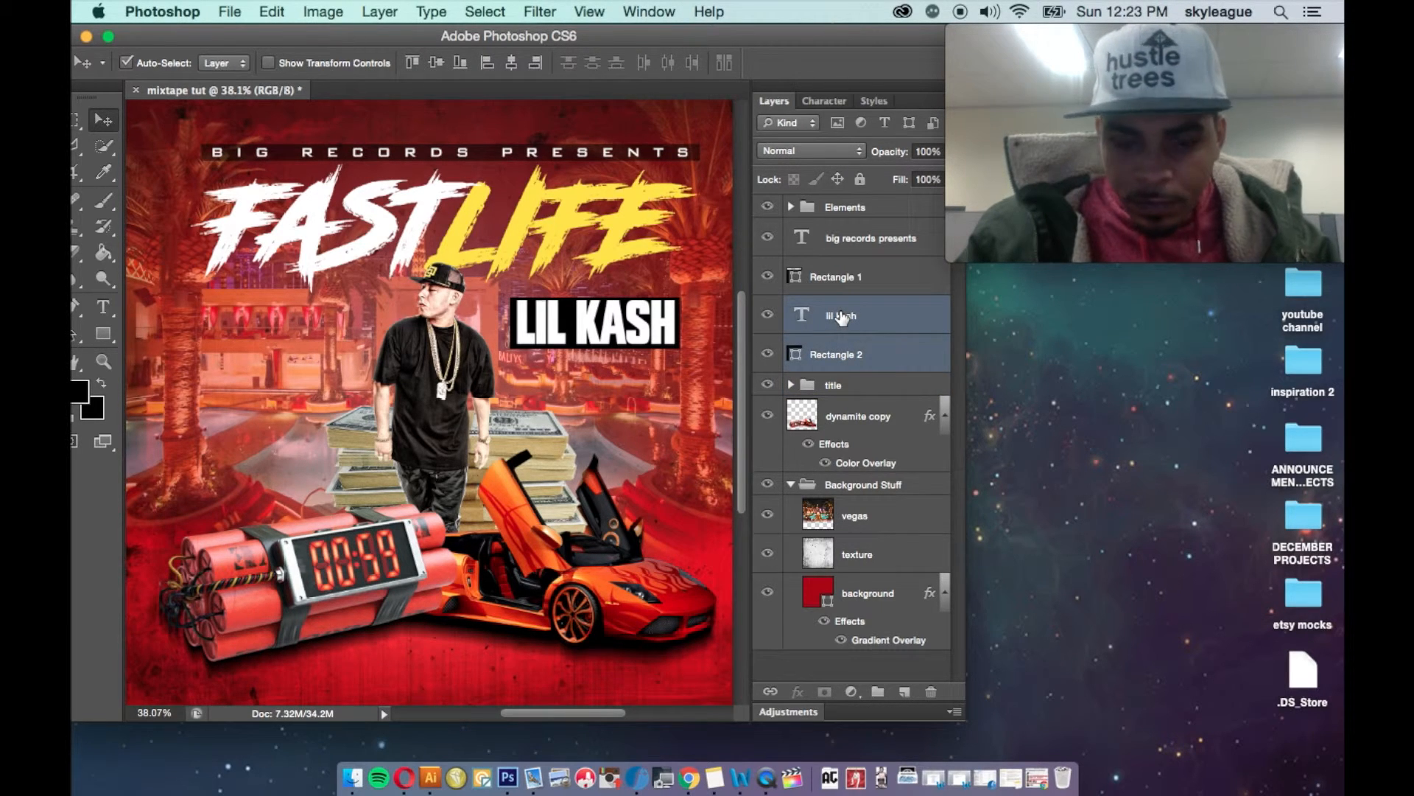
key("super+g")
double_click(838, 307)
type("a")
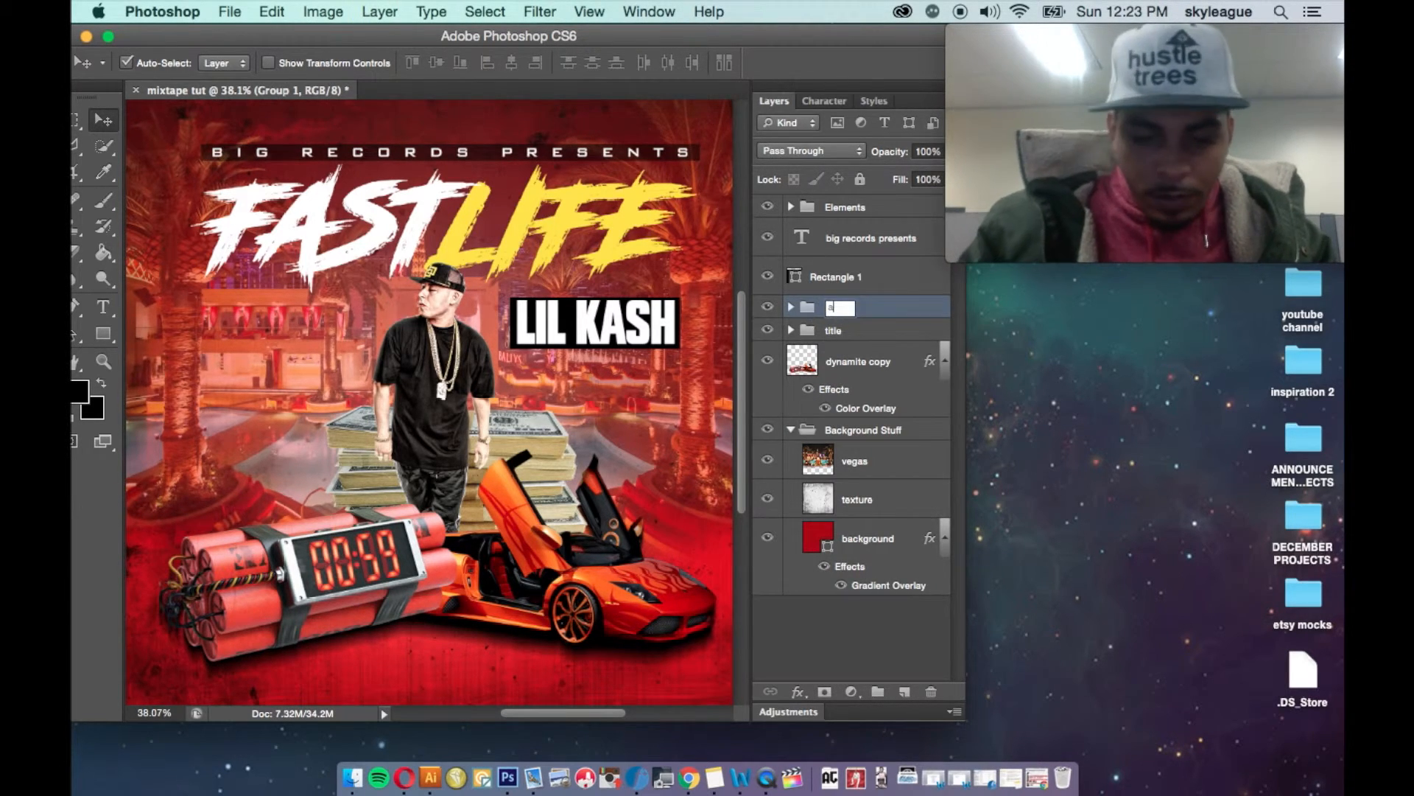
key("Return")
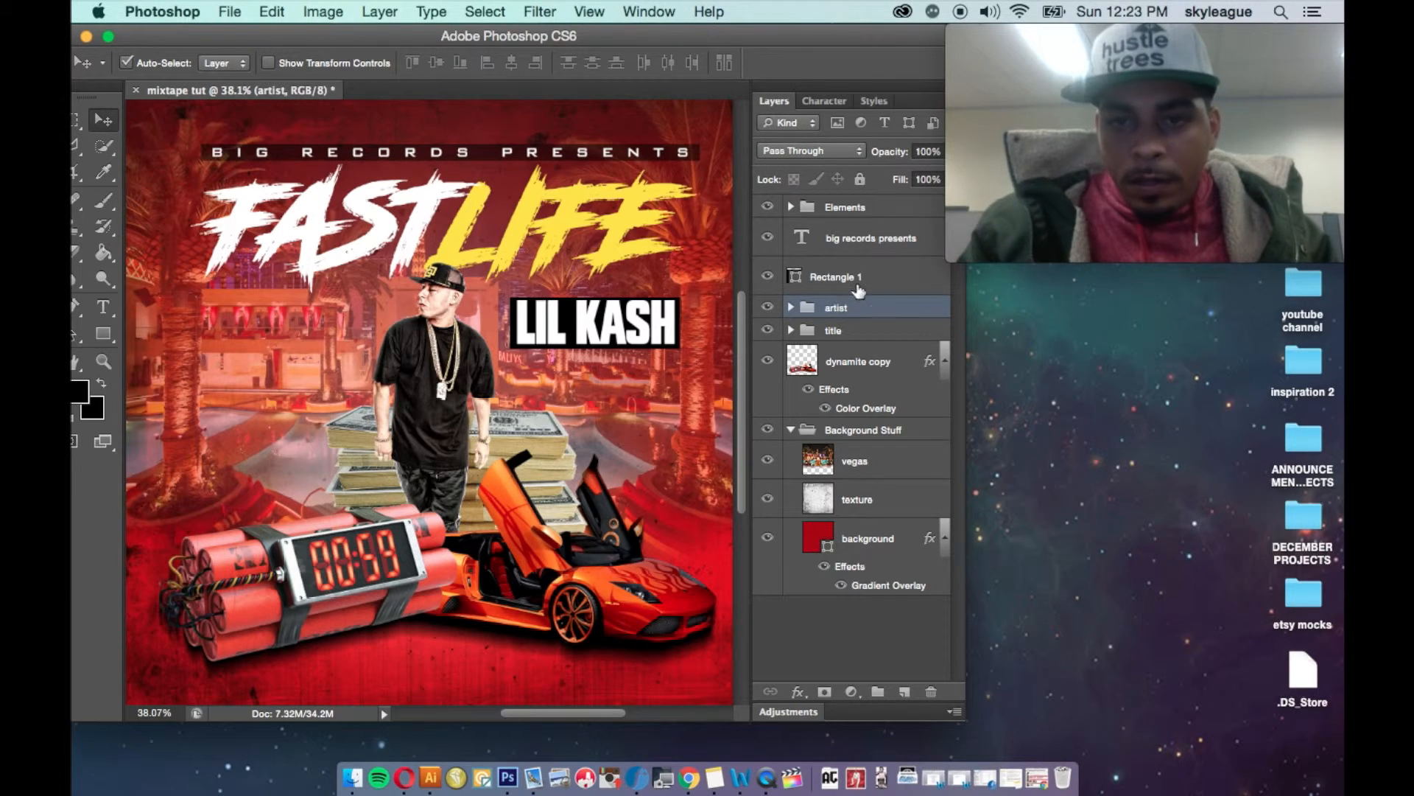
- Group the Rectangle 1 and "big records presents" layers and name the group "record label"
left_click(859, 289)
left_click(848, 237, "shift")
key("super+g")
double_click(840, 230)
type("recor")
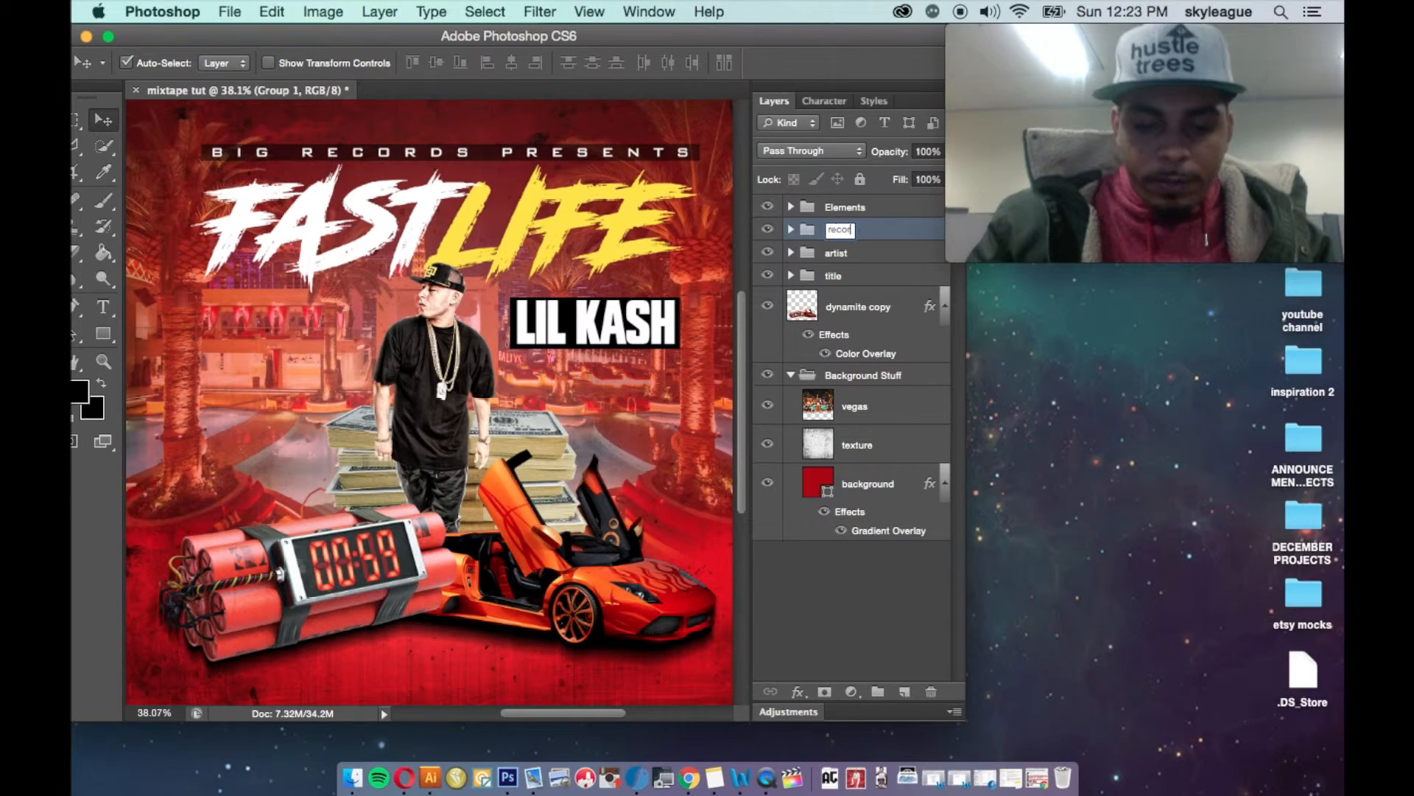
type("d label")
key("Return")
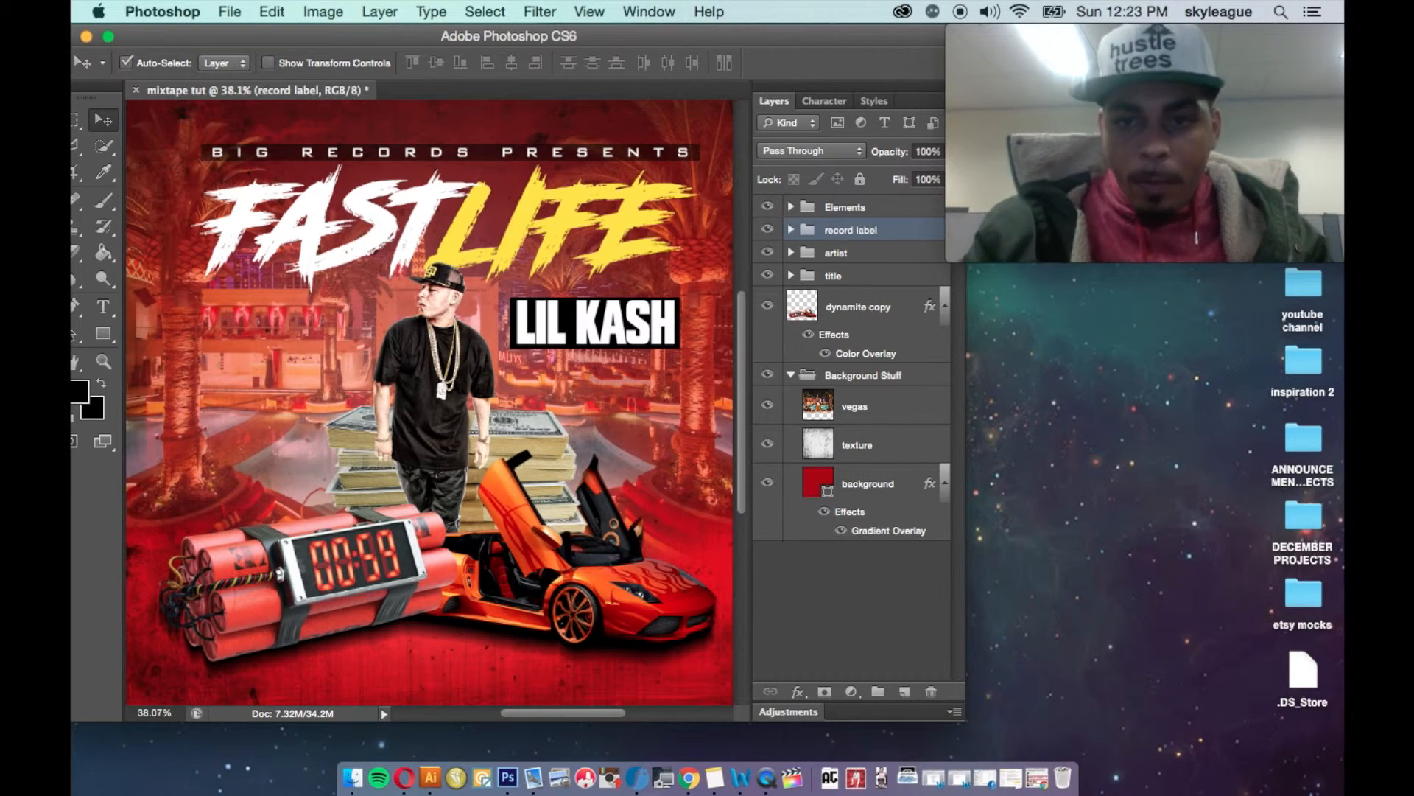
- Change the LIL KASH text color to red c01212
left_click(838, 258)
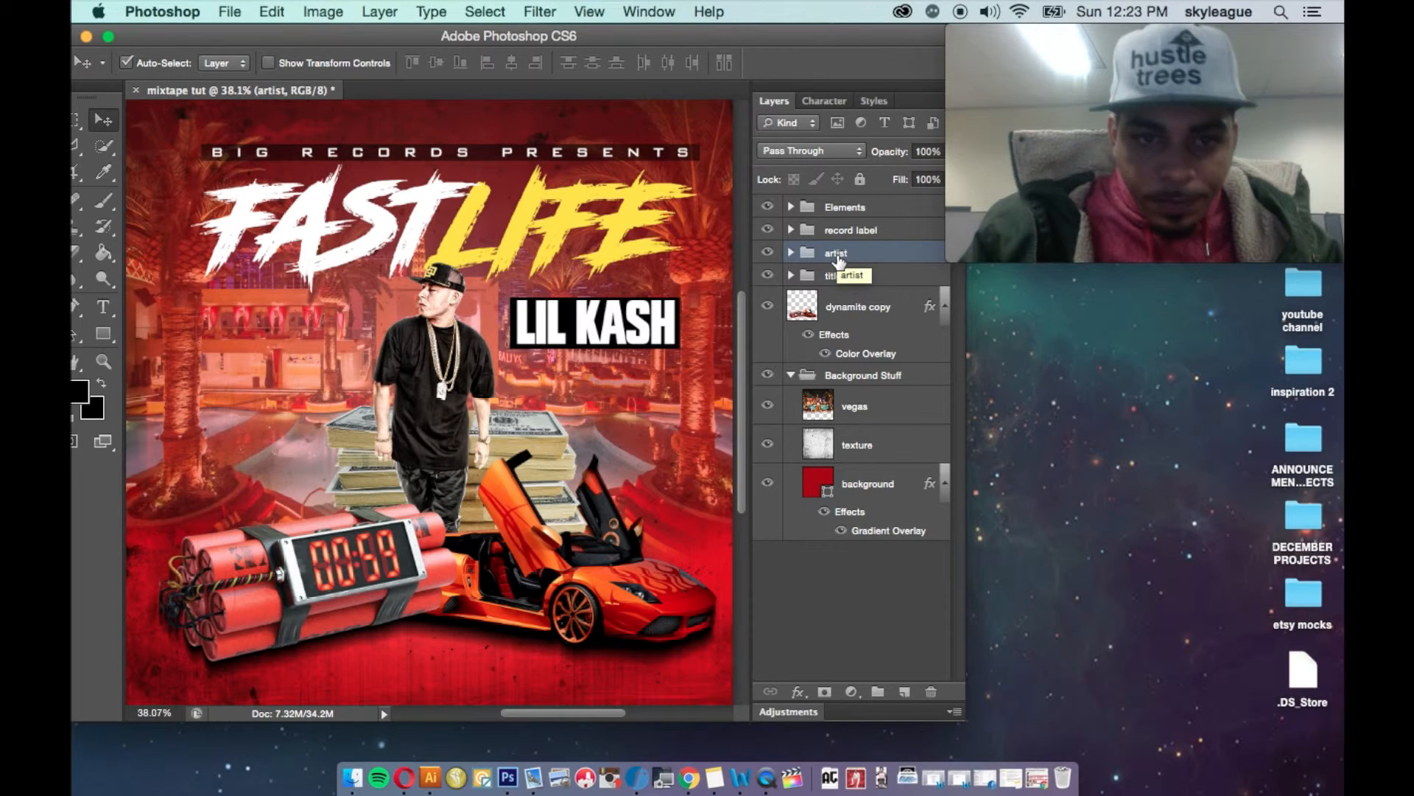
left_click(605, 324)
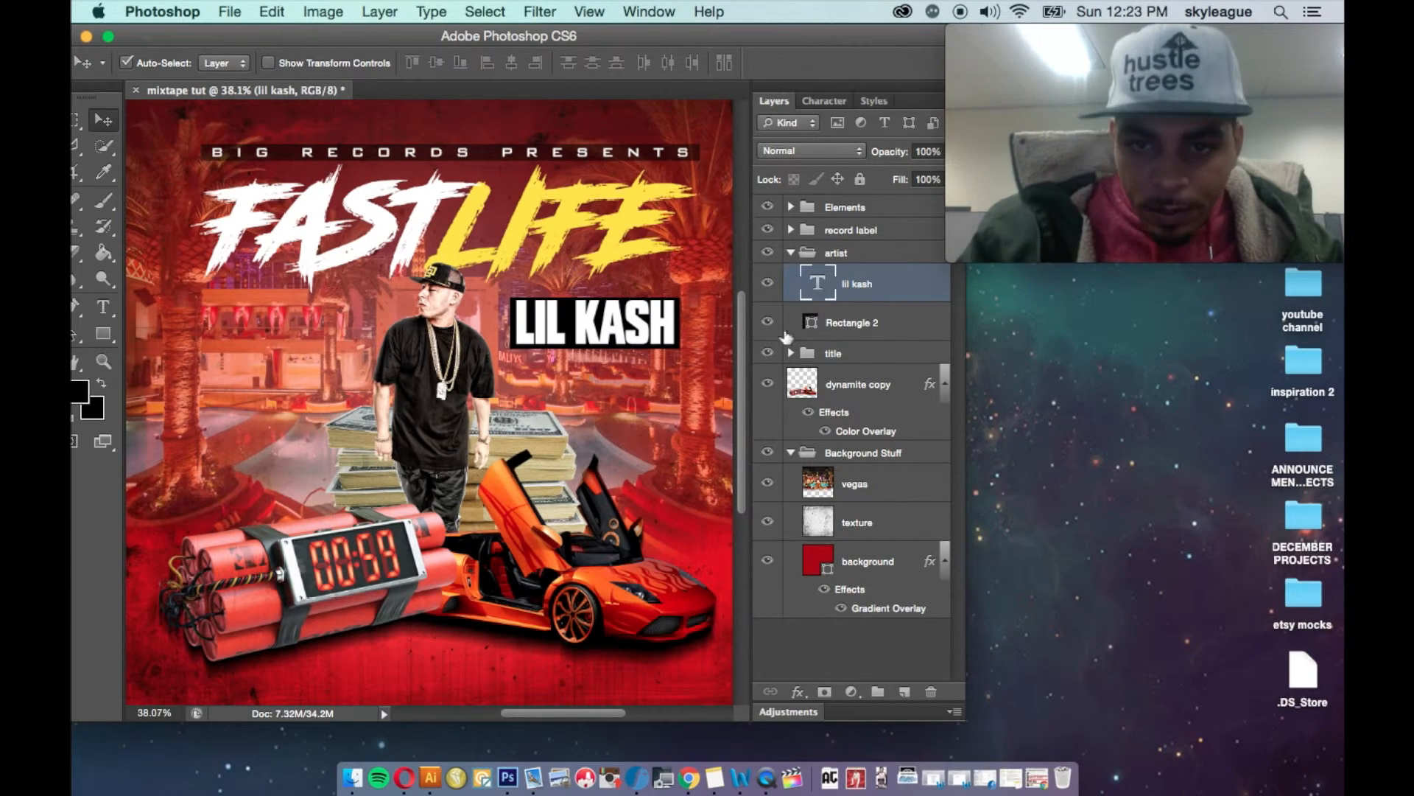
key("t")
double_click(816, 289)
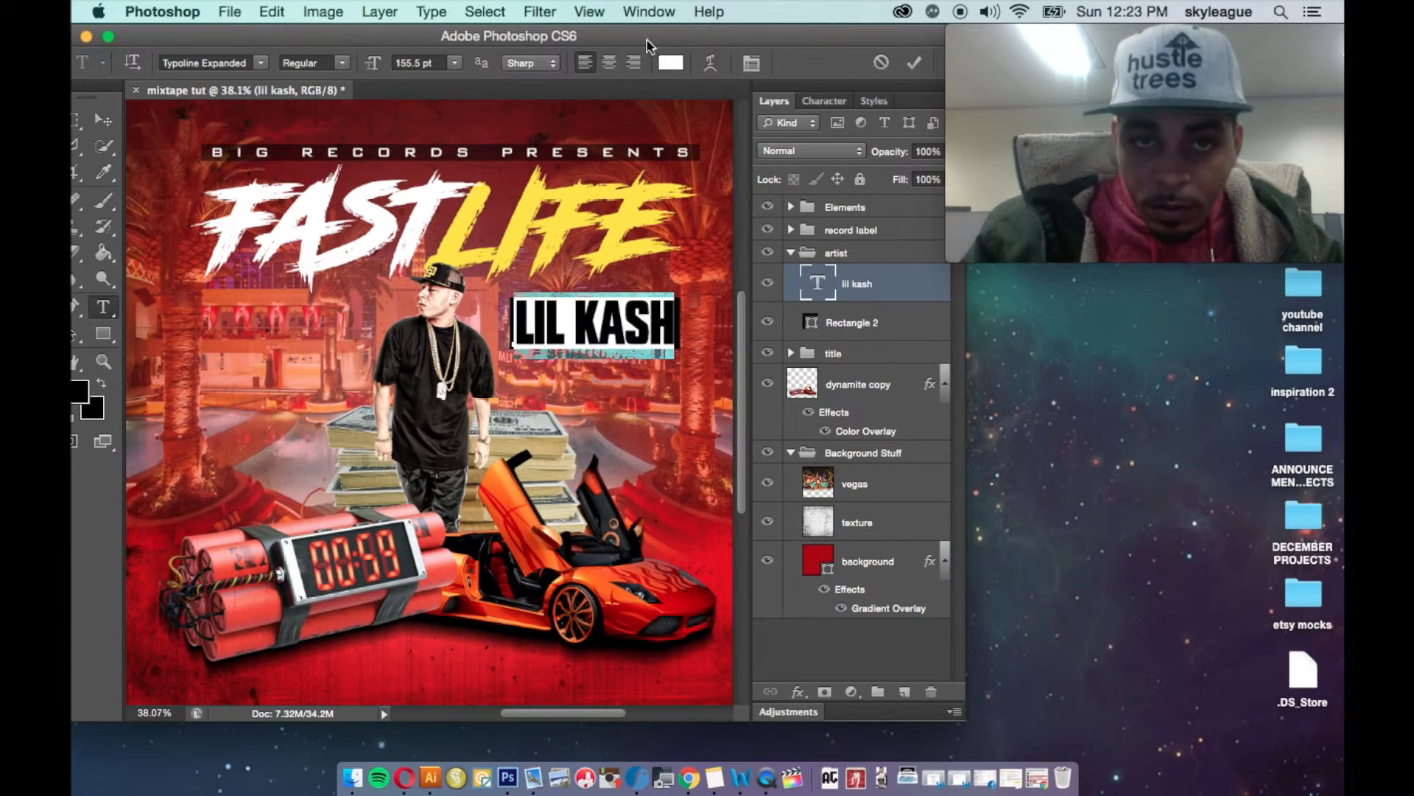
left_click(670, 62)
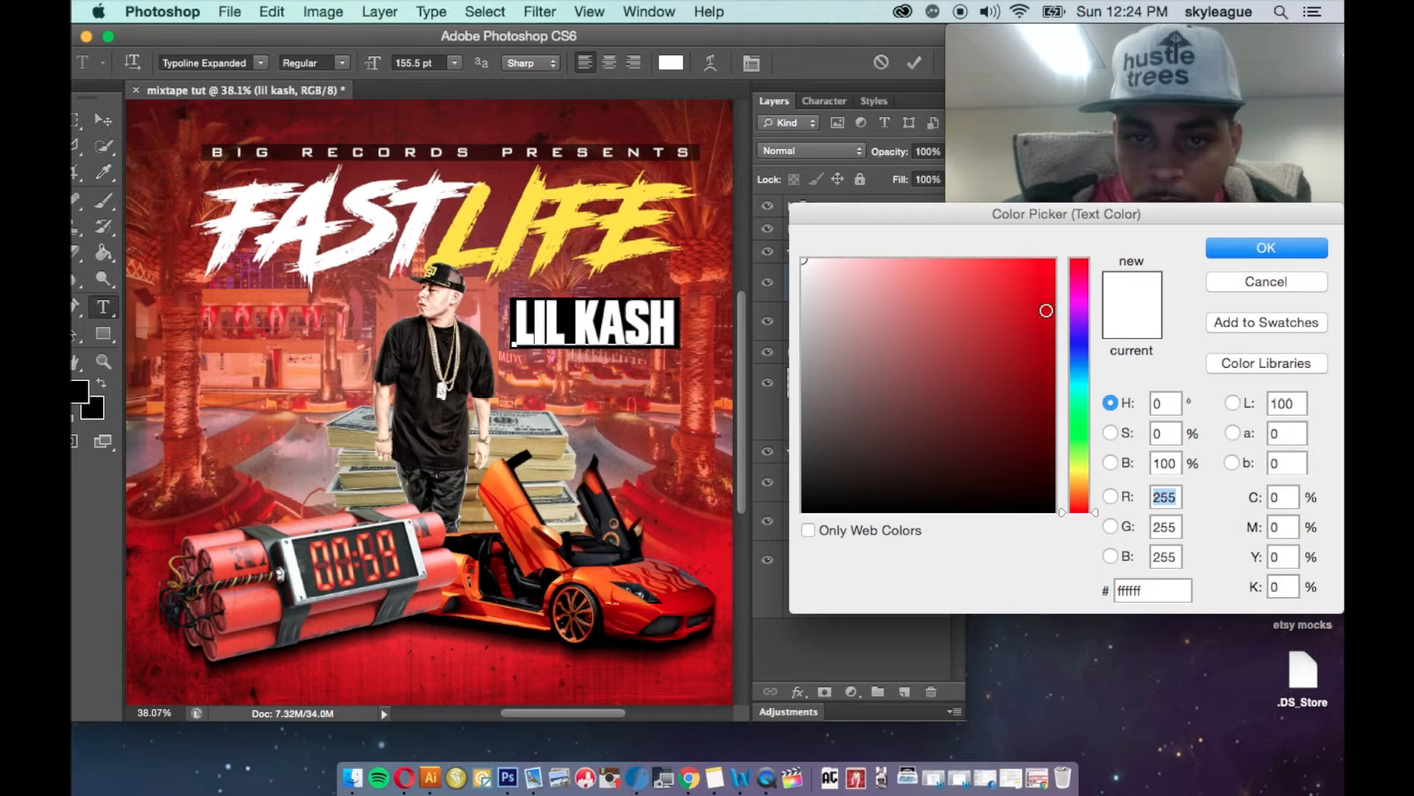
left_click_drag(1040, 300, 1032, 322)
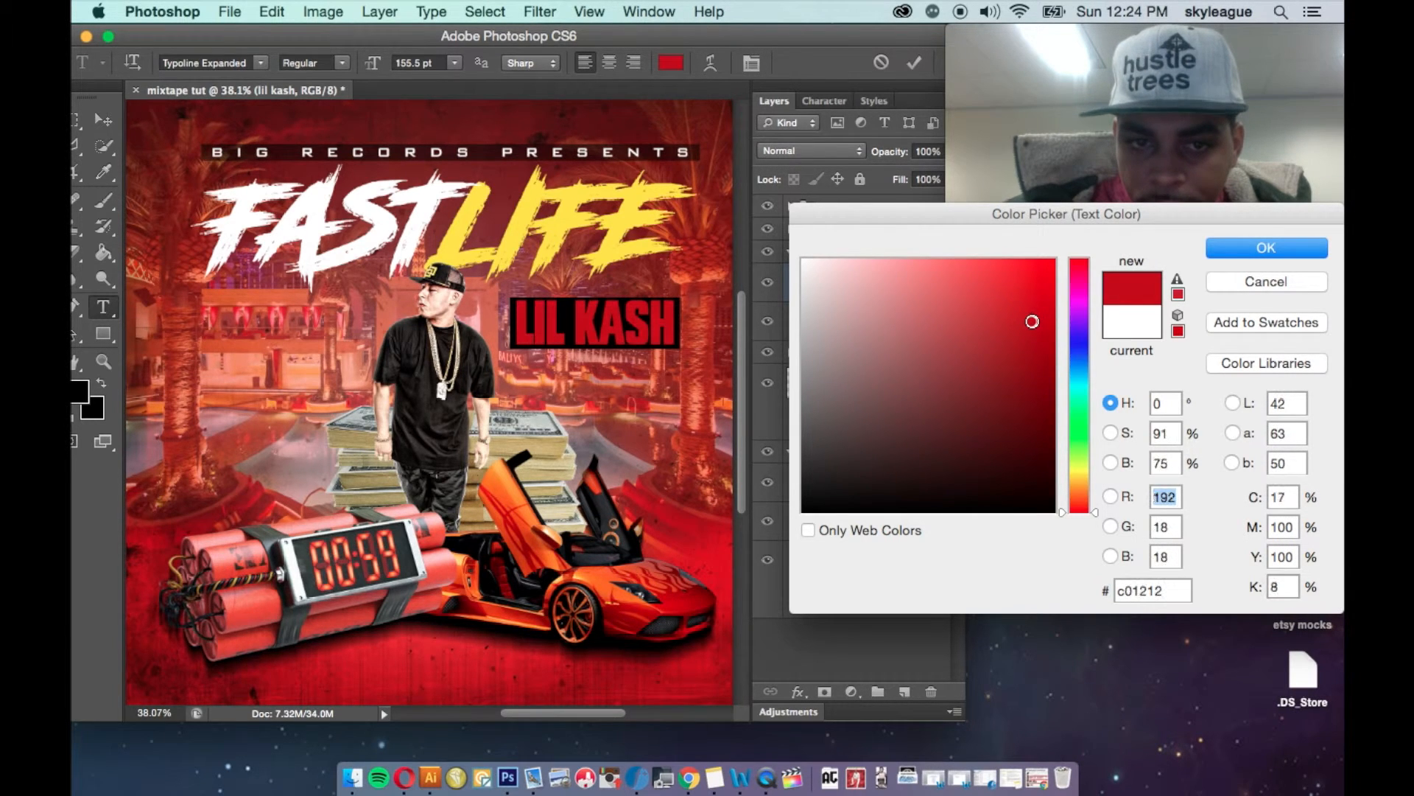
left_click(1215, 249)
key("super+Return")
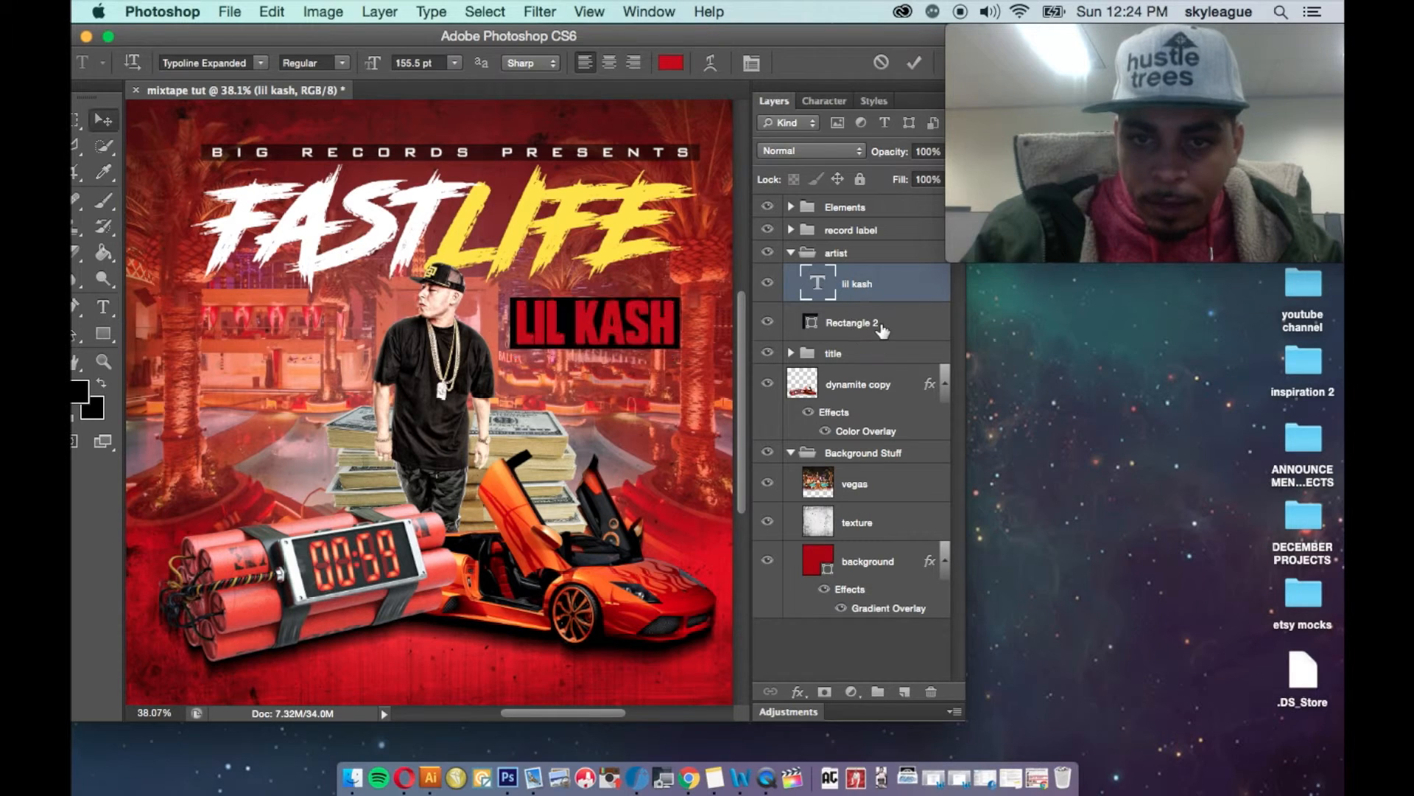
- Recolor the Rectangle 2 box behind the LIL KASH text to a dark red
left_click(834, 328)
double_click(810, 322)
mouse_move(1026, 405)
left_mouse_down()
mouse_move(1039, 414)
mouse_move(1034, 388)
mouse_move(1041, 416)
left_mouse_up()
left_click(1217, 251)
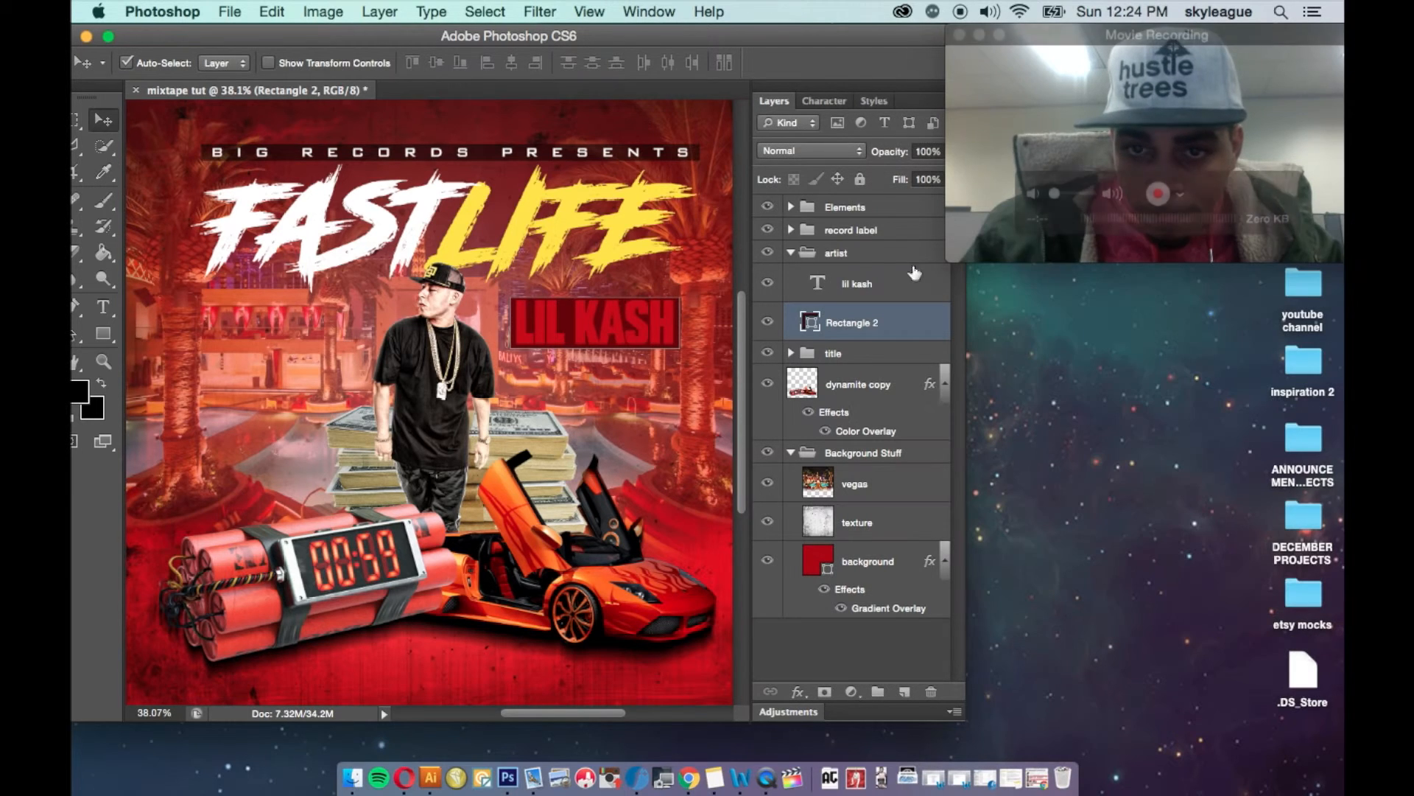
- Set the LIL KASH text color to the deeper red ab0f0f
left_click(820, 284)
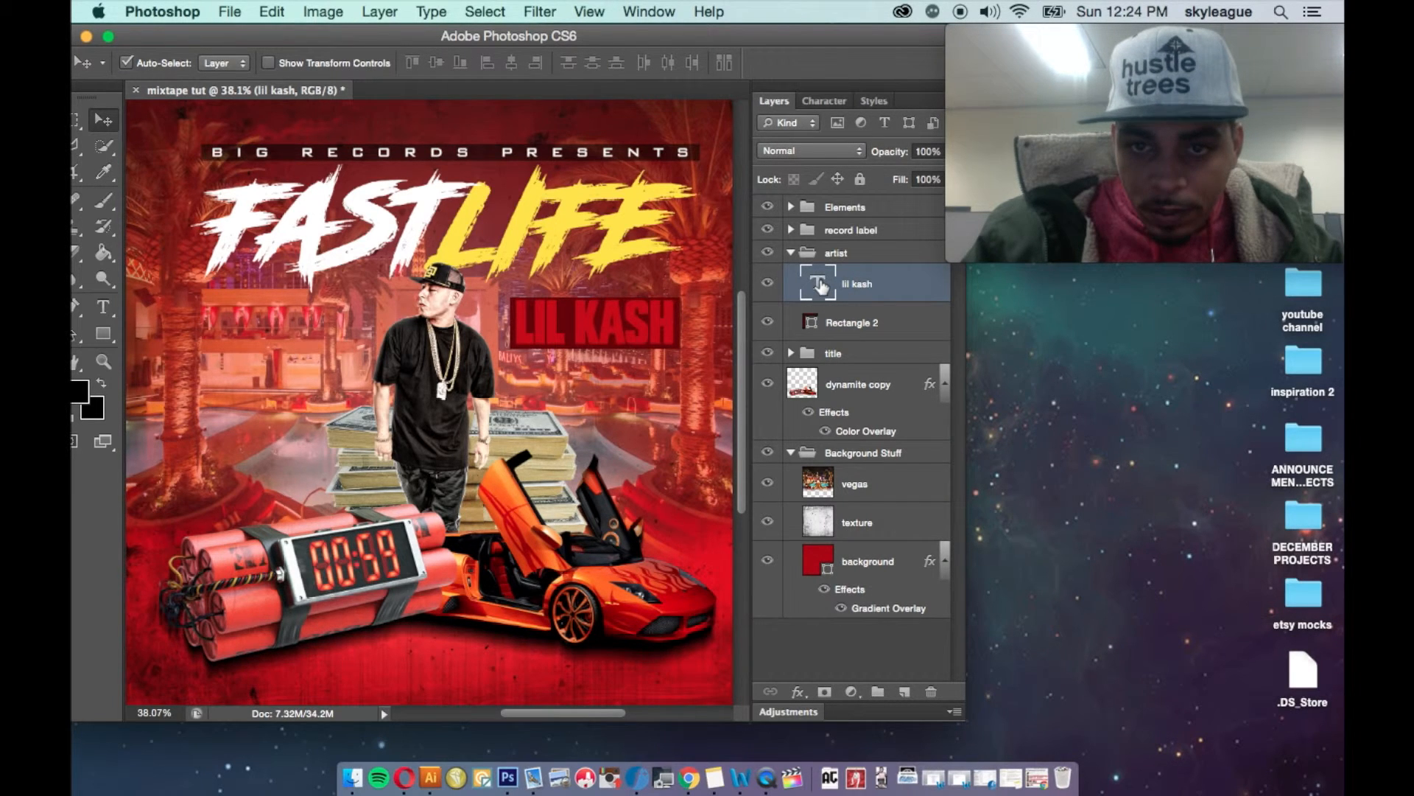
key("t")
double_click(820, 278)
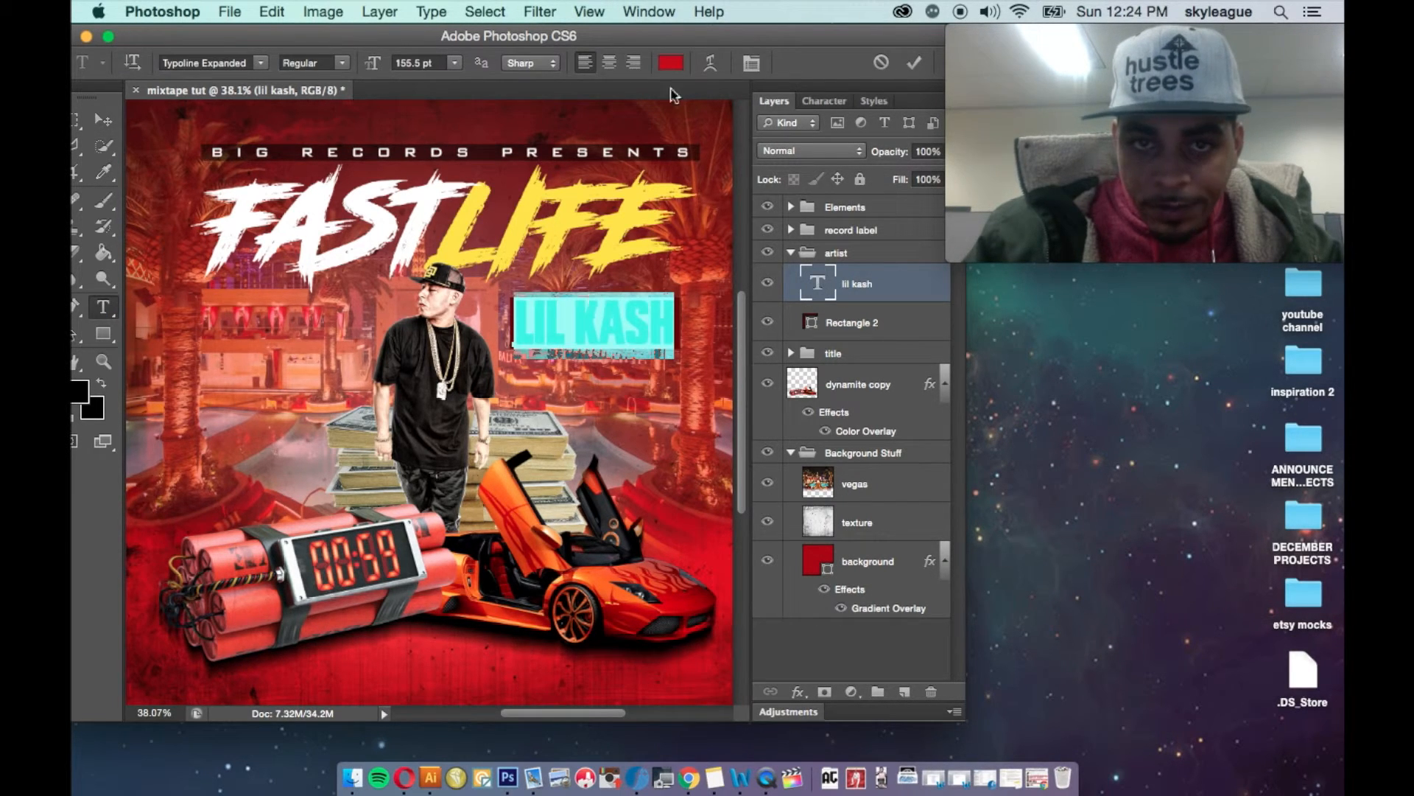
left_click(672, 65)
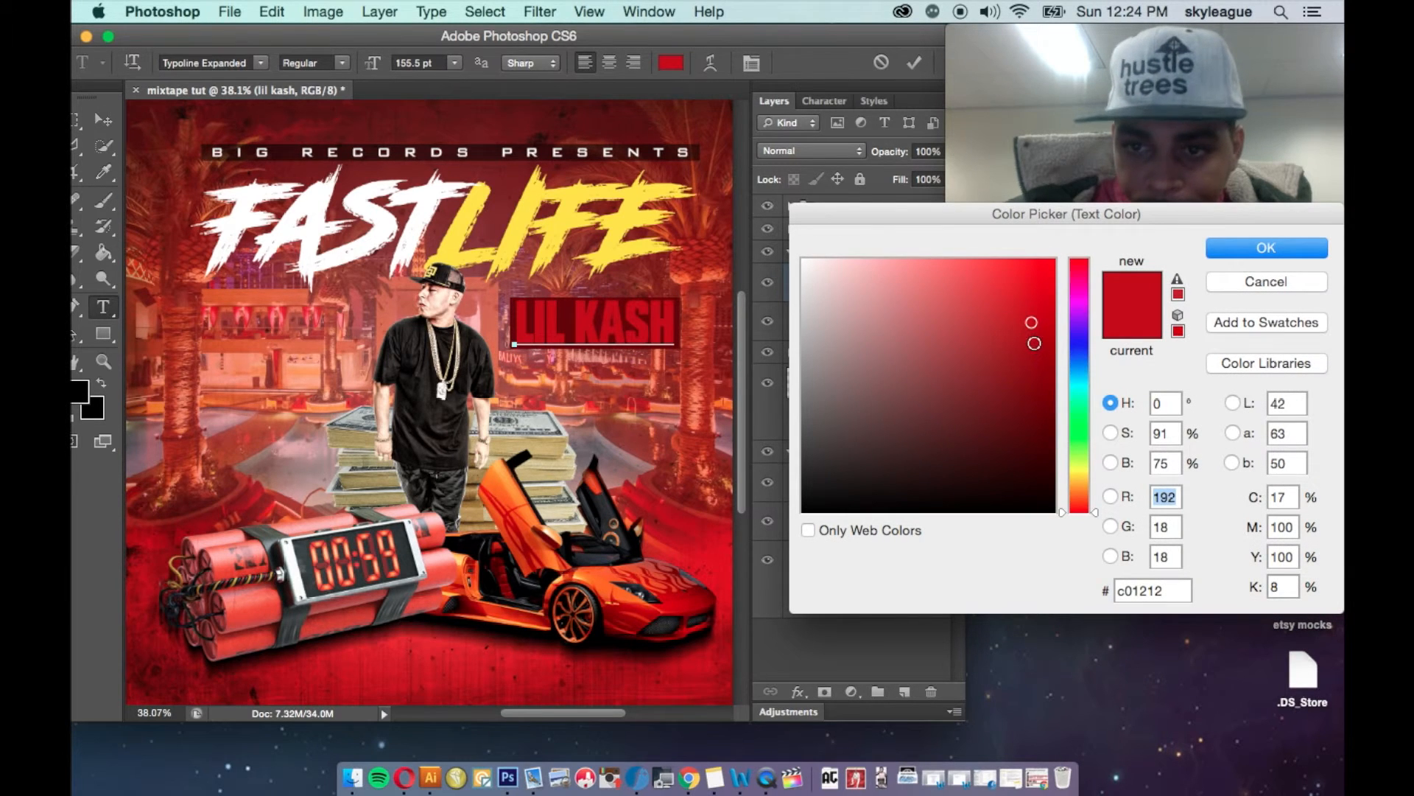
left_click(1034, 343)
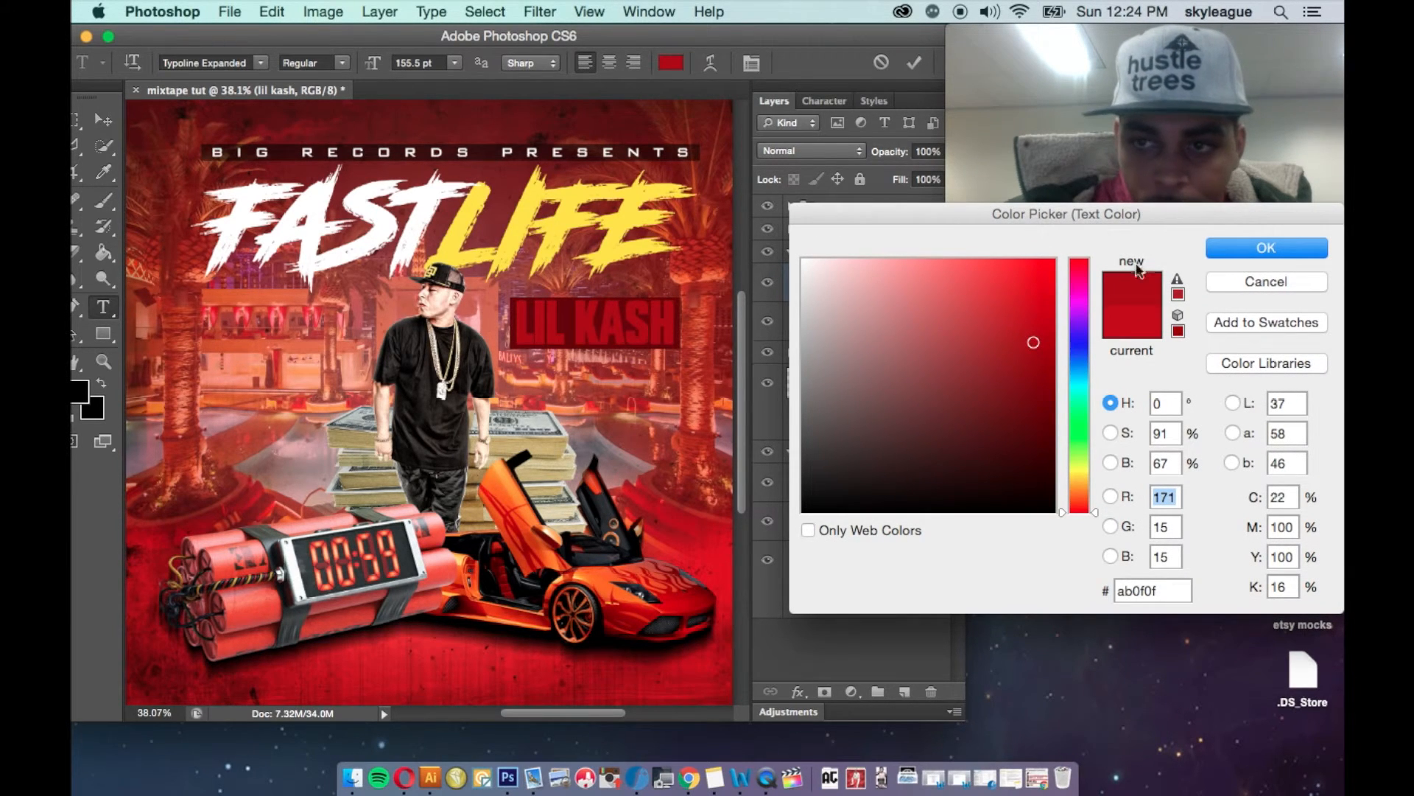
left_click(1212, 250)
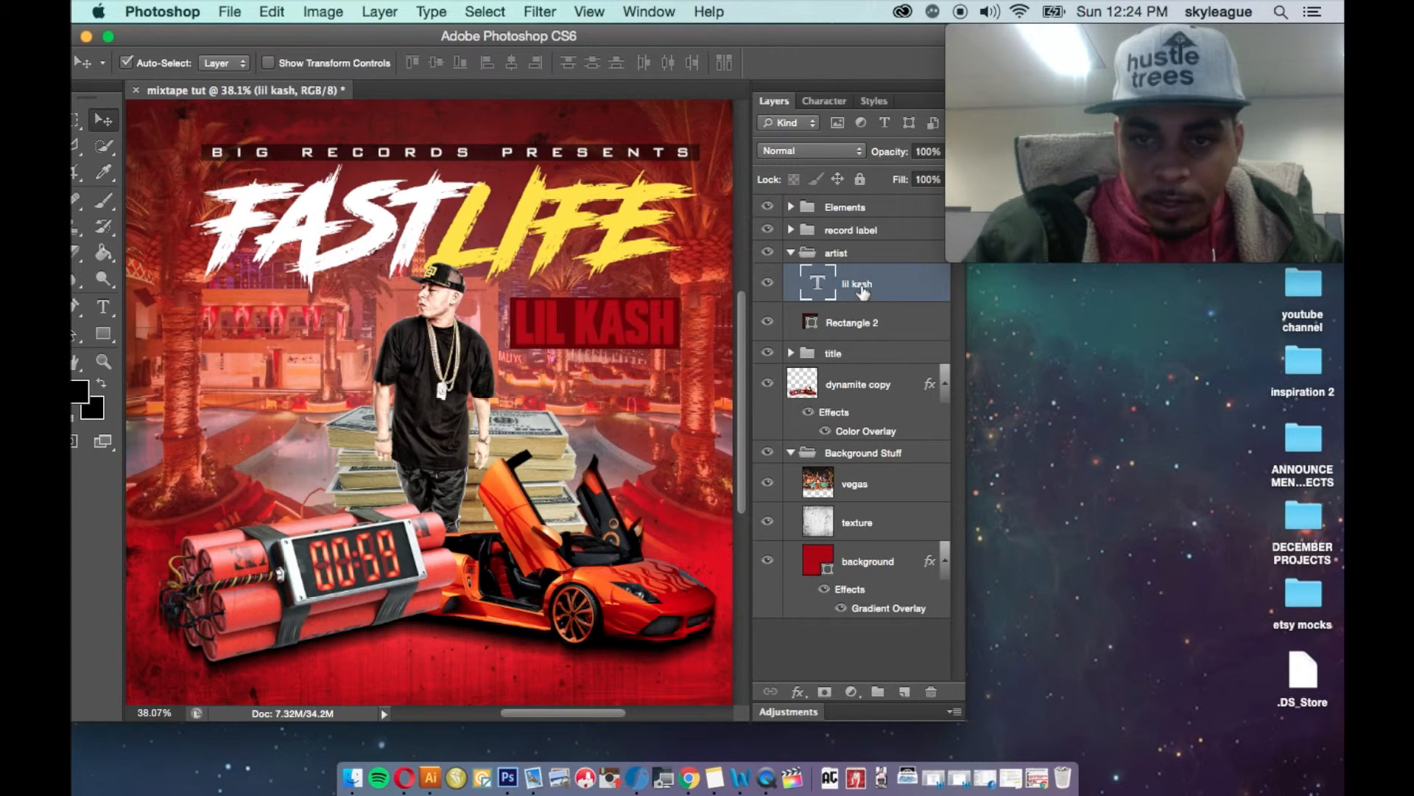
- Free-transform the LIL KASH text and its rectangle together: rotate 4.15°, scale to 112.52%, and move them slightly lower beside the artist
left_click(848, 329, "shift")
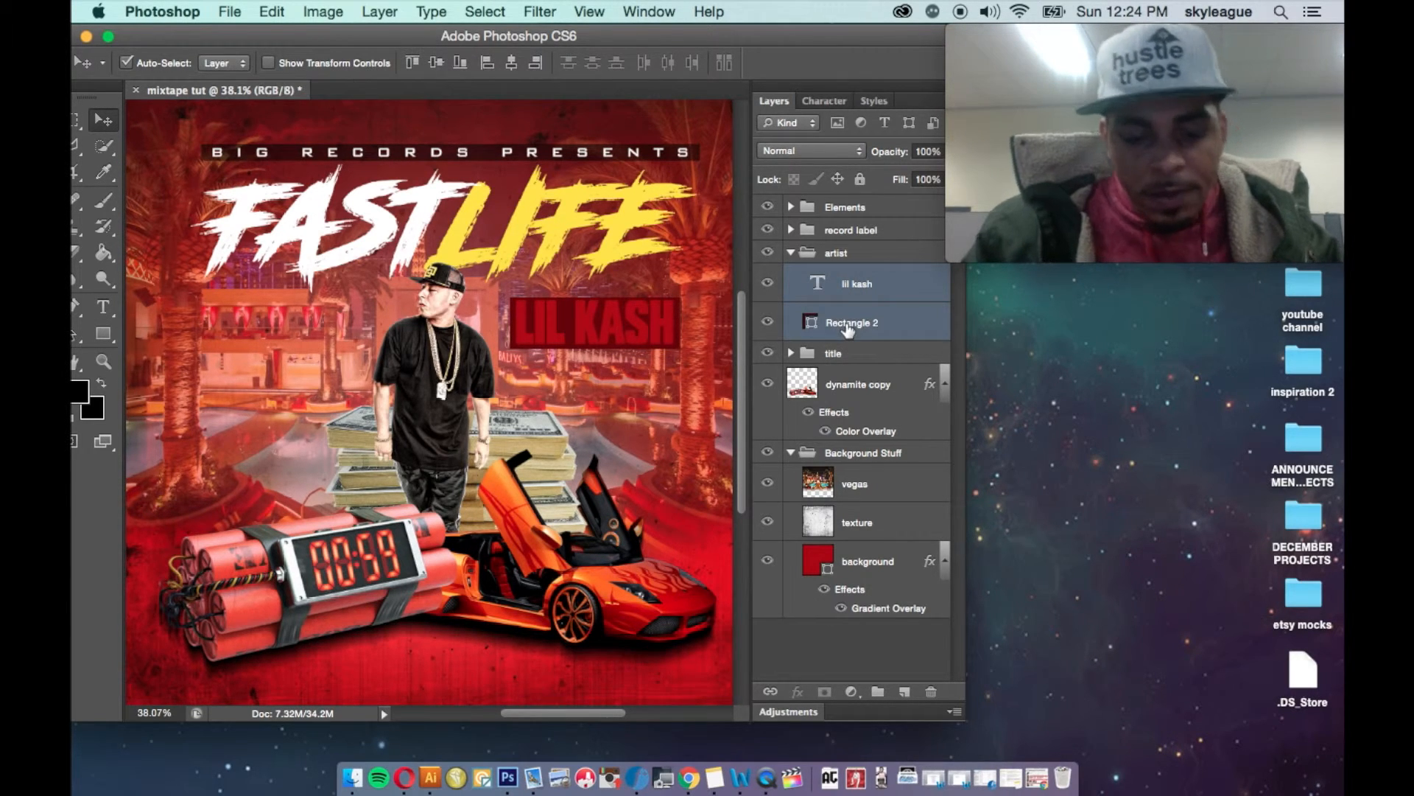
key("super+t")
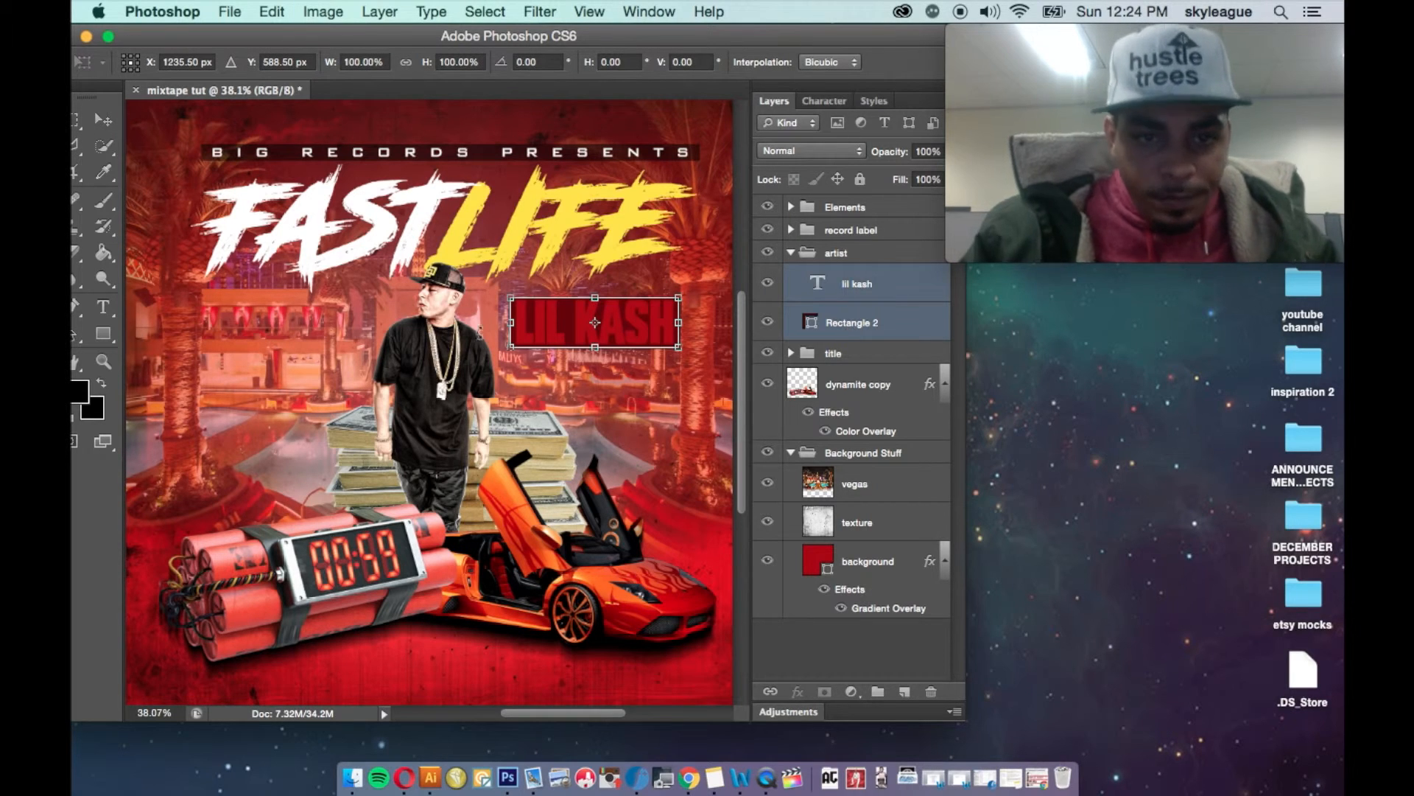
left_click_drag(492, 281, 495, 269)
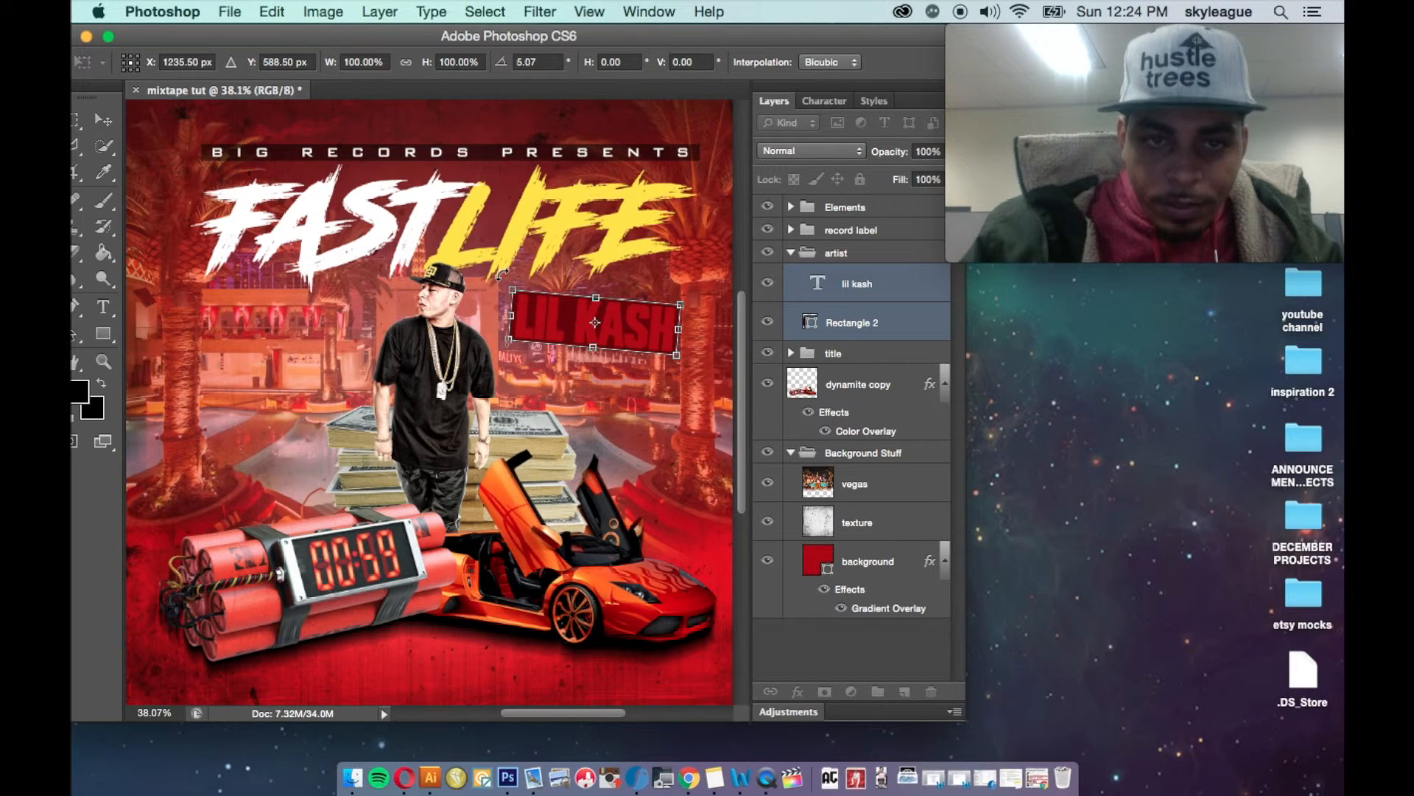
left_click_drag(502, 274, 498, 273)
left_click_drag(536, 340, 532, 362)
left_click_drag(669, 384, 685, 397)
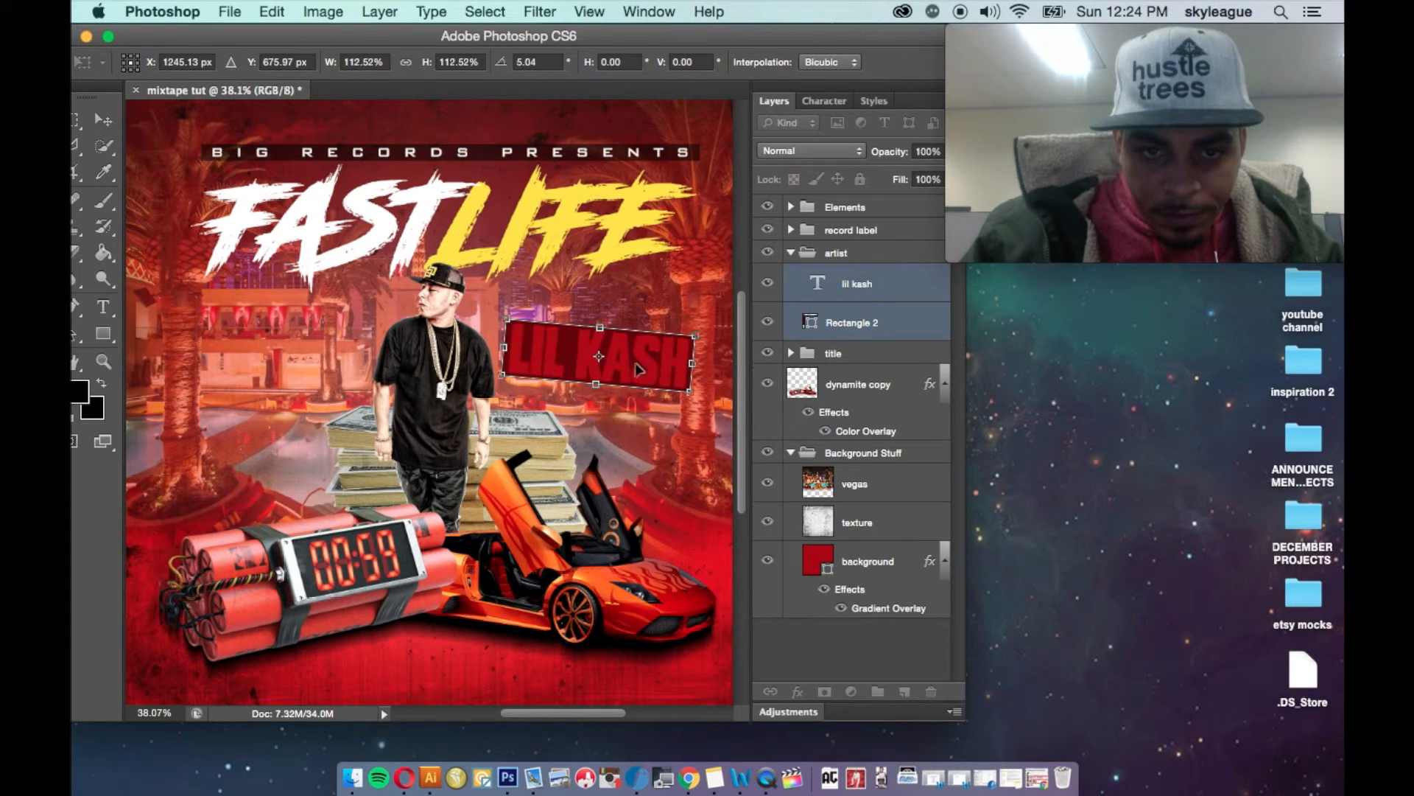
left_click_drag(497, 298, 499, 295)
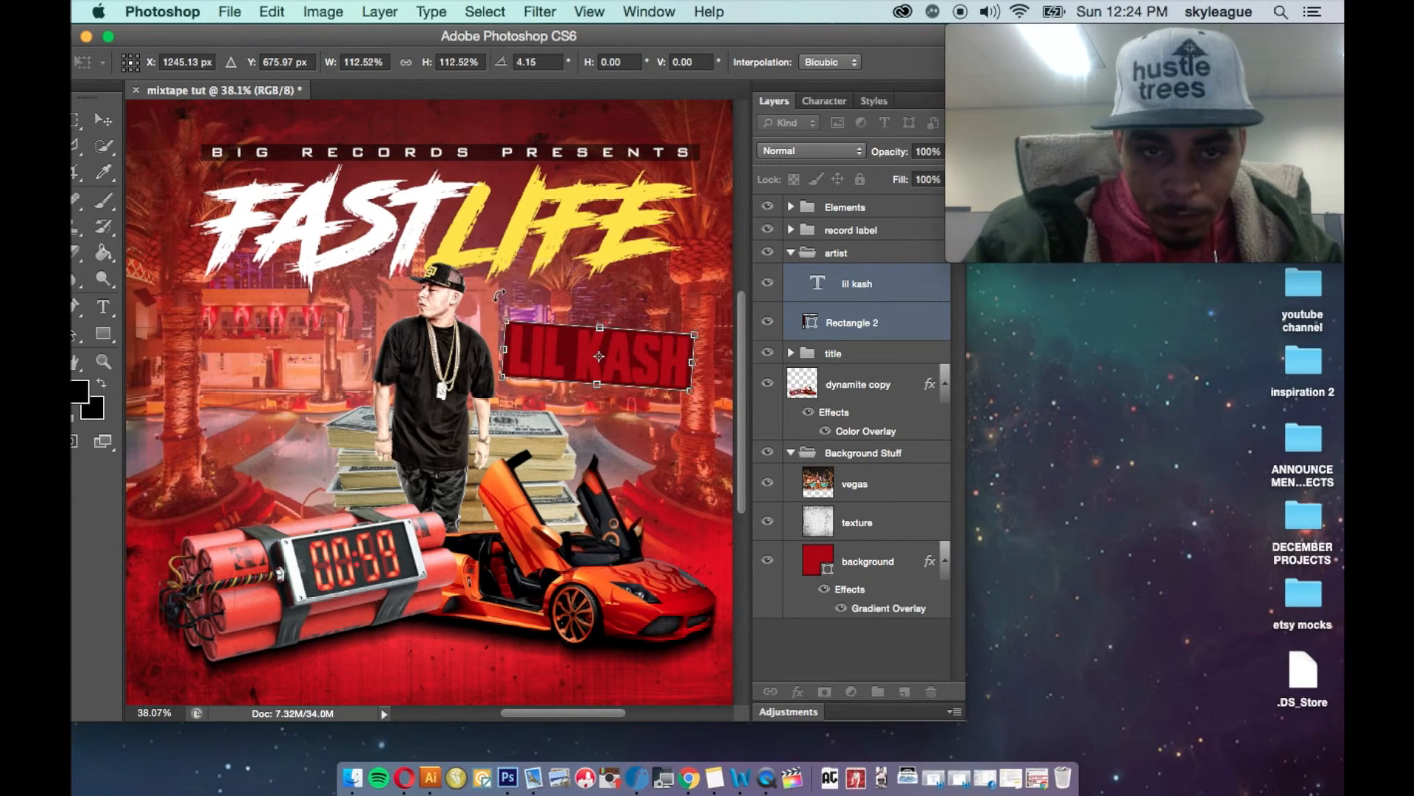
double_click(549, 364)
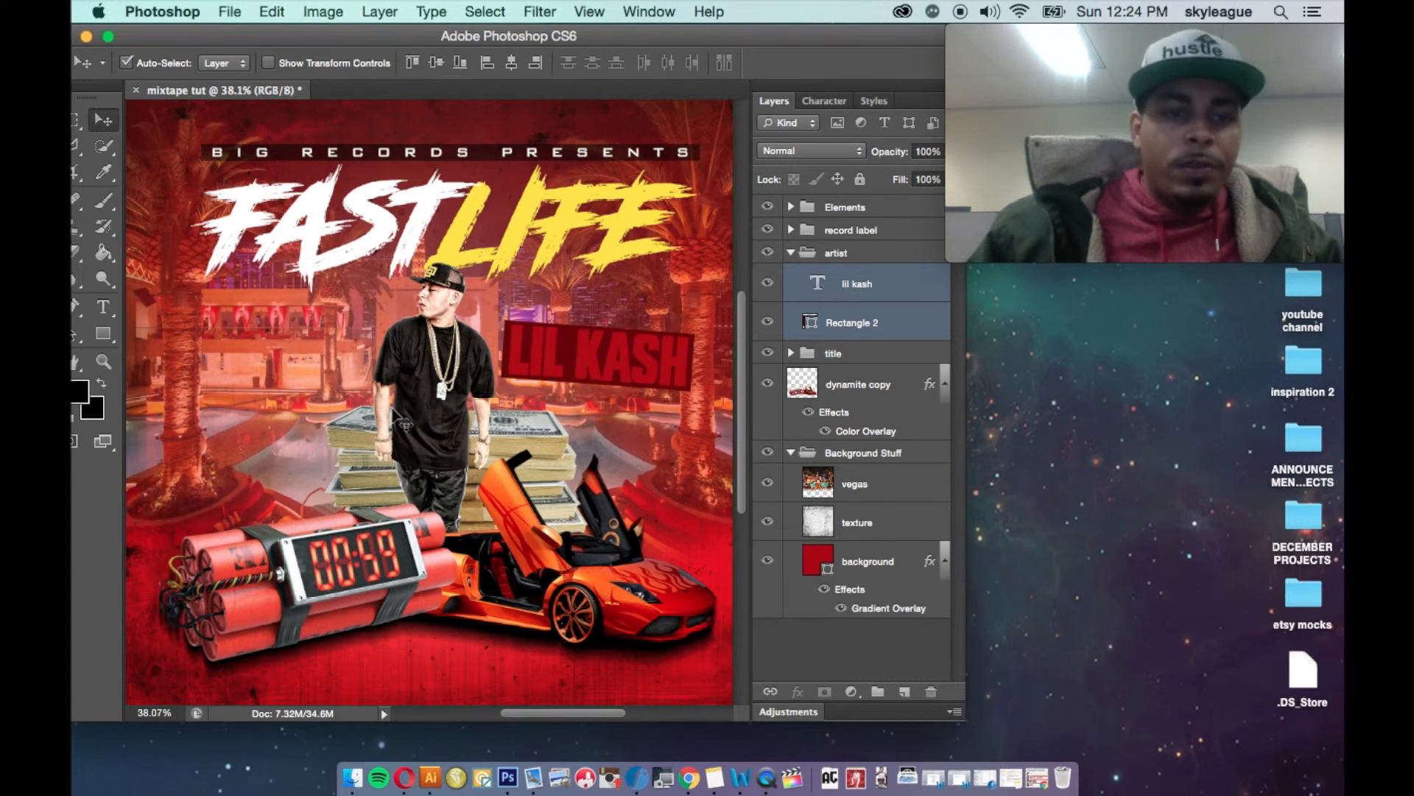
key("super+minus")
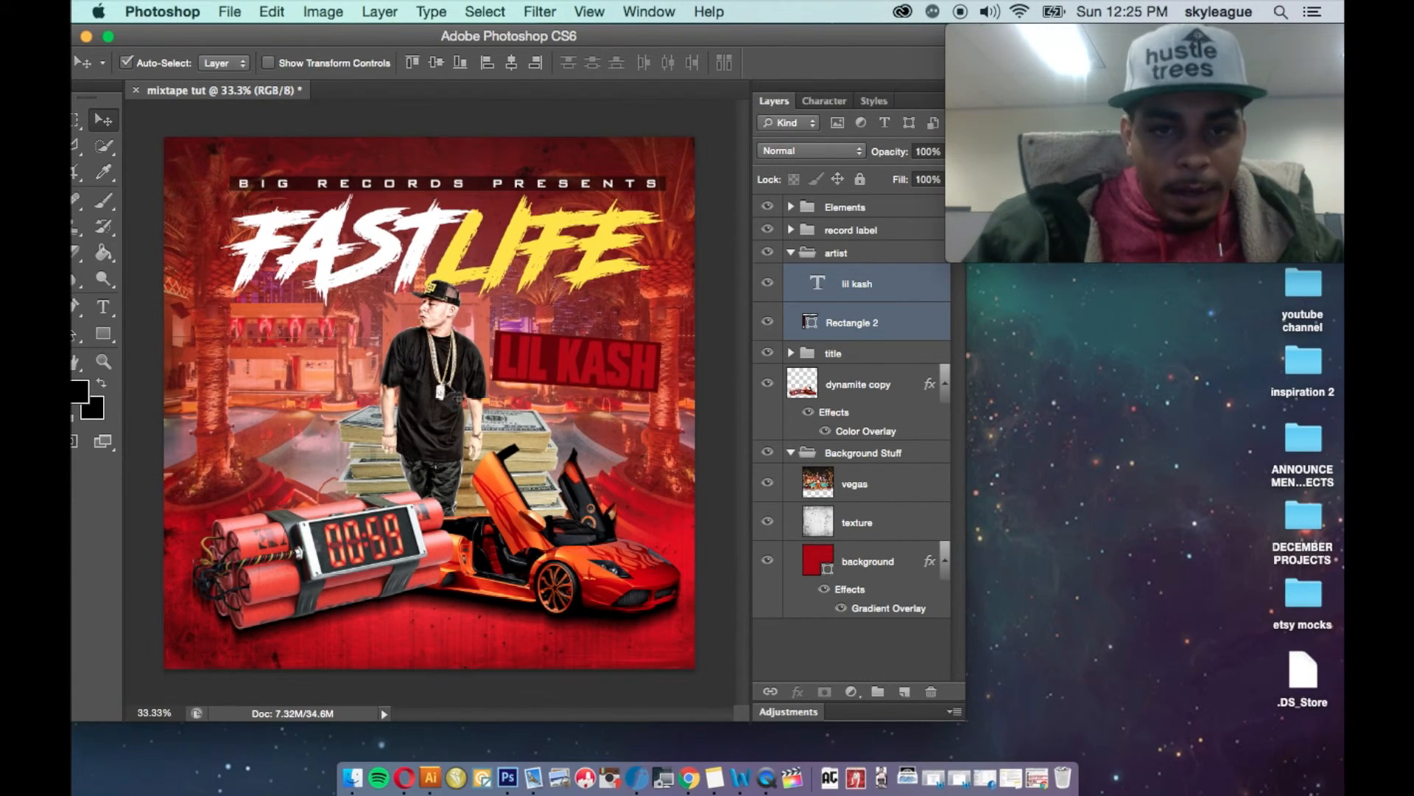